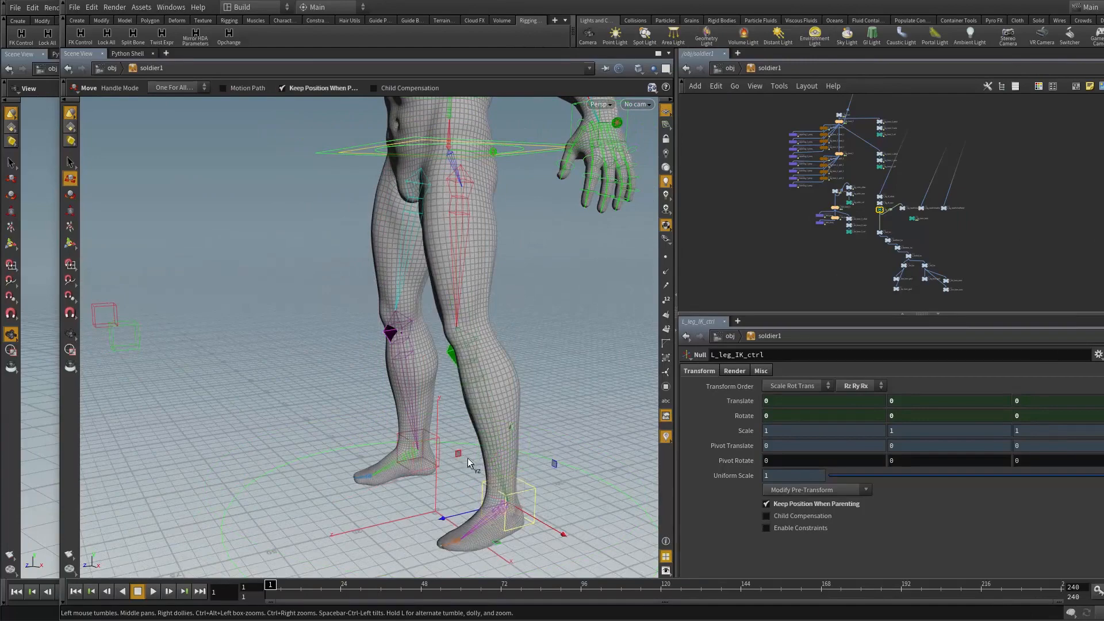
# Try out a rotation of the left leg control on the finished rig and undo it
pyautogui.moveTo(462, 455); pyautogui.dragTo(425, 402)
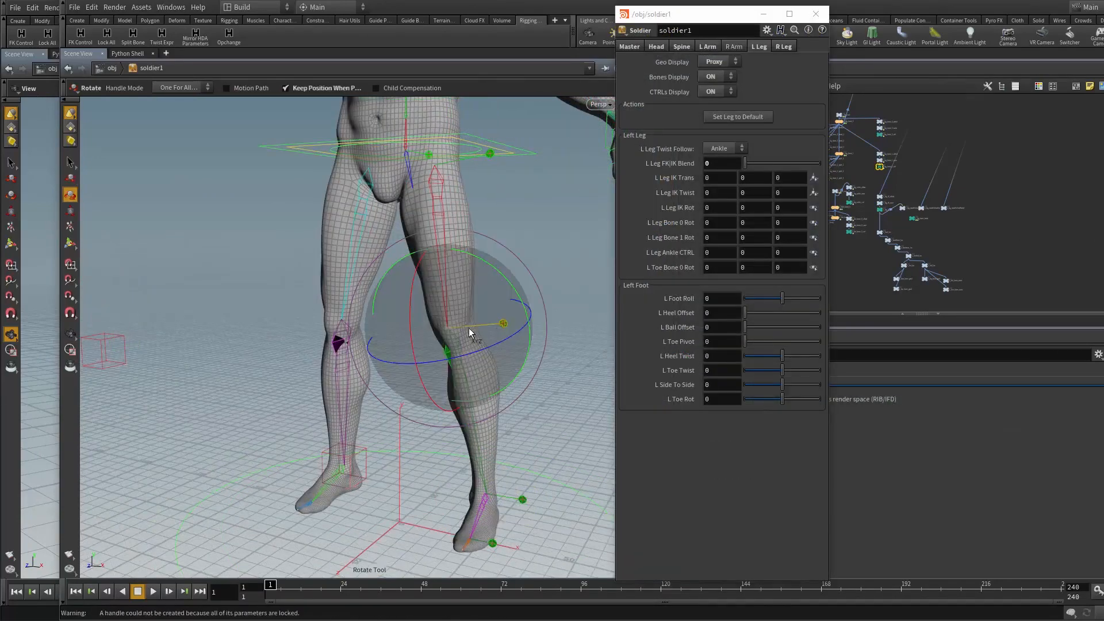
pyautogui.moveTo(440, 318); pyautogui.dragTo(496, 343)
pyautogui.hotkey('ctrl', 'z')
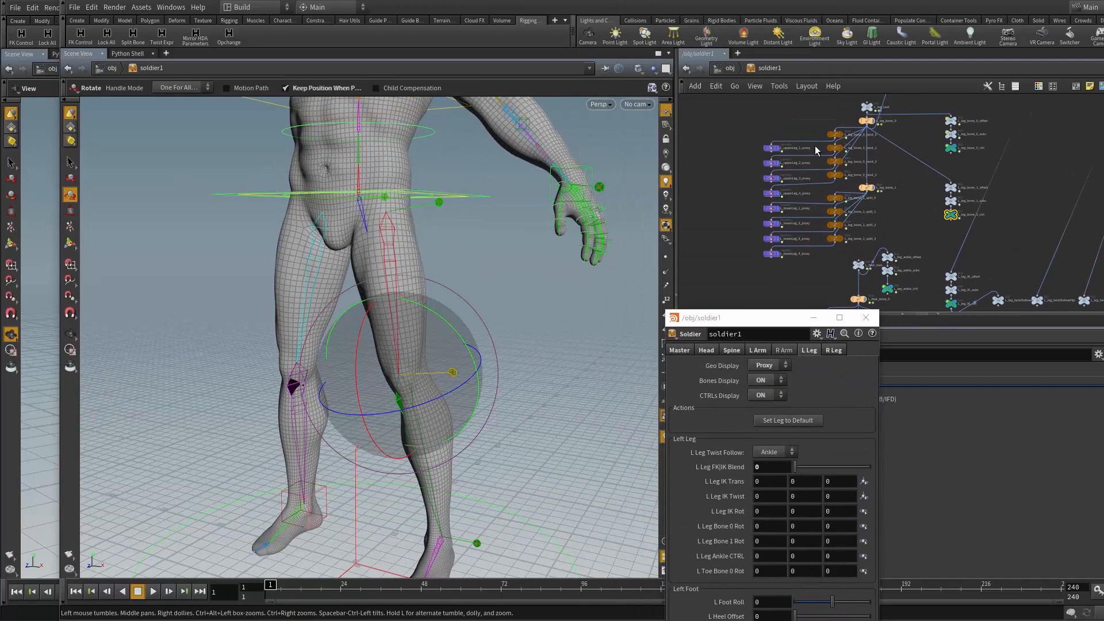
# Examine the left leg's split bone nodes and proxy nodes in the finished rig's network
pyautogui.moveTo(829, 119); pyautogui.dragTo(839, 186)
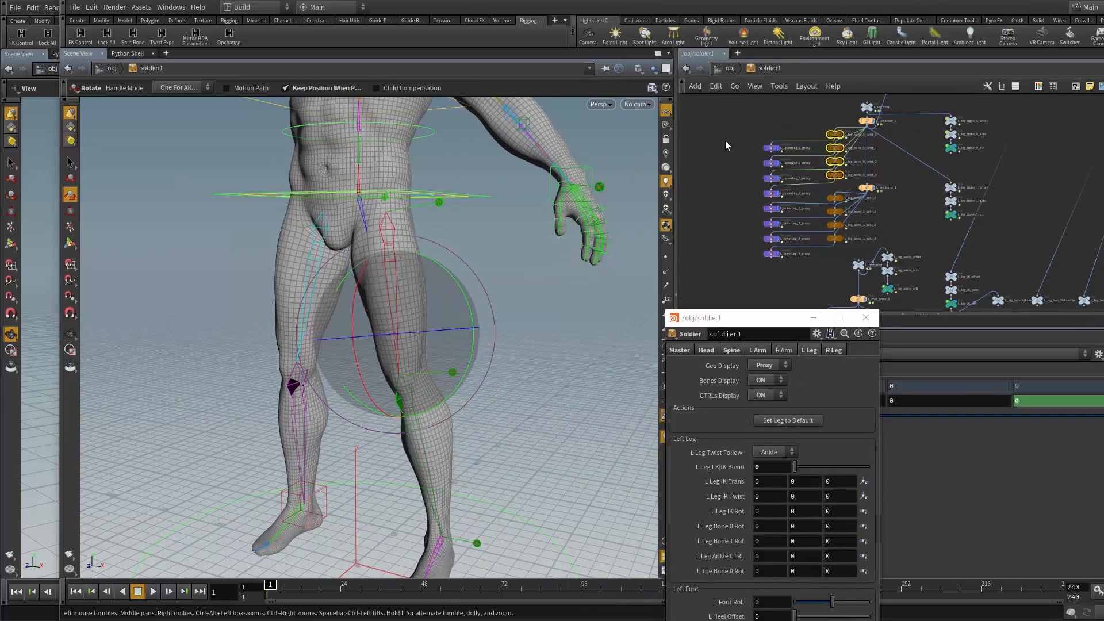
pyautogui.moveTo(736, 125); pyautogui.dragTo(777, 171)
pyautogui.moveTo(788, 208); pyautogui.dragTo(781, 243)
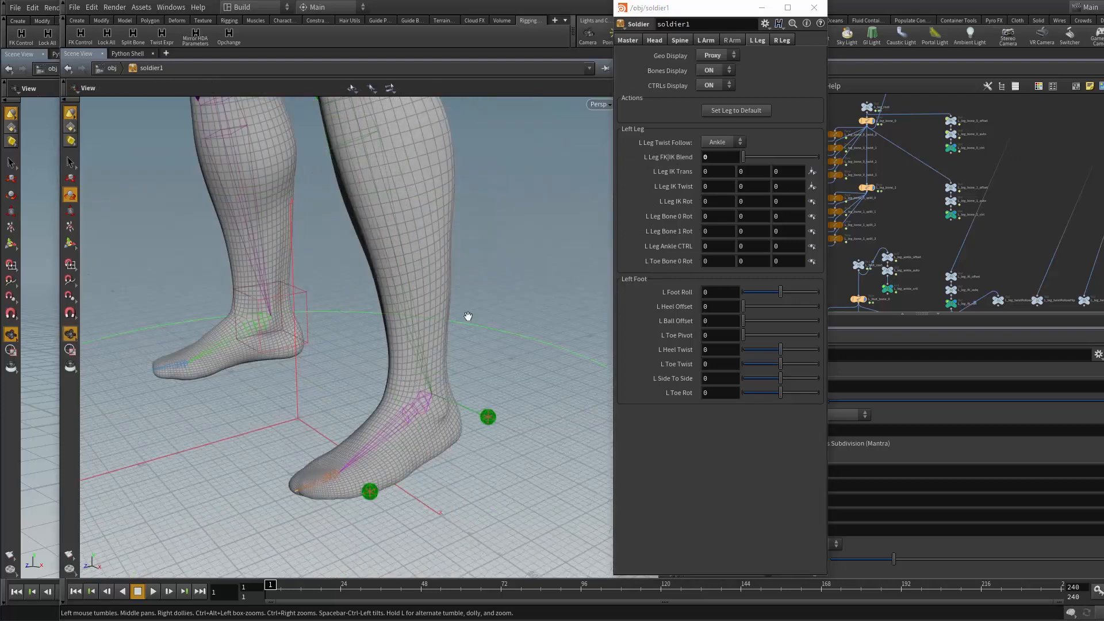
pyautogui.press('r')
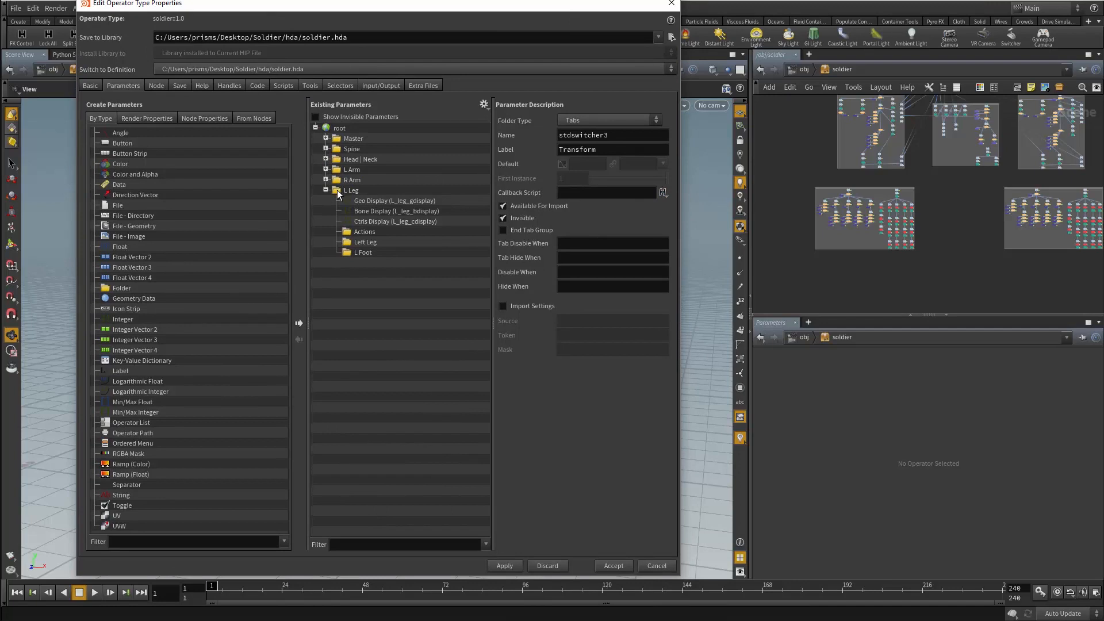
# Review the L Leg and L Arm parameter folders and the left leg's Geo, Bone and Ctrls Display parameters
pyautogui.click(337, 190)
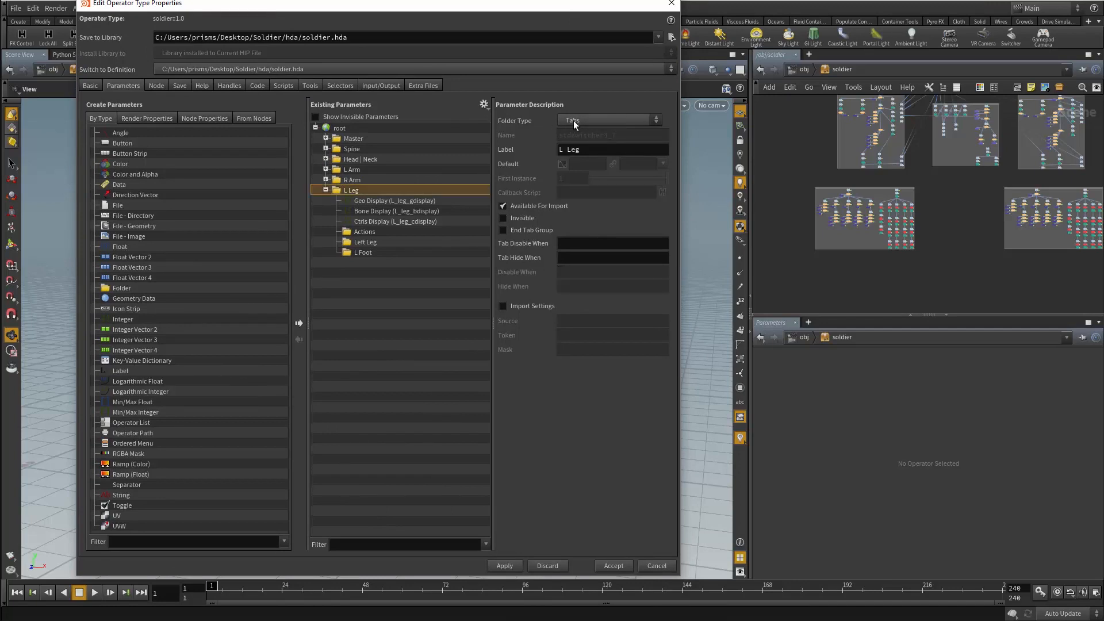
pyautogui.click(325, 169)
pyautogui.click(368, 179)
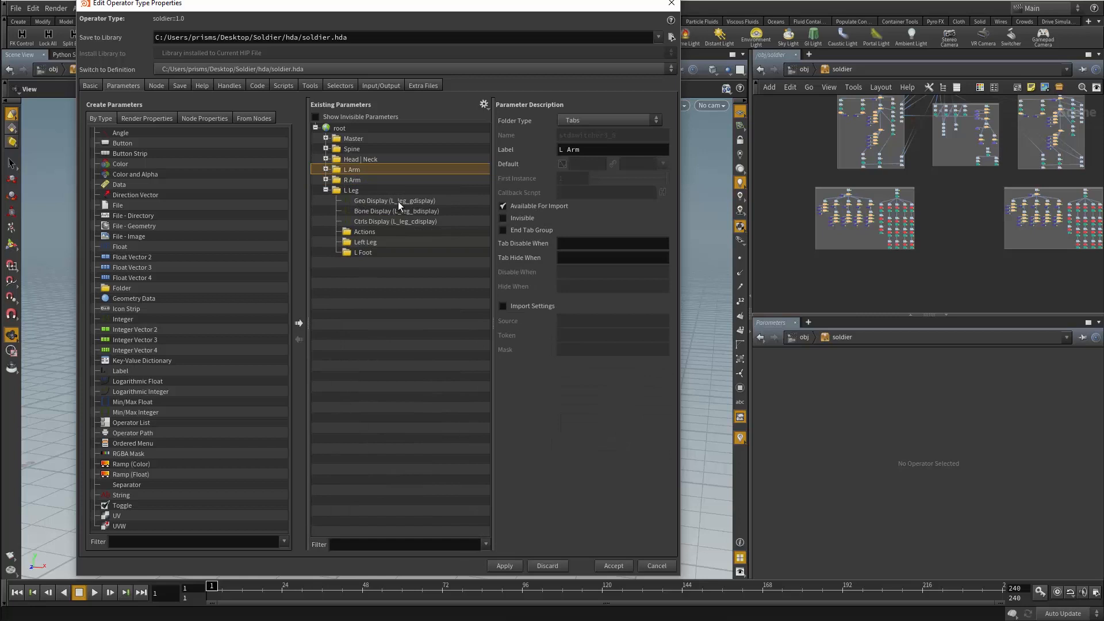
pyautogui.click(413, 202)
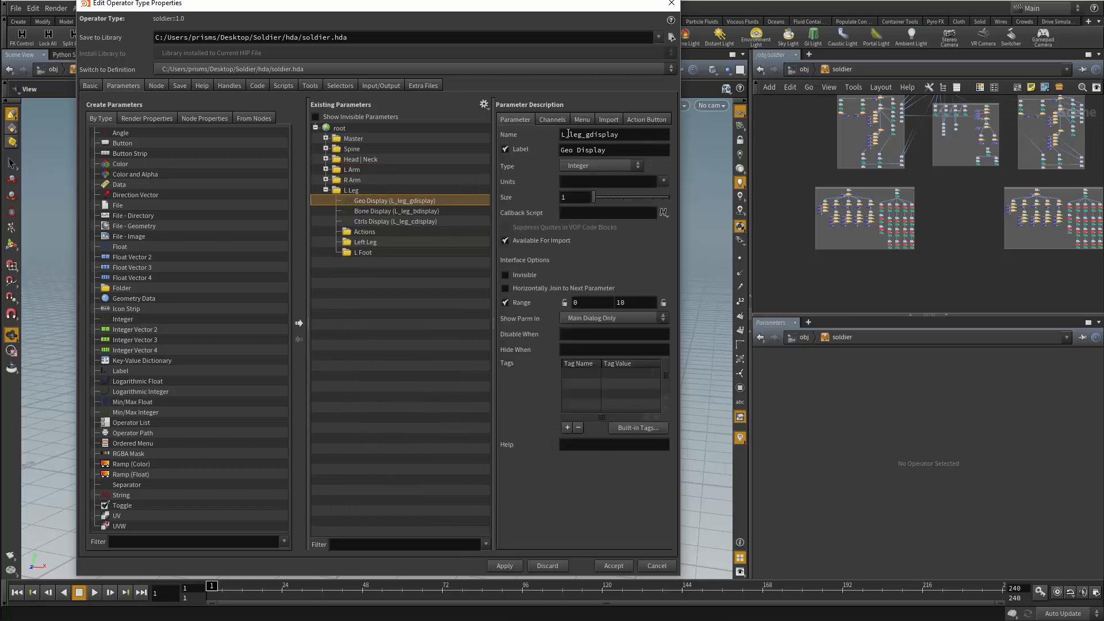
pyautogui.click(400, 212)
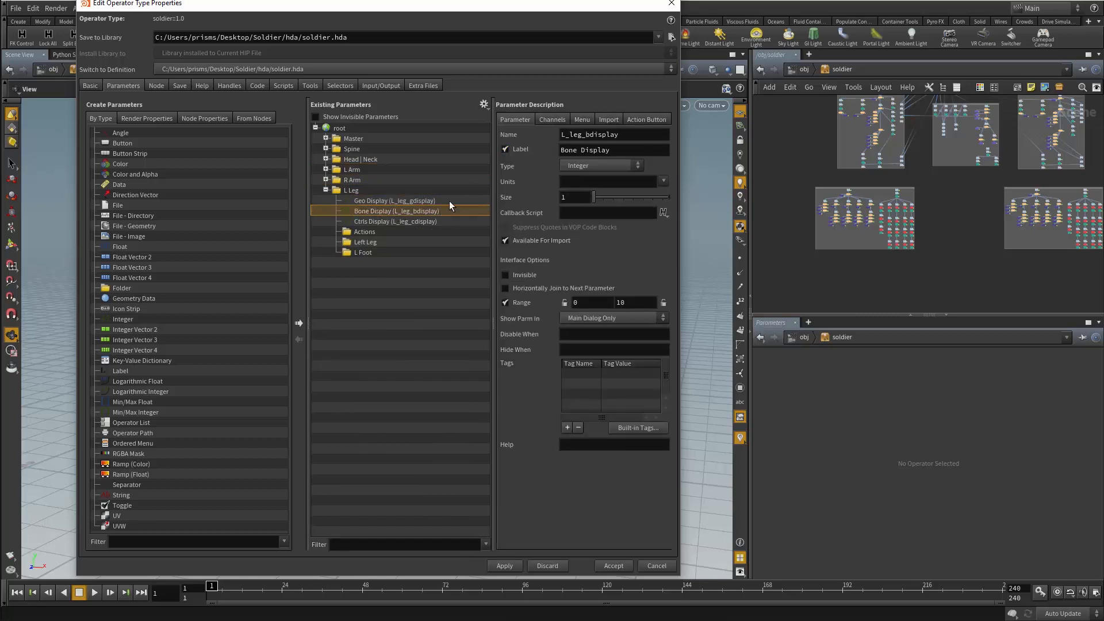
pyautogui.click(387, 221)
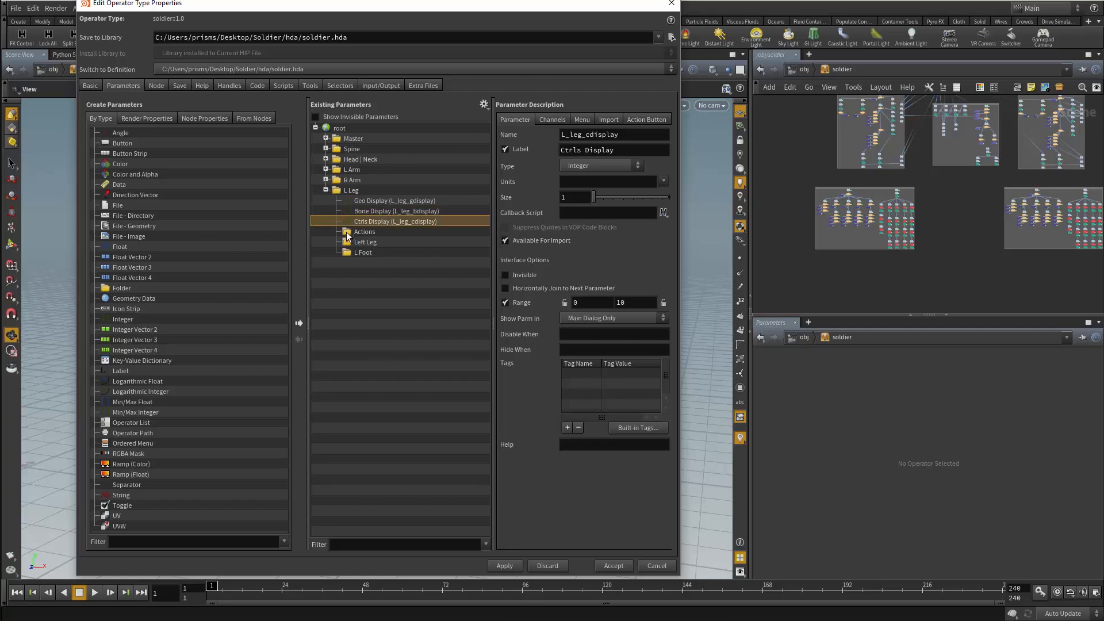
# Review the Actions, Left Leg and L Foot folders and accept the operator type properties
pyautogui.click(348, 233)
pyautogui.click(349, 243)
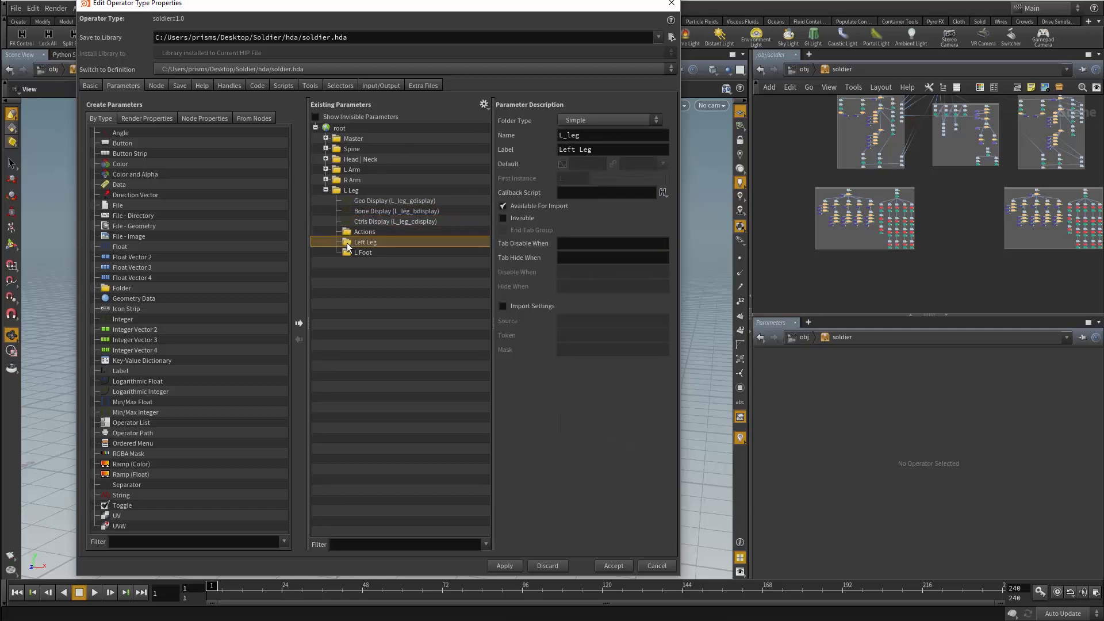
pyautogui.click(348, 254)
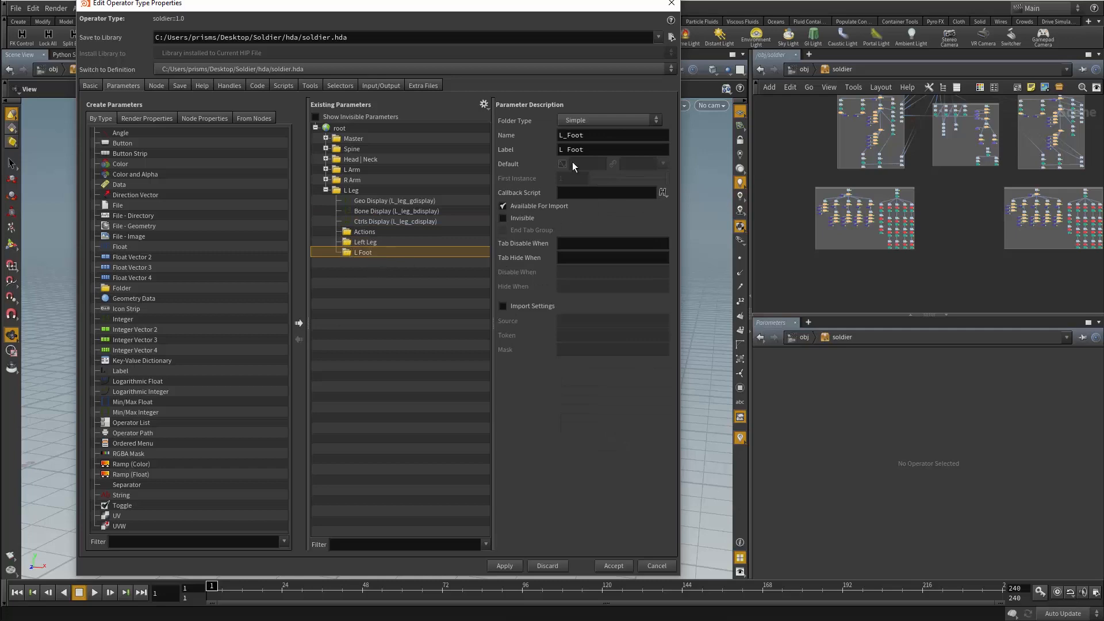
pyautogui.click(614, 567)
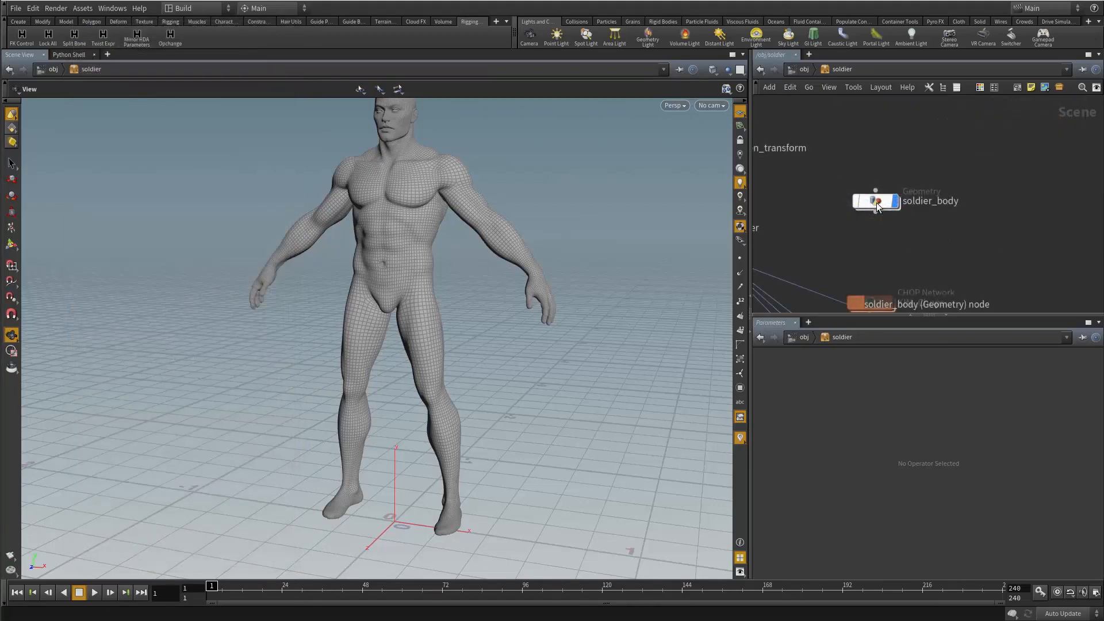
# Enter the soldier_body geometry network and locate its leg group nodes
pyautogui.click(875, 203)
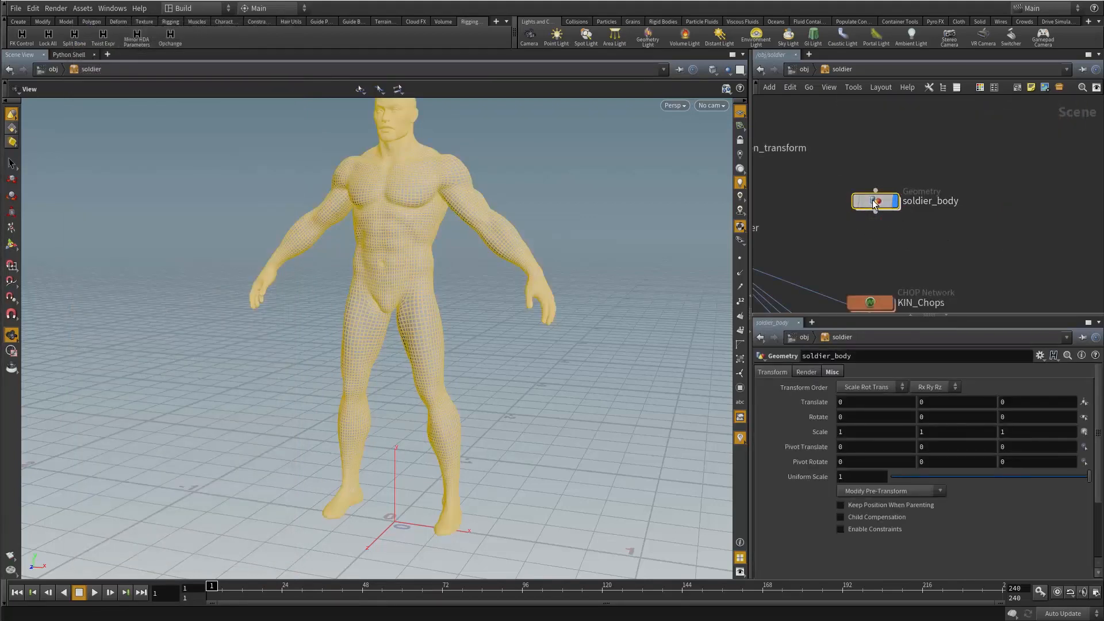
pyautogui.doubleClick(875, 203)
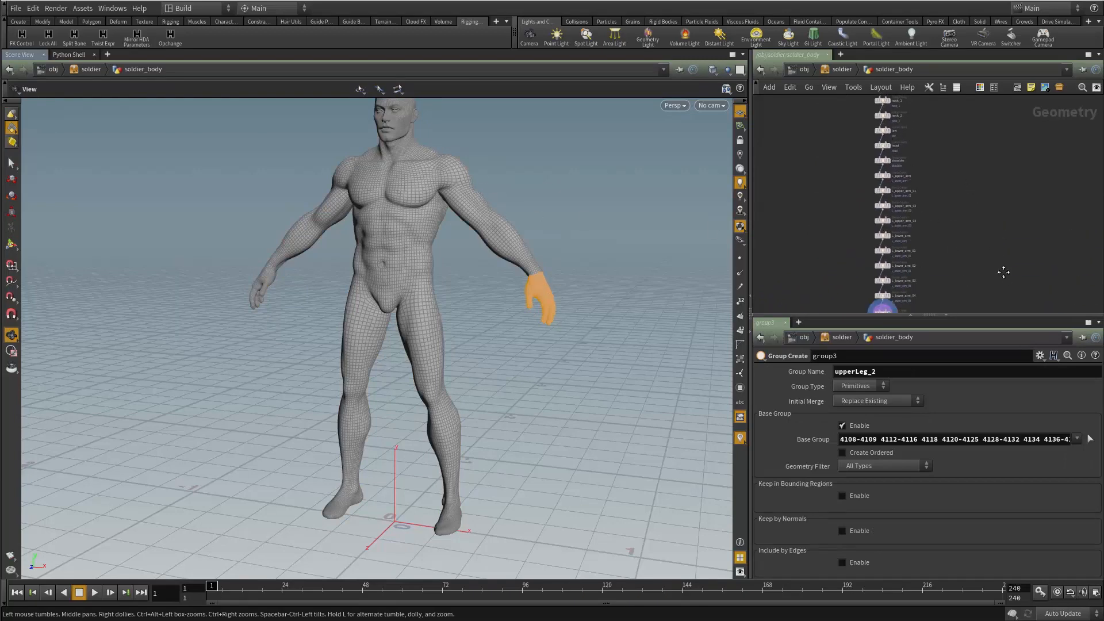
pyautogui.scroll(5, 857, 154)
pyautogui.moveTo(413, 333); pyautogui.dragTo(407, 335)
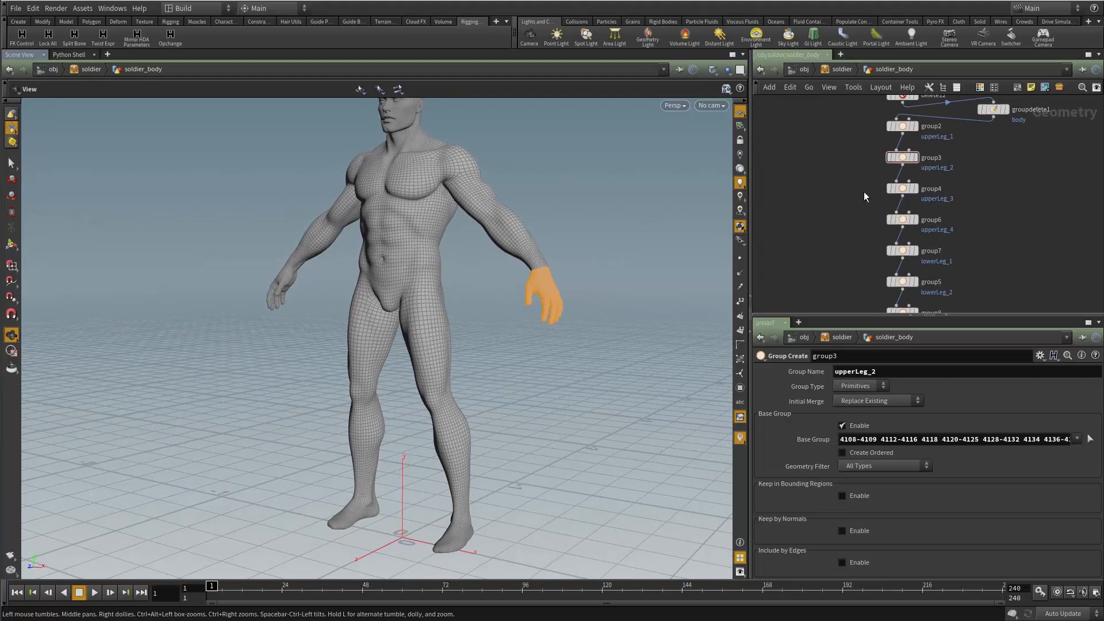
# Display the left leg's group nodes in turn to examine the upper leg, lower leg, foot and toes groups
pyautogui.press('r')
pyautogui.moveTo(865, 181); pyautogui.dragTo(917, 189)
pyautogui.moveTo(856, 229); pyautogui.dragTo(919, 260)
pyautogui.moveTo(862, 286); pyautogui.dragTo(855, 197, button='middle')
pyautogui.press('r')
pyautogui.moveTo(854, 192); pyautogui.dragTo(937, 212)
pyautogui.moveTo(859, 223); pyautogui.dragTo(904, 225)
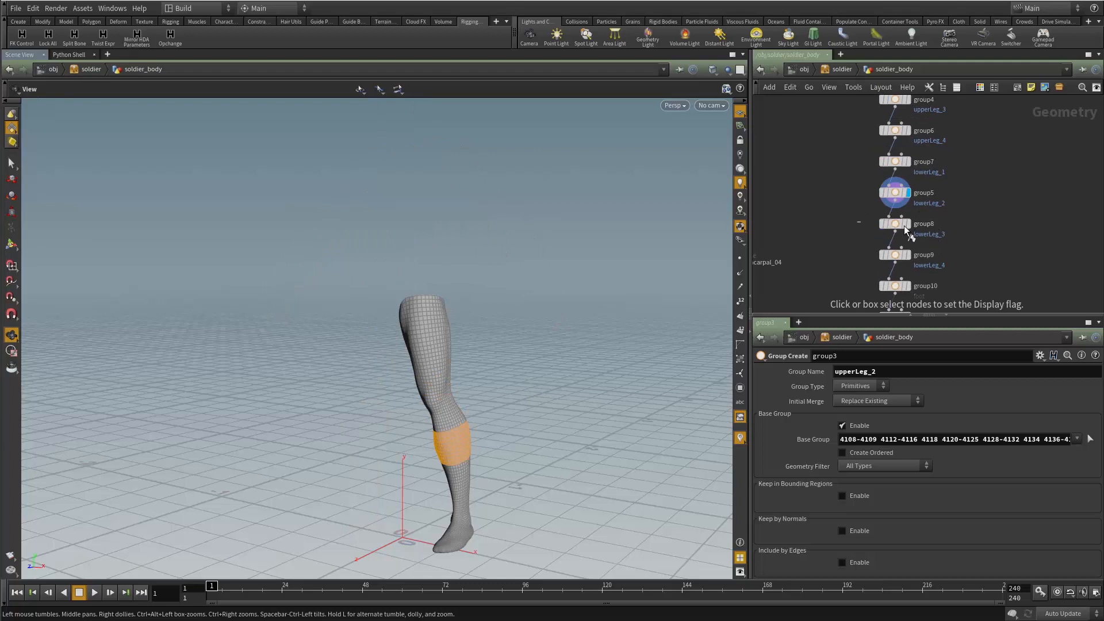
pyautogui.moveTo(861, 255); pyautogui.dragTo(897, 266)
pyautogui.moveTo(857, 281); pyautogui.dragTo(860, 210, button='middle')
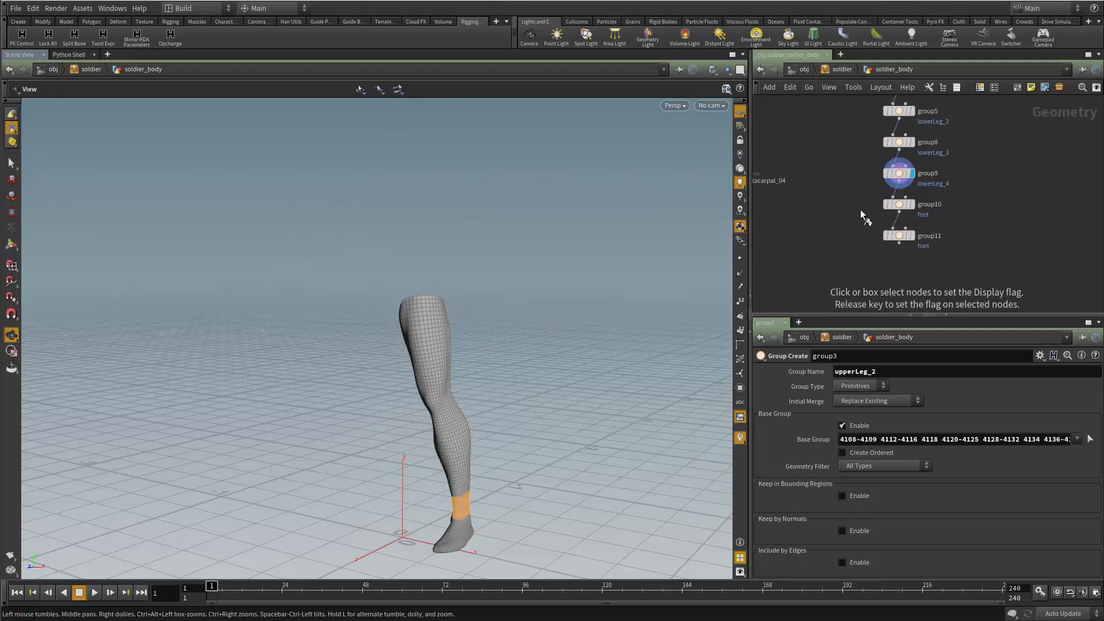
pyautogui.moveTo(861, 208); pyautogui.dragTo(928, 249)
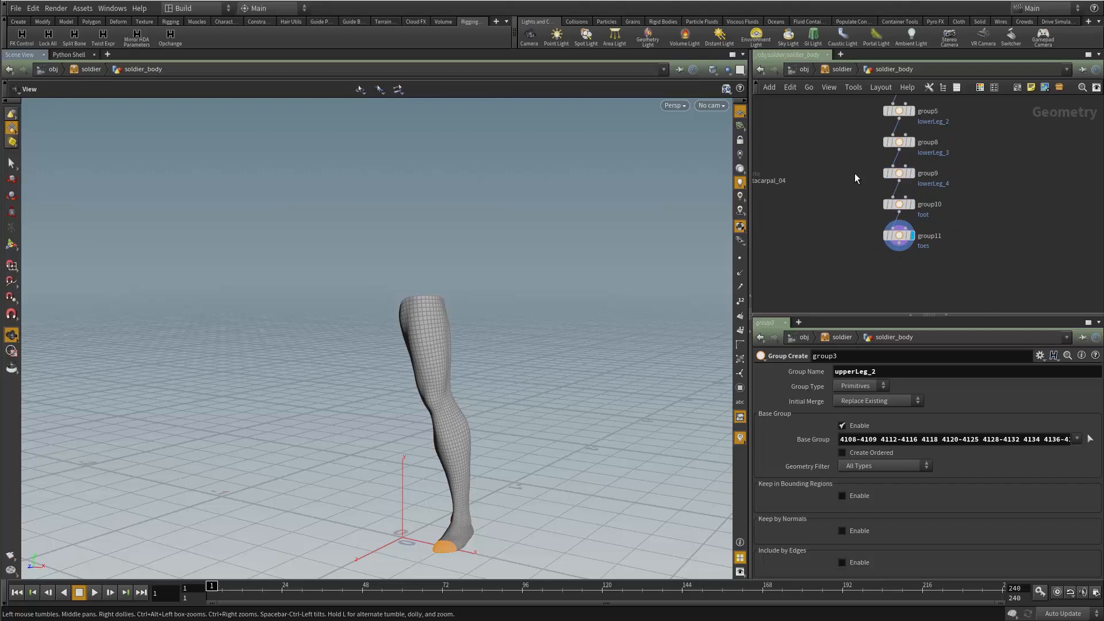
# Set the display flag back on the hand_0 group node and return to the soldier network
pyautogui.moveTo(855, 173); pyautogui.dragTo(976, 273, button='middle')
pyautogui.moveTo(861, 230); pyautogui.dragTo(909, 280, button='middle')
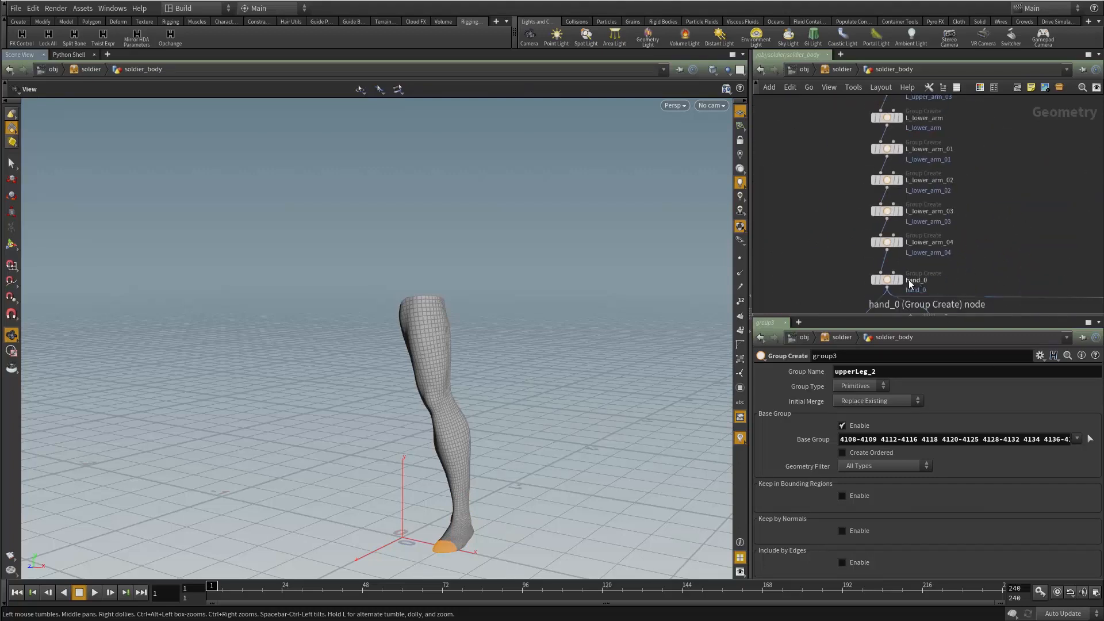
pyautogui.click(899, 279)
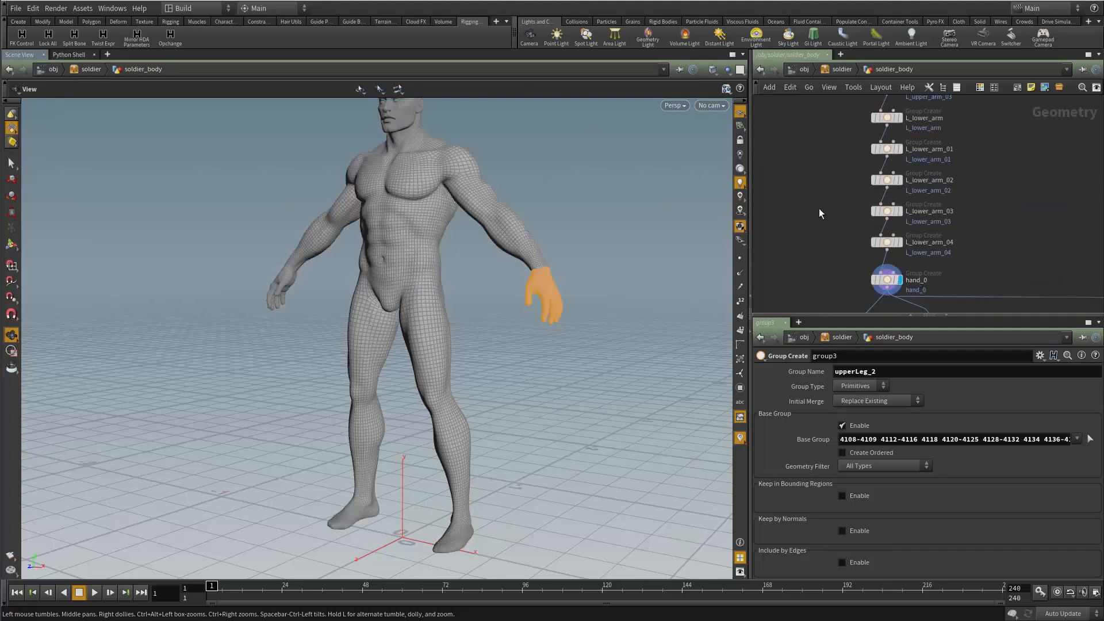
pyautogui.press('u')
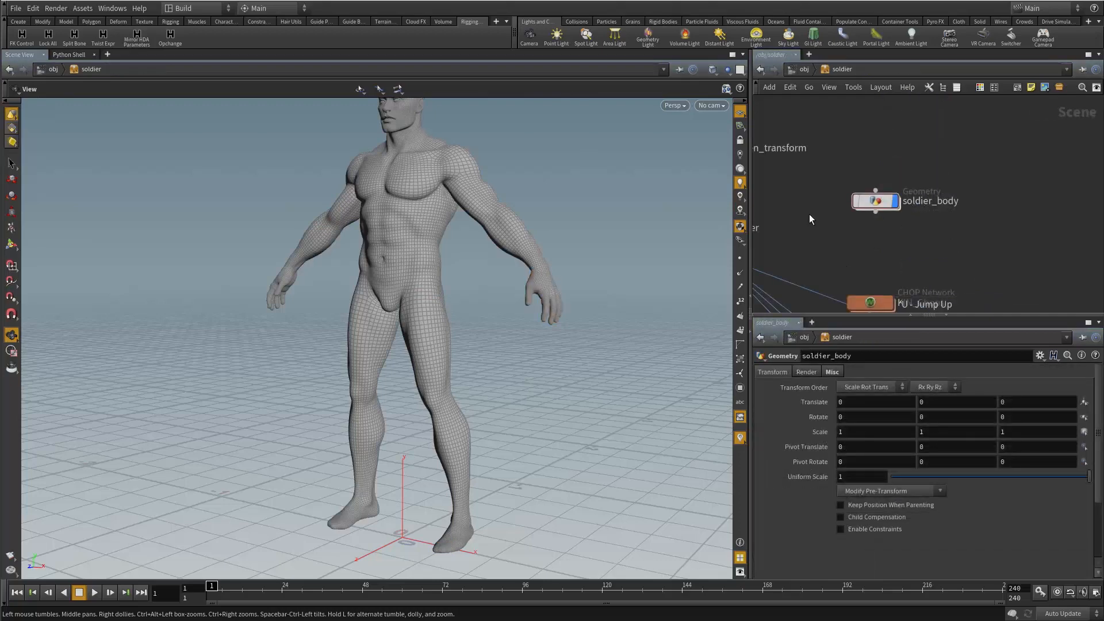
# Show the soldier's body in the front orthographic view
pyautogui.moveTo(518, 396); pyautogui.dragTo(460, 354, button='middle')
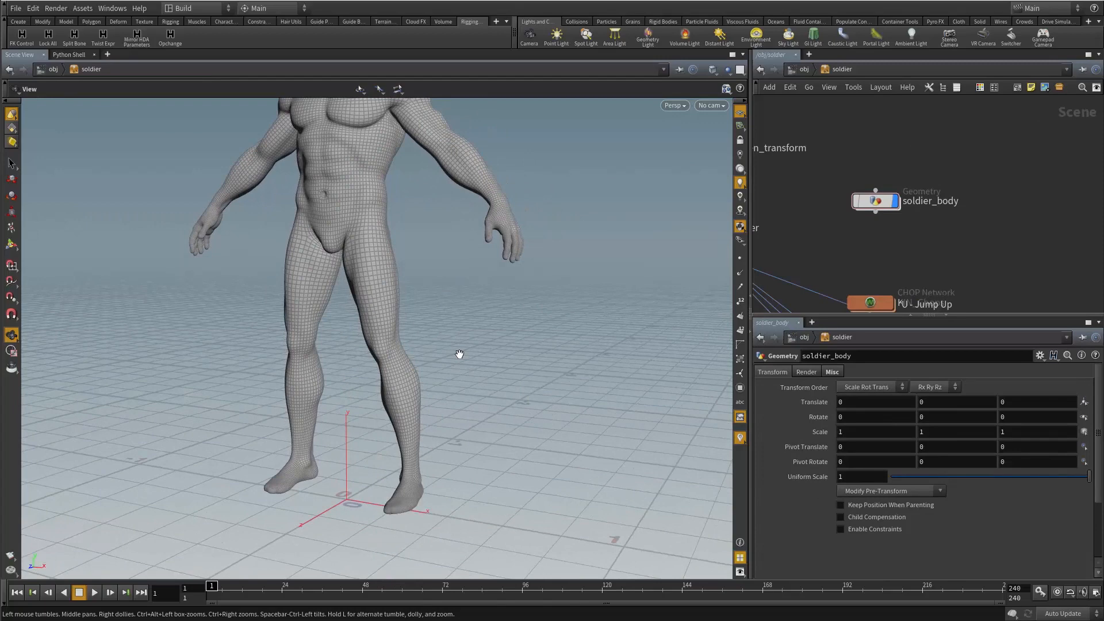
pyautogui.hotkey('space', '4')
pyautogui.hotkey('space', '3')
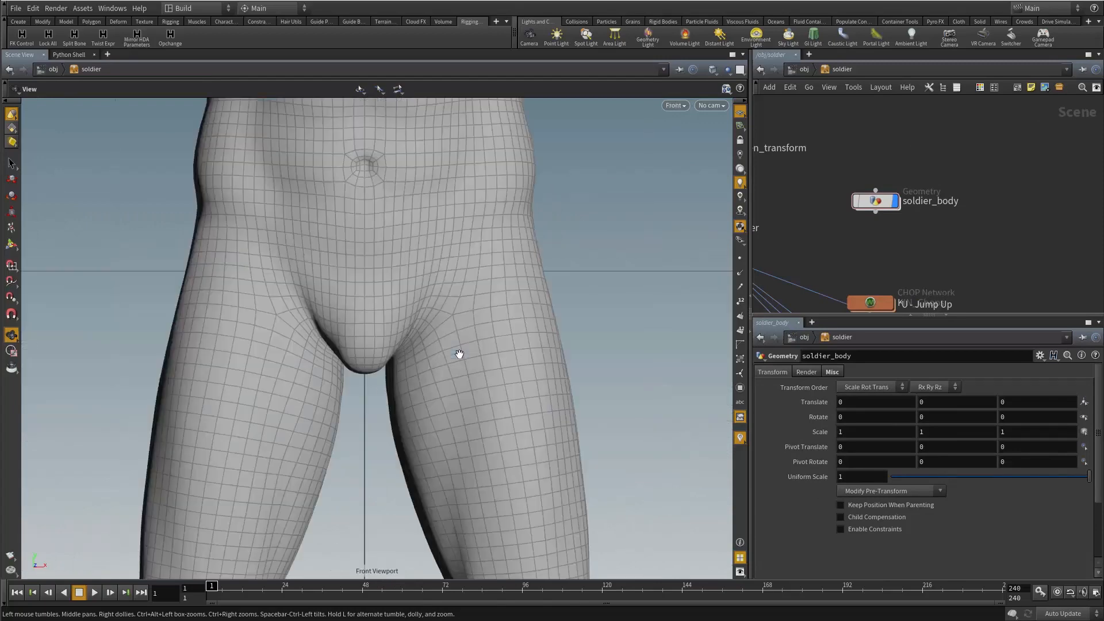
pyautogui.hotkey('space', 'h')
pyautogui.hotkey('space', '3')
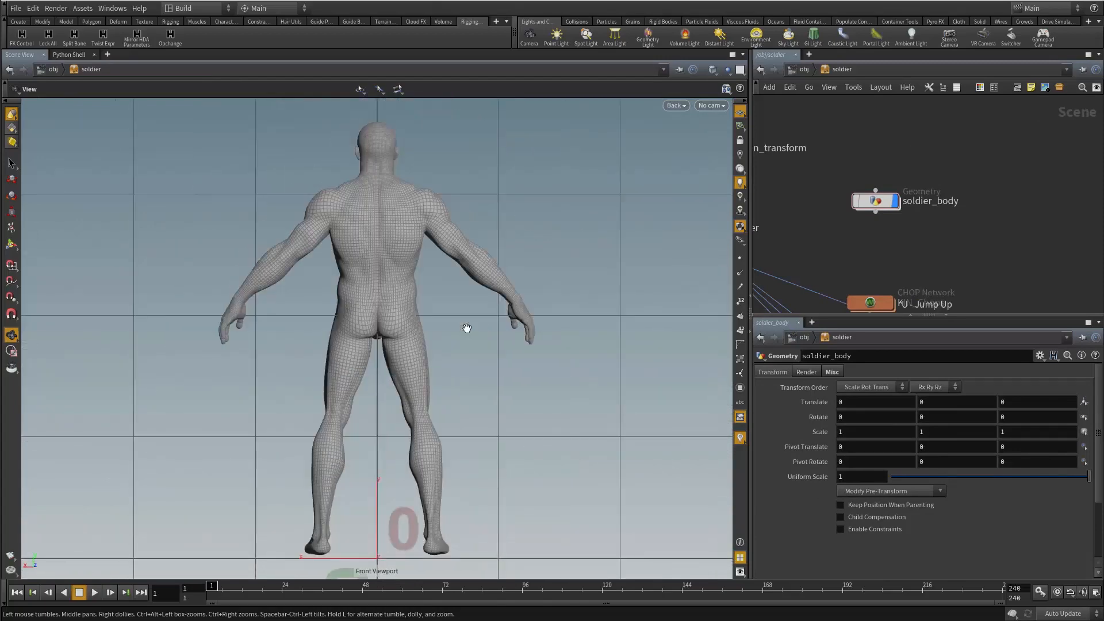
pyautogui.hotkey('space', '3')
pyautogui.hotkey('space', '3')
pyautogui.hotkey('space', '1')
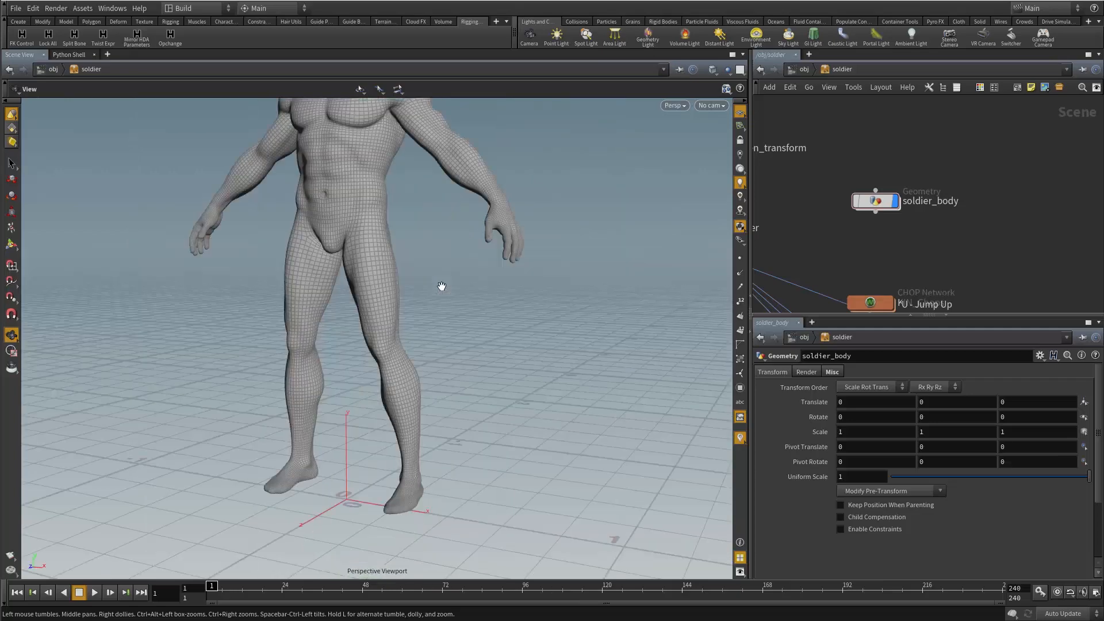
pyautogui.hotkey('space', '3')
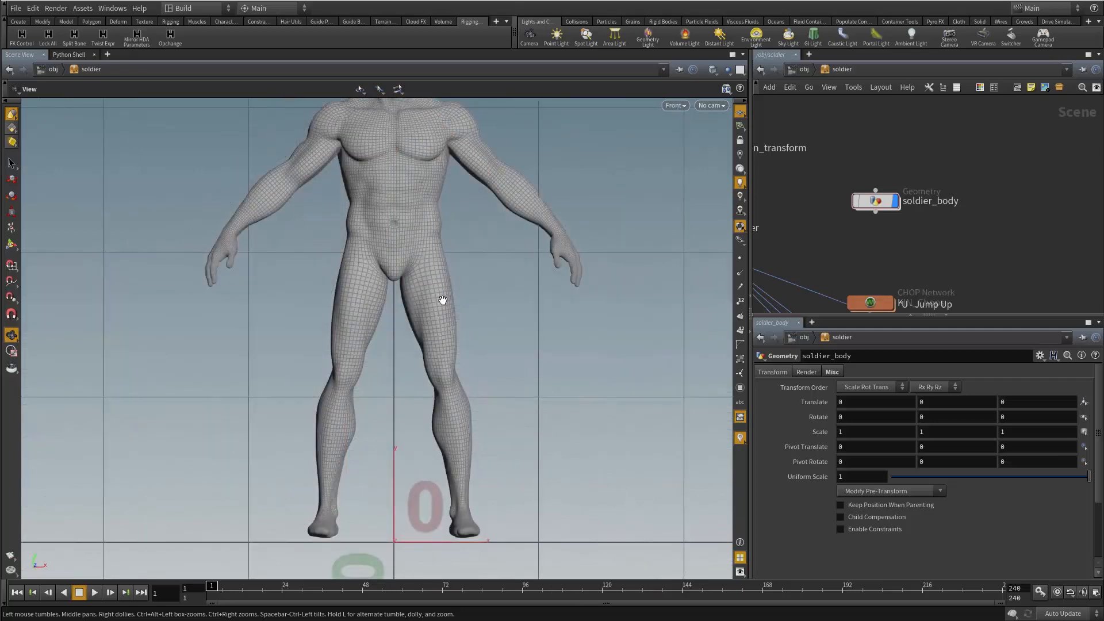
pyautogui.moveTo(443, 300); pyautogui.dragTo(444, 304, button='middle')
# Start a bone chain named L_leg with no kinematics, placing its first joint at the left hip in the front view
pyautogui.press('Tab')
pyautogui.press('Return')
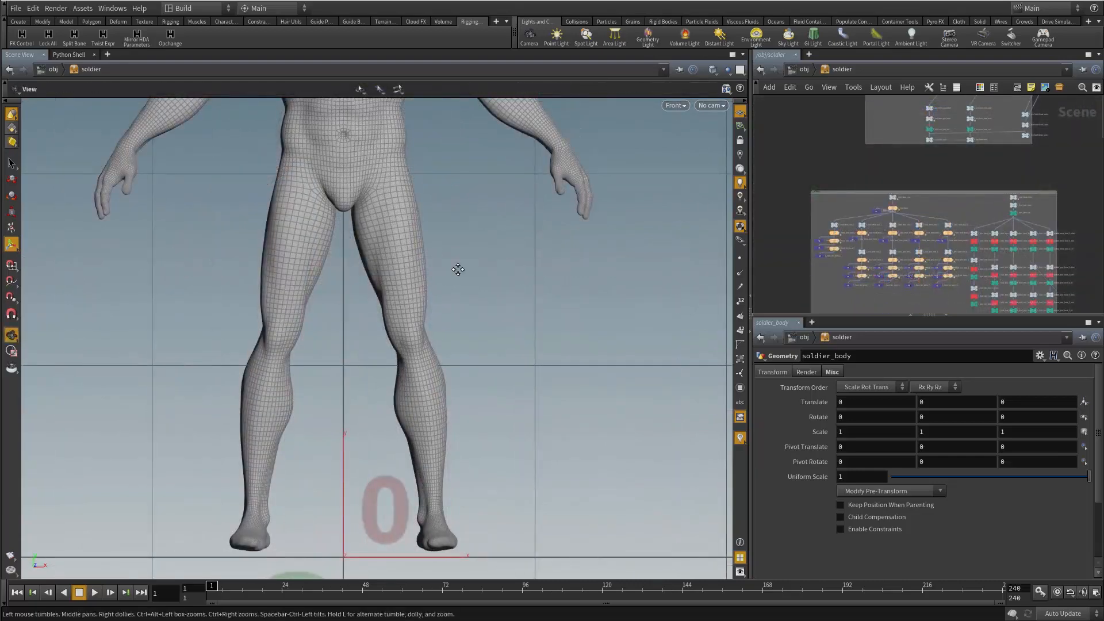
pyautogui.press('Return')
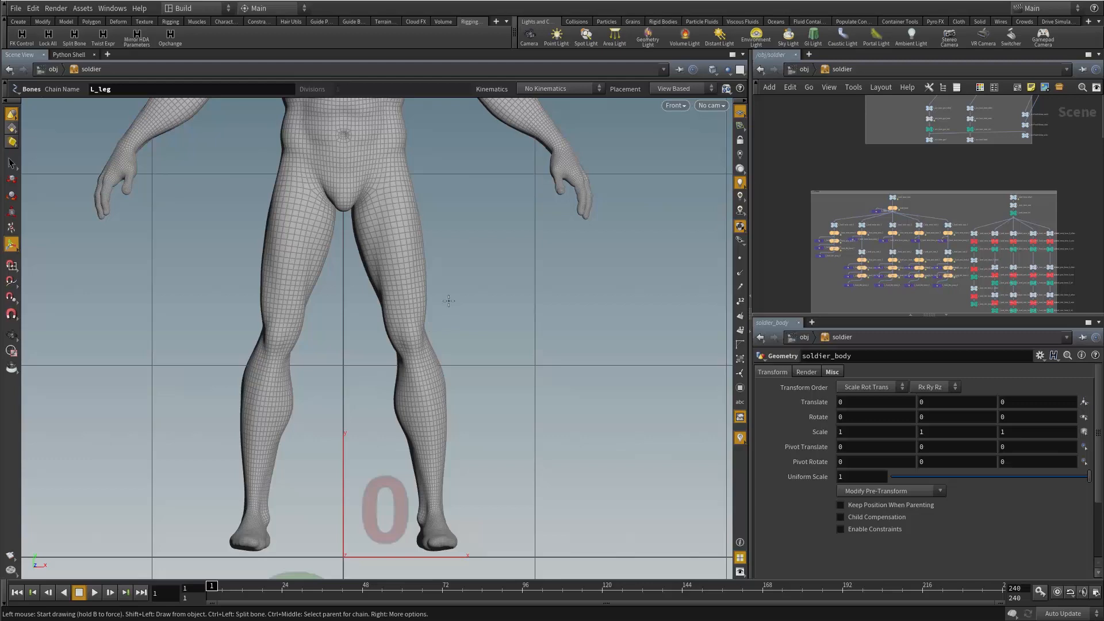
pyautogui.scroll(5, 448, 300)
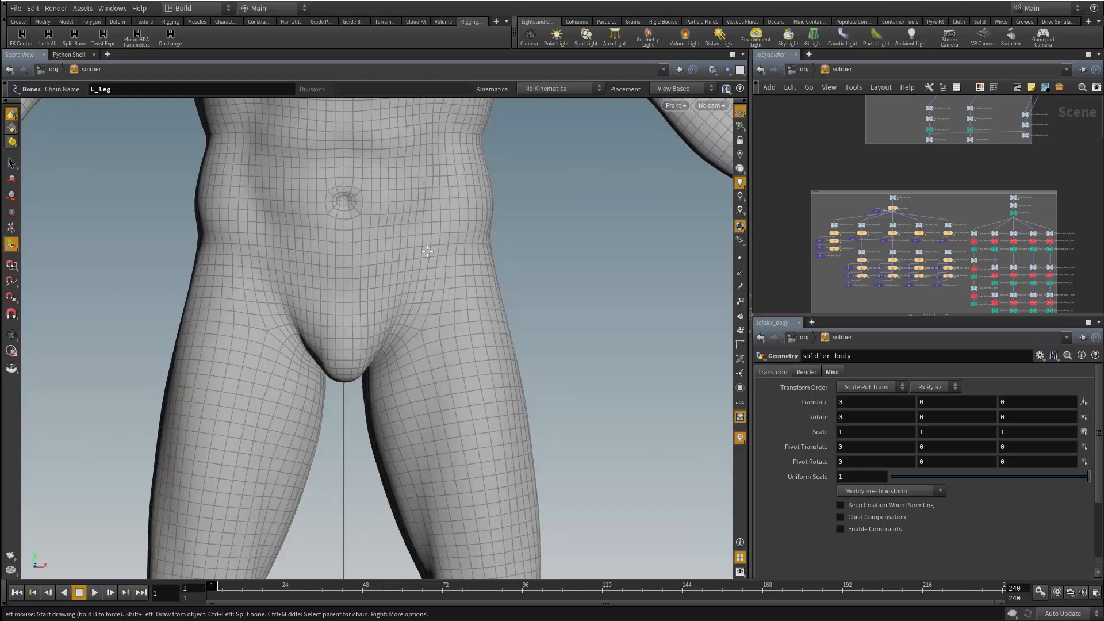
pyautogui.click(428, 253)
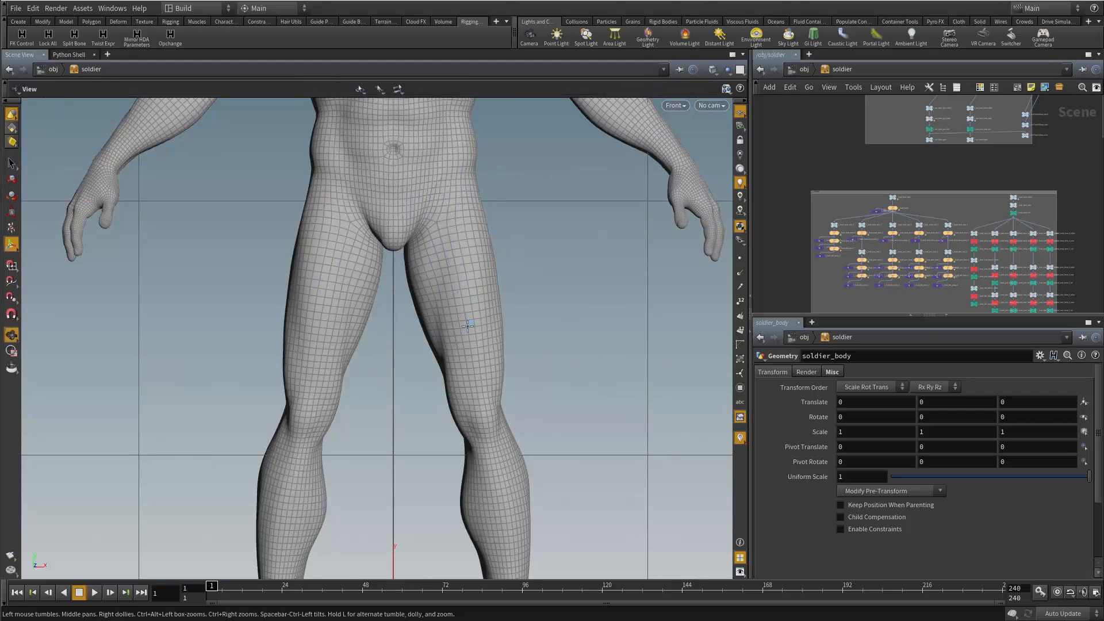
# Place the L_leg chain's end joint at the ankle in the right side view
pyautogui.hotkey('space', '4')
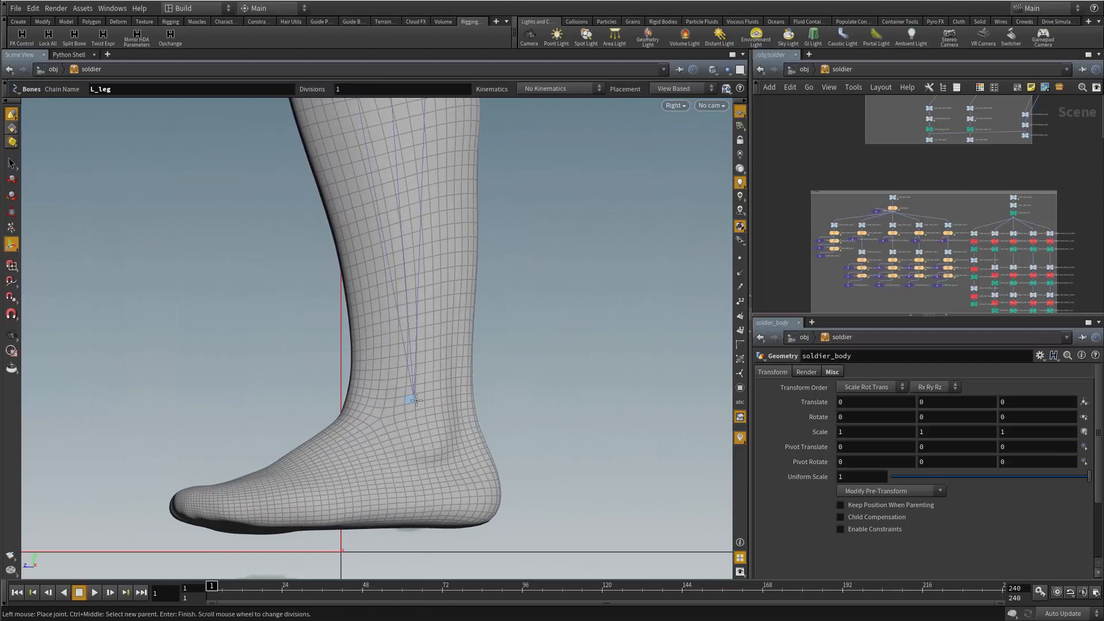
pyautogui.keyDown('alt'); pyautogui.scroll(-2, 417, 401); pyautogui.keyUp('alt')
pyautogui.keyDown('alt'); pyautogui.moveTo(416, 401); pyautogui.dragTo(395, 416, button='middle'); pyautogui.keyUp('alt')
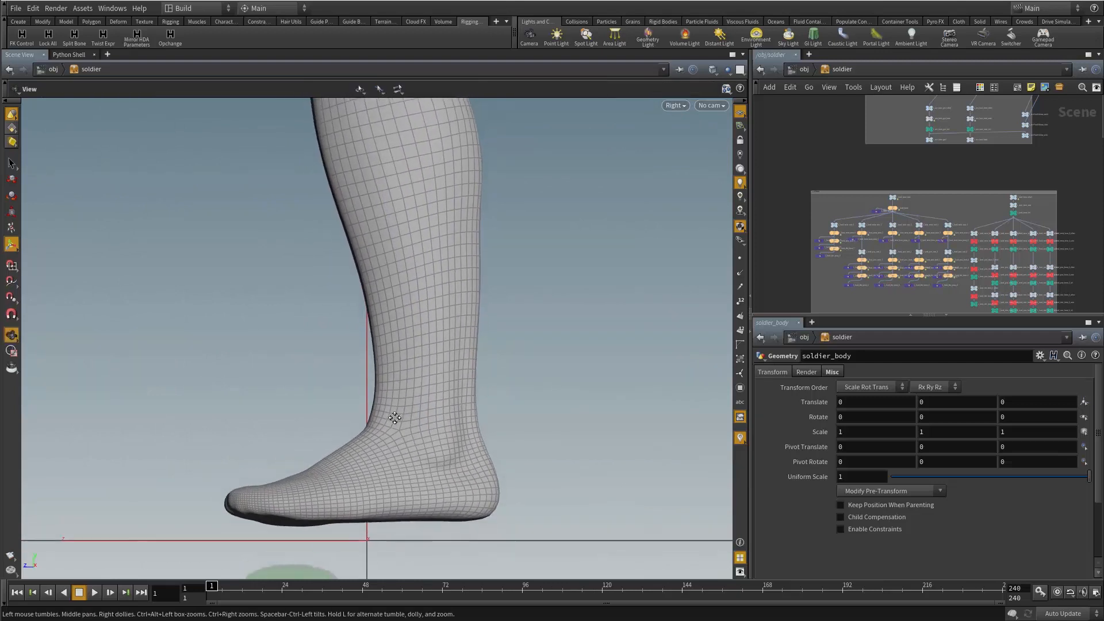
pyautogui.click(438, 433)
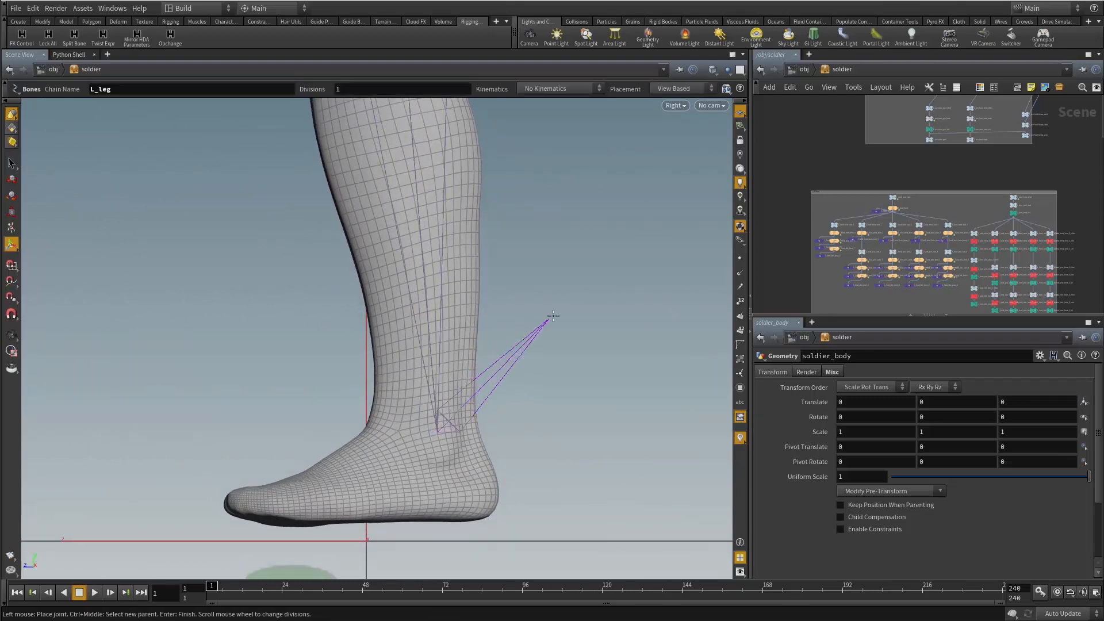
# Finish the L_leg chain and split its bone at the knee in the side view
pyautogui.keyDown('alt'); pyautogui.moveTo(559, 312); pyautogui.dragTo(298, 291, button='right'); pyautogui.keyUp('alt')
pyautogui.keyDown('alt'); pyautogui.moveTo(573, 211); pyautogui.dragTo(485, 324, button='middle'); pyautogui.keyUp('alt')
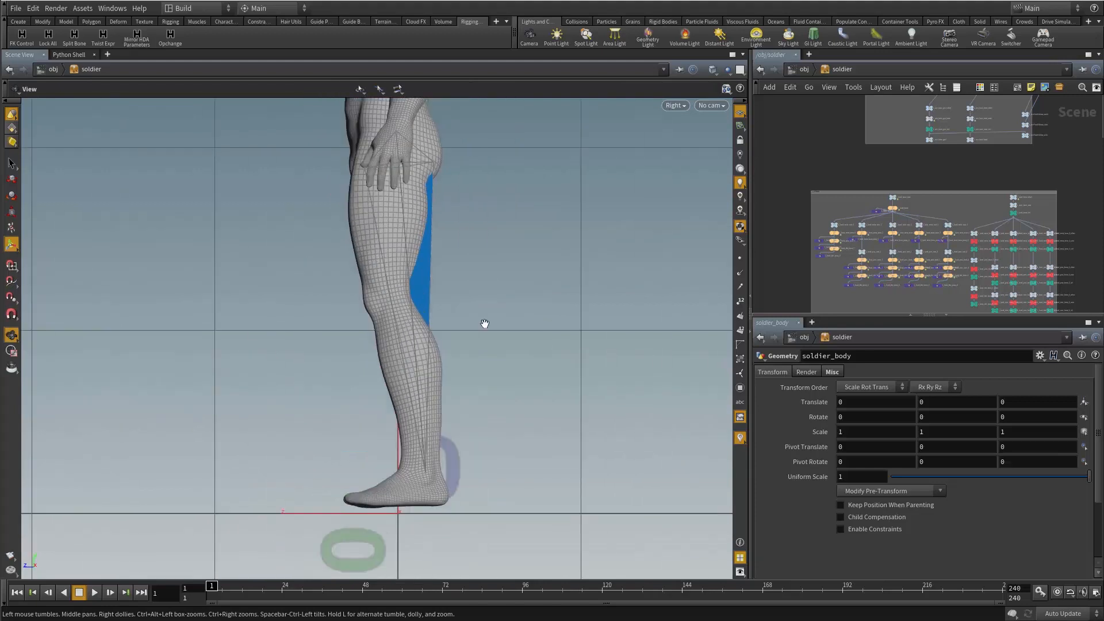
pyautogui.rightClick(534, 348)
pyautogui.click(554, 365)
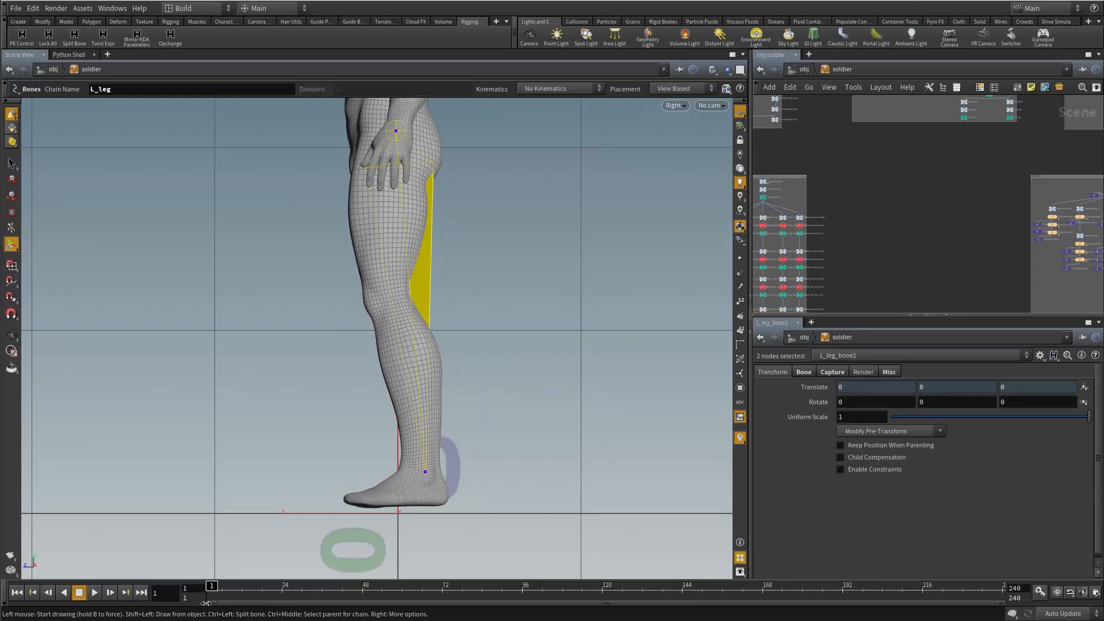
pyautogui.click(411, 305)
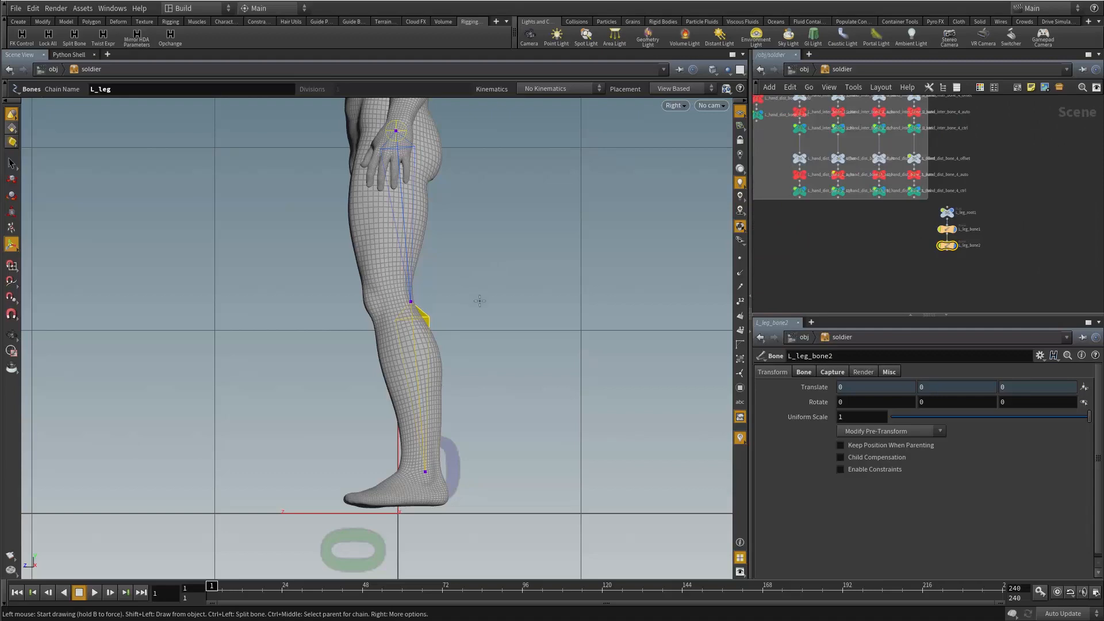
pyautogui.press('Escape')
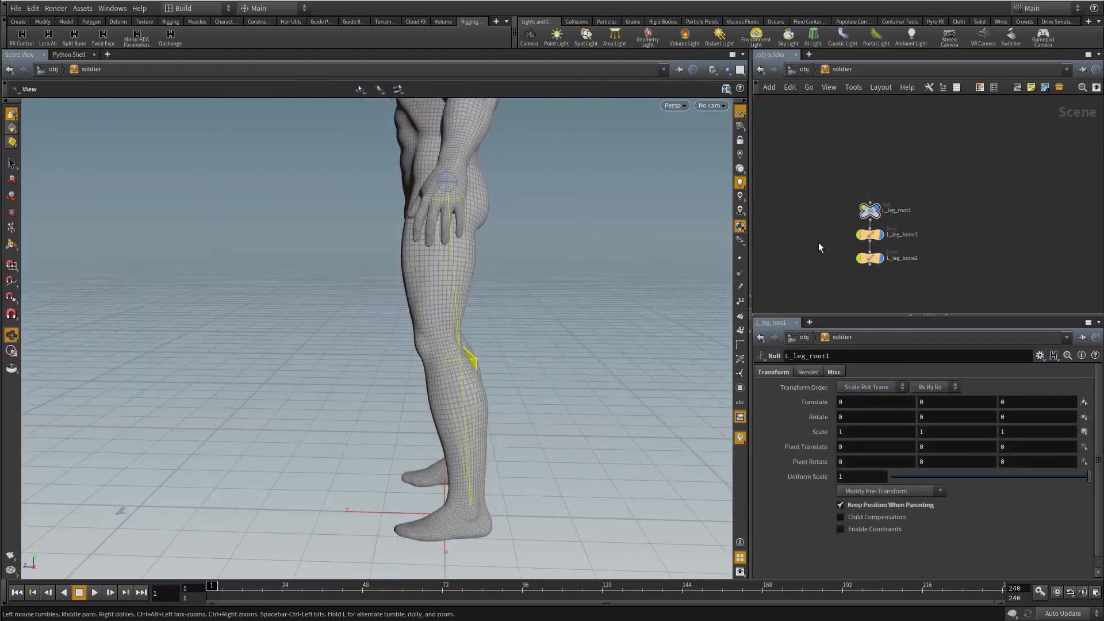
# Rotate L_leg_bone1 about -9 degrees around X to follow the thigh
pyautogui.click(865, 236)
pyautogui.press('r')
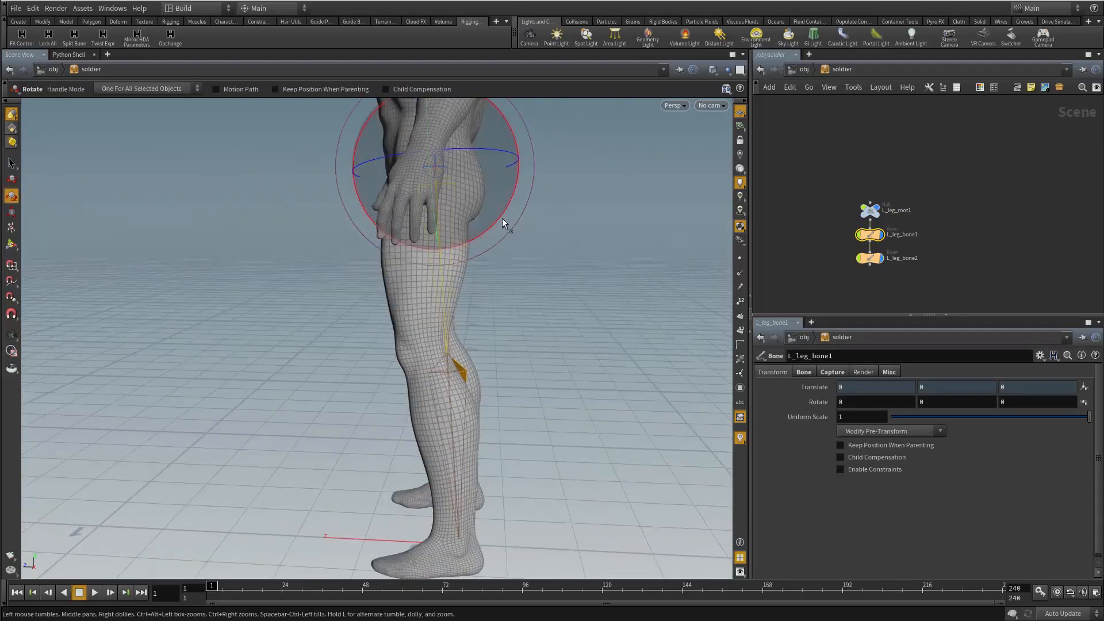
pyautogui.moveTo(502, 219); pyautogui.dragTo(490, 225)
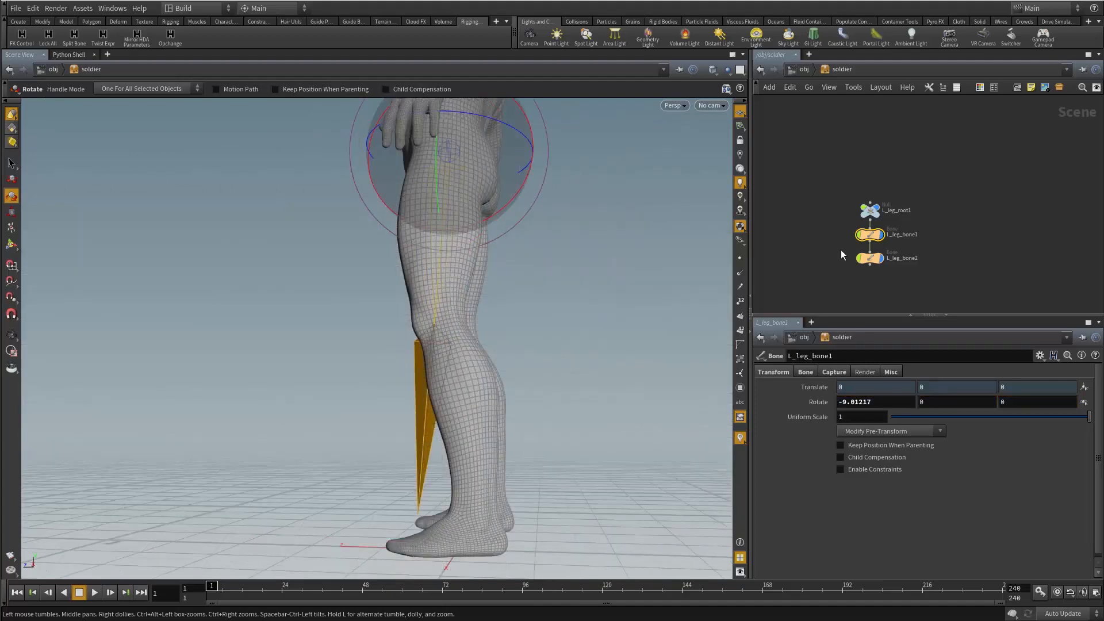
# Rotate L_leg_bone2 about 17.4 degrees around X so it runs from the knee down to the ankle
pyautogui.moveTo(827, 257); pyautogui.dragTo(920, 270)
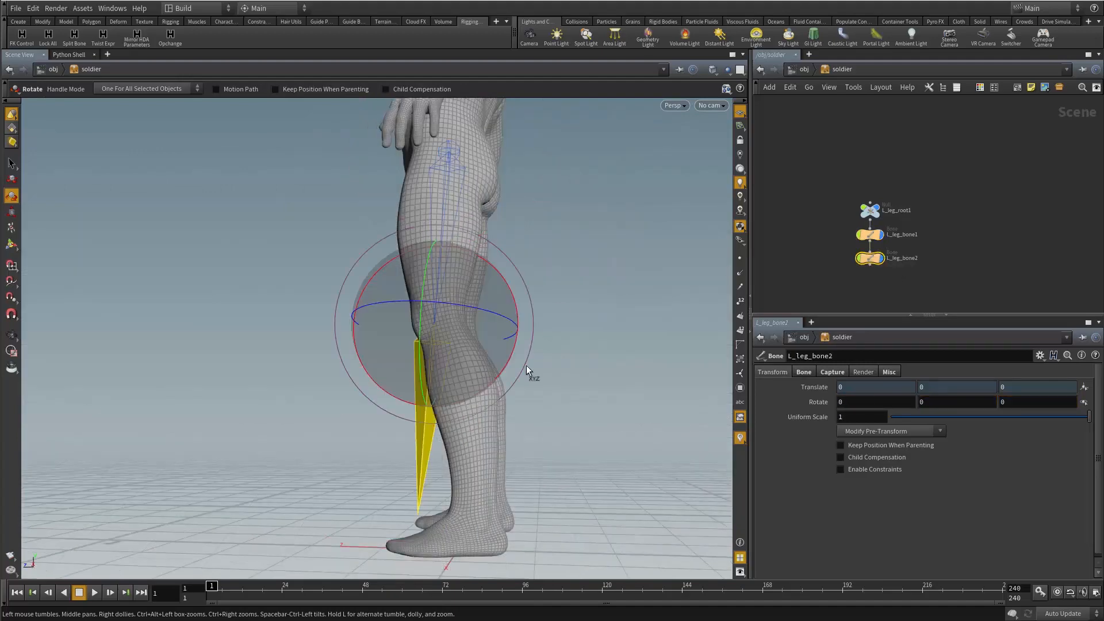
pyautogui.keyDown('alt'); pyautogui.moveTo(528, 381); pyautogui.dragTo(511, 329, button='middle'); pyautogui.keyUp('alt')
pyautogui.press('r')
pyautogui.moveTo(502, 319); pyautogui.dragTo(483, 214)
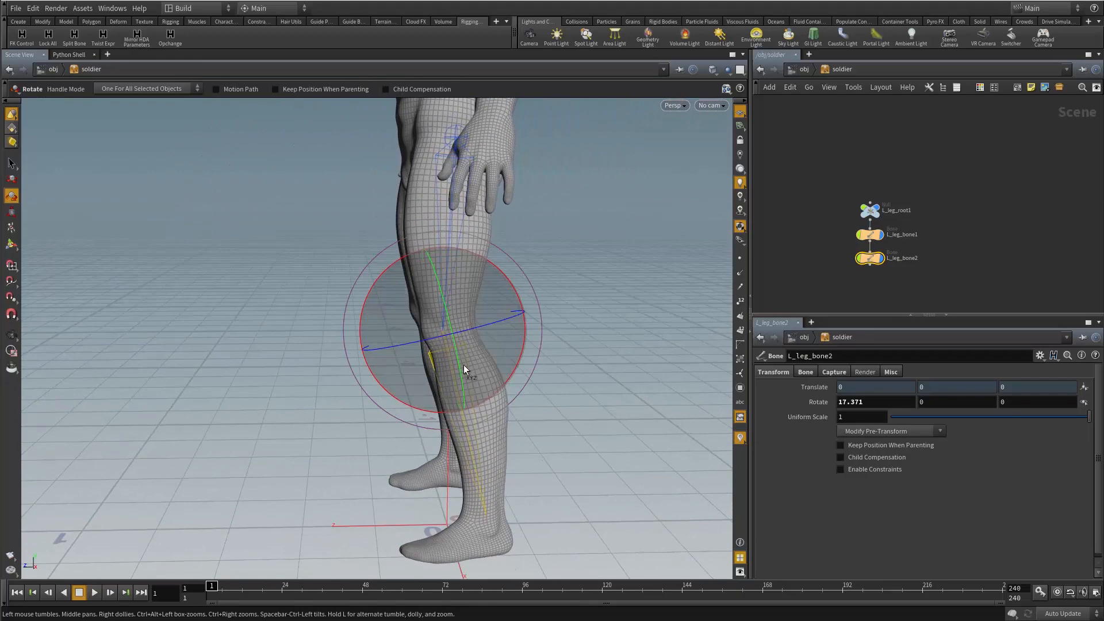
# Clean the transforms of L_leg_bone1 and L_leg_bone2 into their pre-transforms
pyautogui.keyDown('alt'); pyautogui.moveTo(464, 365); pyautogui.dragTo(463, 289); pyautogui.keyUp('alt')
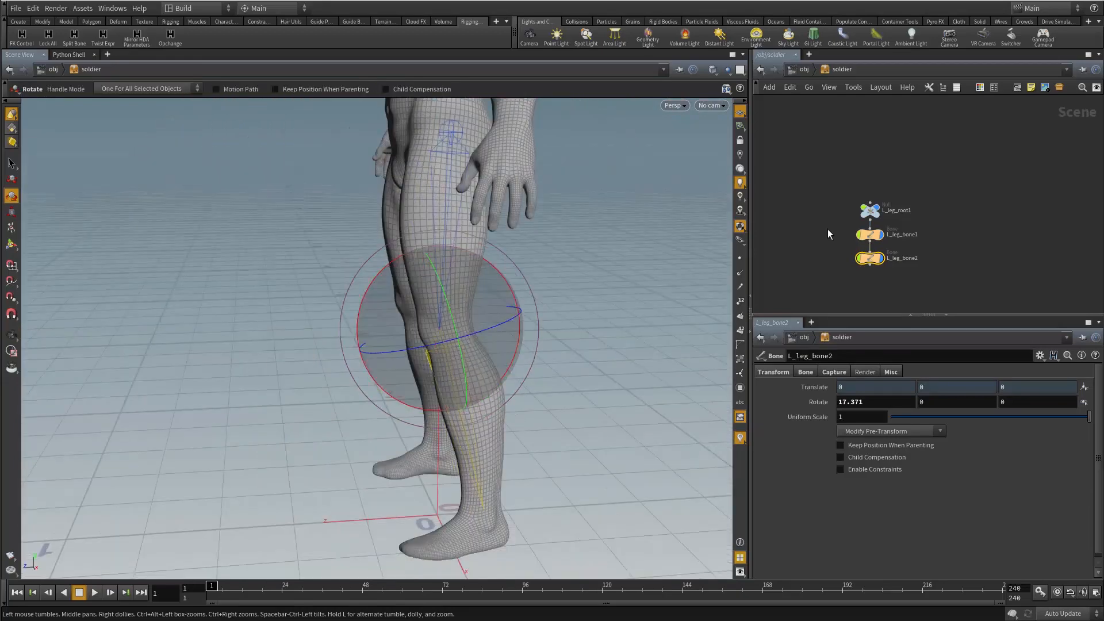
pyautogui.moveTo(827, 227); pyautogui.dragTo(915, 274)
pyautogui.click(879, 432)
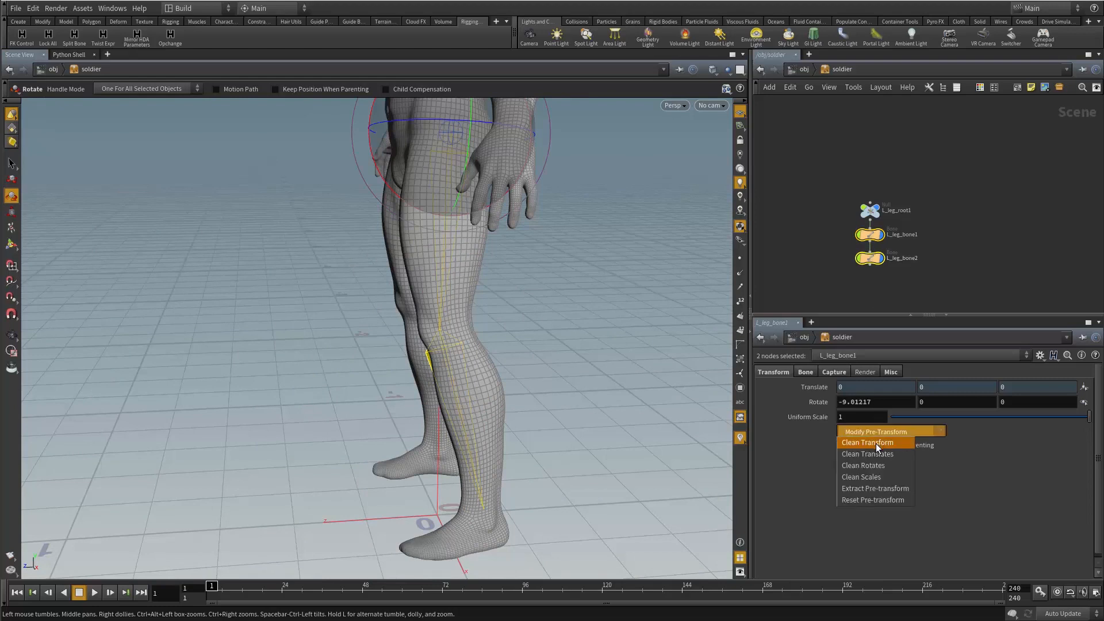
pyautogui.click(875, 443)
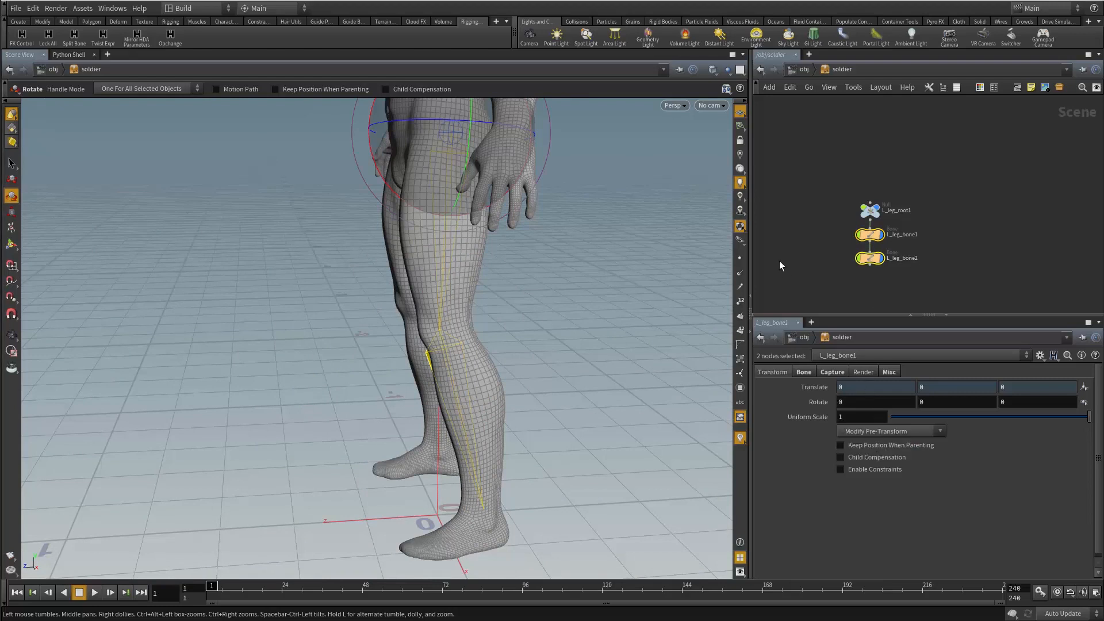
pyautogui.moveTo(825, 239); pyautogui.dragTo(929, 231)
pyautogui.click(870, 258)
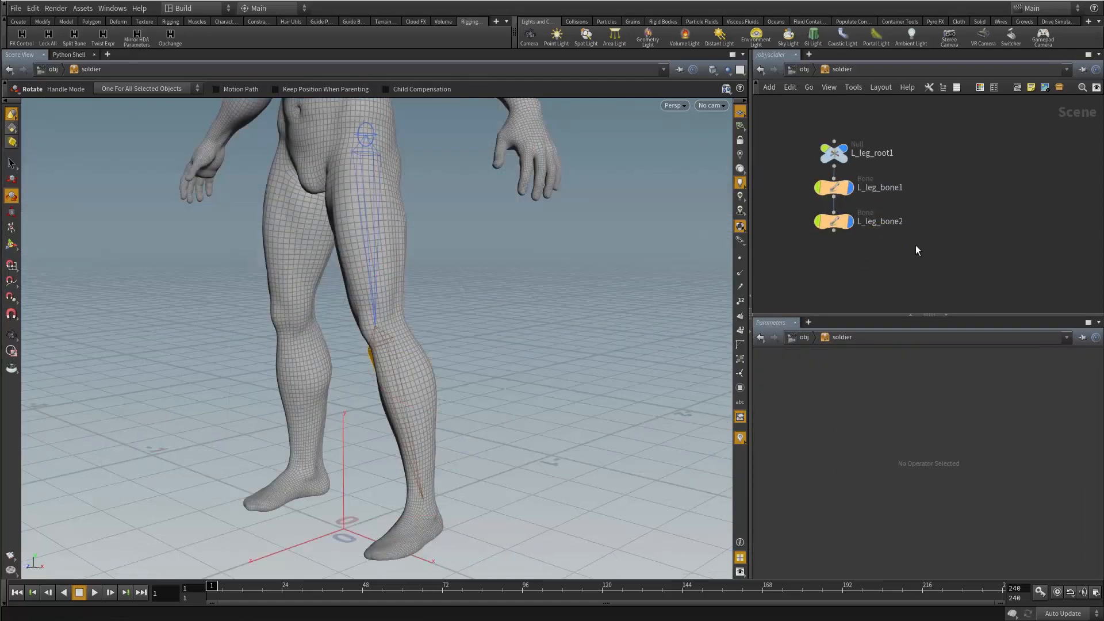
# Rename the two leg bones L_leg_bone_1 and L_leg_bone_2
pyautogui.moveTo(909, 258); pyautogui.dragTo(830, 258)
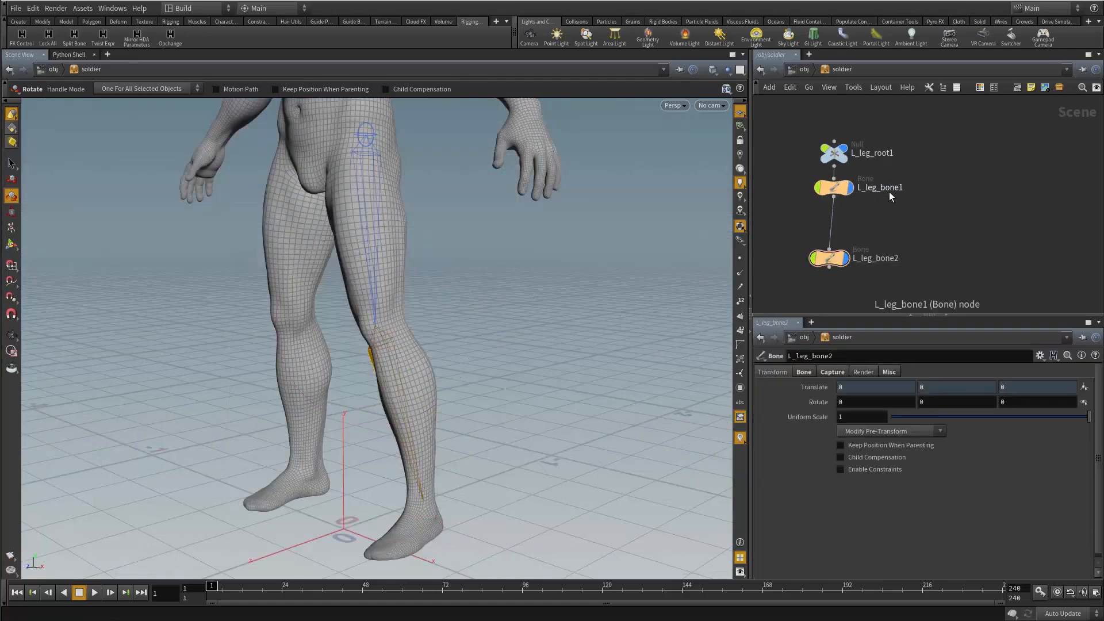
pyautogui.doubleClick(884, 189)
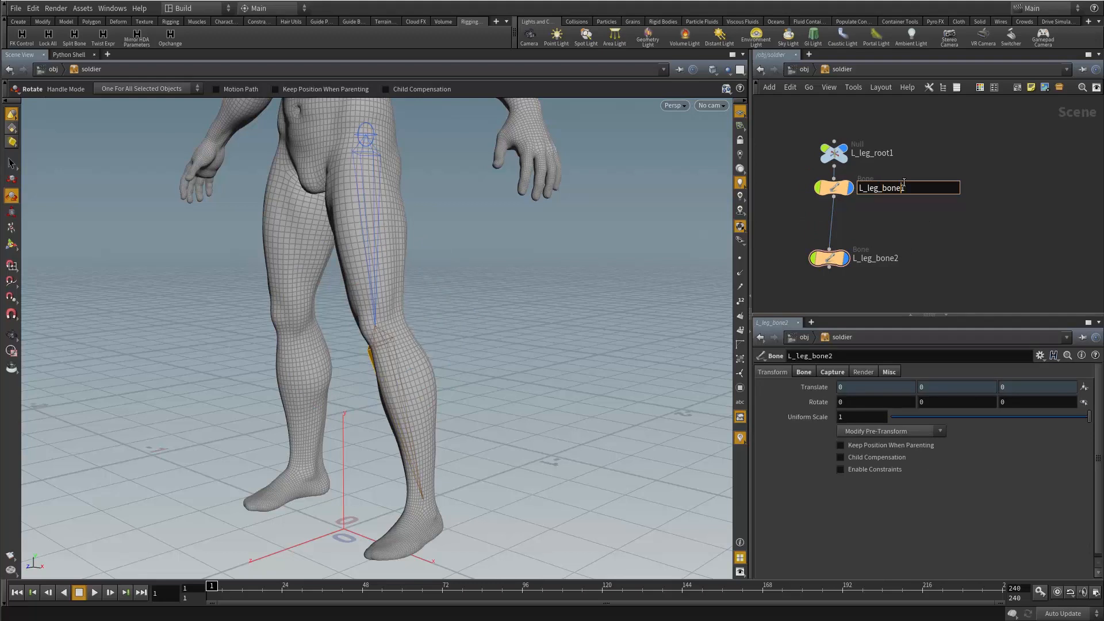
pyautogui.press('BackSpace')
pyautogui.write('_1')
pyautogui.press('Return')
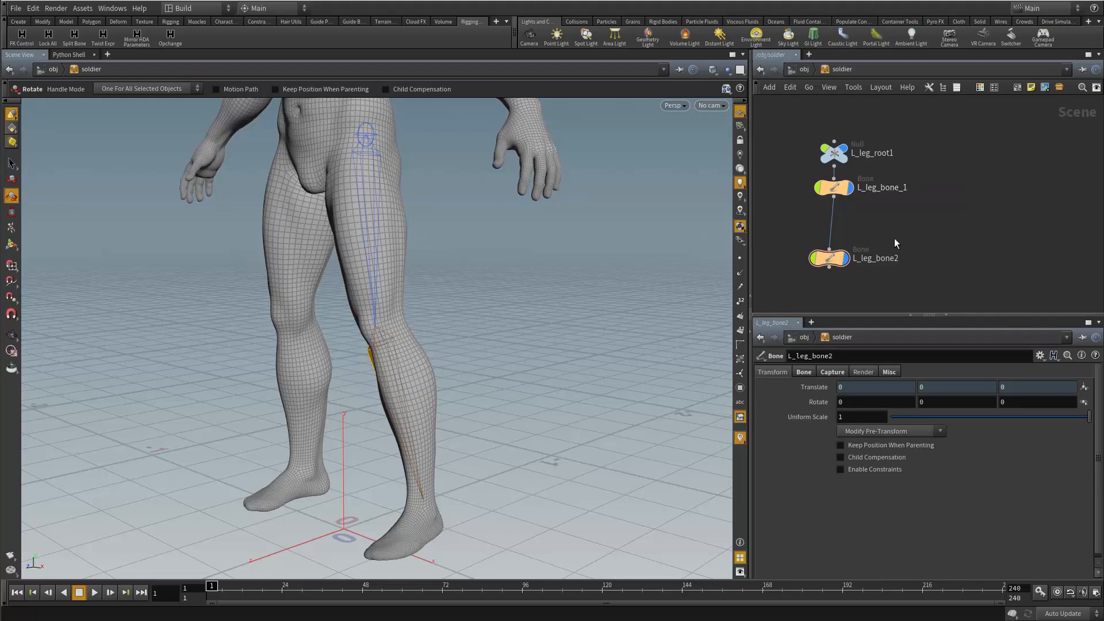
pyautogui.doubleClick(893, 259)
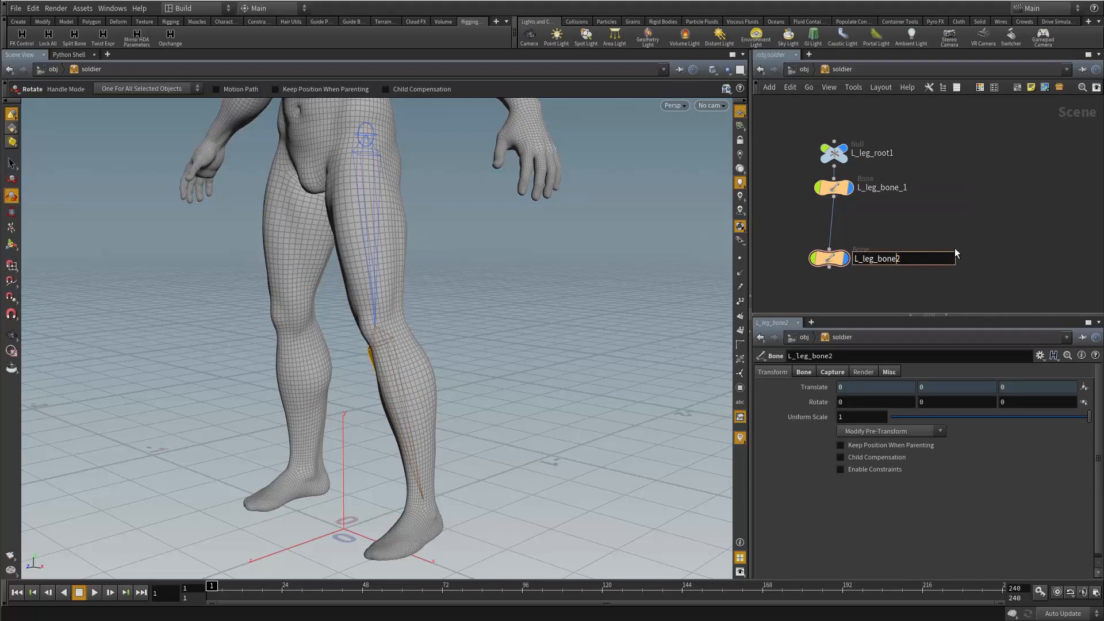
pyautogui.write('_')
pyautogui.press('Return')
# Move L_leg_bone_2 further below L_leg_bone_1 and rename the root null L_leg_root
pyautogui.scroll(-1, 961, 257)
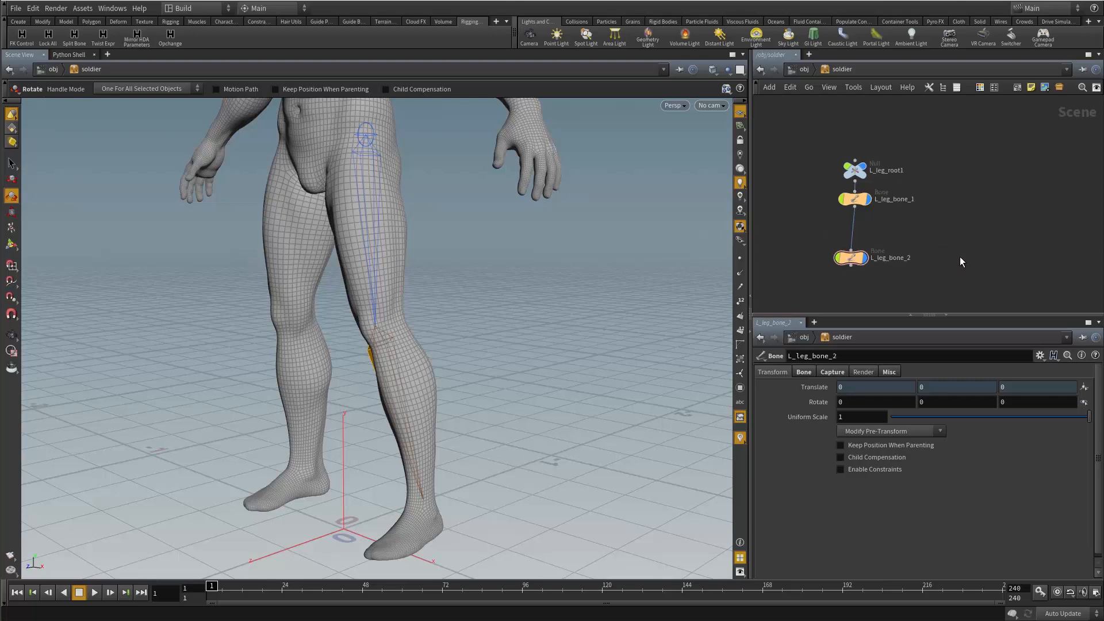
pyautogui.moveTo(960, 257); pyautogui.dragTo(968, 226, button='middle')
pyautogui.moveTo(863, 230); pyautogui.dragTo(869, 300)
pyautogui.moveTo(896, 236); pyautogui.dragTo(898, 298, button='middle')
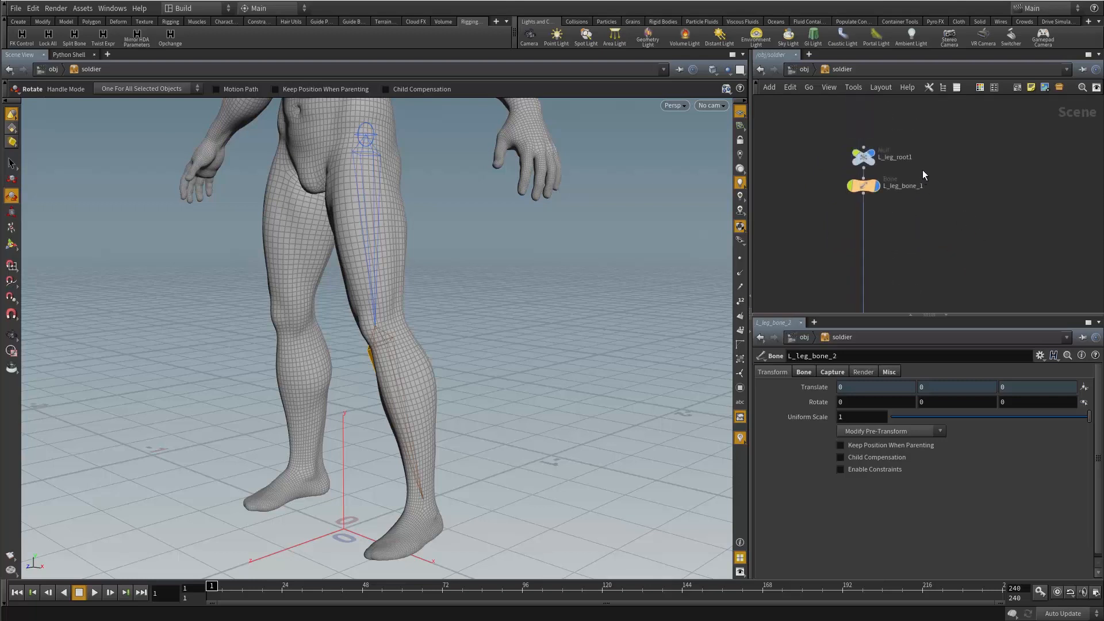
pyautogui.scroll(2, 922, 171)
pyautogui.doubleClick(891, 155)
pyautogui.press('BackSpace')
pyautogui.press('Return')
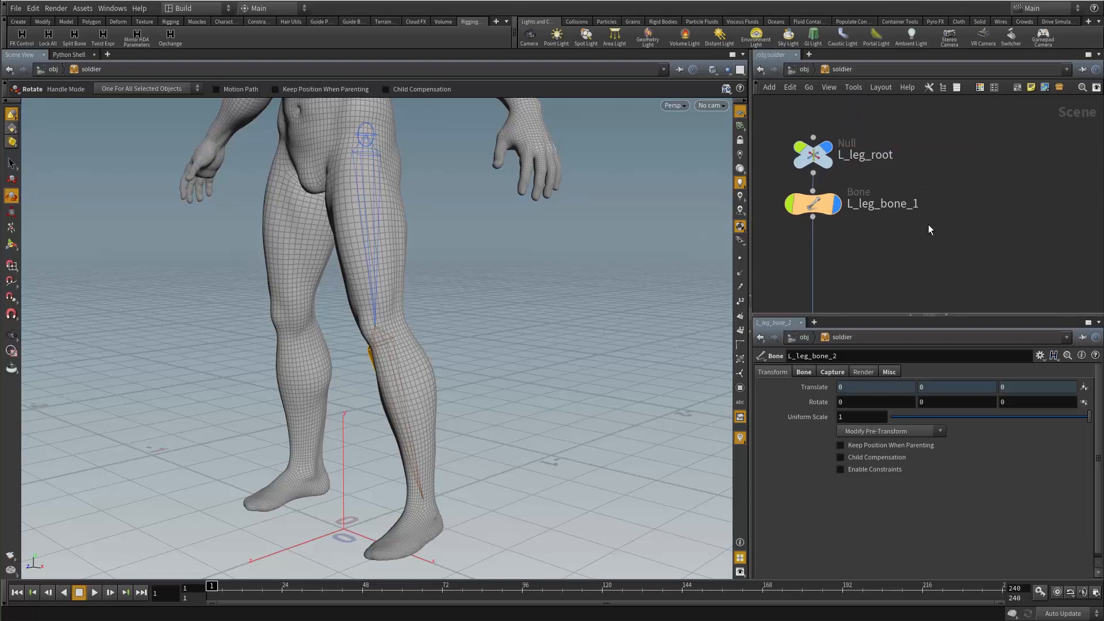
# Split L_leg_bone_1 into 4 bones with the Split Bone tool, using the prefix twist
pyautogui.scroll(-2, 909, 219)
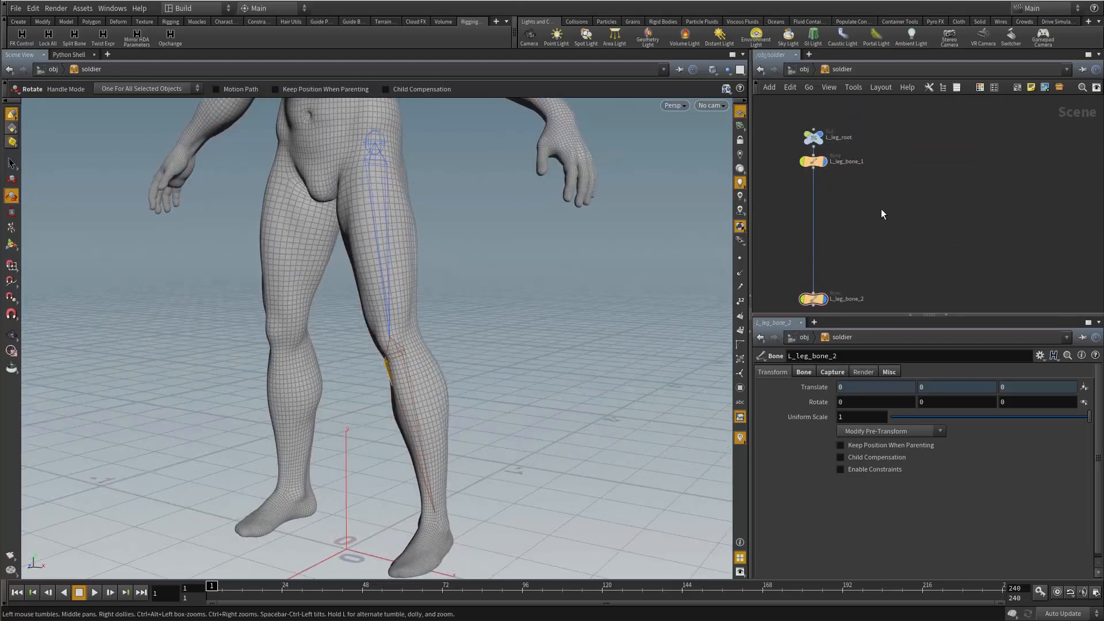
pyautogui.click(813, 161)
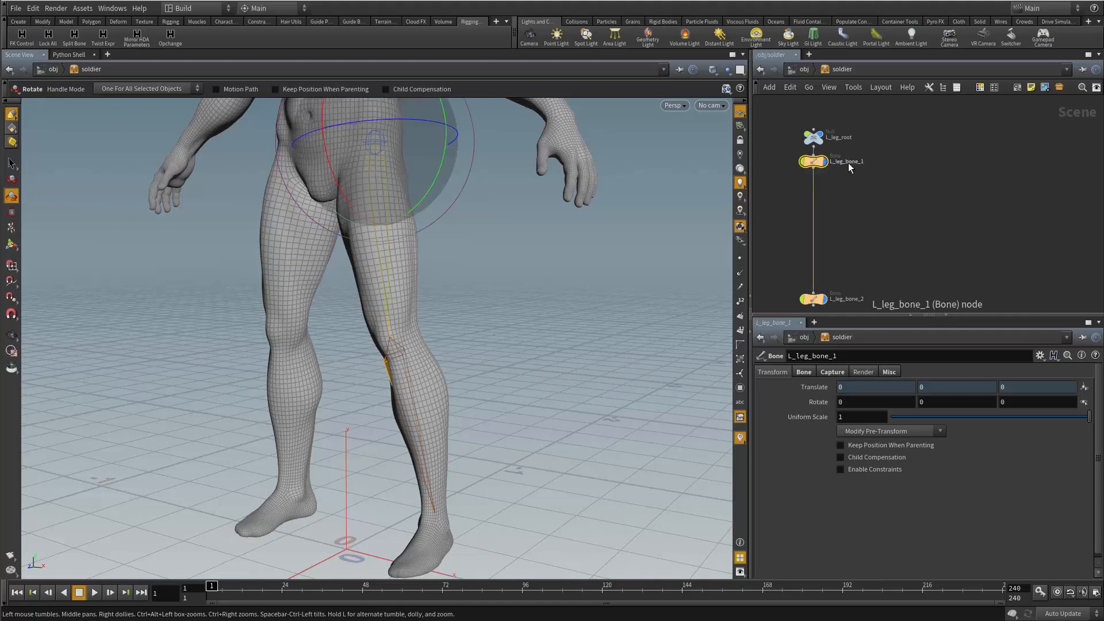
pyautogui.click(75, 40)
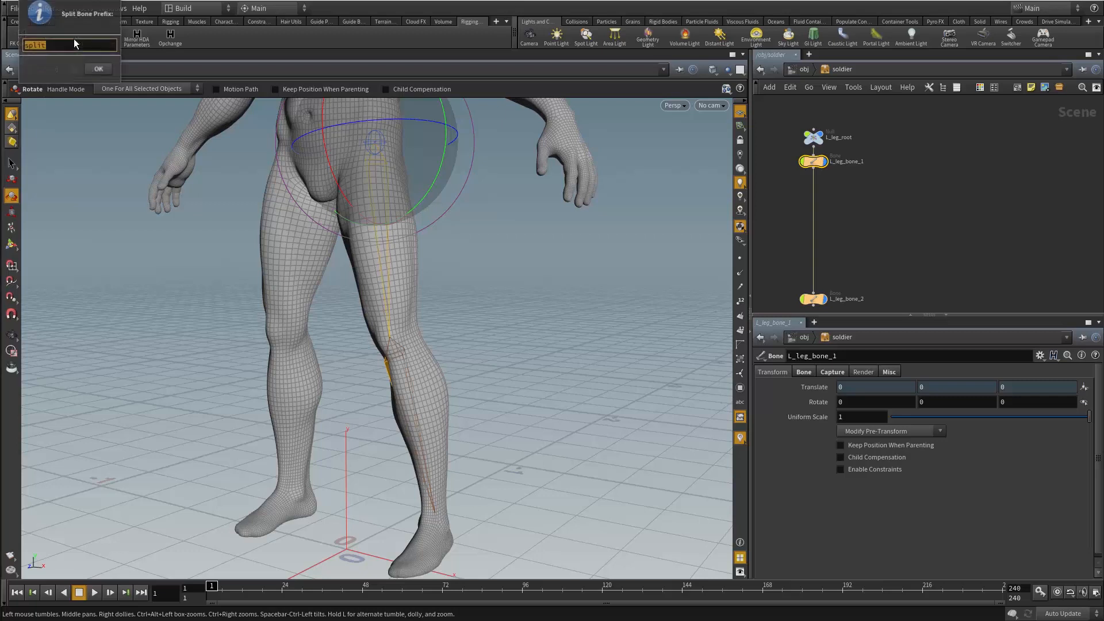
pyautogui.click(509, 397)
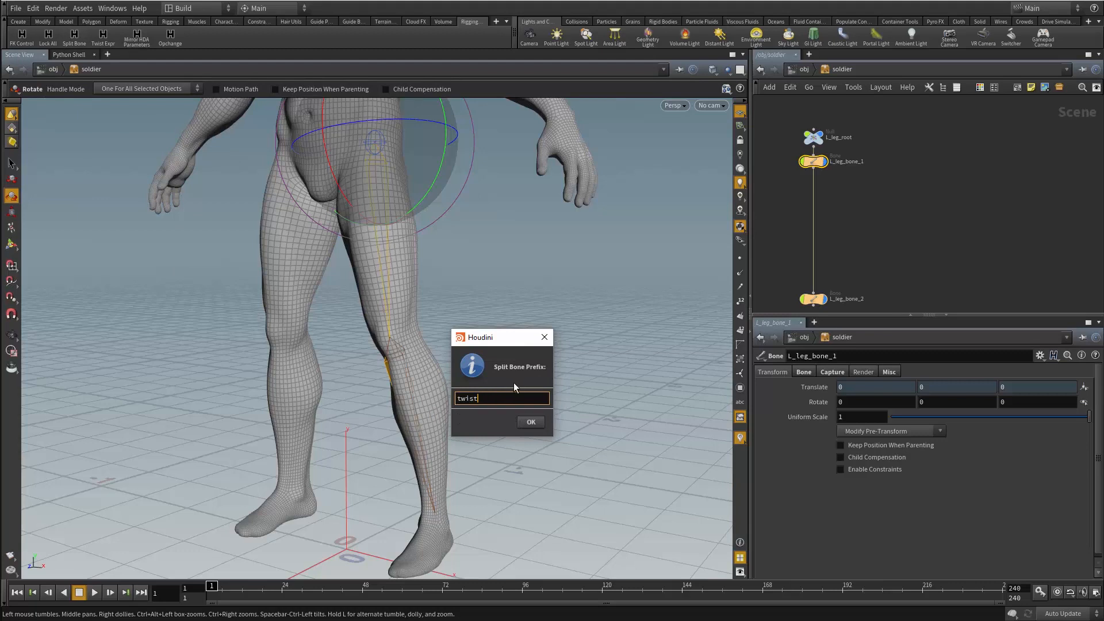
pyautogui.click(531, 423)
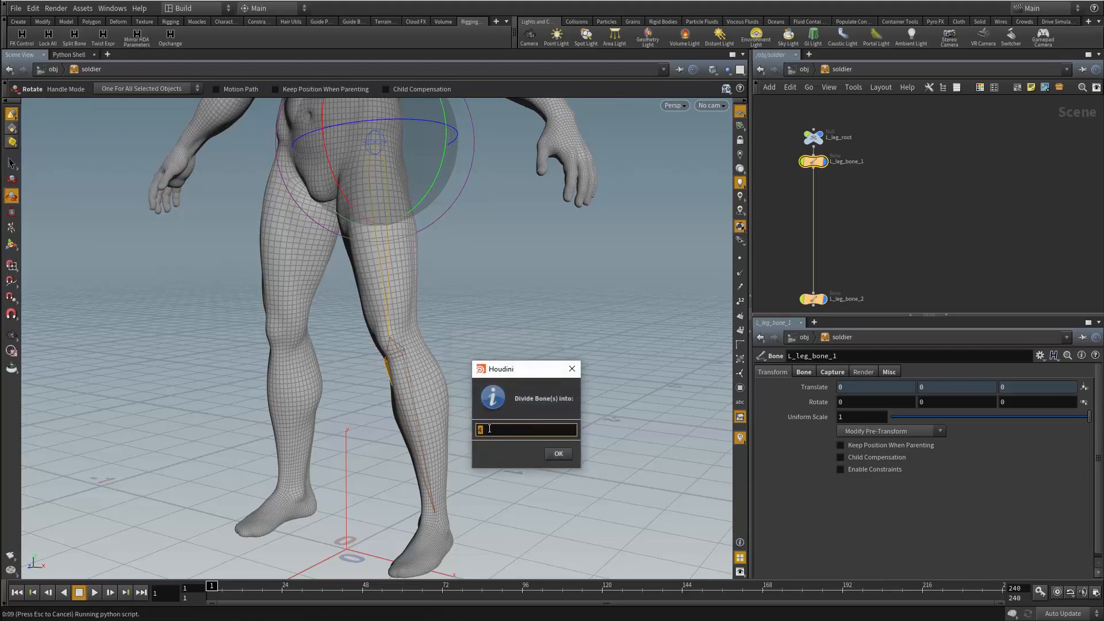
pyautogui.click(561, 455)
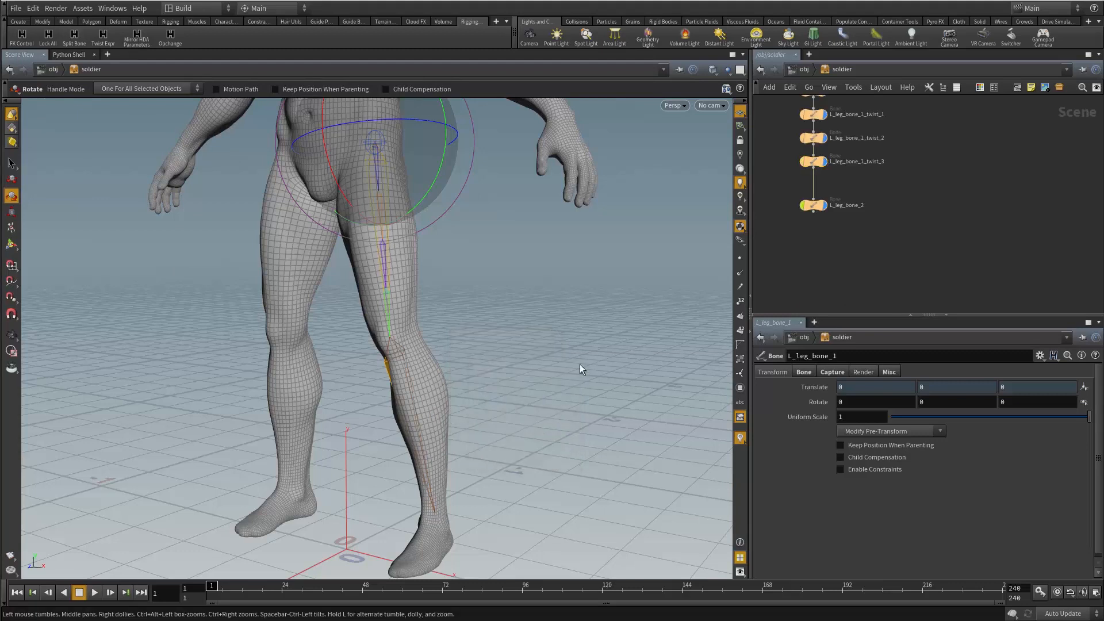
# Move the four L_leg_bone_1 twist bones beside the main leg chain in the network
pyautogui.moveTo(975, 183); pyautogui.dragTo(976, 250, button='middle')
pyautogui.moveTo(976, 252); pyautogui.dragTo(804, 154)
pyautogui.moveTo(813, 160); pyautogui.dragTo(874, 163)
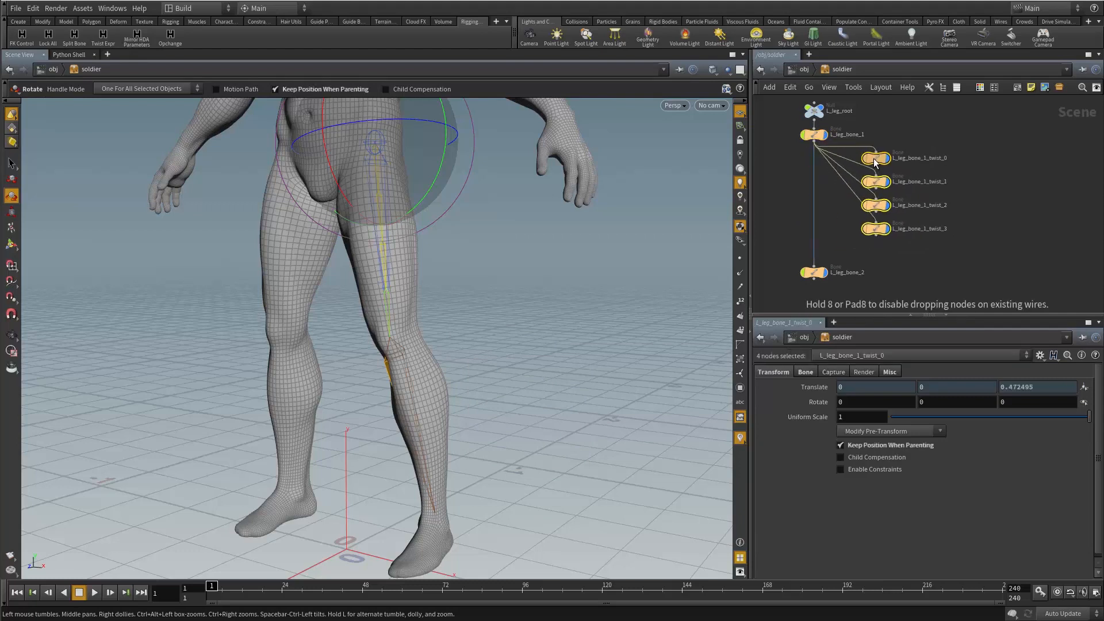
pyautogui.click(769, 253)
# Split L_leg_bone_2 into 4 bones with the Split Bone tool, using the prefix twist
pyautogui.moveTo(767, 257); pyautogui.dragTo(785, 216, button='middle')
pyautogui.moveTo(786, 217); pyautogui.dragTo(839, 260)
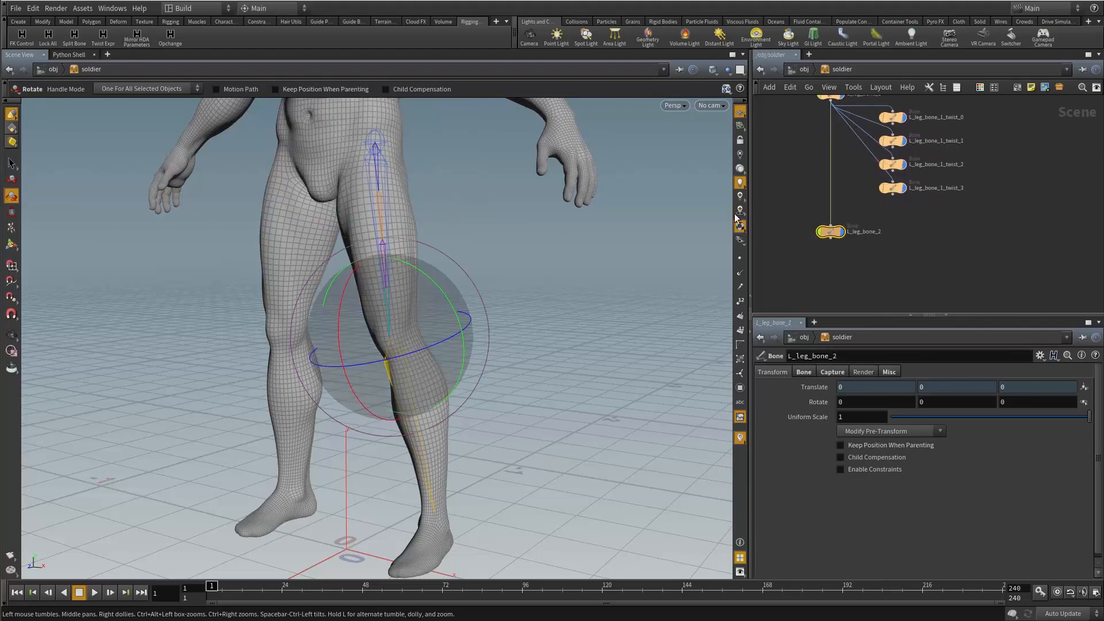
pyautogui.click(75, 37)
pyautogui.write('twist')
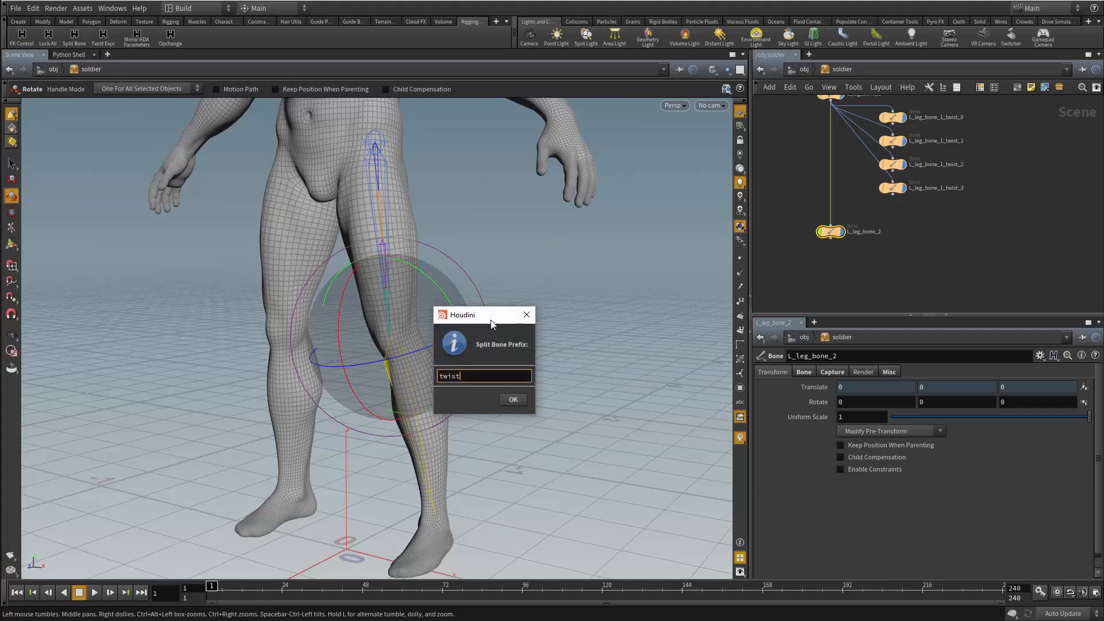
pyautogui.click(514, 399)
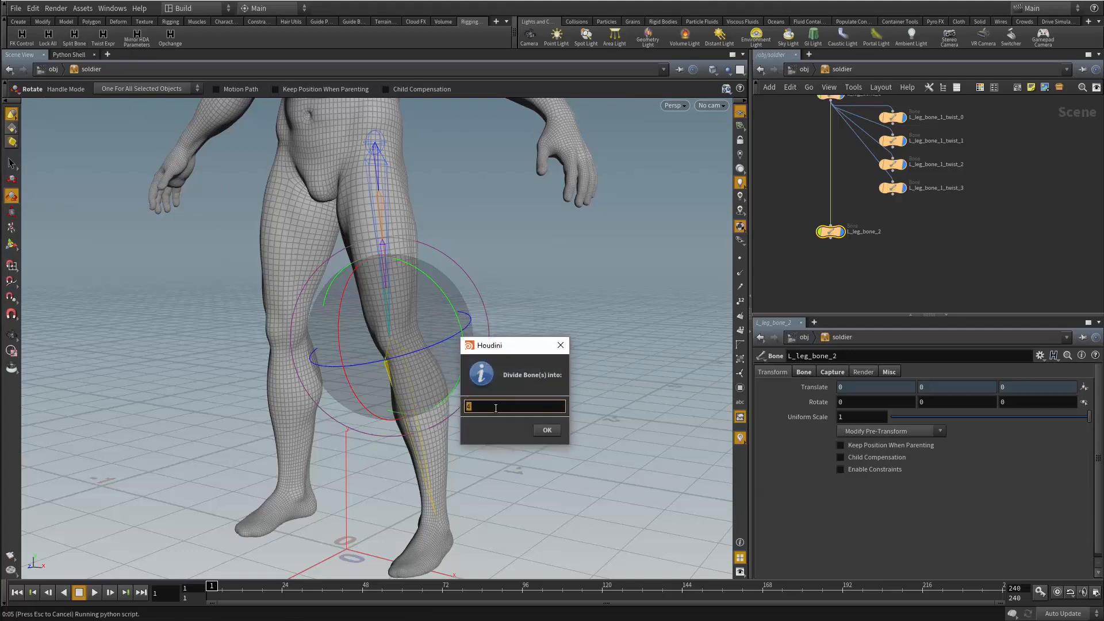
pyautogui.write('4')
pyautogui.click(547, 430)
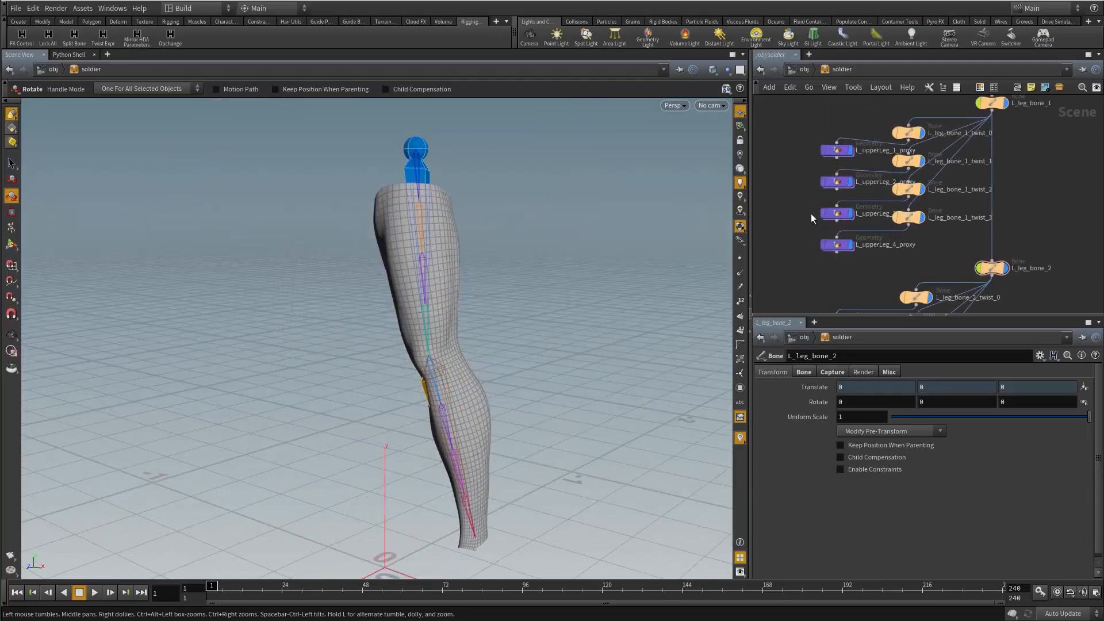
# Select the left leg's proxy geometry nodes in turn to examine how they are parented to the twist bones
pyautogui.click(833, 182)
pyautogui.moveTo(806, 209); pyautogui.dragTo(846, 254)
pyautogui.moveTo(824, 291); pyautogui.dragTo(827, 188, button='middle')
pyautogui.moveTo(805, 215); pyautogui.dragTo(844, 259)
pyautogui.moveTo(801, 272); pyautogui.dragTo(845, 289)
pyautogui.moveTo(810, 126); pyautogui.dragTo(794, 251, button='middle')
pyautogui.click(792, 175)
pyautogui.scroll(4, 792, 175)
pyautogui.click(854, 174)
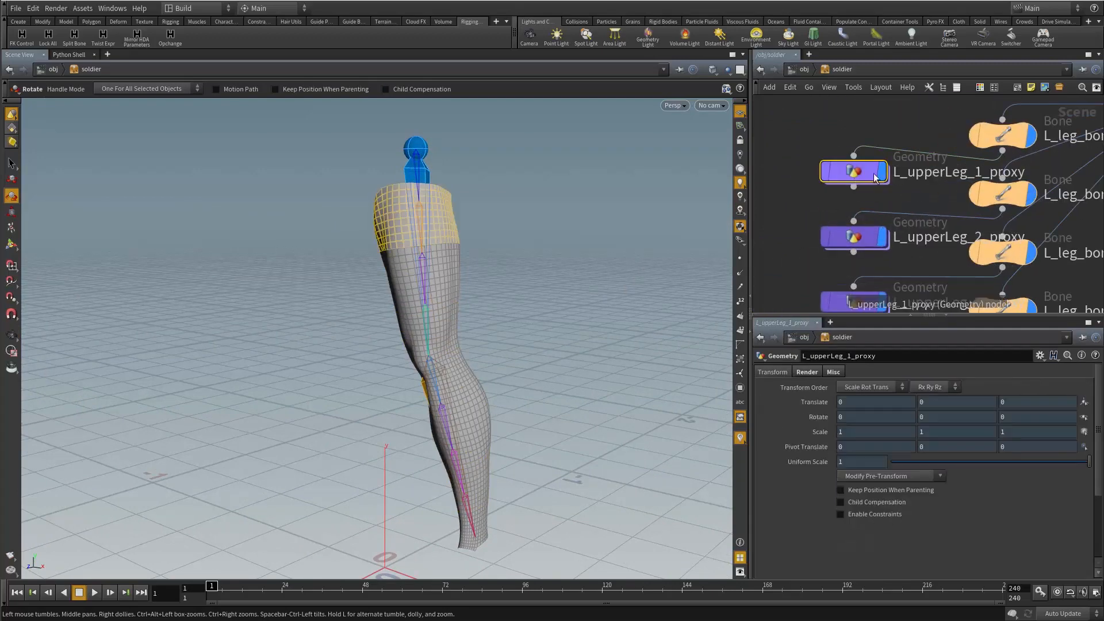
pyautogui.scroll(-3, 929, 195)
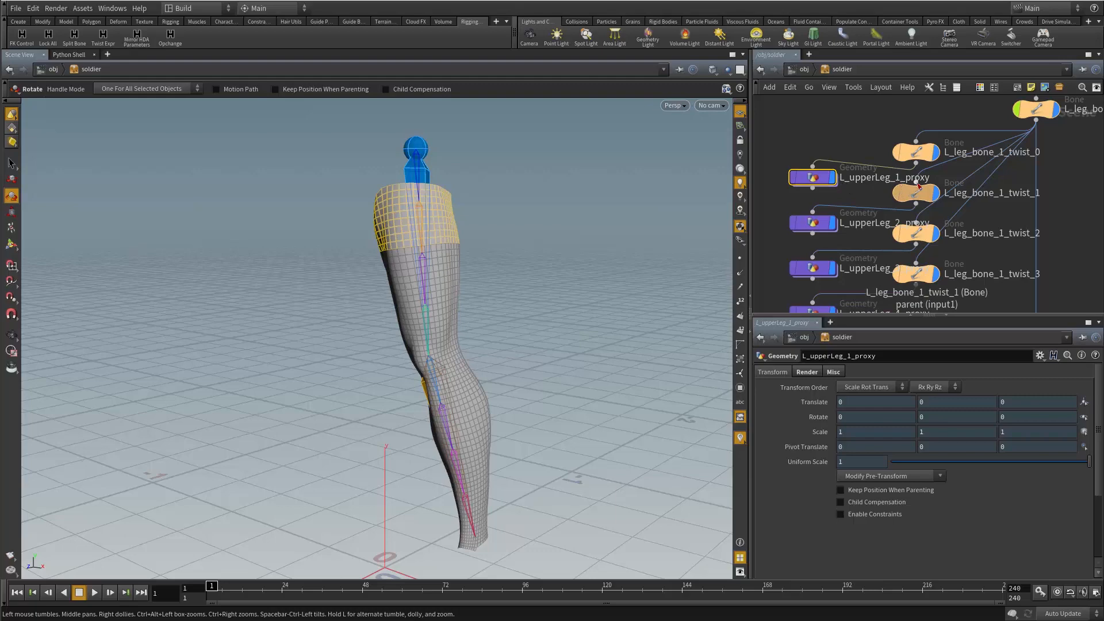
# Examine the Object Merge and OUT nodes inside L_upperLeg_1_proxy, including its source object and group
pyautogui.moveTo(864, 196); pyautogui.dragTo(909, 185, button='middle')
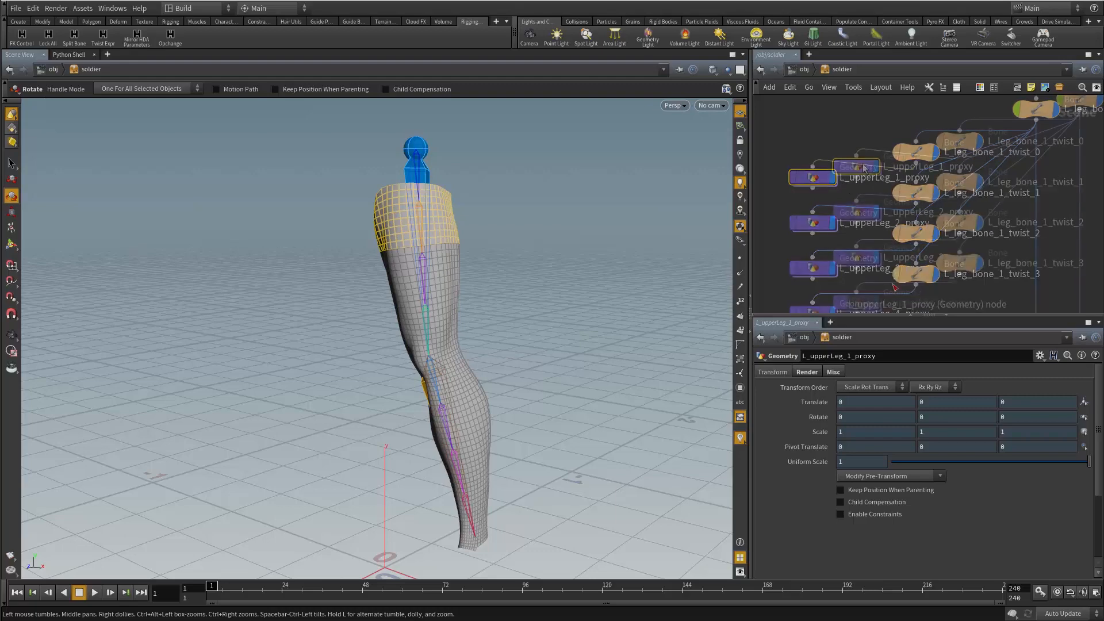
pyautogui.doubleClick(865, 168)
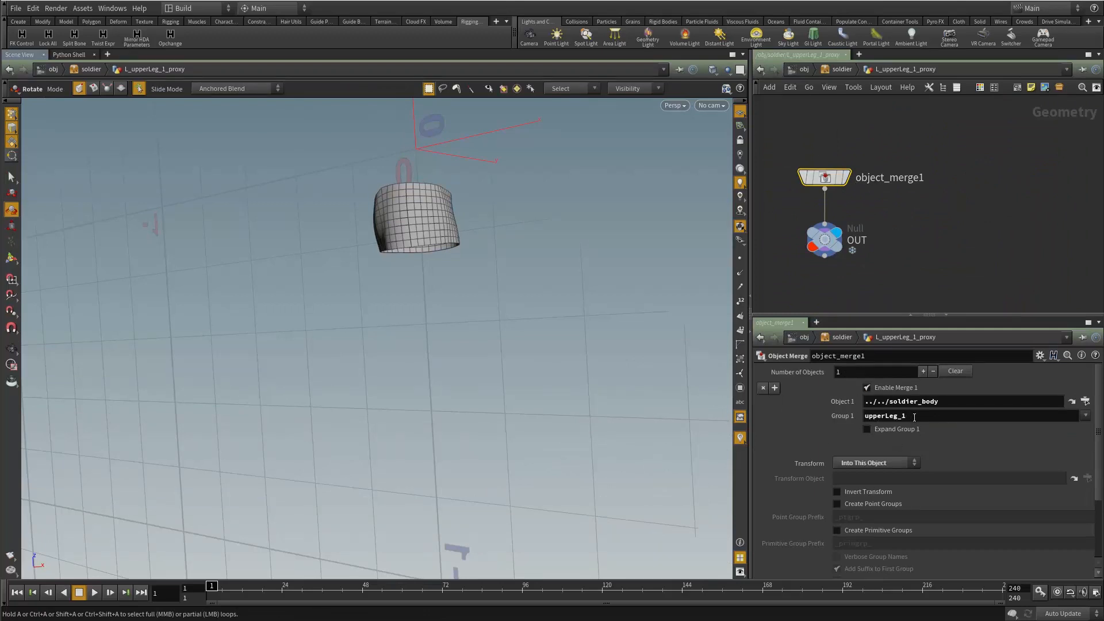
pyautogui.click(824, 241)
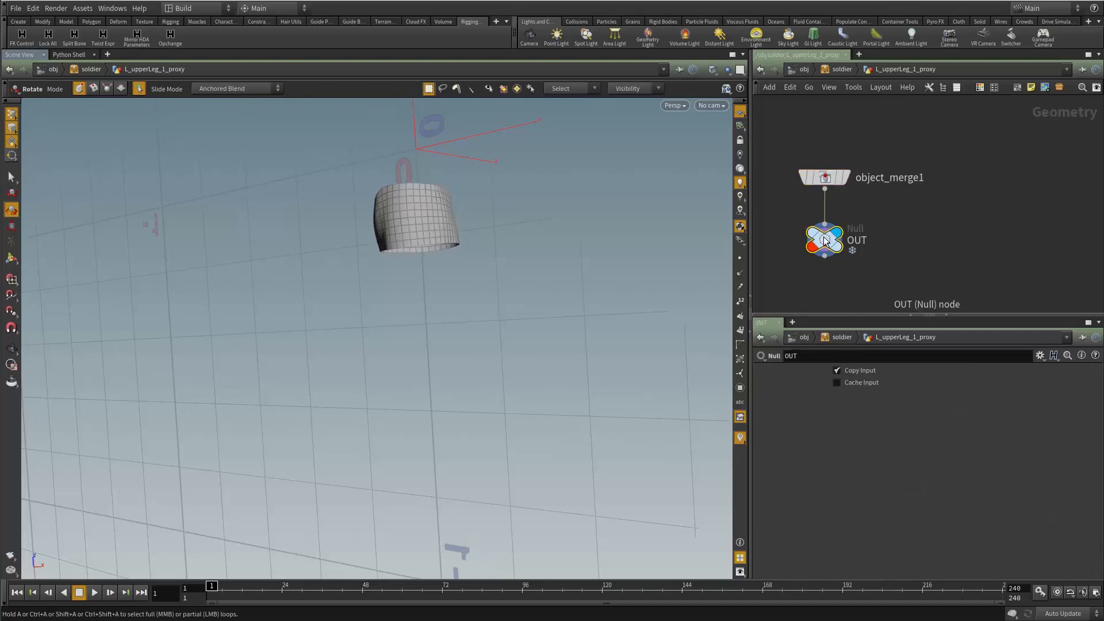
pyautogui.press('u')
# Select the upper and lower leg proxy nodes one by one to check which section of the leg each covers
pyautogui.moveTo(791, 136); pyautogui.dragTo(835, 213)
pyautogui.moveTo(798, 223); pyautogui.dragTo(835, 248)
pyautogui.moveTo(798, 291); pyautogui.dragTo(791, 202, button='middle')
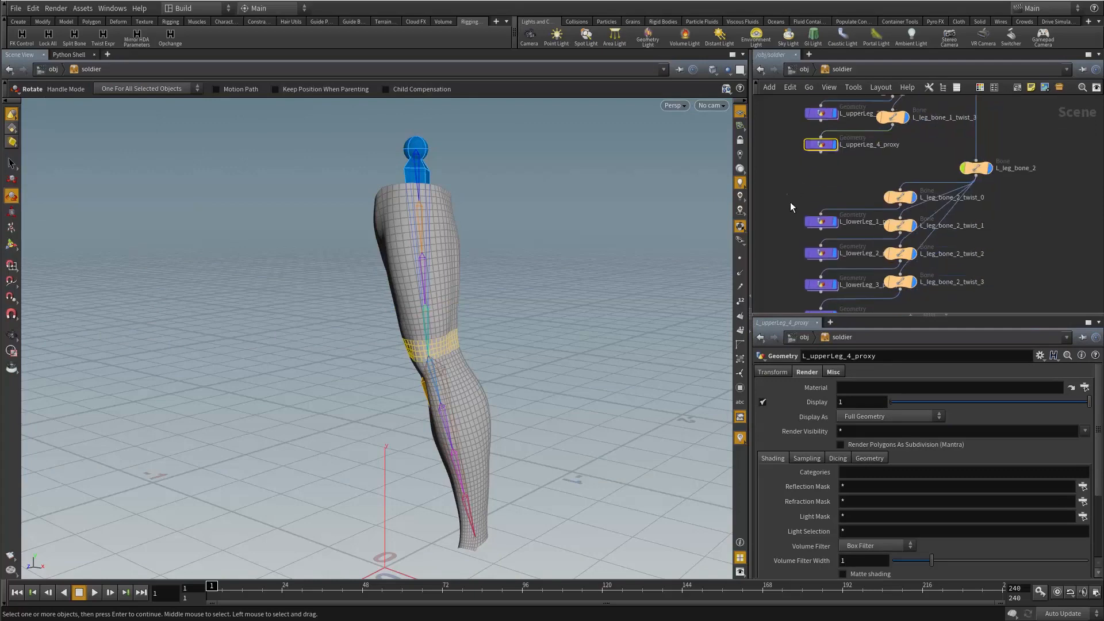
pyautogui.moveTo(790, 202); pyautogui.dragTo(834, 230)
pyautogui.moveTo(795, 241); pyautogui.dragTo(834, 271)
pyautogui.moveTo(781, 284); pyautogui.dragTo(792, 233, button='middle')
pyautogui.moveTo(792, 232); pyautogui.dragTo(832, 245)
pyautogui.moveTo(797, 254); pyautogui.dragTo(826, 275)
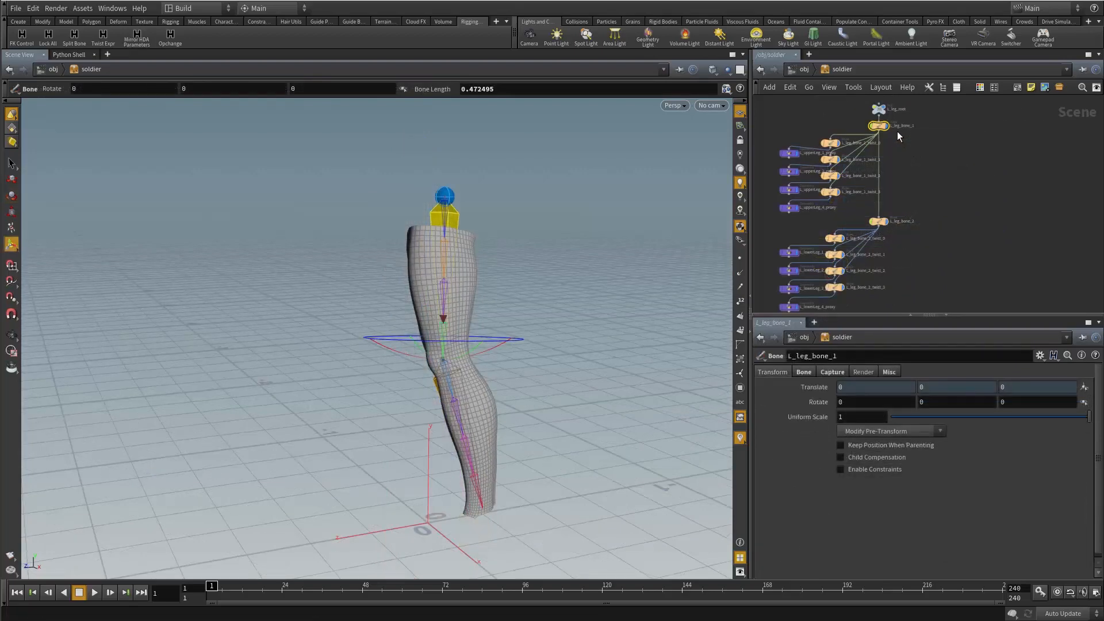
# Create an FK control for L_leg_bone_1 with the FK Control tool, using the prefix L_leg_bone_1
pyautogui.scroll(4, 904, 135)
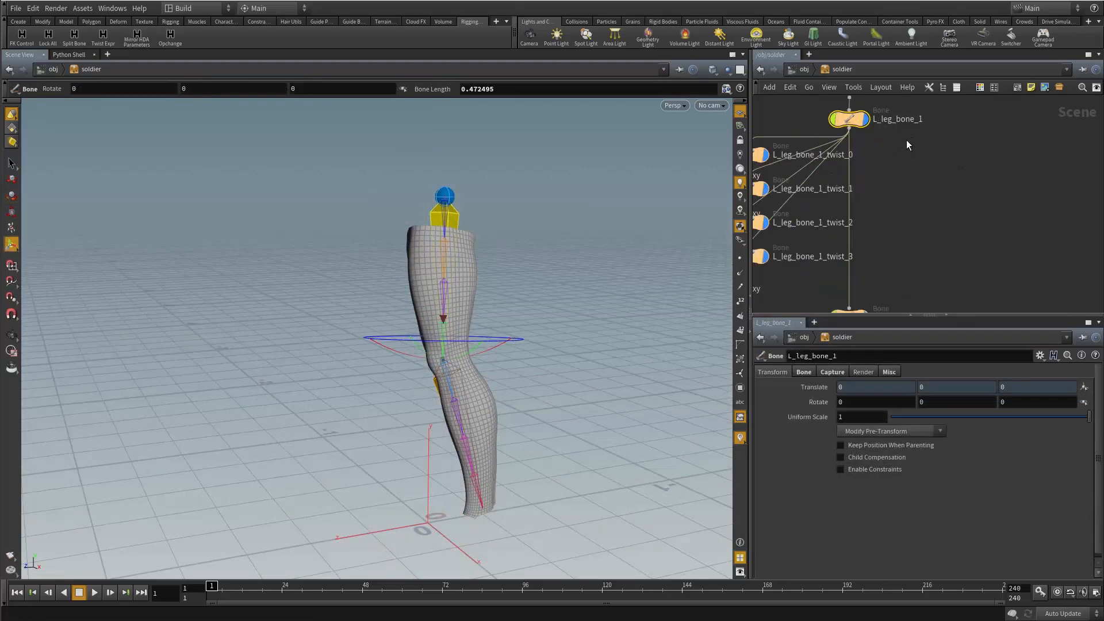
pyautogui.click(848, 202)
pyautogui.click(849, 119)
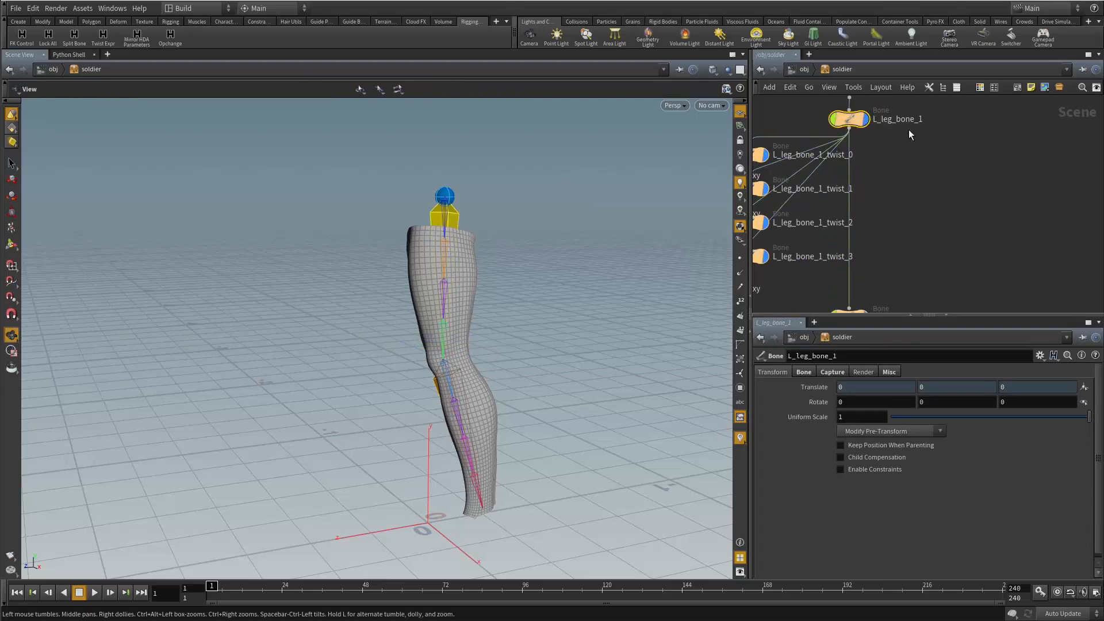
pyautogui.click(22, 38)
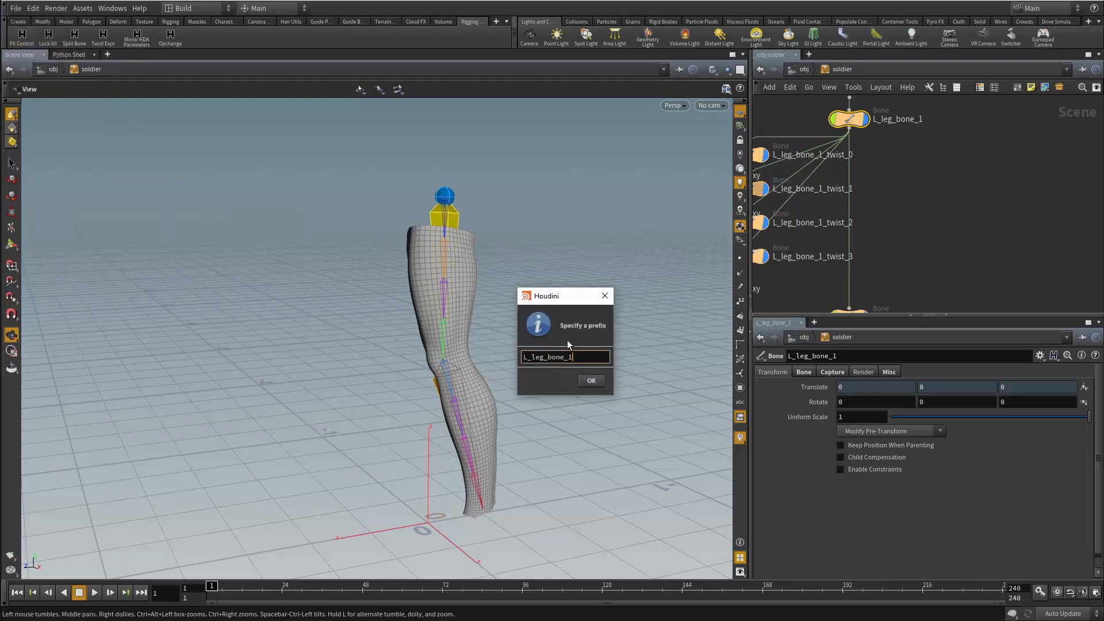
pyautogui.click(595, 382)
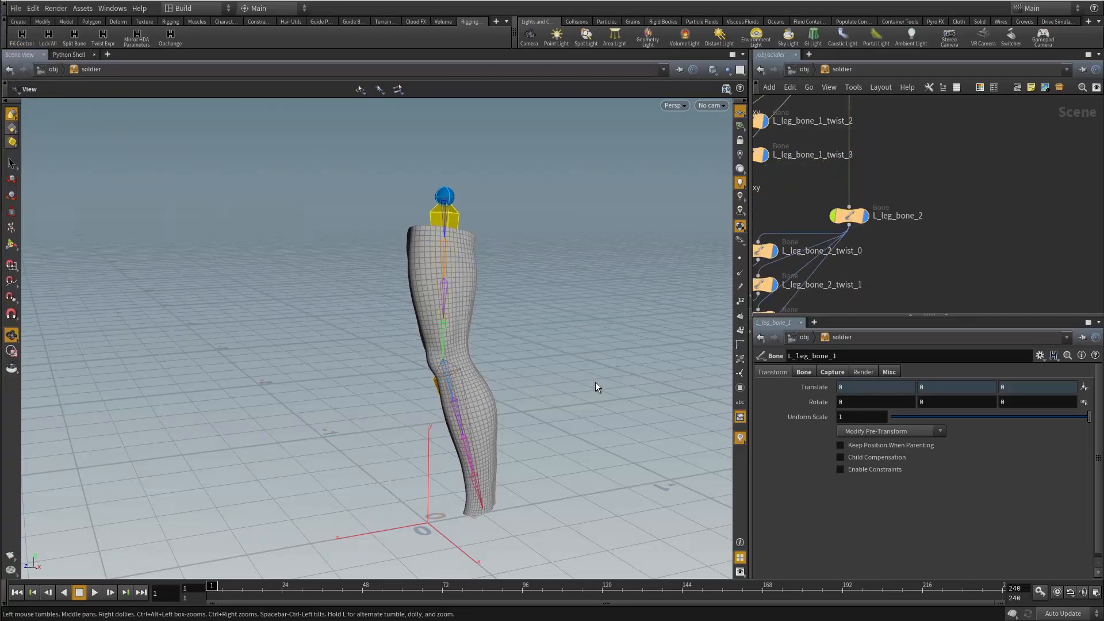
# Move the L_leg_bone_1 offset, auto and ctrl nulls beside L_leg_bone_1 in the network
pyautogui.scroll(-4, 943, 238)
pyautogui.moveTo(948, 239); pyautogui.dragTo(961, 143, button='middle')
pyautogui.click(933, 226)
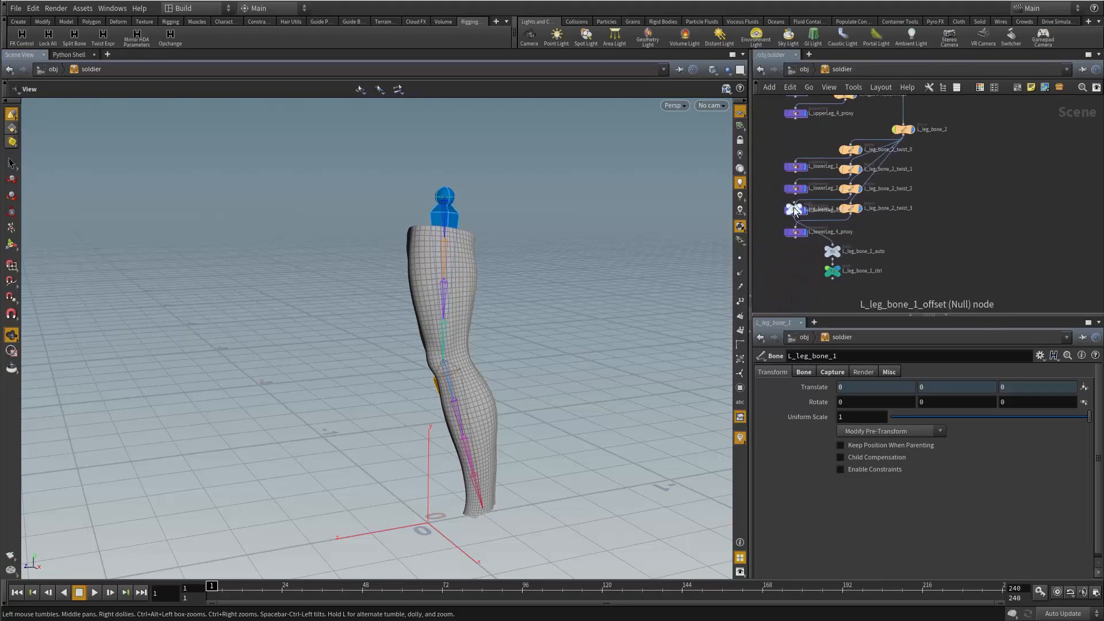
pyautogui.moveTo(795, 210); pyautogui.dragTo(956, 253)
pyautogui.moveTo(868, 282); pyautogui.dragTo(980, 287)
pyautogui.moveTo(912, 221); pyautogui.dragTo(909, 175, button='middle')
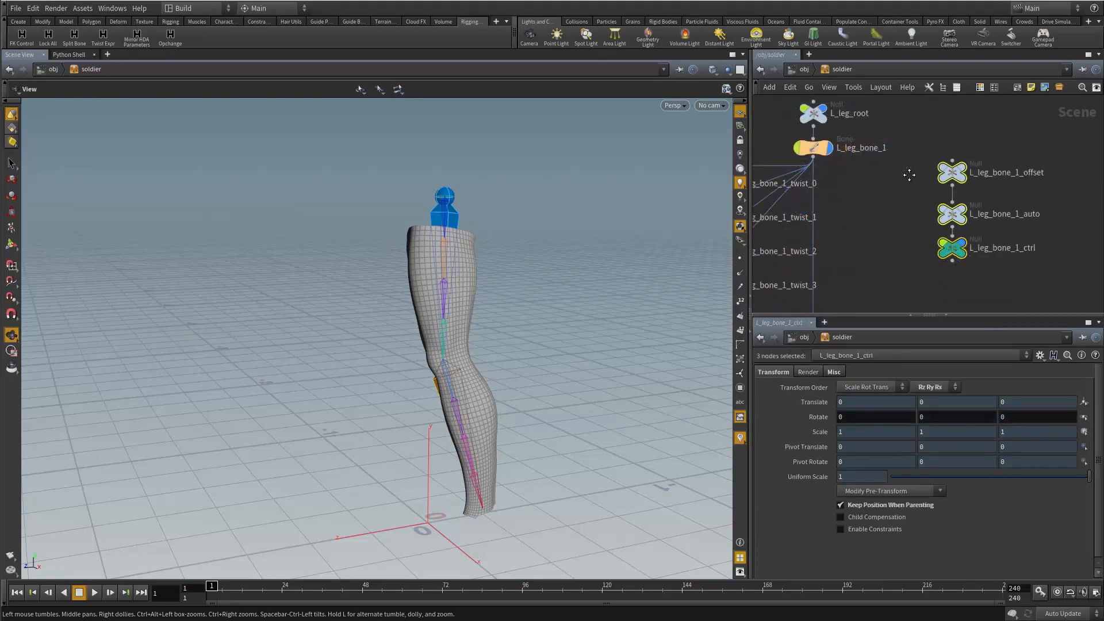
pyautogui.click(988, 222)
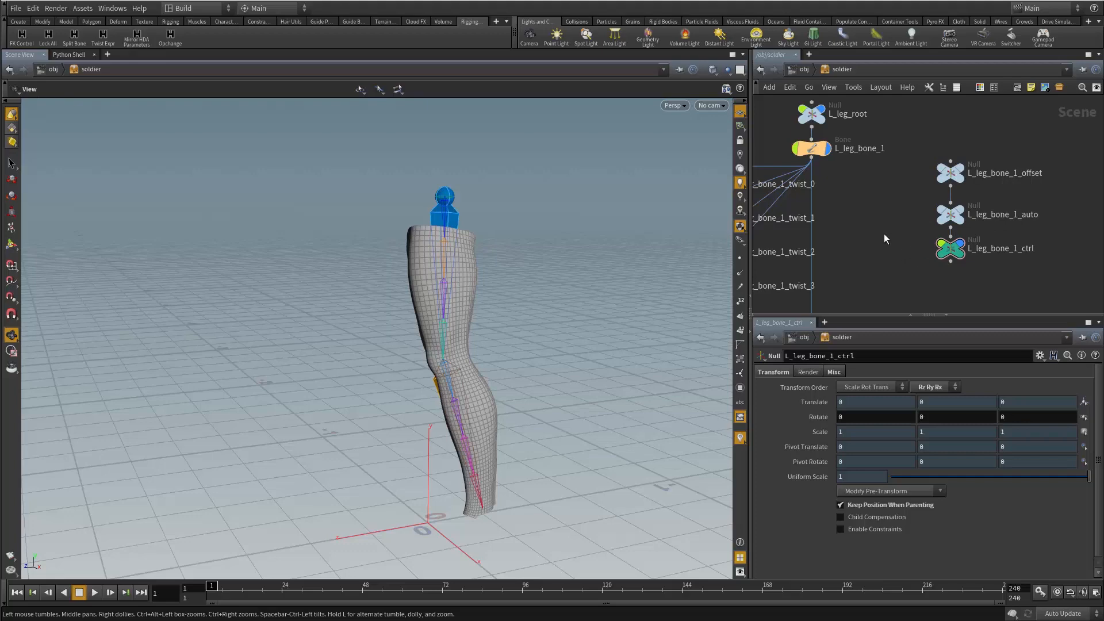
# Select L_leg_bone_1_ctrl and examine the size of its control shape around the leg root
pyautogui.moveTo(884, 232); pyautogui.dragTo(964, 271)
pyautogui.moveTo(453, 253); pyautogui.dragTo(451, 222)
pyautogui.moveTo(451, 222); pyautogui.dragTo(450, 328, button='middle')
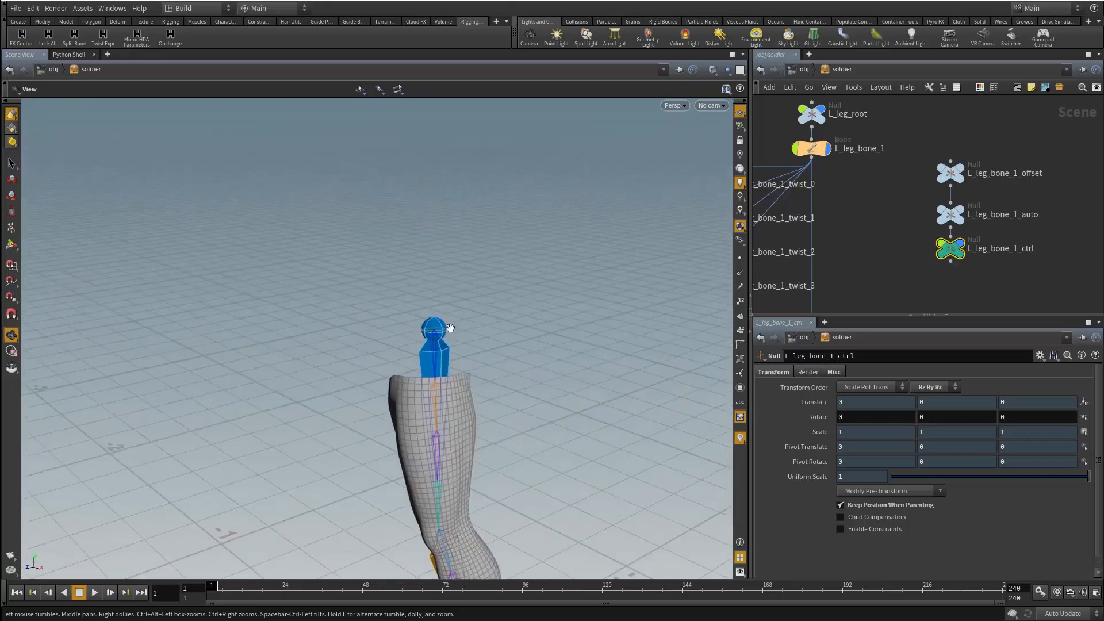
pyautogui.moveTo(450, 329); pyautogui.dragTo(459, 336)
pyautogui.moveTo(458, 336); pyautogui.dragTo(431, 242, button='right')
pyautogui.moveTo(432, 242); pyautogui.dragTo(472, 260)
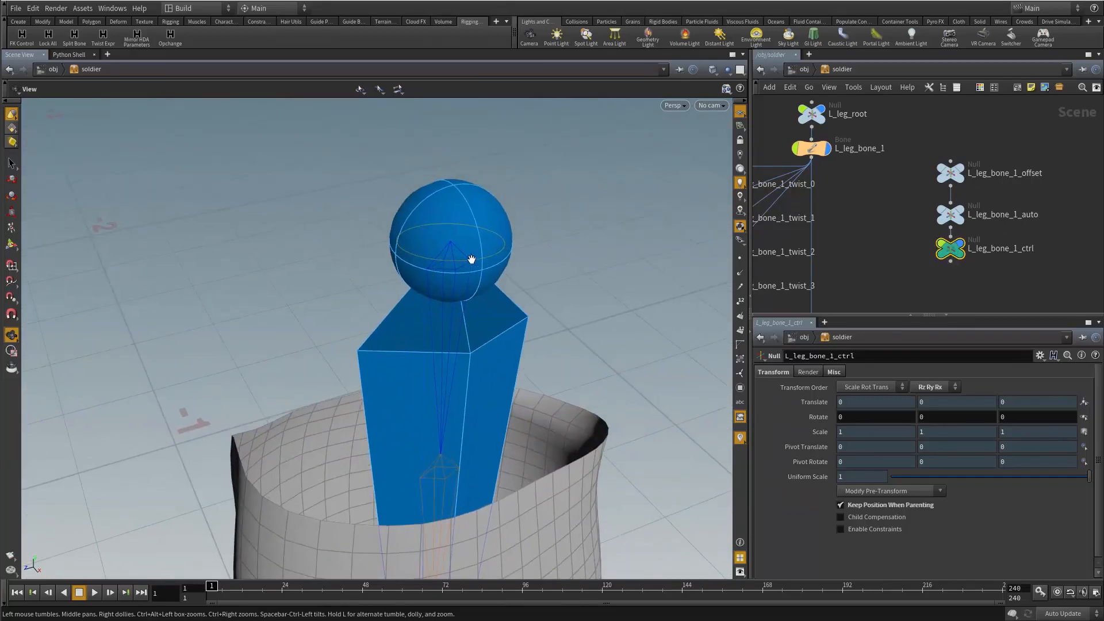
# Examine the ctrlsize setting in the FK Control tool's script and close the script without changes
pyautogui.rightClick(30, 44)
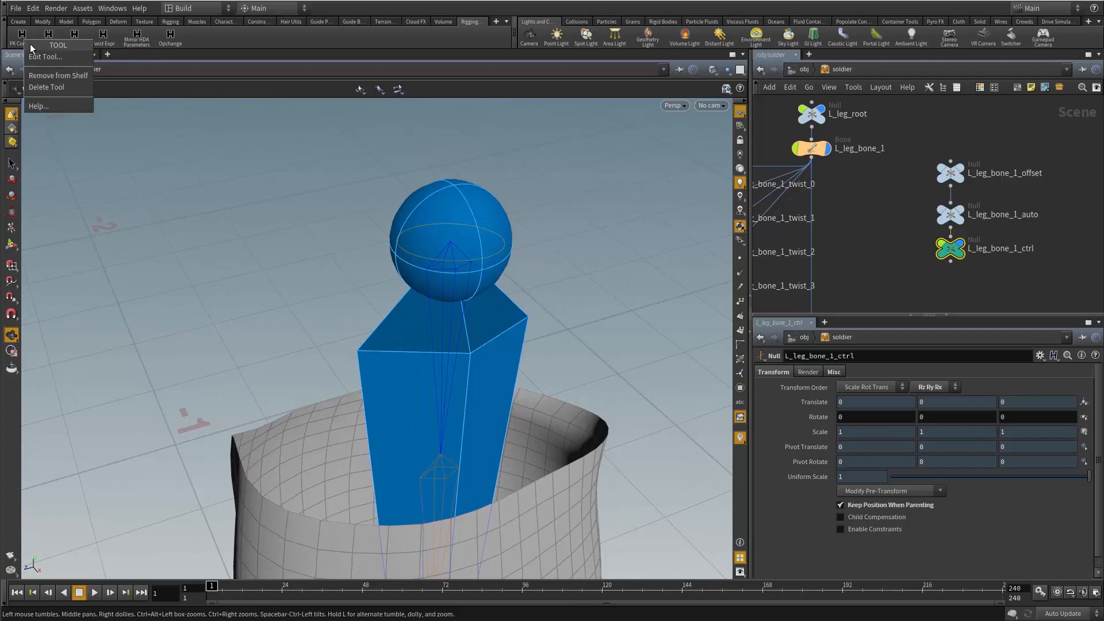
pyautogui.click(42, 55)
pyautogui.moveTo(712, 136); pyautogui.dragTo(700, 140)
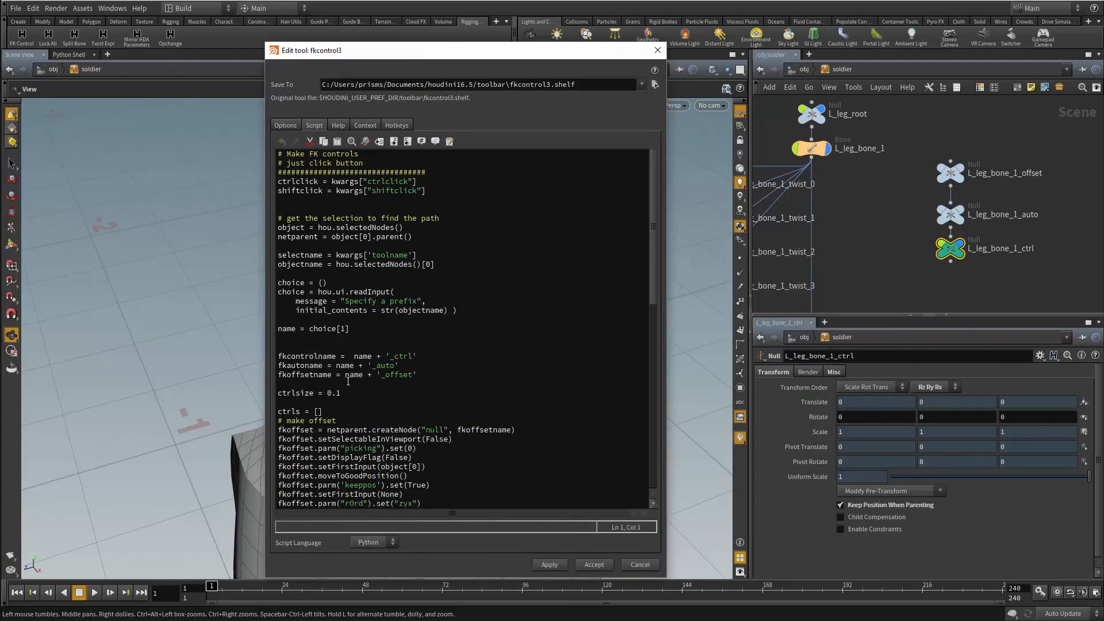
pyautogui.click(288, 394)
pyautogui.moveTo(327, 394); pyautogui.dragTo(339, 394)
pyautogui.click(639, 565)
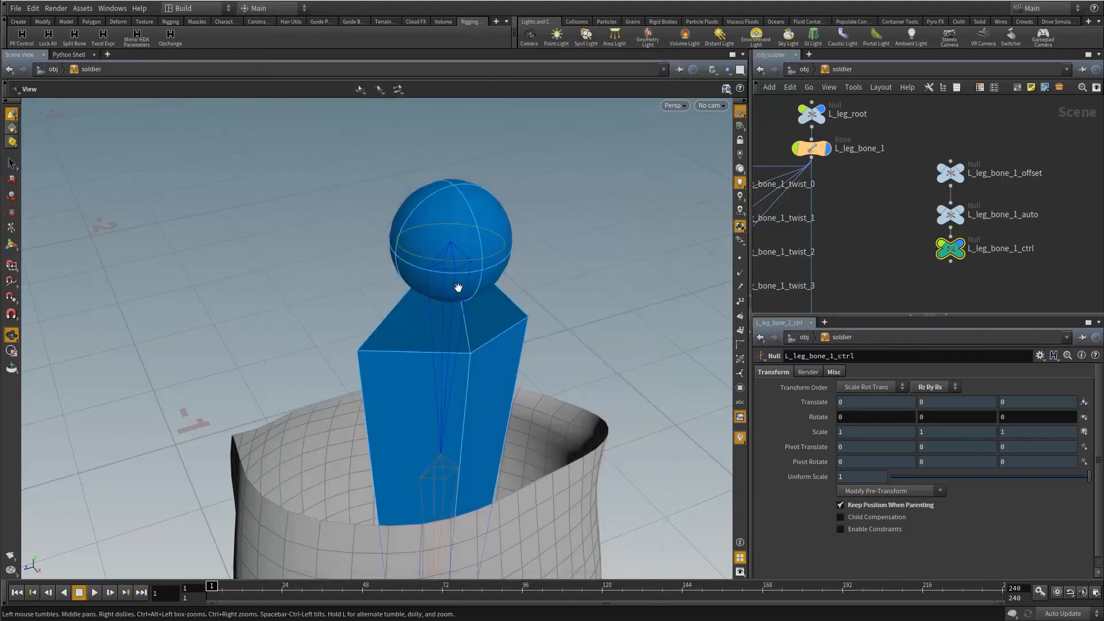
# Set the Display Uniform Scale of L_leg_bone_1_ctrl to 0.75
pyautogui.click(842, 371)
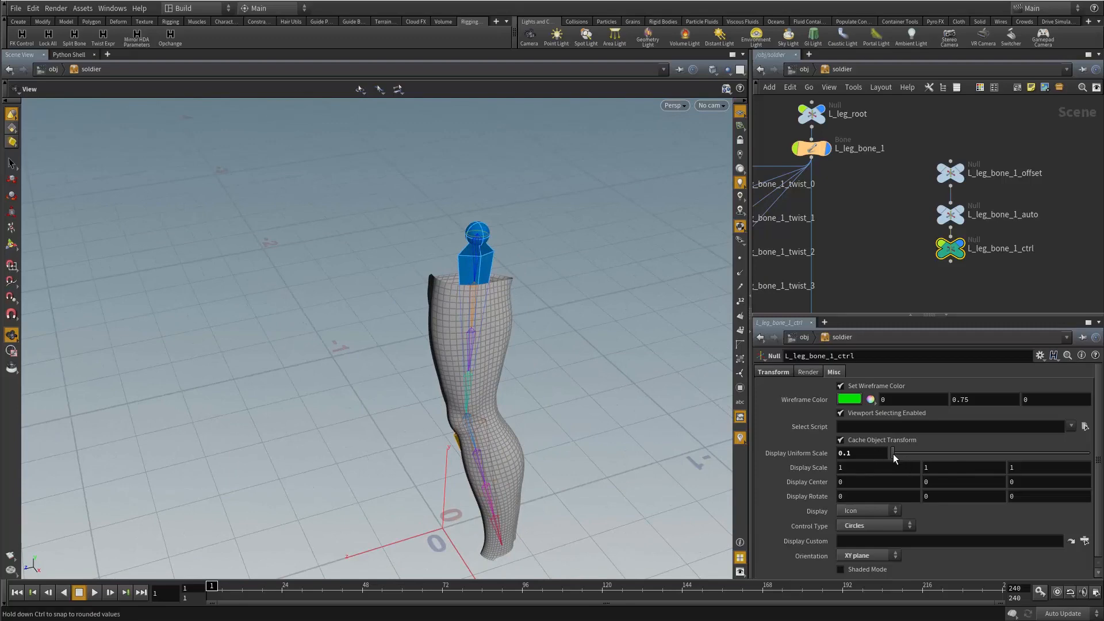
pyautogui.moveTo(895, 457); pyautogui.dragTo(872, 451)
pyautogui.write('5')
pyautogui.press('Return')
pyautogui.moveTo(896, 211); pyautogui.dragTo(890, 232, button='middle')
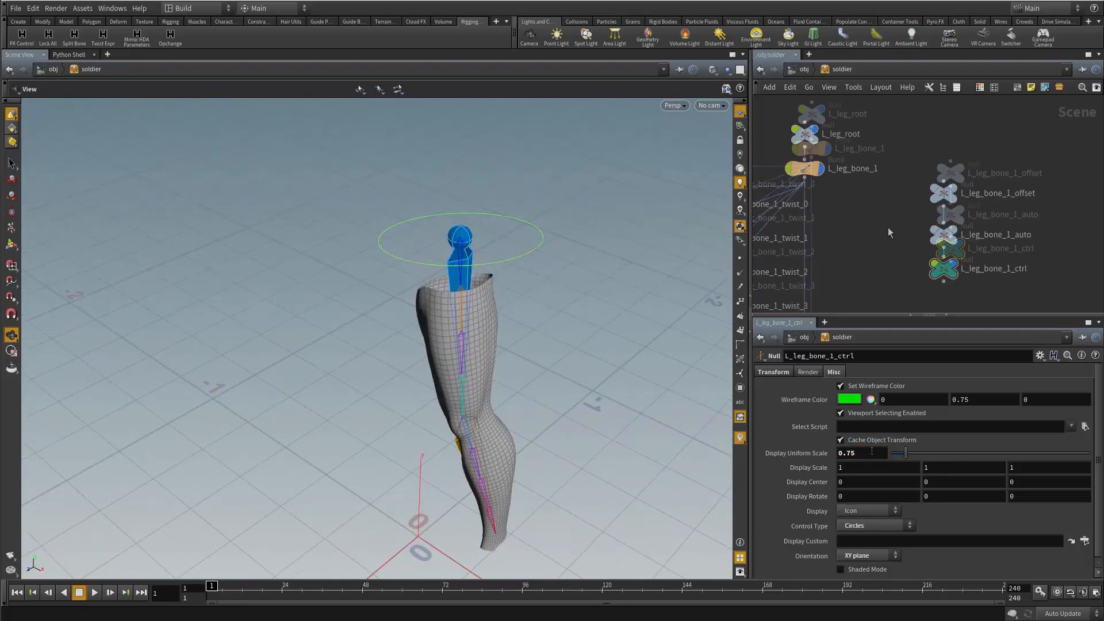
pyautogui.click(890, 231)
# Parent L_leg_bone_1_offset to L_leg_root
pyautogui.click(944, 190)
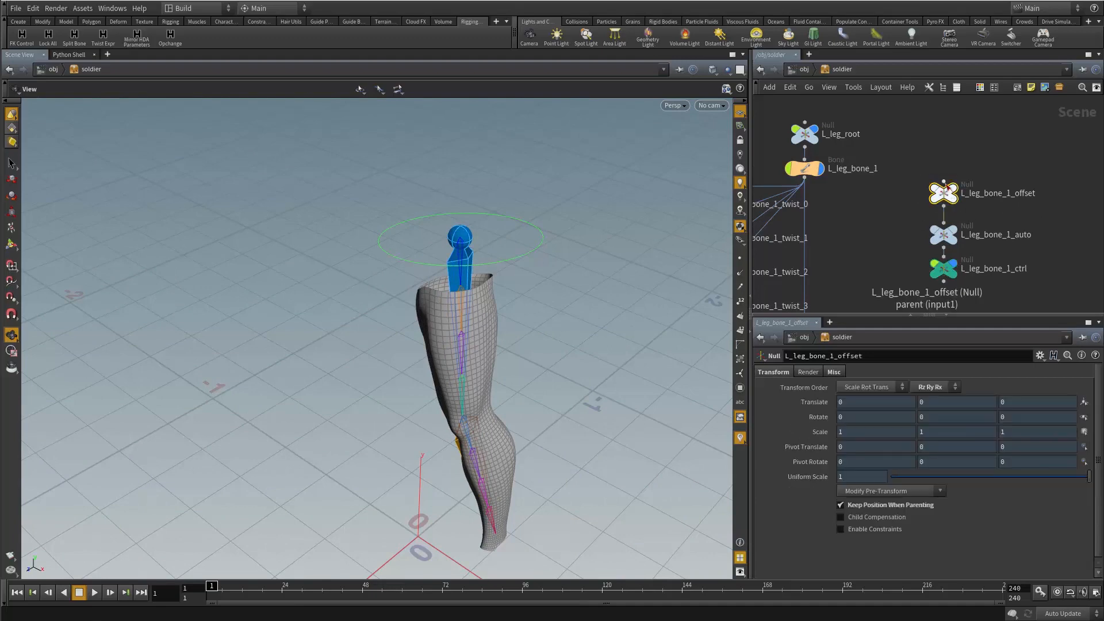
pyautogui.click(945, 183)
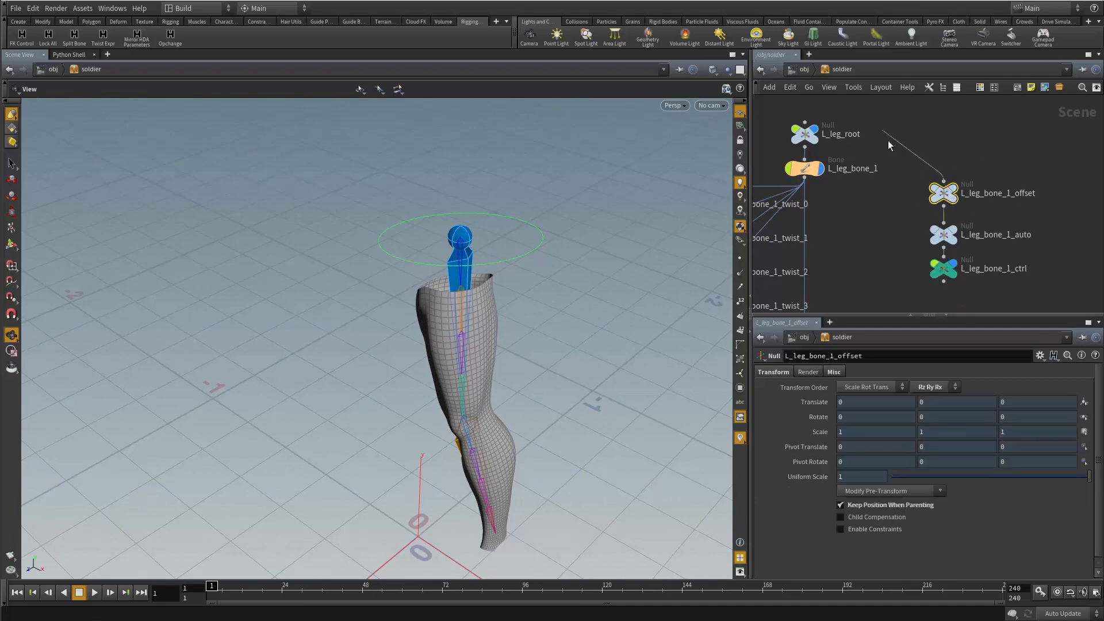
pyautogui.click(805, 148)
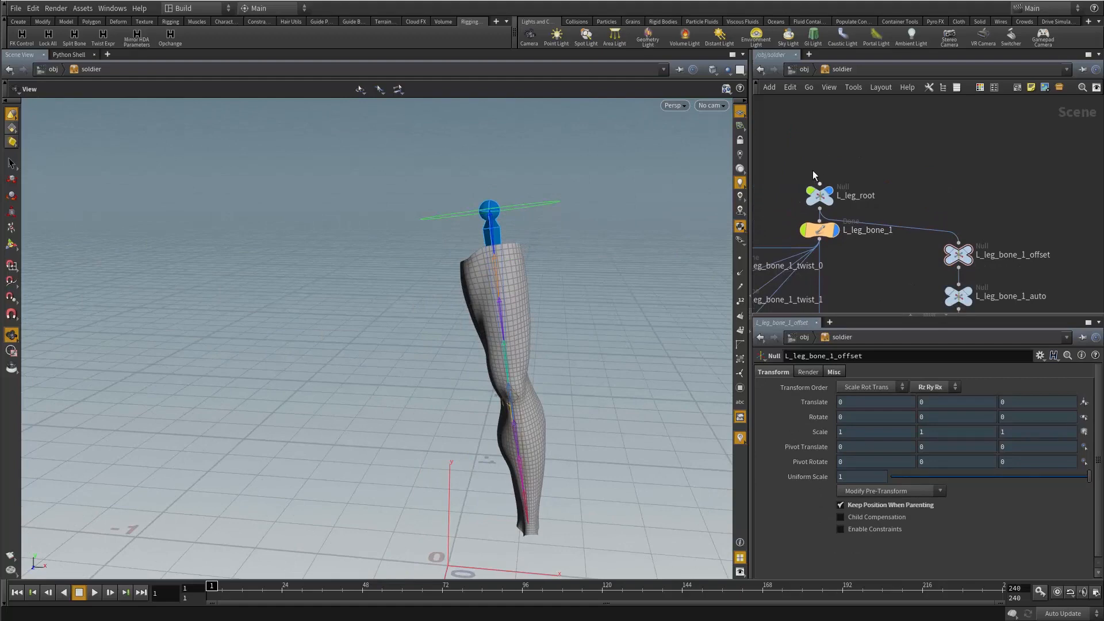
# Select L_leg_root and L_leg_bone_1_ctrl in turn to review the hierarchy of the upper leg control
pyautogui.moveTo(781, 160); pyautogui.dragTo(886, 207)
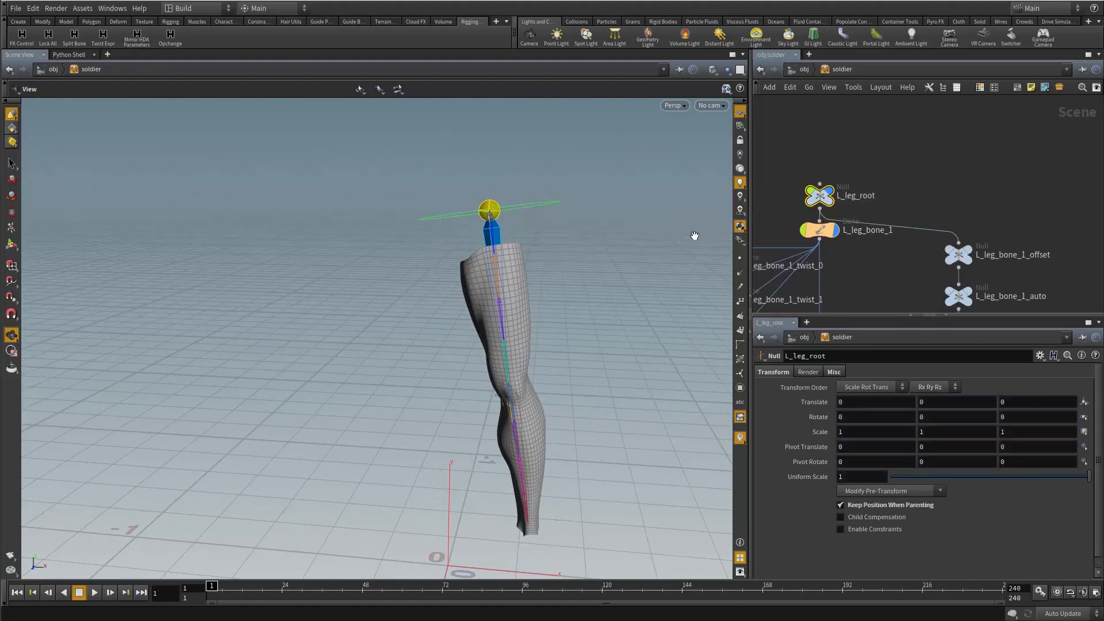
pyautogui.moveTo(788, 166); pyautogui.dragTo(881, 206)
pyautogui.moveTo(906, 287); pyautogui.dragTo(896, 232, button='middle')
pyautogui.click(946, 279)
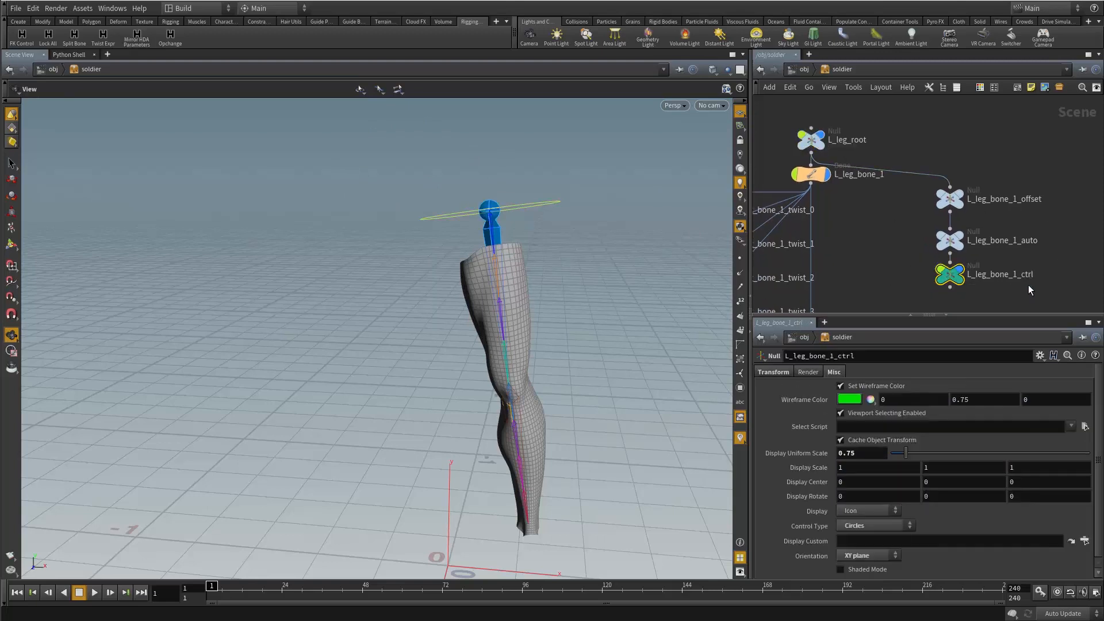
pyautogui.click(1028, 284)
# Create an FK control for L_leg_bone_2 with the FK Control tool, using the prefix L_leg_bone_2
pyautogui.moveTo(1029, 285); pyautogui.dragTo(1081, 103, button='middle')
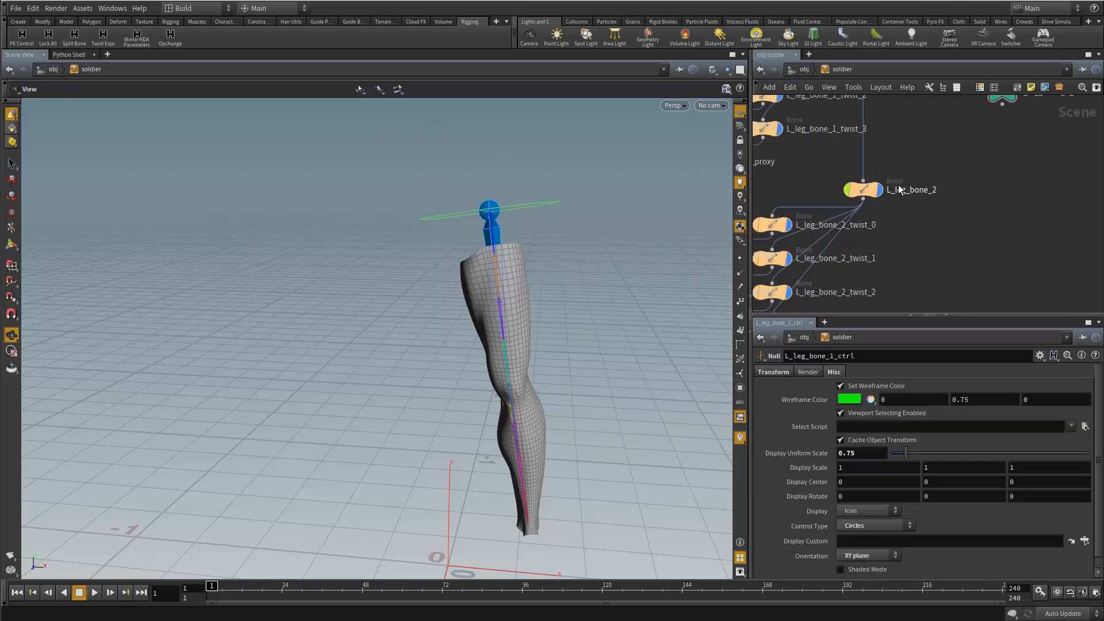
pyautogui.click(863, 190)
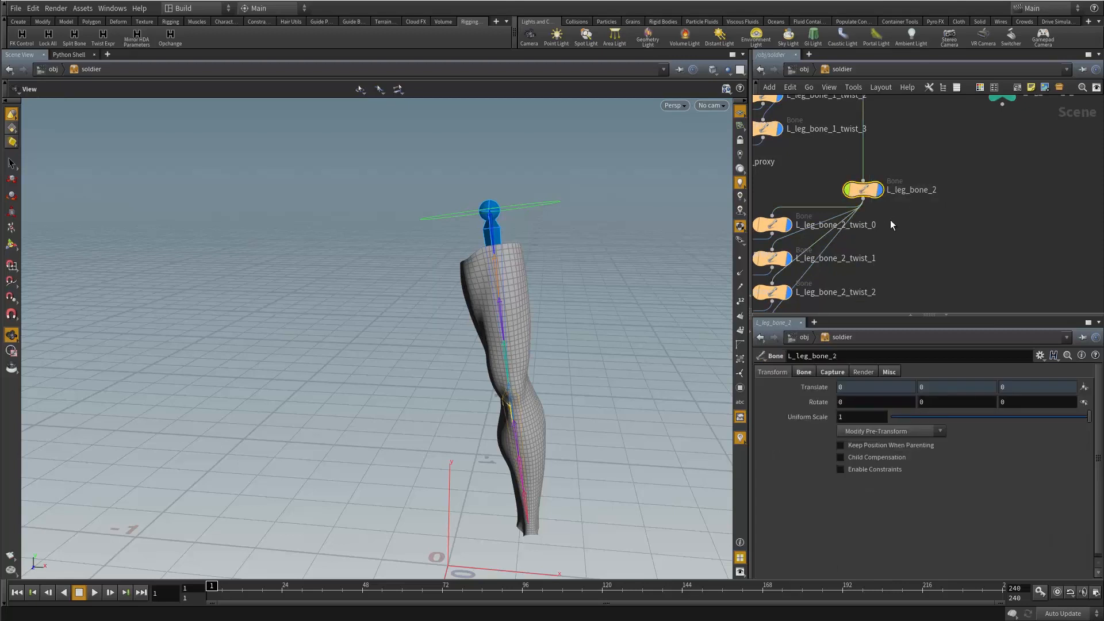
pyautogui.click(22, 38)
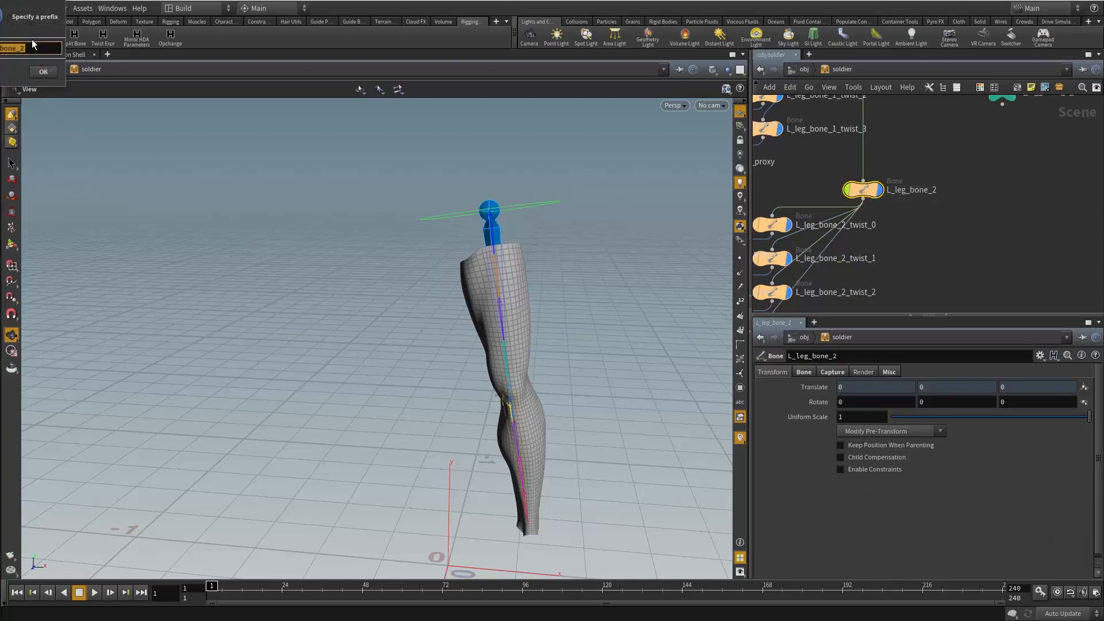
pyautogui.click(570, 346)
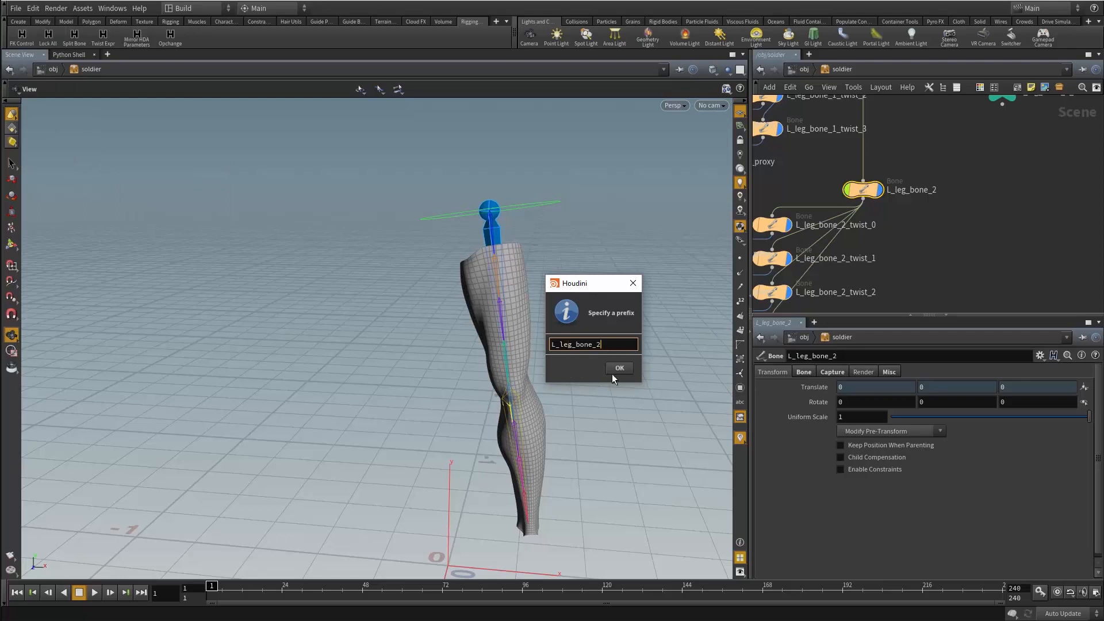
pyautogui.click(620, 370)
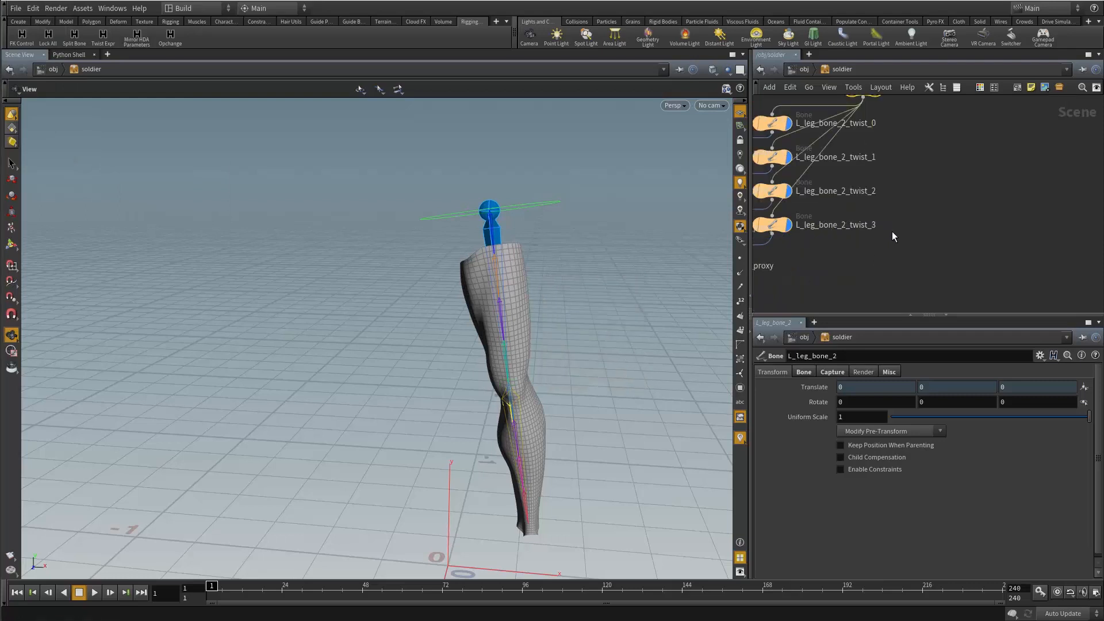
# Move the L_leg_bone_2 offset, auto and ctrl nulls beside L_leg_bone_2, below the first control's nulls
pyautogui.scroll(-4, 893, 232)
pyautogui.moveTo(912, 233); pyautogui.dragTo(929, 168, button='middle')
pyautogui.moveTo(788, 209); pyautogui.dragTo(871, 295)
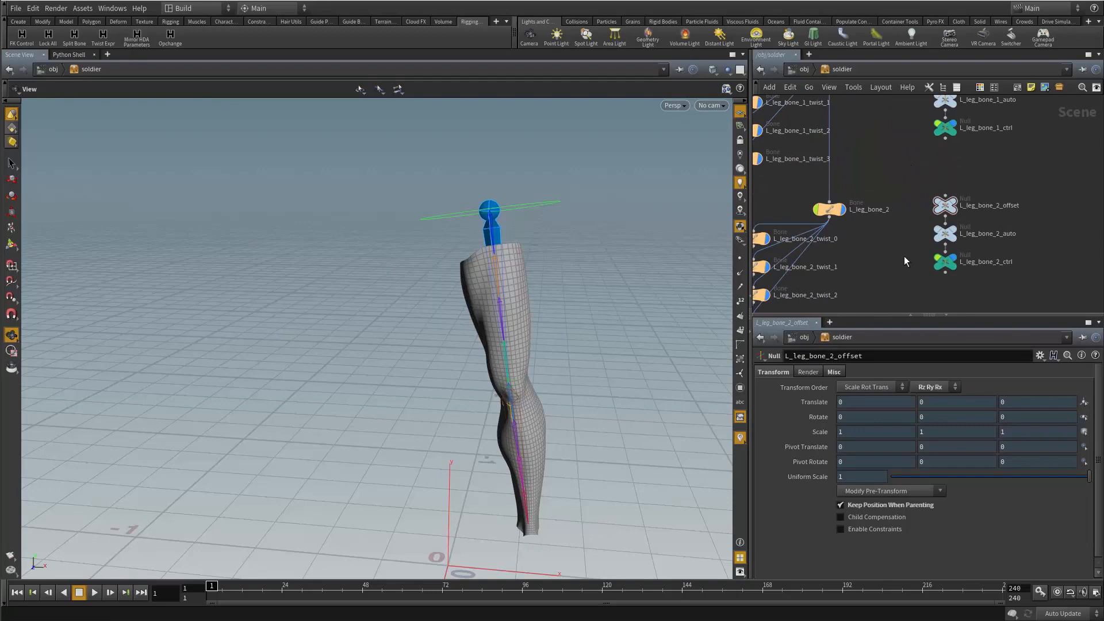
# Set the Display Uniform Scale of L_leg_bone_2_ctrl to 0.6
pyautogui.click(946, 263)
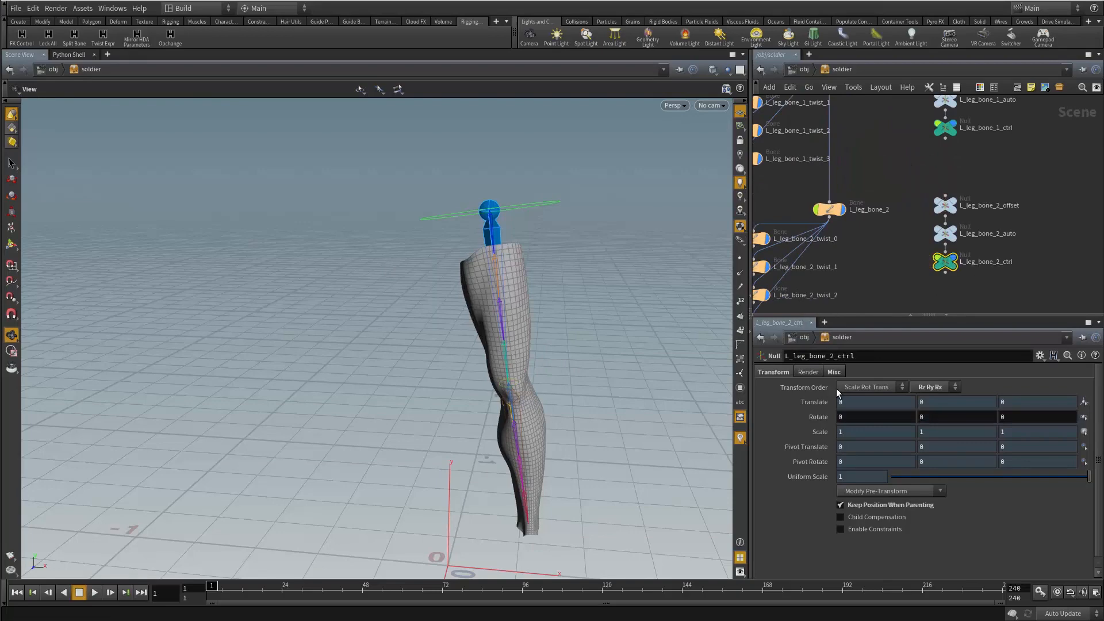
pyautogui.click(834, 372)
pyautogui.doubleClick(850, 453)
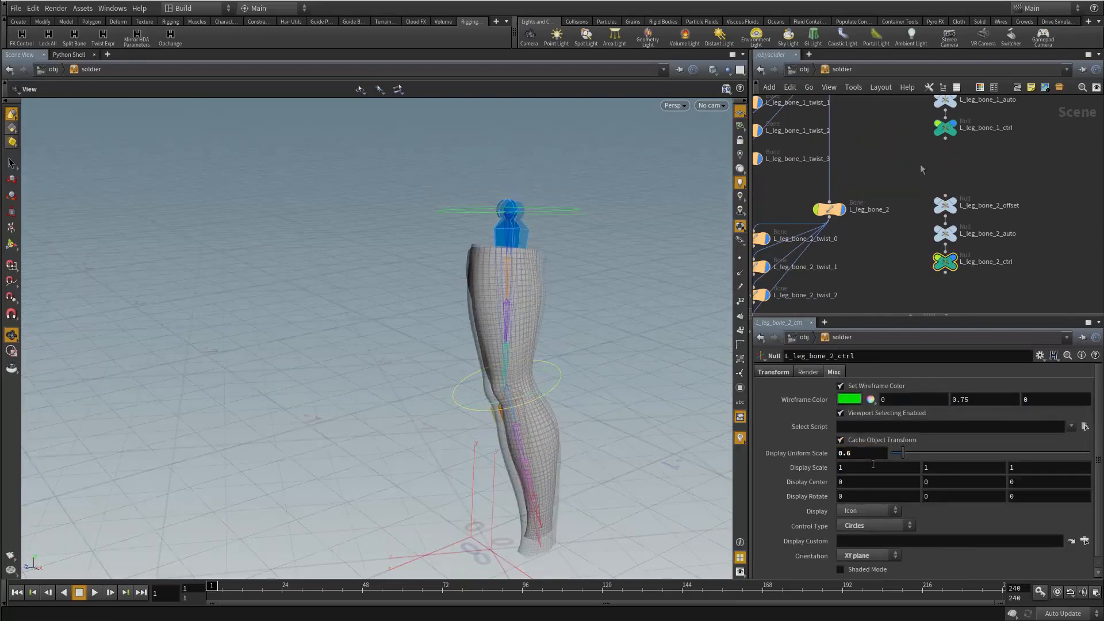
# Parent L_leg_bone_2_offset to L_leg_bone_1
pyautogui.scroll(-2, 920, 164)
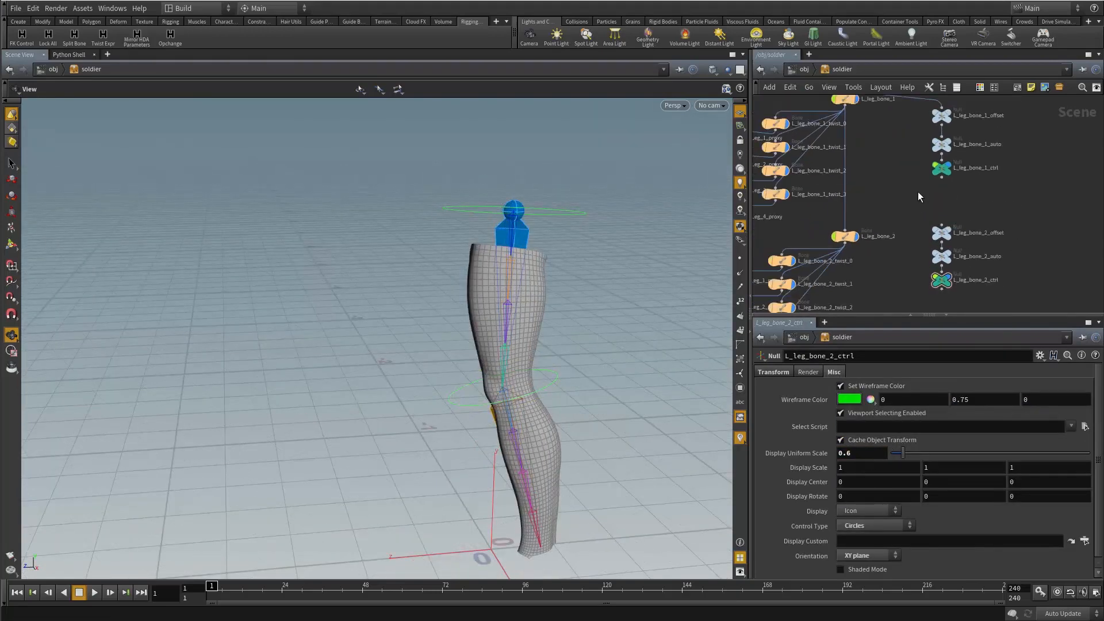
pyautogui.moveTo(918, 192); pyautogui.dragTo(920, 218, button='middle')
pyautogui.click(939, 252)
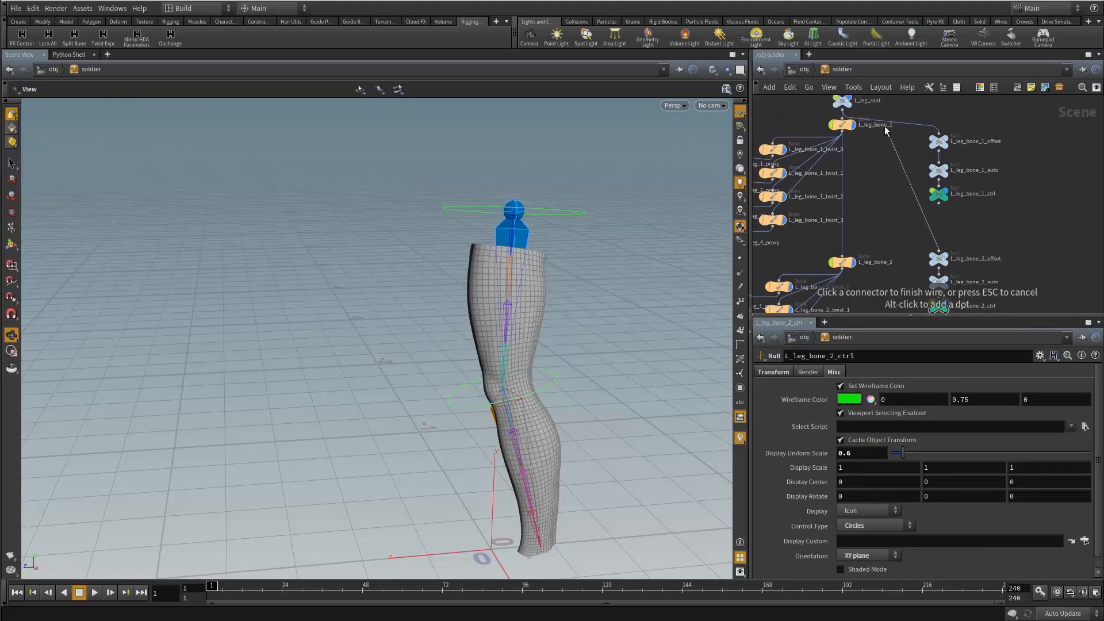
pyautogui.click(845, 134)
# Test-rotate L_leg_bone_1 about its X axis by about 27 degrees, and undo the rotation
pyautogui.click(843, 125)
pyautogui.press('r')
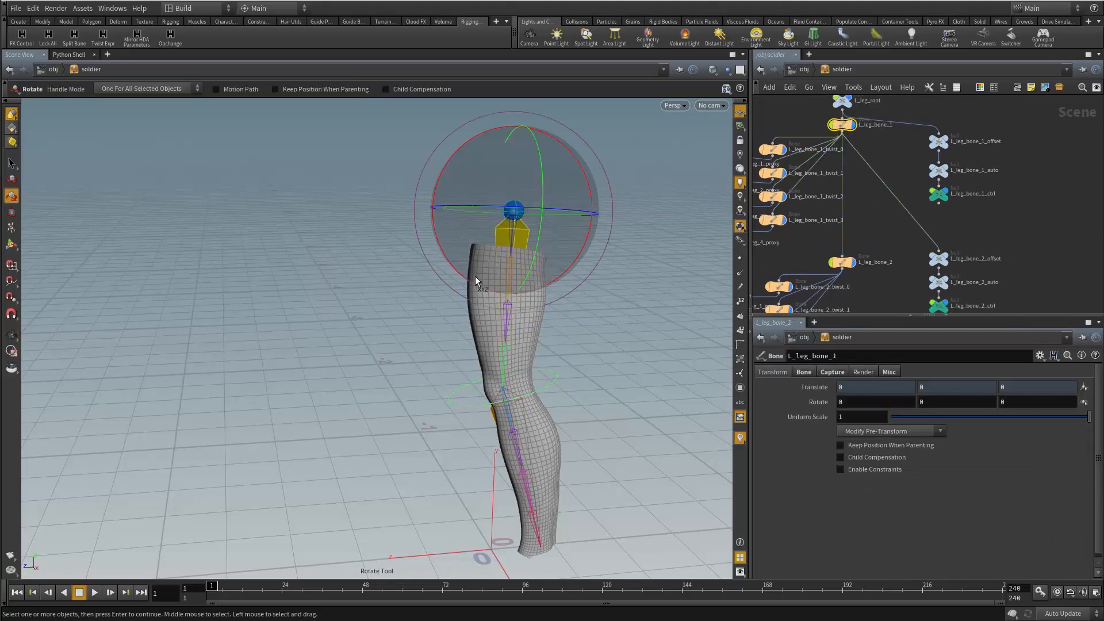
pyautogui.moveTo(464, 281); pyautogui.dragTo(465, 282)
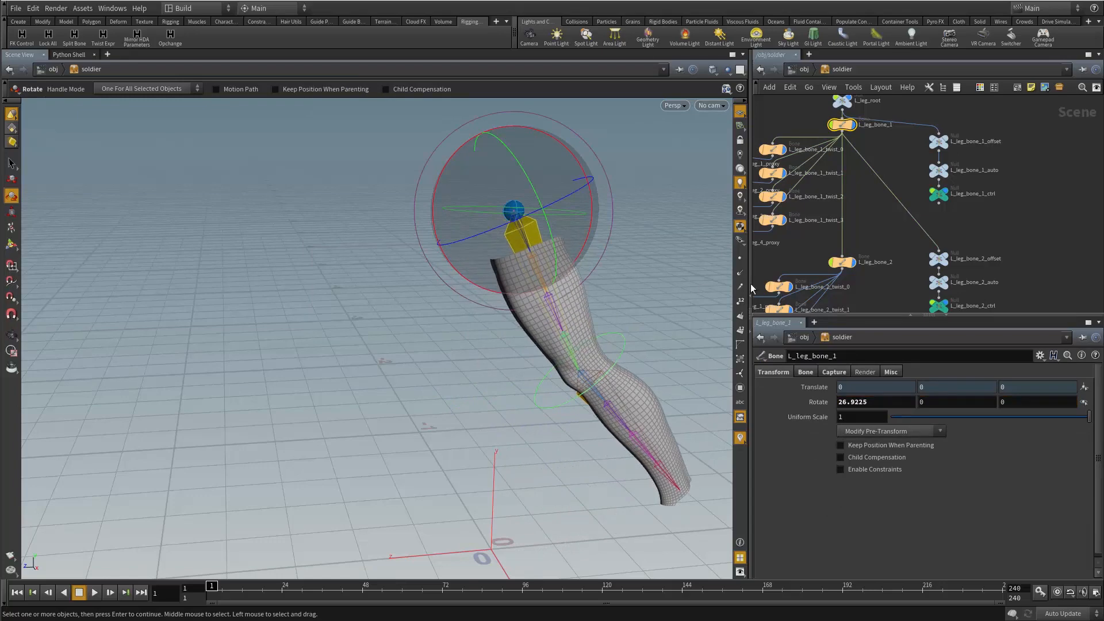
pyautogui.hotkey('ctrl', 'z')
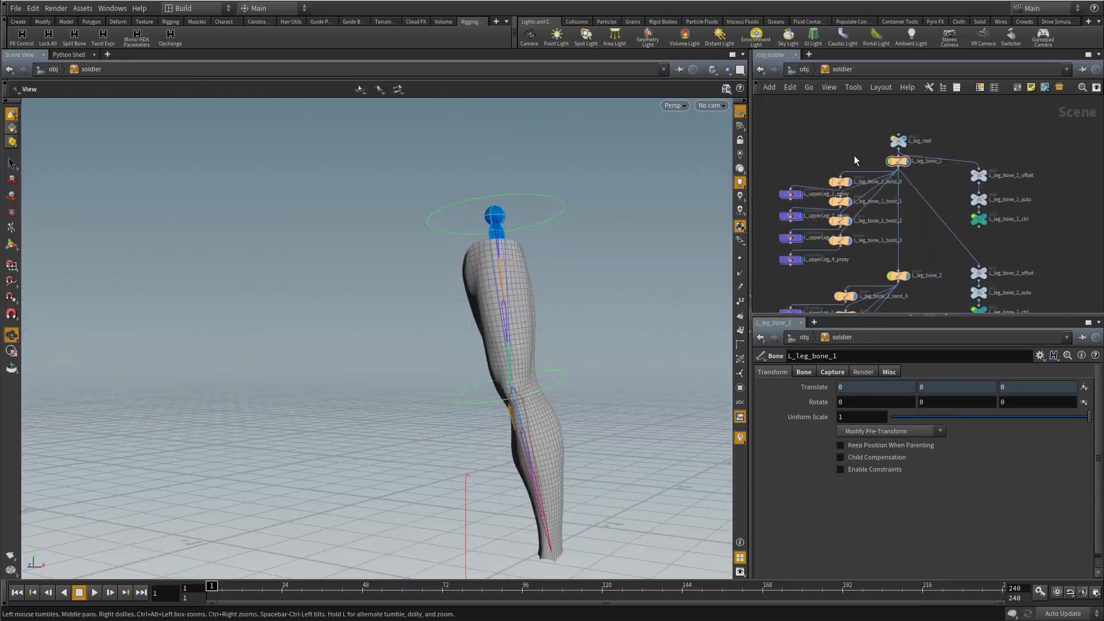
# Examine L_leg_bone_1, L_leg_bone_2 and their matching FK control nulls in the soldier network
pyautogui.click(898, 161)
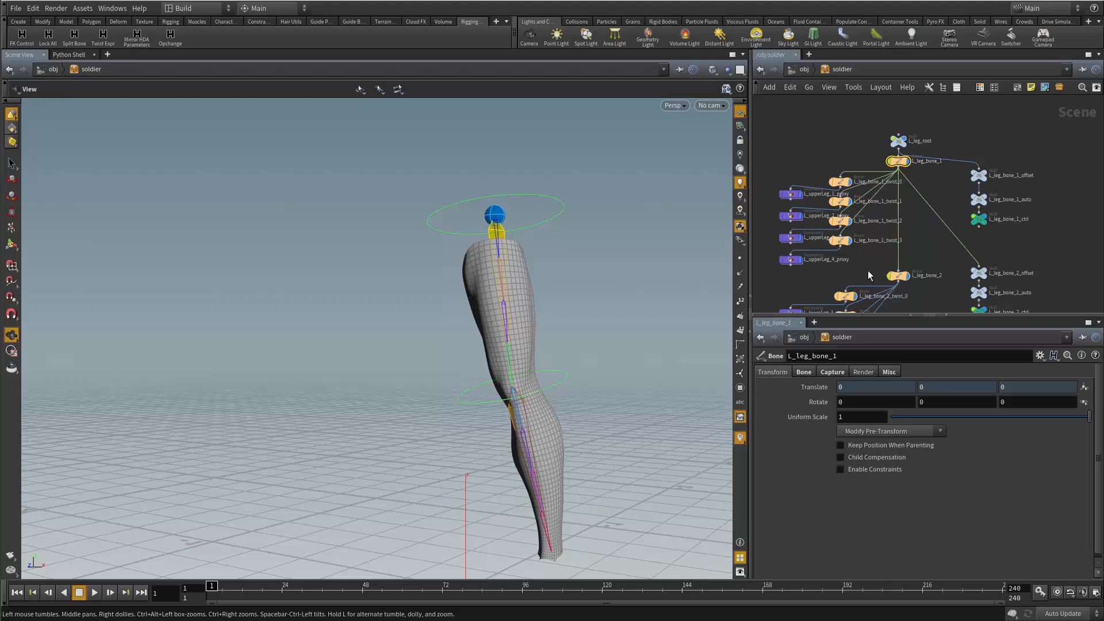
pyautogui.click(899, 276)
pyautogui.click(979, 219)
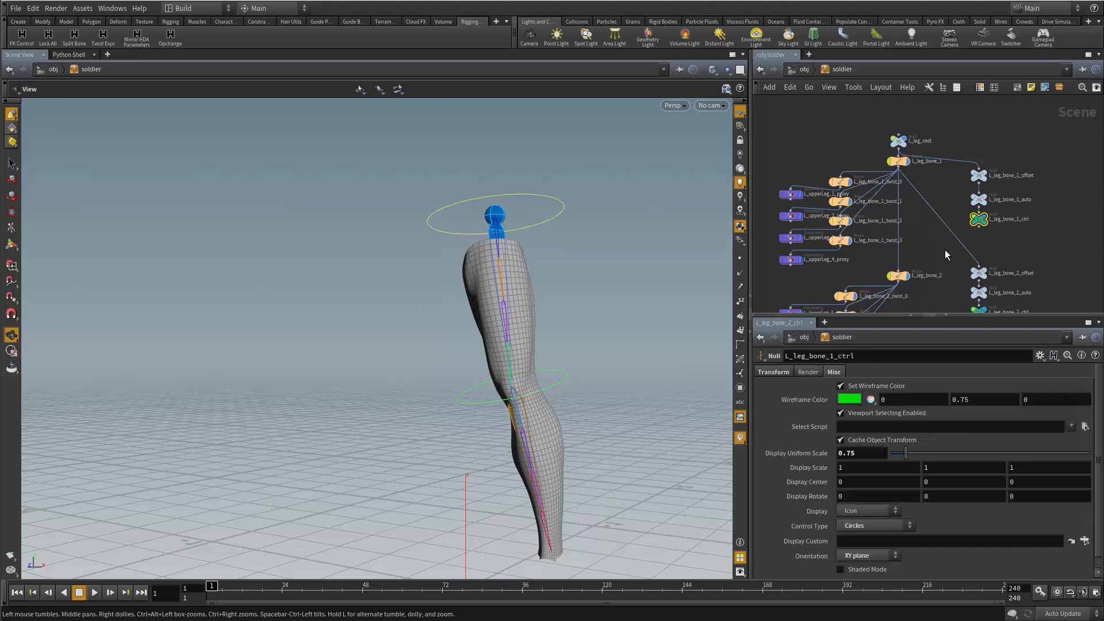
pyautogui.moveTo(953, 284); pyautogui.dragTo(949, 241, button='middle')
pyautogui.moveTo(937, 266); pyautogui.dragTo(1016, 283)
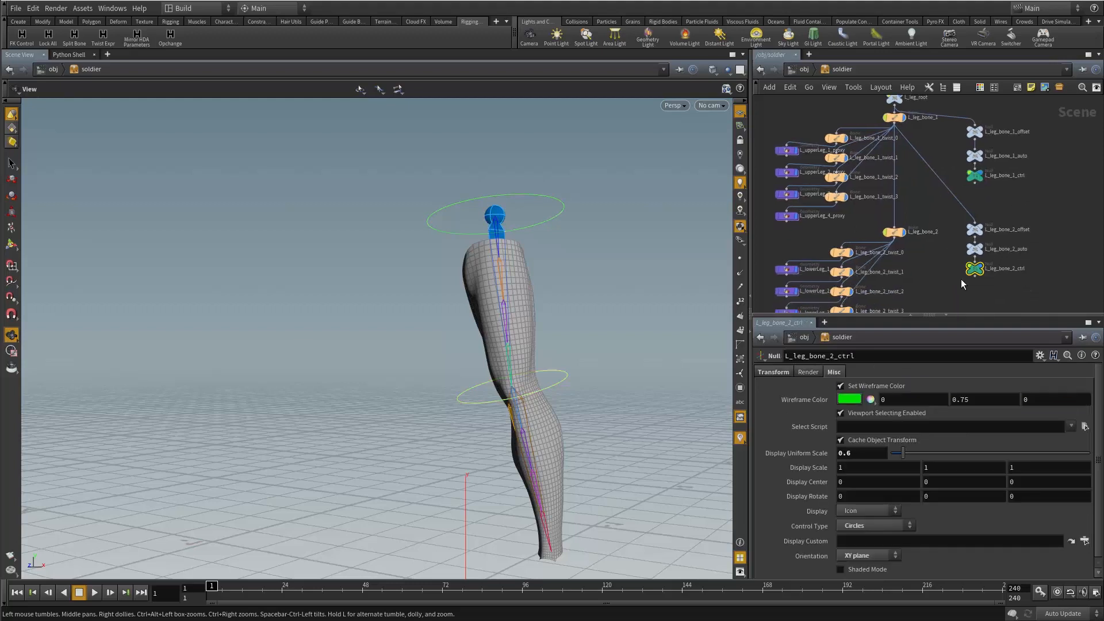
pyautogui.scroll(2, 865, 114)
pyautogui.moveTo(865, 114); pyautogui.dragTo(836, 165, button='middle')
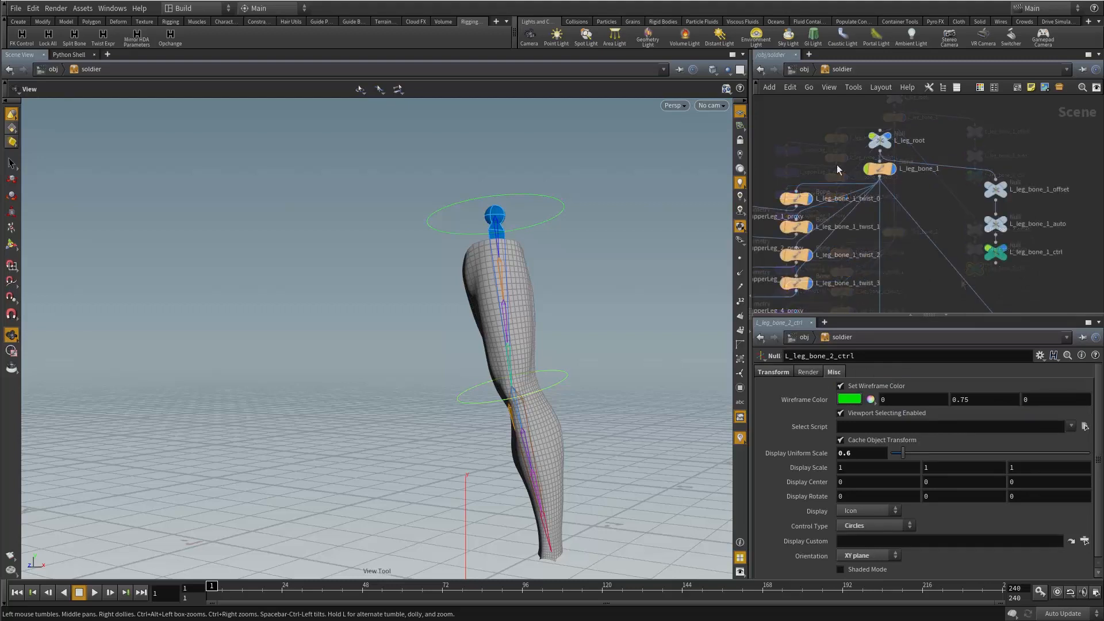
pyautogui.click(837, 164)
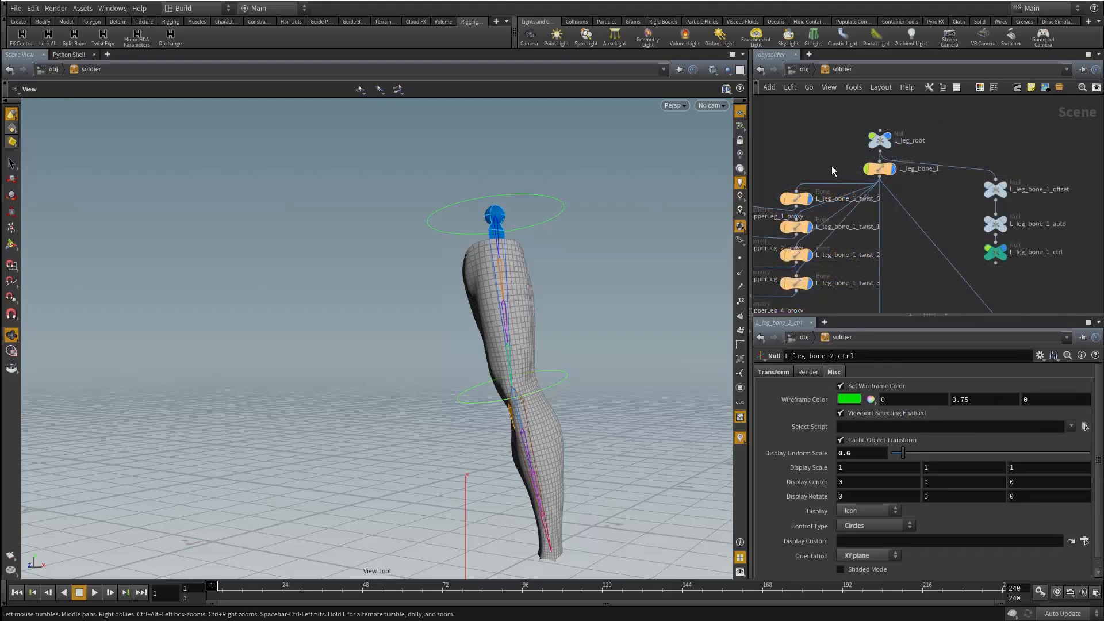
# Start a Blend constraint of type Simple, limited to the RX, RY and RZ channels, with Keep position set to After
pyautogui.click(264, 22)
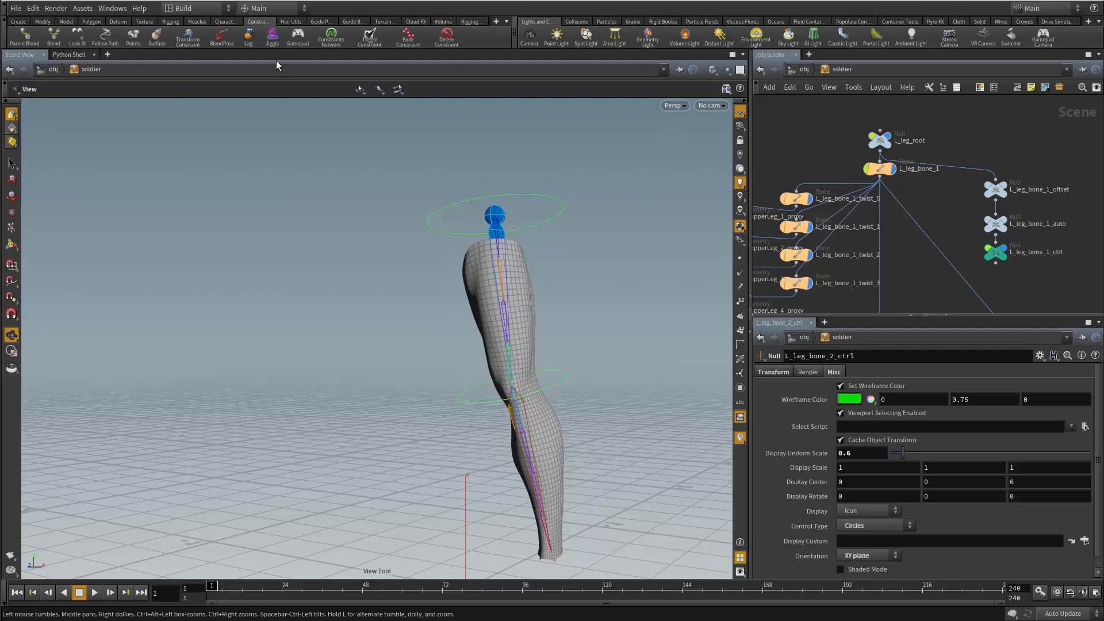
pyautogui.click(53, 40)
pyautogui.click(75, 89)
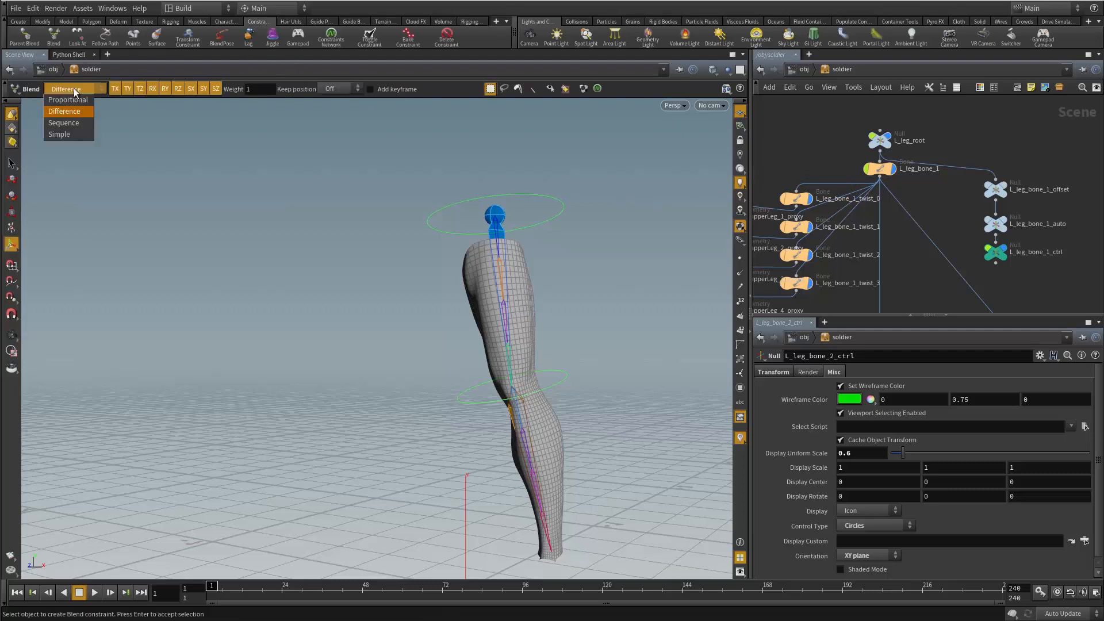
pyautogui.click(74, 132)
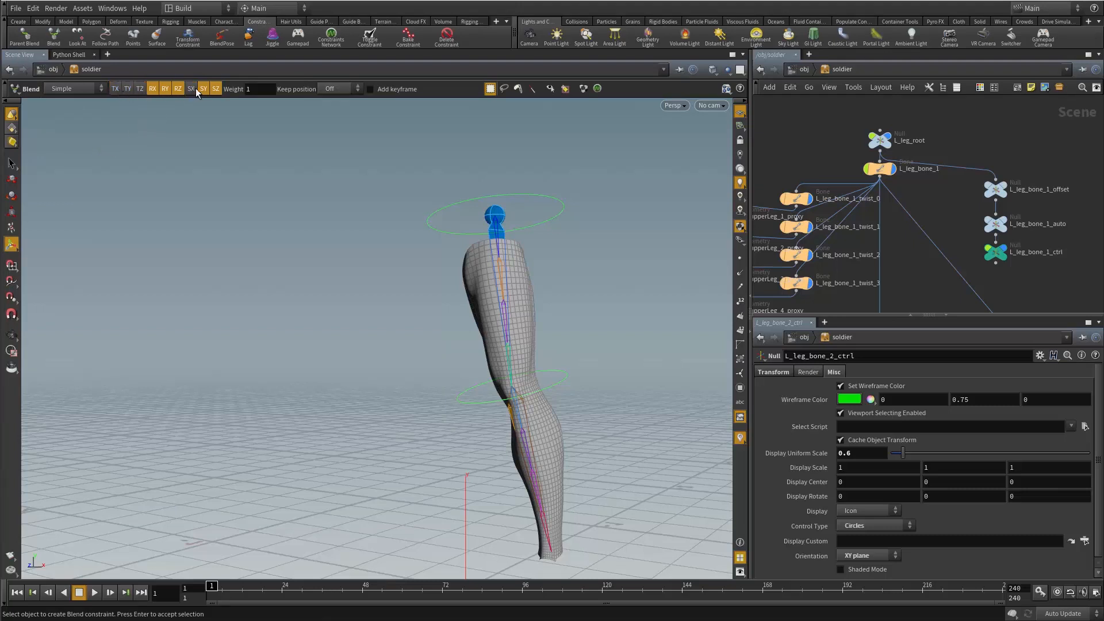
pyautogui.click(217, 89)
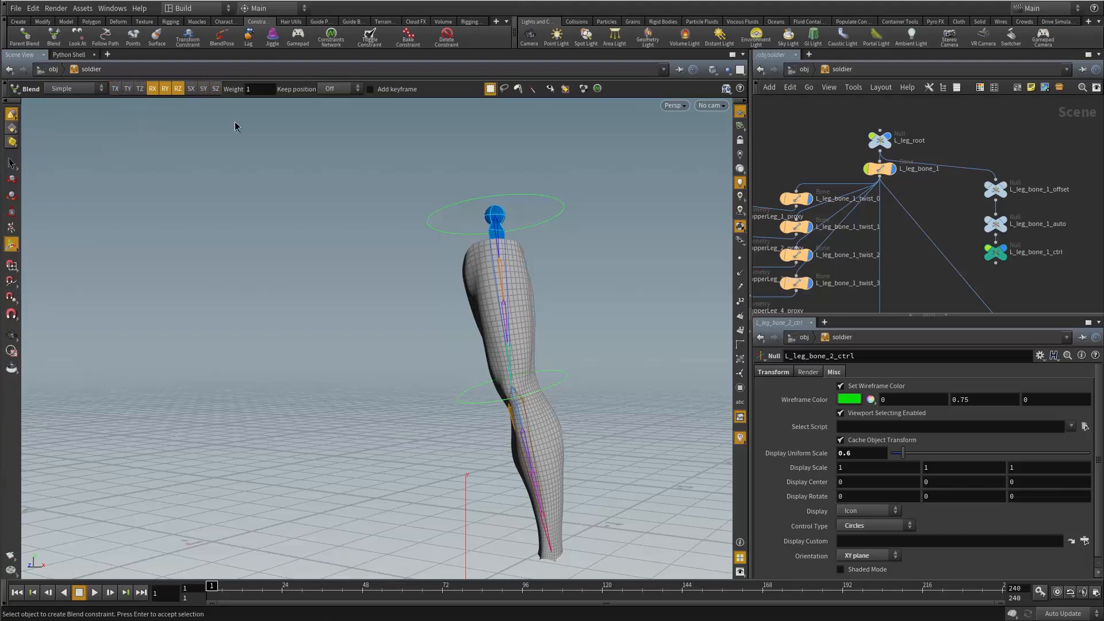
pyautogui.click(345, 90)
pyautogui.click(340, 117)
# Apply the Blend constraint to L_leg_bone_1 with L_leg_bone_1_ctrl as target, and return to the soldier network
pyautogui.click(880, 168)
pyautogui.rightClick(640, 183)
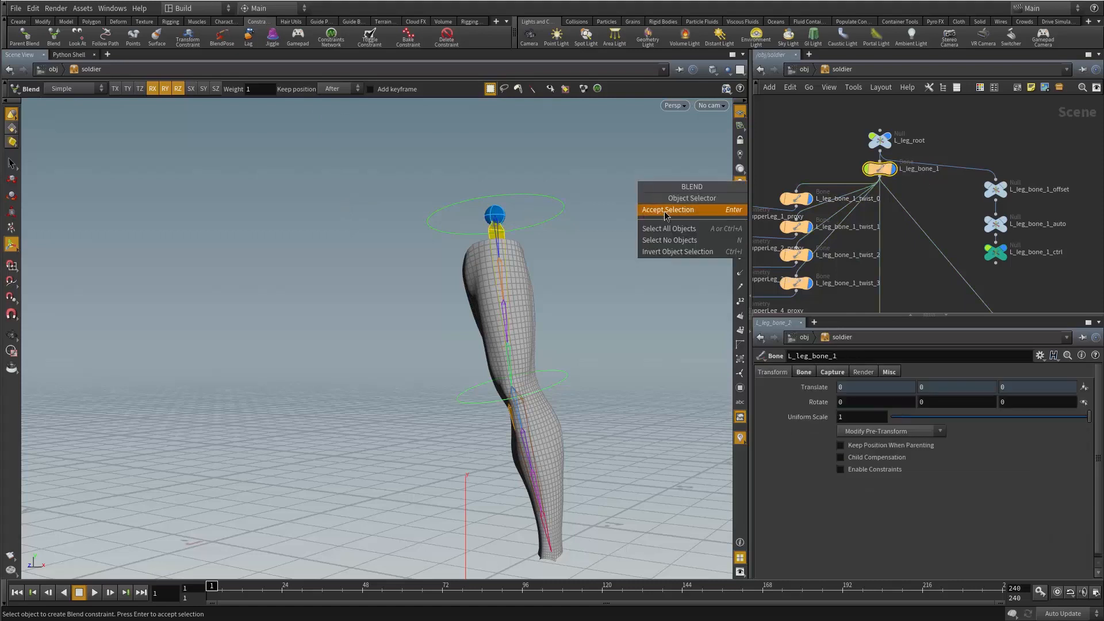
pyautogui.click(667, 210)
pyautogui.click(995, 253)
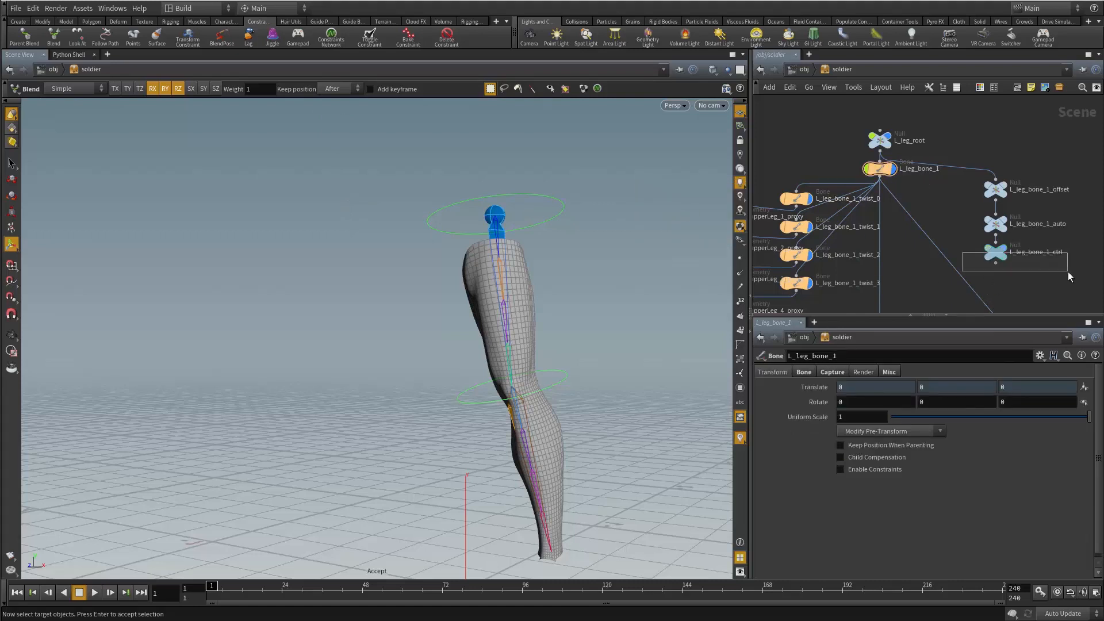
pyautogui.rightClick(617, 197)
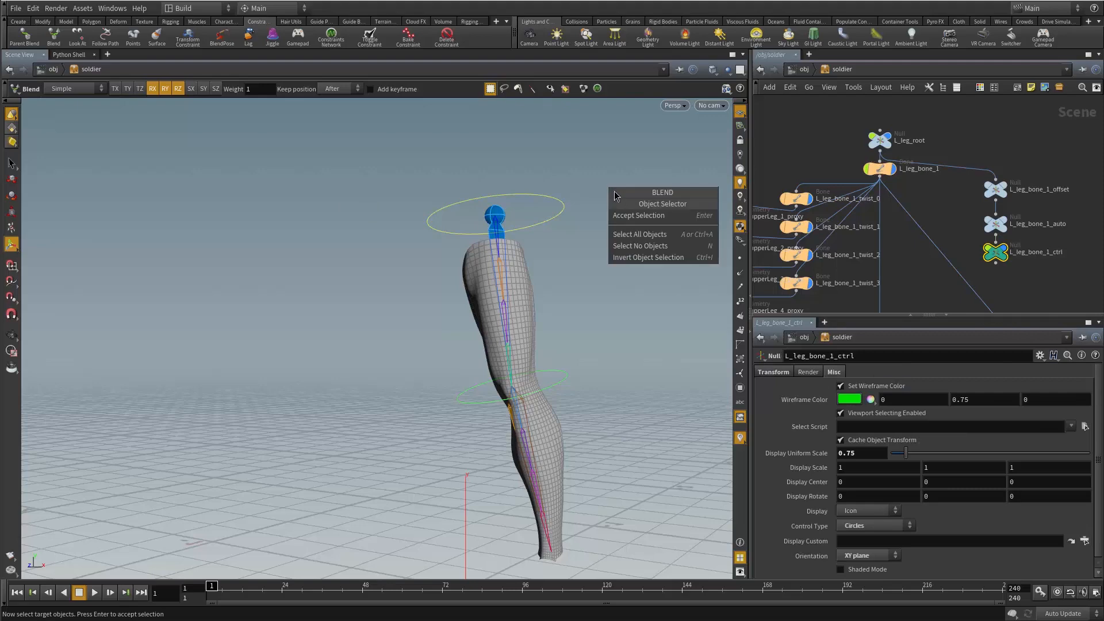
pyautogui.click(633, 219)
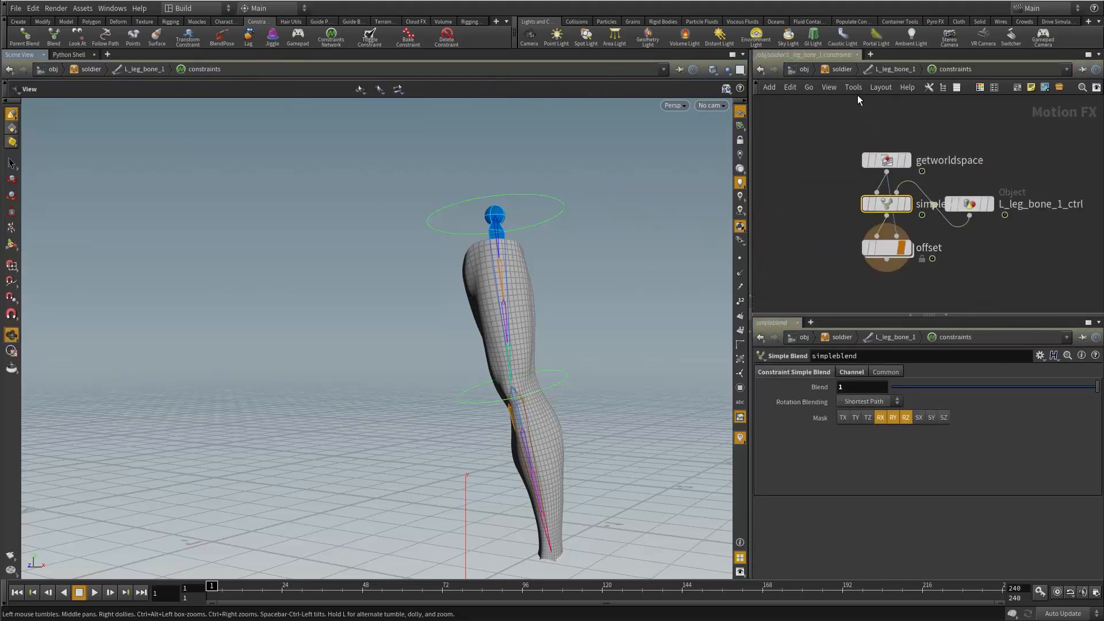
pyautogui.click(838, 70)
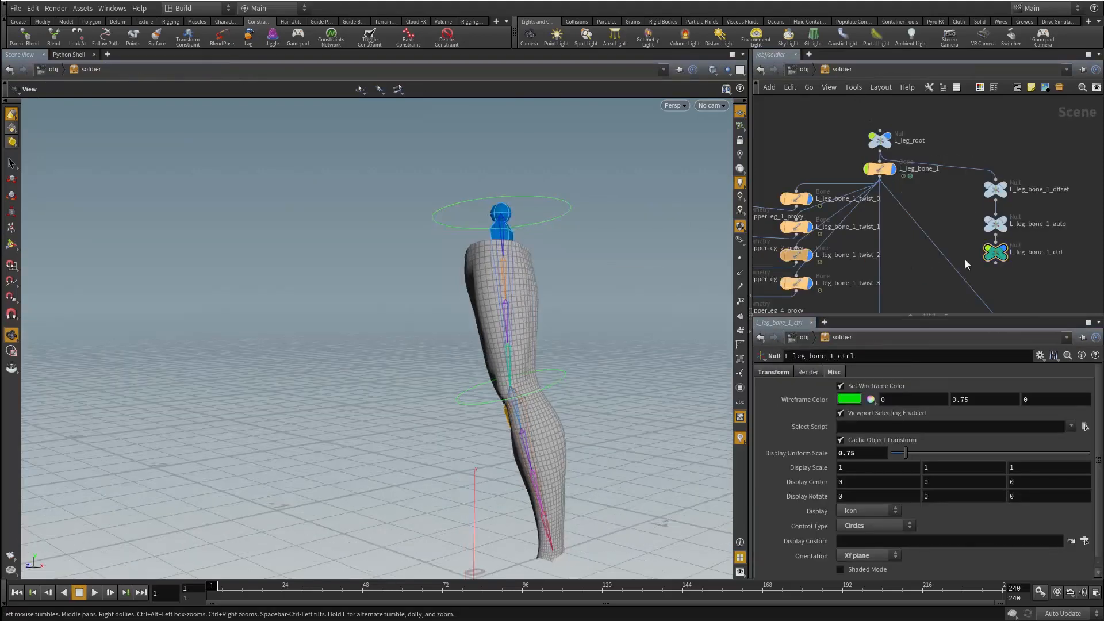
# Test-rotate L_leg_bone_1_ctrl to check that it drives the upper leg, and undo the rotation
pyautogui.click(994, 253)
pyautogui.press('r')
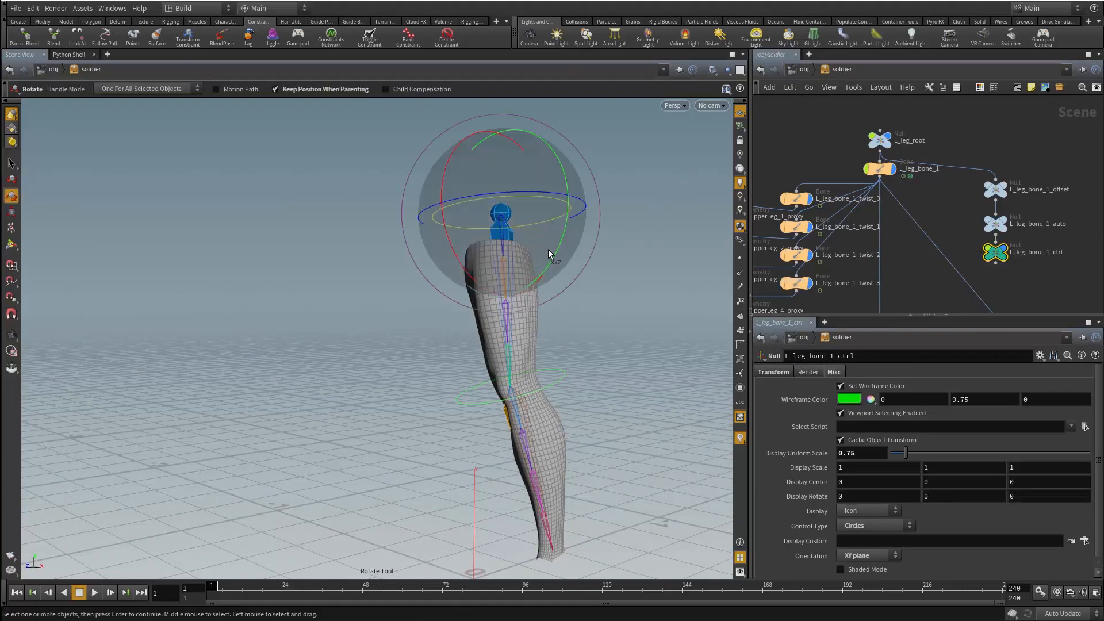
pyautogui.keyDown('alt'); pyautogui.moveTo(550, 254); pyautogui.dragTo(398, 237); pyautogui.keyUp('alt')
pyautogui.hotkey('ctrl', 'z')
pyautogui.hotkey('ctrl', 'z')
# Create the same rotation-only Simple Blend constraint on L_leg_bone_2 with L_leg_bone_2_ctrl as target, and return to the soldier network
pyautogui.click(926, 265)
pyautogui.moveTo(922, 265); pyautogui.dragTo(905, 150, button='middle')
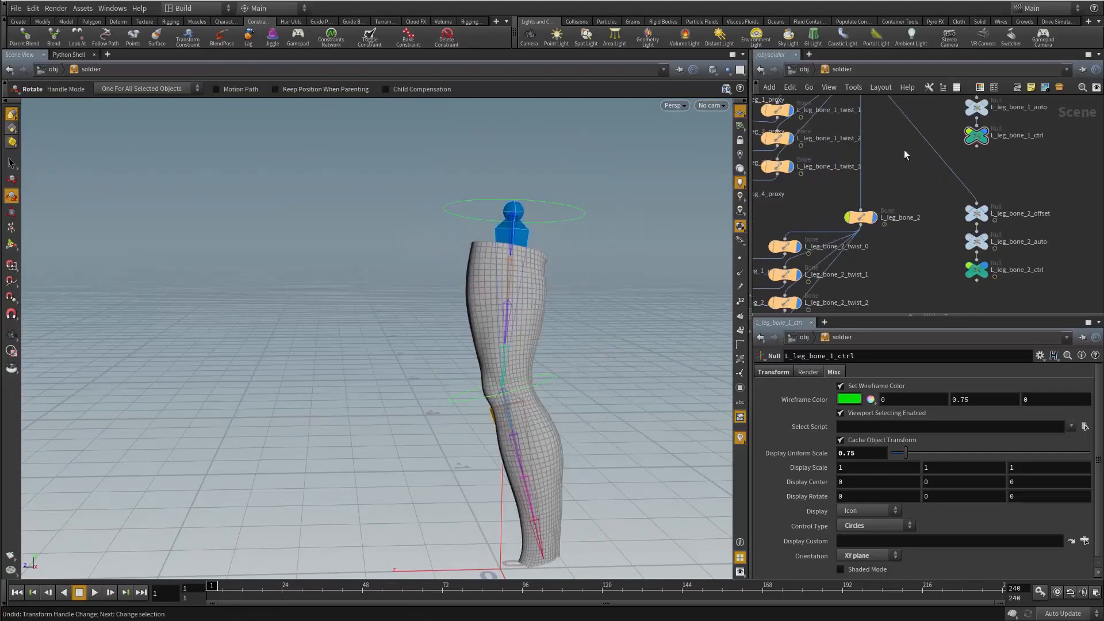
pyautogui.moveTo(906, 217)
pyautogui.mouseDown(button='middle')
pyautogui.moveTo(907, 149)
pyautogui.moveTo(911, 208)
pyautogui.mouseUp(button='middle')
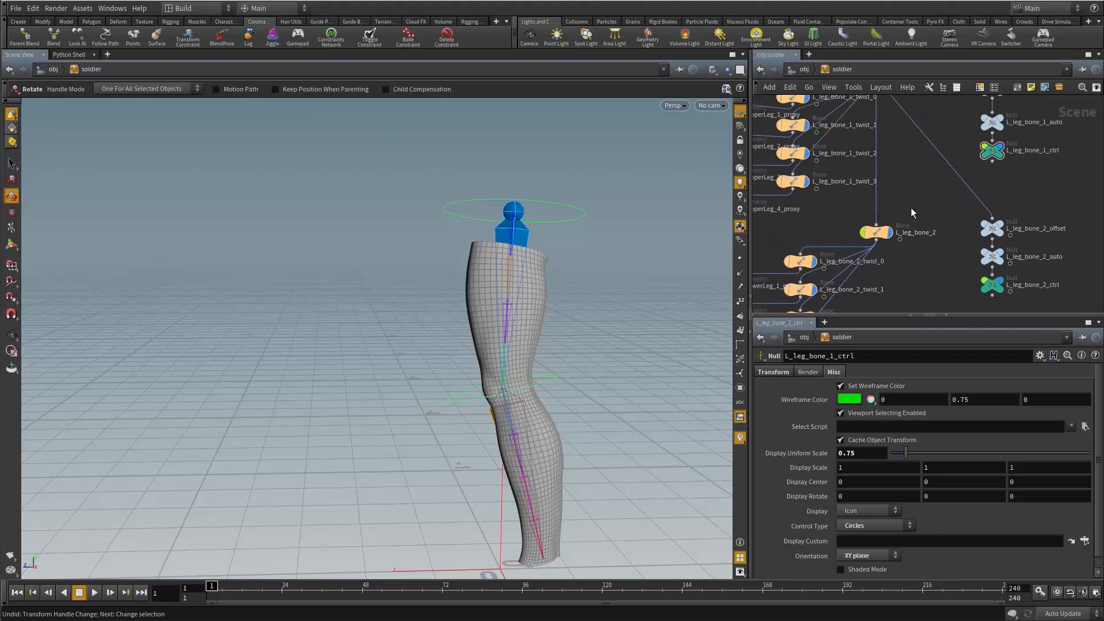
pyautogui.press('Escape')
pyautogui.click(53, 36)
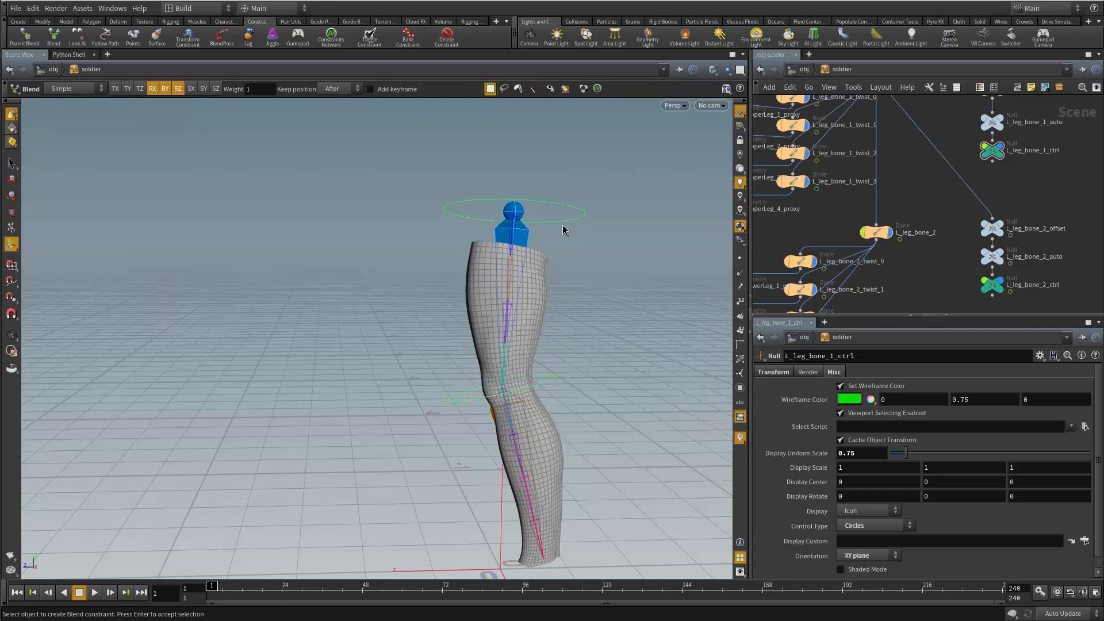
pyautogui.click(876, 232)
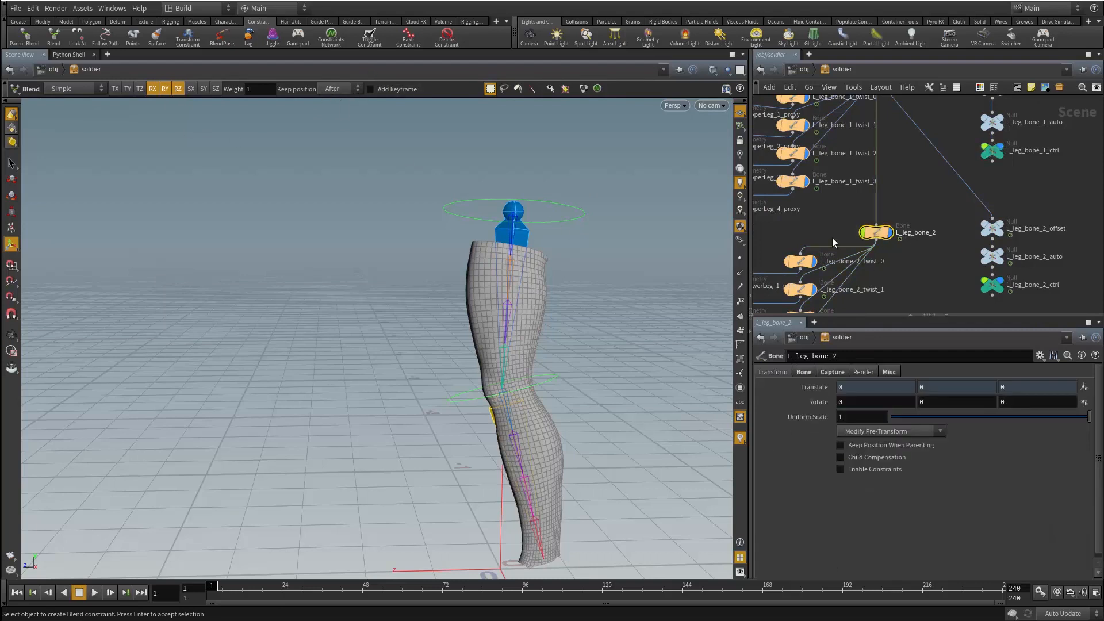
pyautogui.rightClick(631, 188)
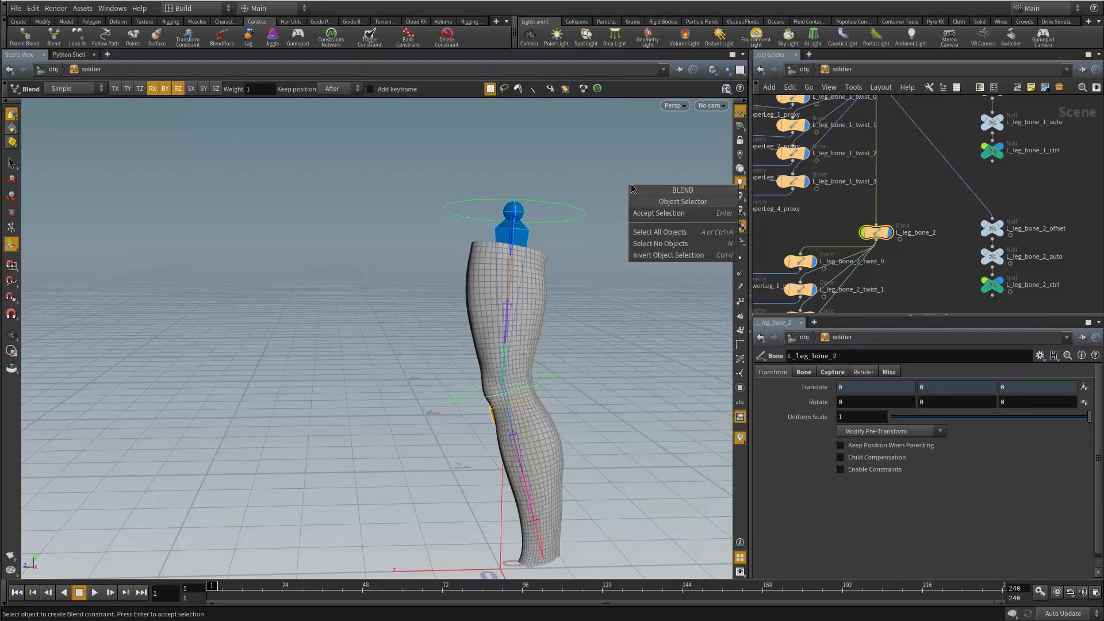
pyautogui.click(651, 214)
pyautogui.click(991, 288)
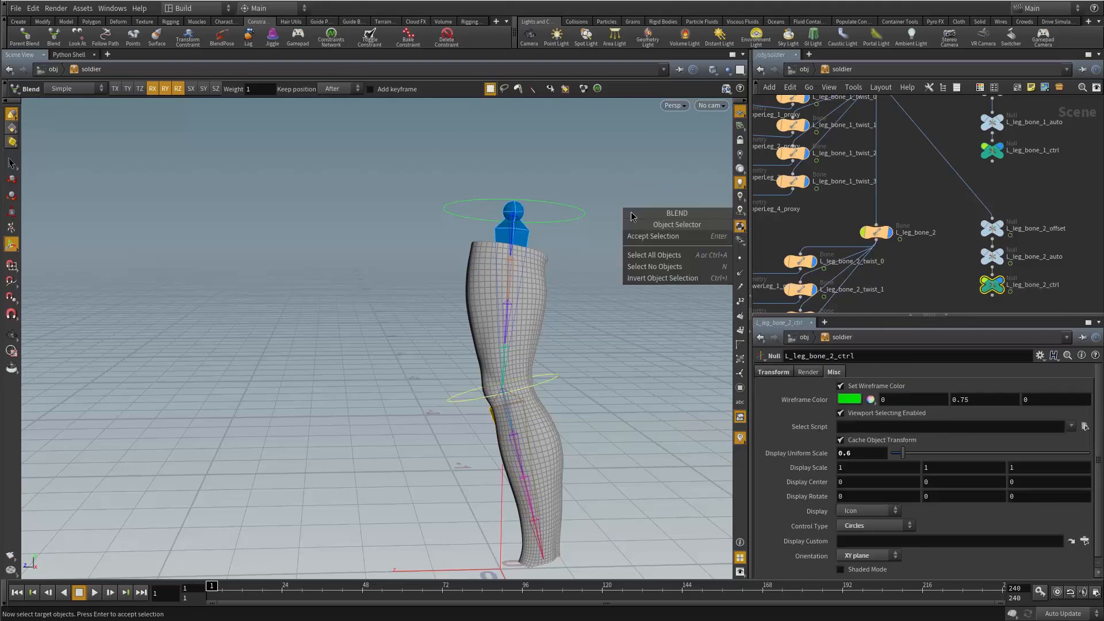
pyautogui.rightClick(645, 222)
pyautogui.click(654, 233)
pyautogui.click(842, 69)
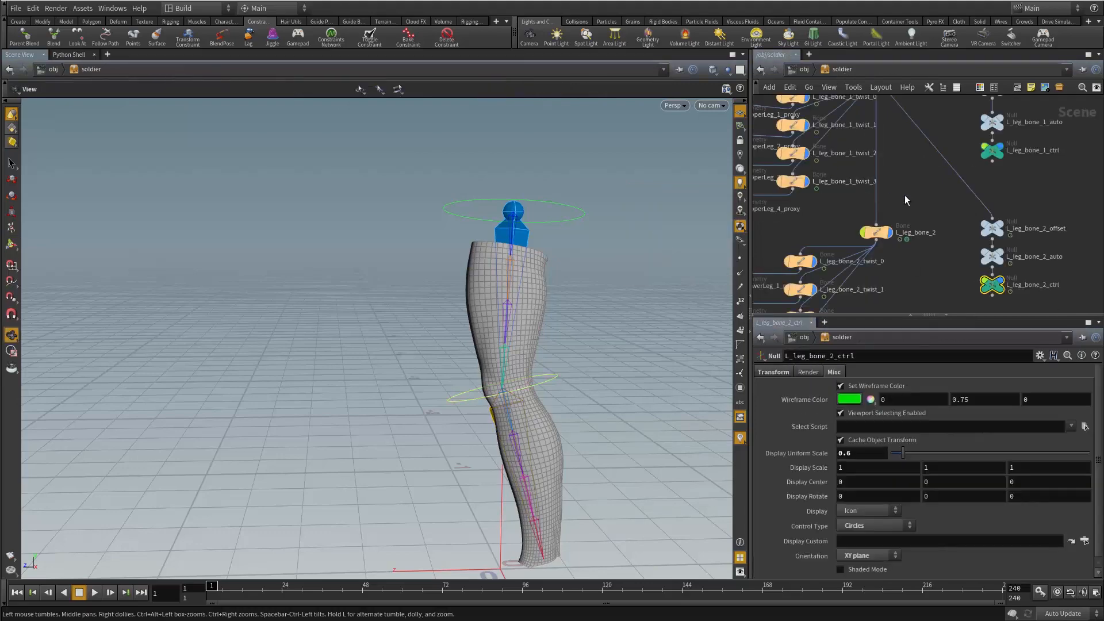
# Test-rotate L_leg_bone_2_ctrl to check that it drives the lower leg, and undo the rotation
pyautogui.press('r')
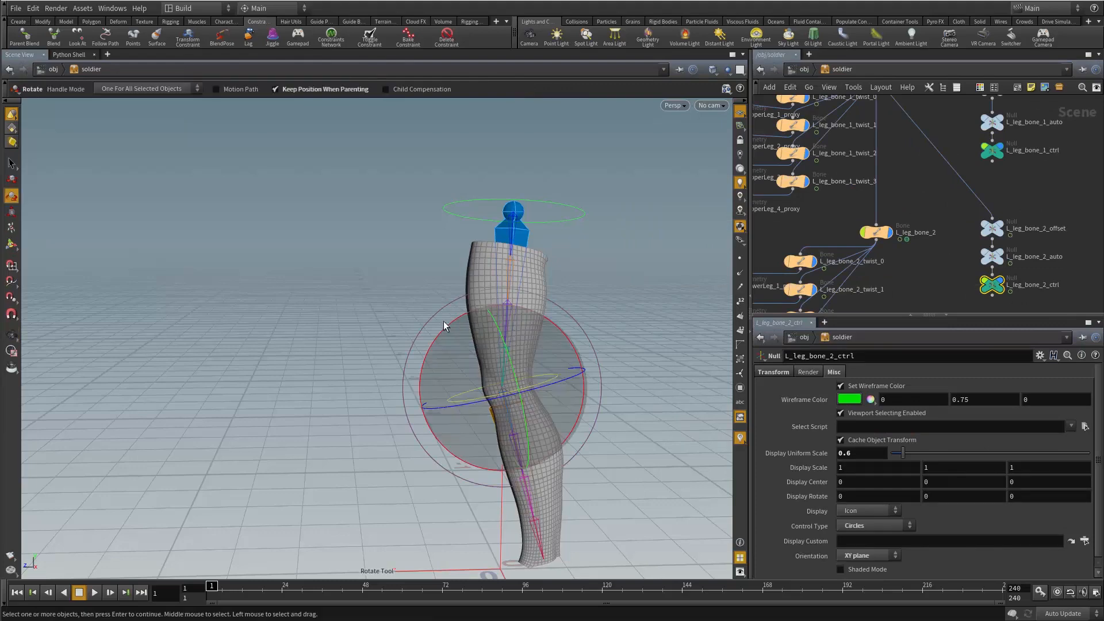
pyautogui.moveTo(424, 364); pyautogui.dragTo(454, 396)
pyautogui.hotkey('ctrl', 'z')
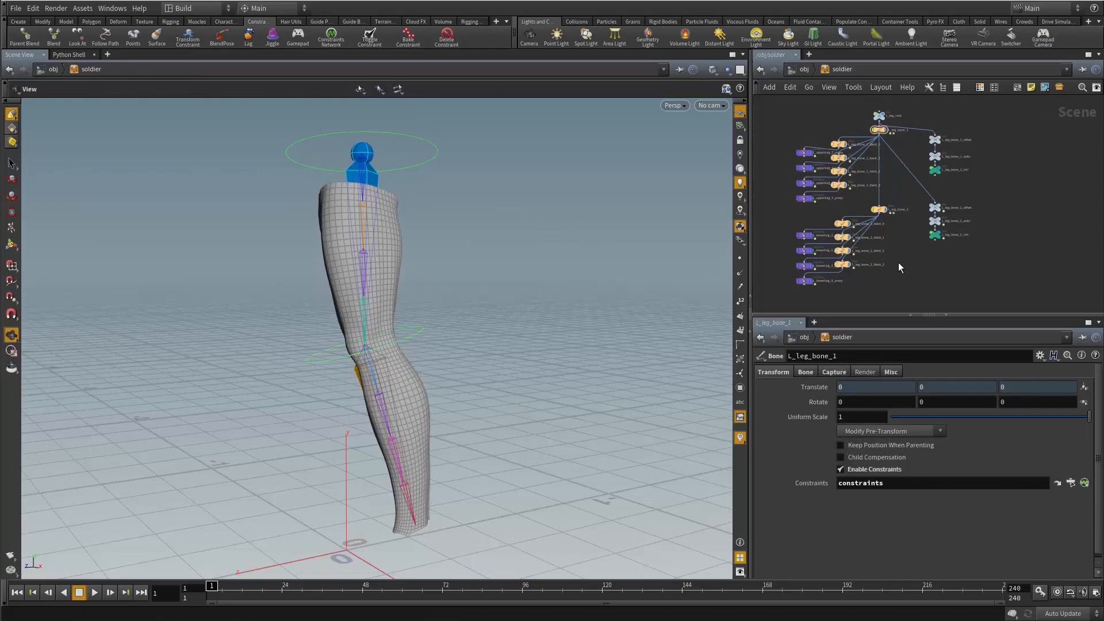
# Activate the Bones tool with its kinematics set to IK With Twist Affector
pyautogui.moveTo(453, 290); pyautogui.dragTo(466, 276)
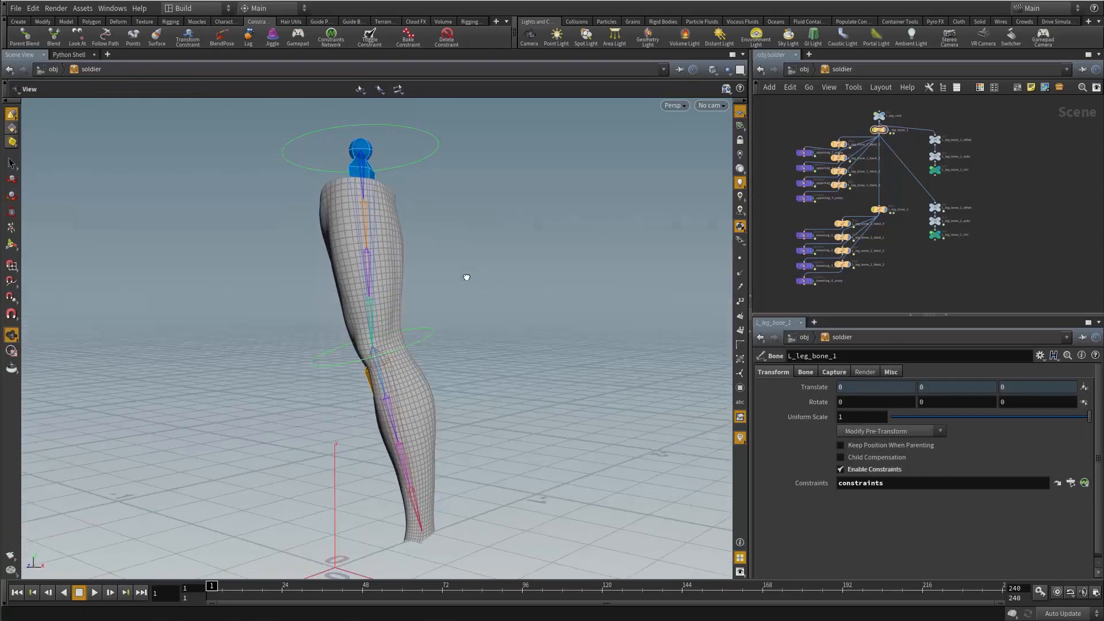
pyautogui.press('Tab')
pyautogui.click(488, 179)
pyautogui.press('Tab')
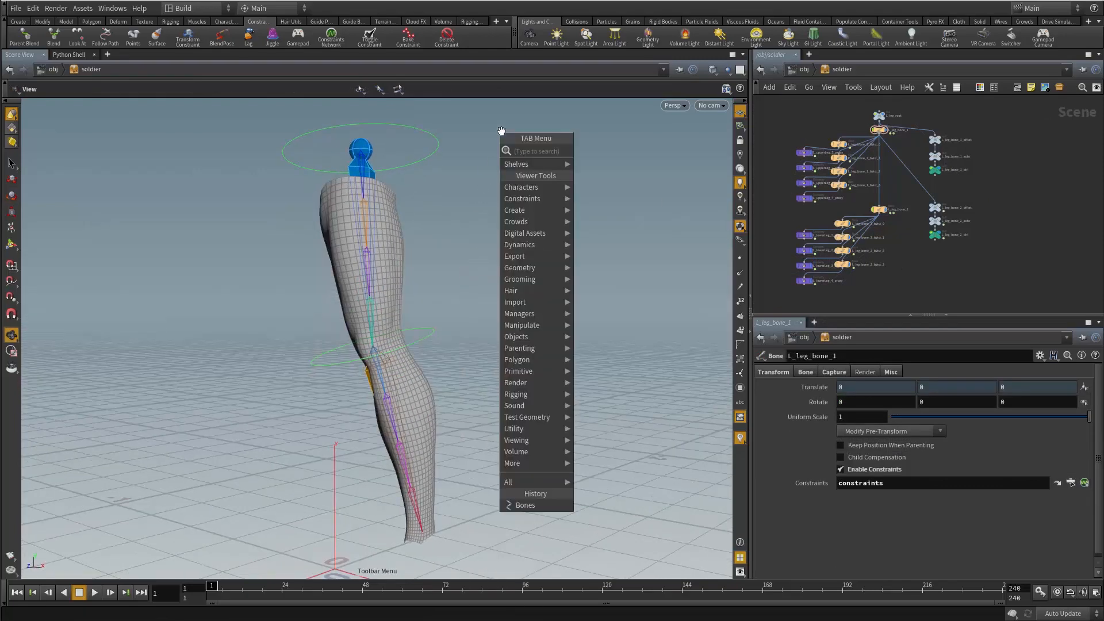
pyautogui.click(525, 503)
pyautogui.click(523, 89)
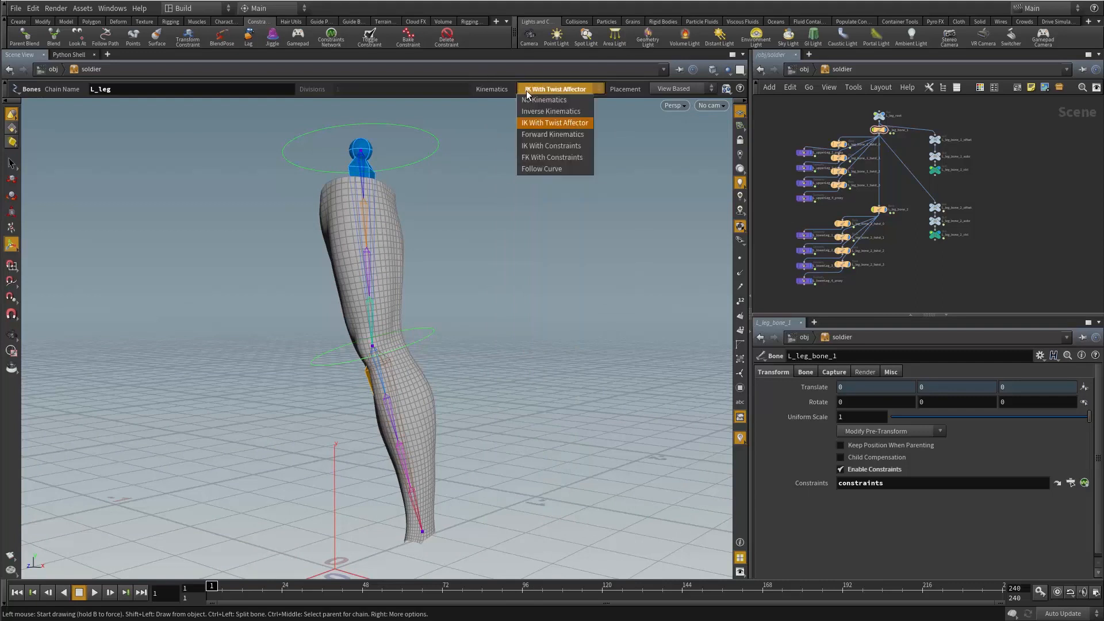
pyautogui.click(554, 123)
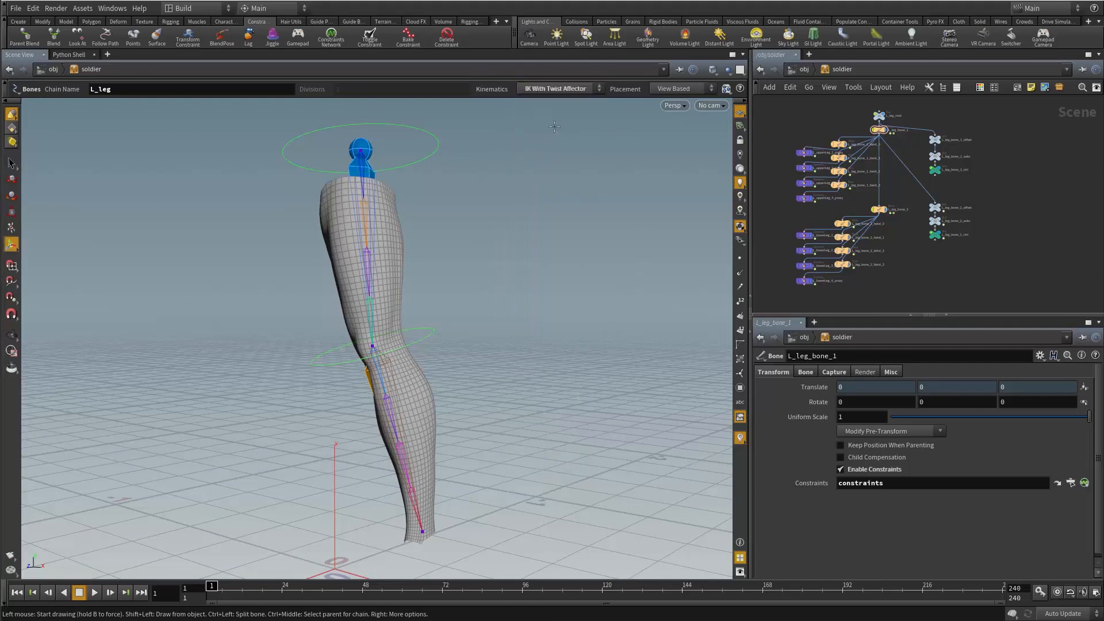
# Add IK With Twist Affector kinematics to the leg chain, with L_leg_bone_1 as first bone and L_leg_bone_2 as last bone
pyautogui.rightClick(536, 154)
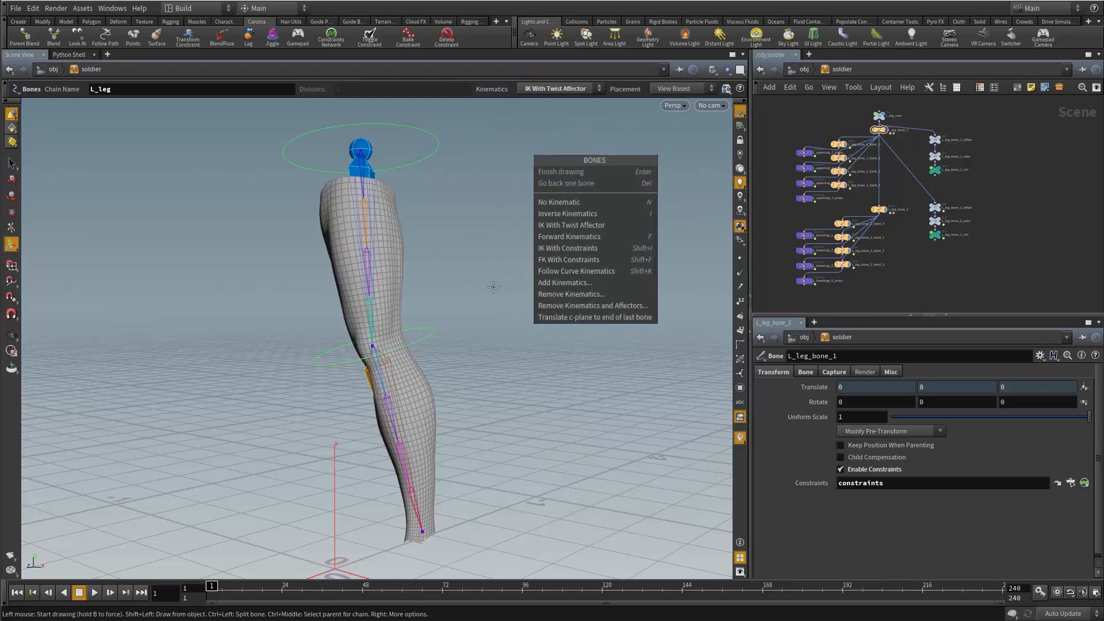
pyautogui.click(566, 284)
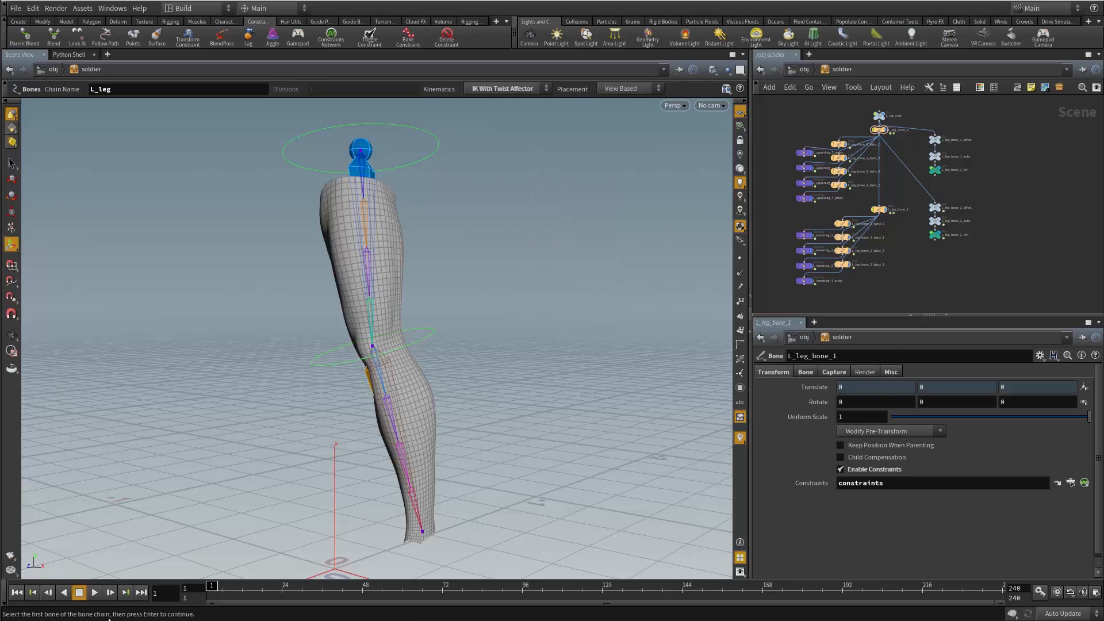
pyautogui.scroll(5, 889, 151)
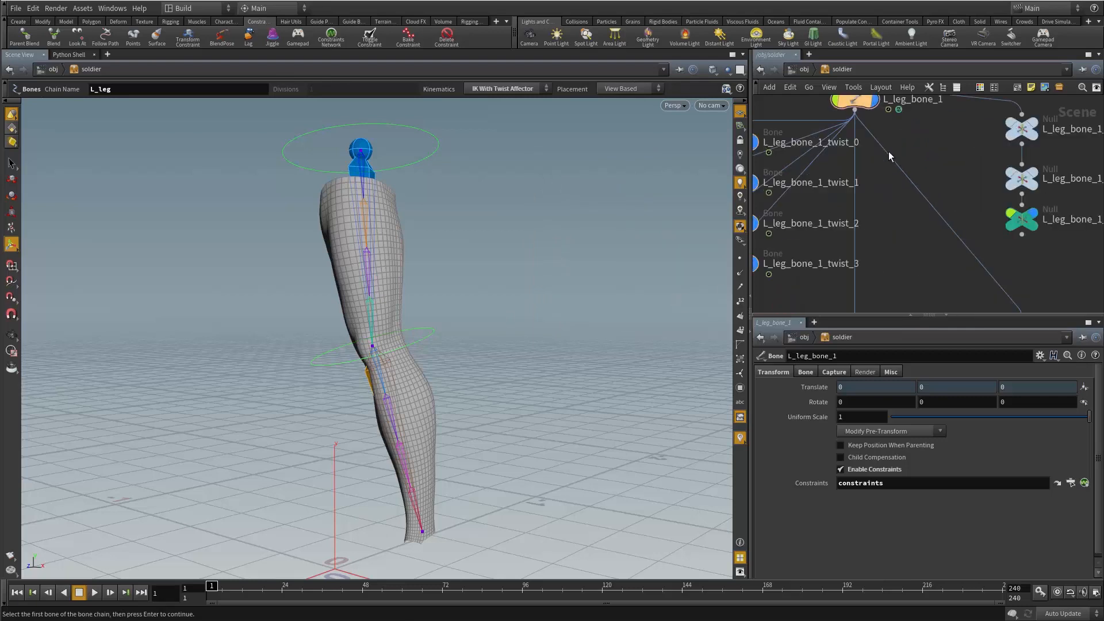
pyautogui.click(916, 193)
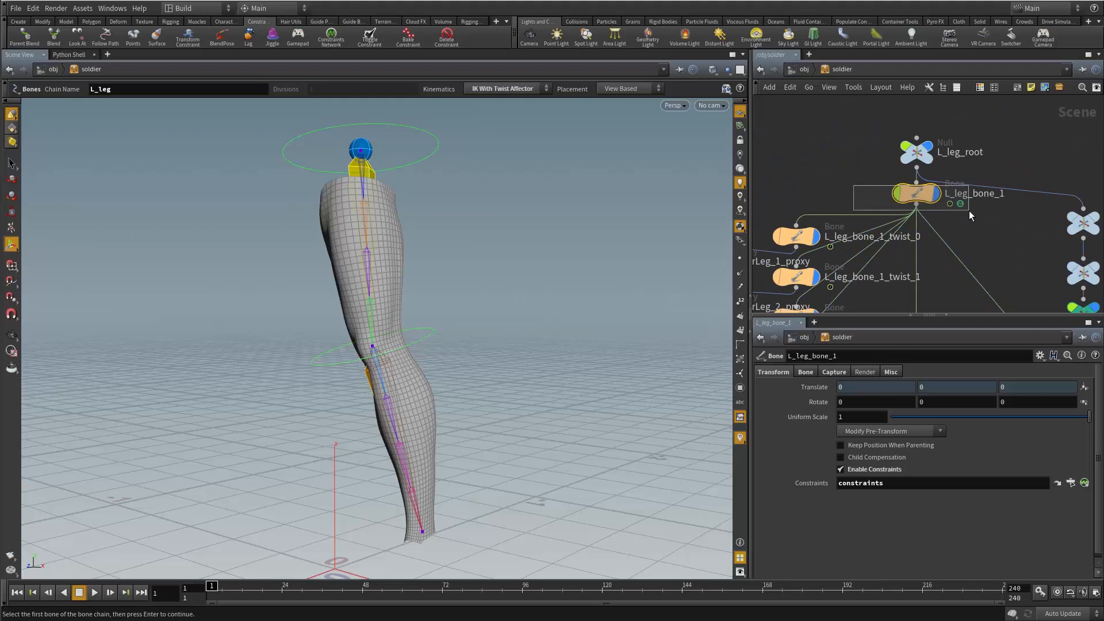
pyautogui.rightClick(535, 180)
pyautogui.click(571, 196)
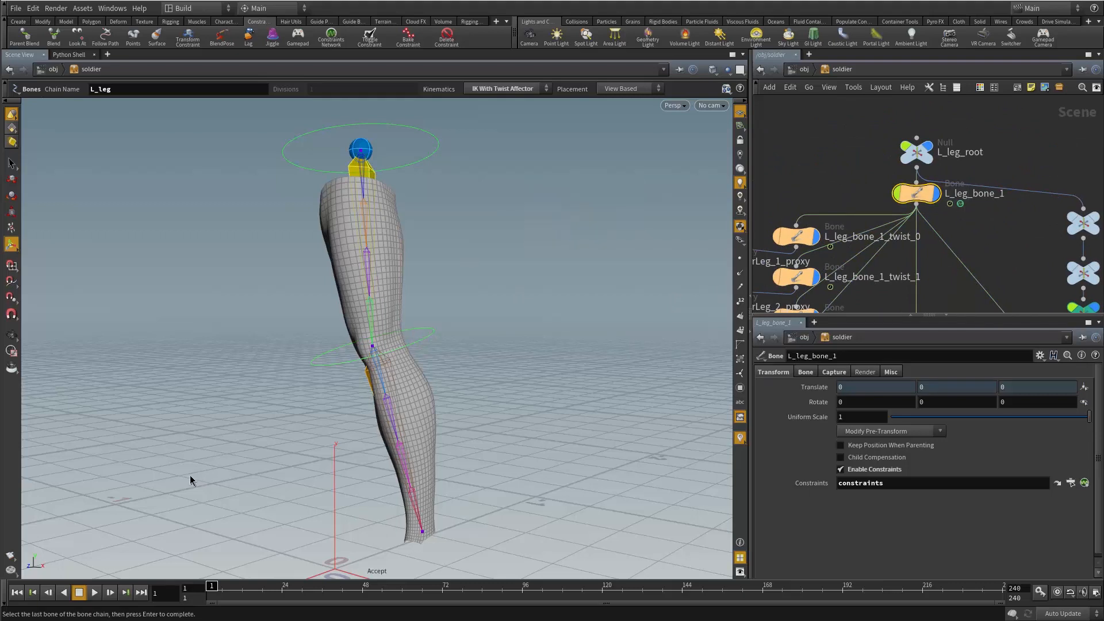
pyautogui.moveTo(969, 280); pyautogui.dragTo(957, 167, button='middle')
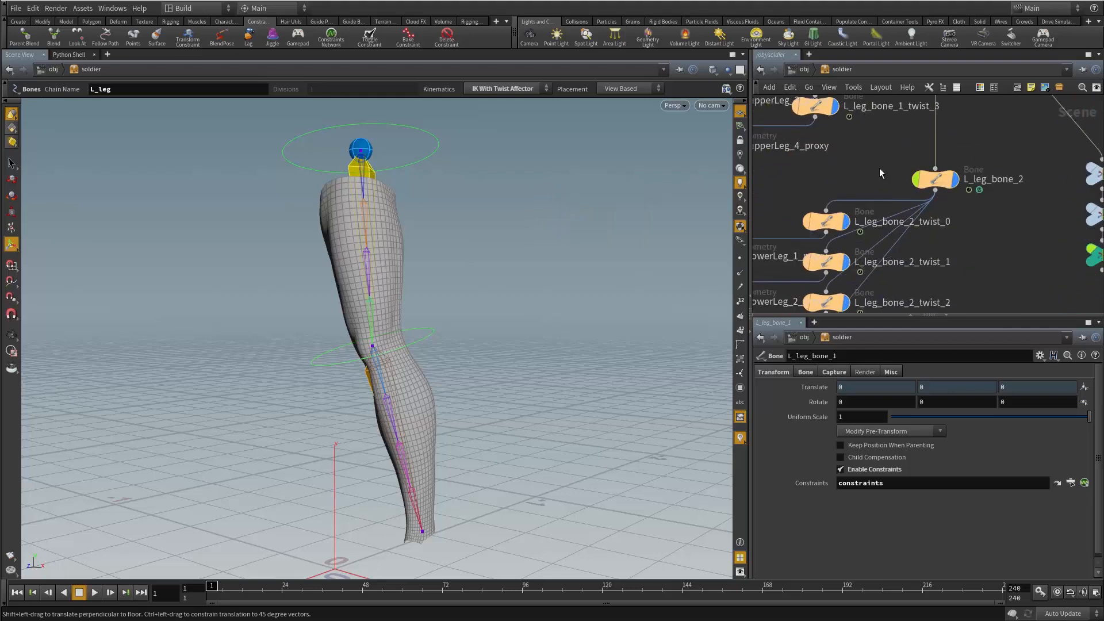
pyautogui.click(935, 180)
pyautogui.rightClick(585, 237)
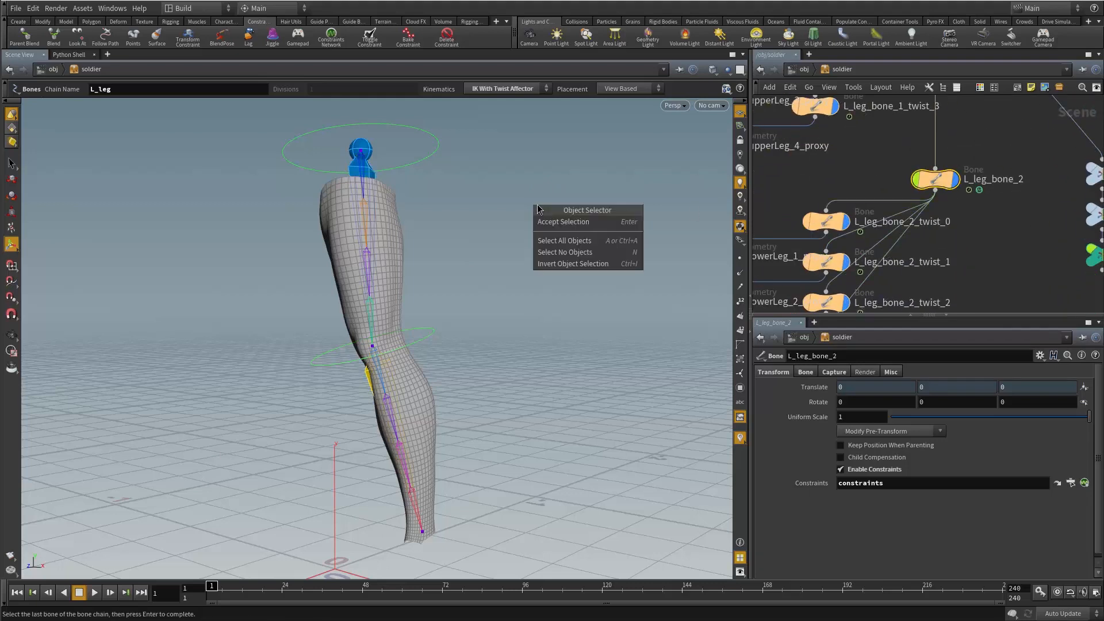
pyautogui.click(581, 222)
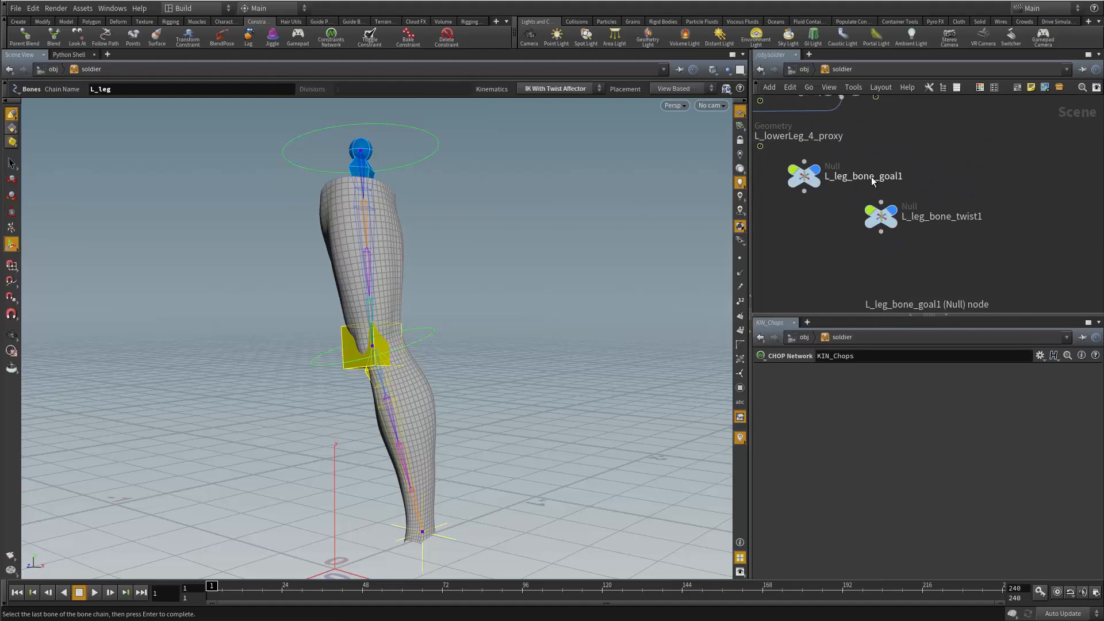
# Move the L_leg_bone_twist1 null out in front of the knee, about -0.72 along its local Y axis
pyautogui.keyDown('alt'); pyautogui.moveTo(494, 446); pyautogui.dragTo(478, 290, button='middle'); pyautogui.keyUp('alt')
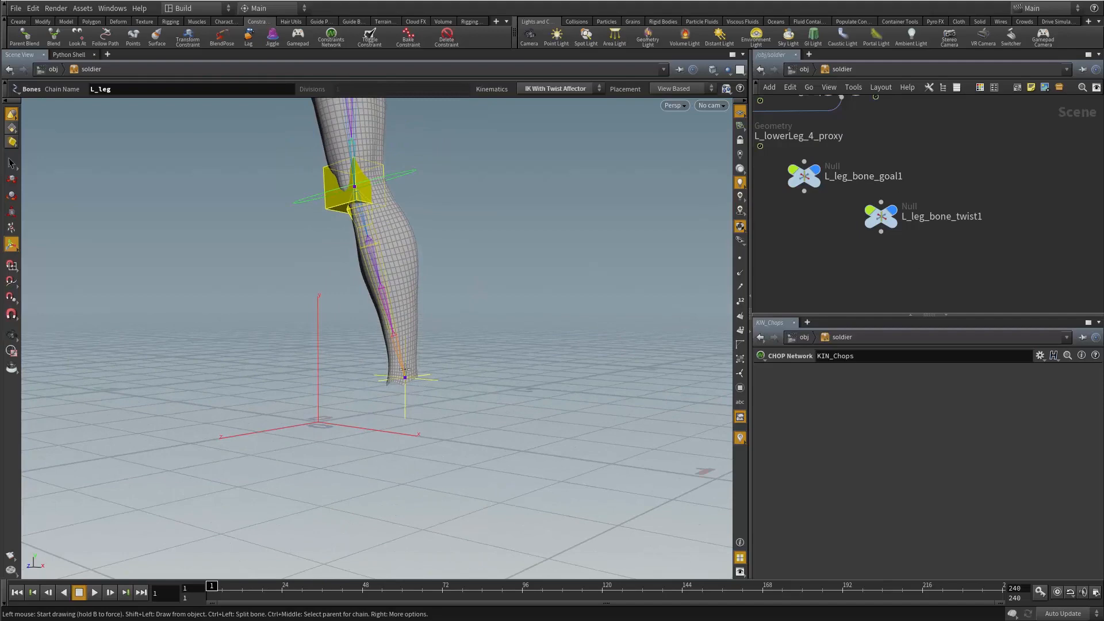
pyautogui.click(880, 216)
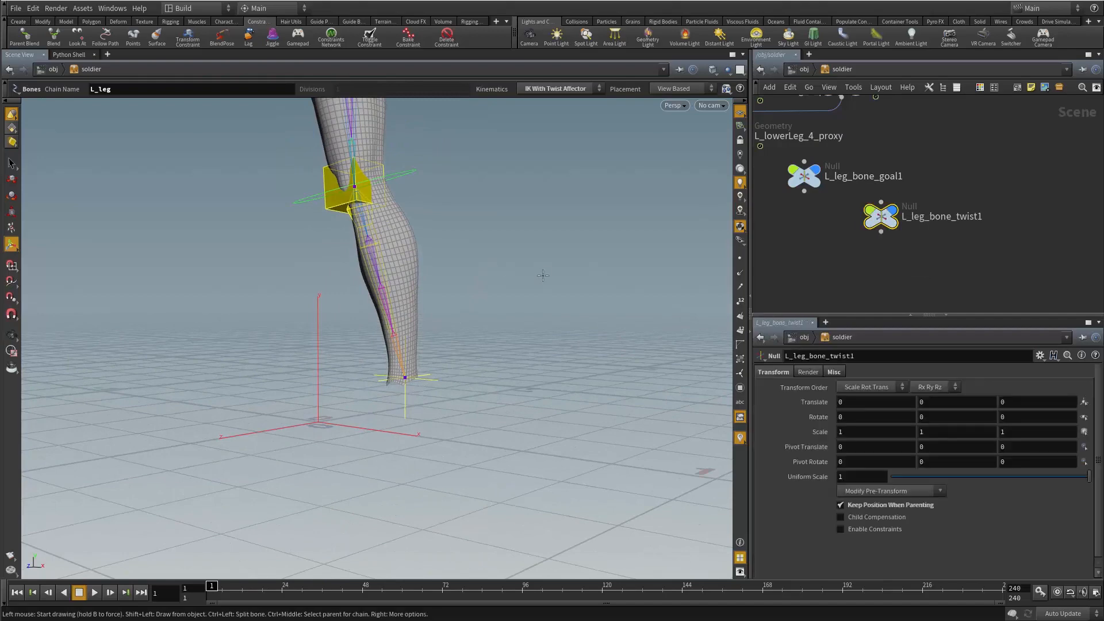
pyautogui.moveTo(441, 254); pyautogui.dragTo(453, 340, button='middle')
pyautogui.keyDown('alt'); pyautogui.moveTo(453, 341); pyautogui.dragTo(388, 364); pyautogui.keyUp('alt')
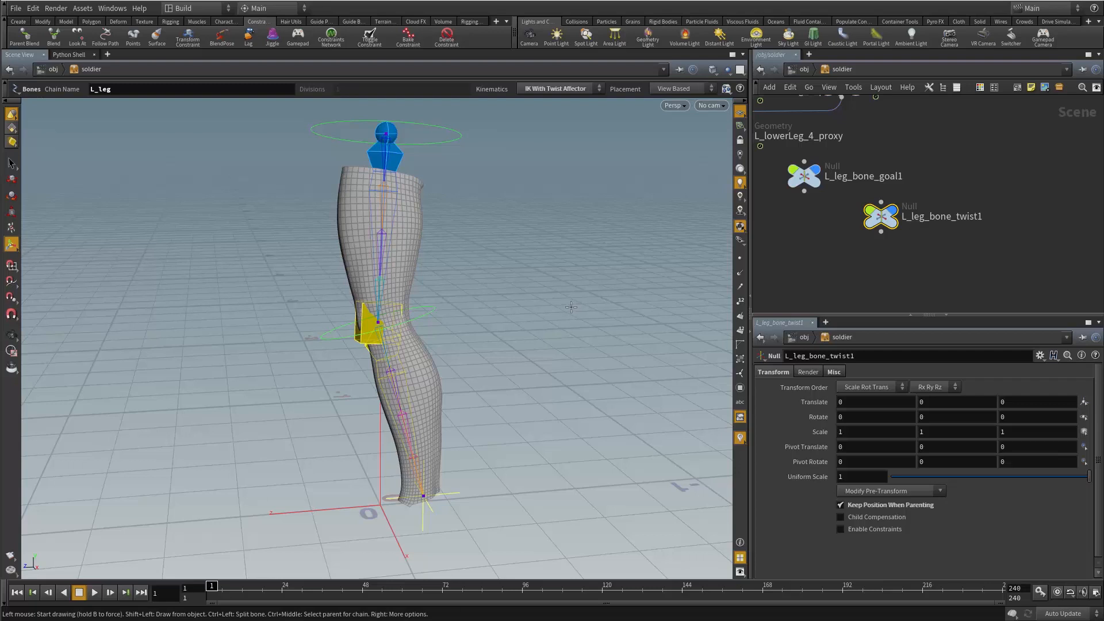
pyautogui.press('Escape')
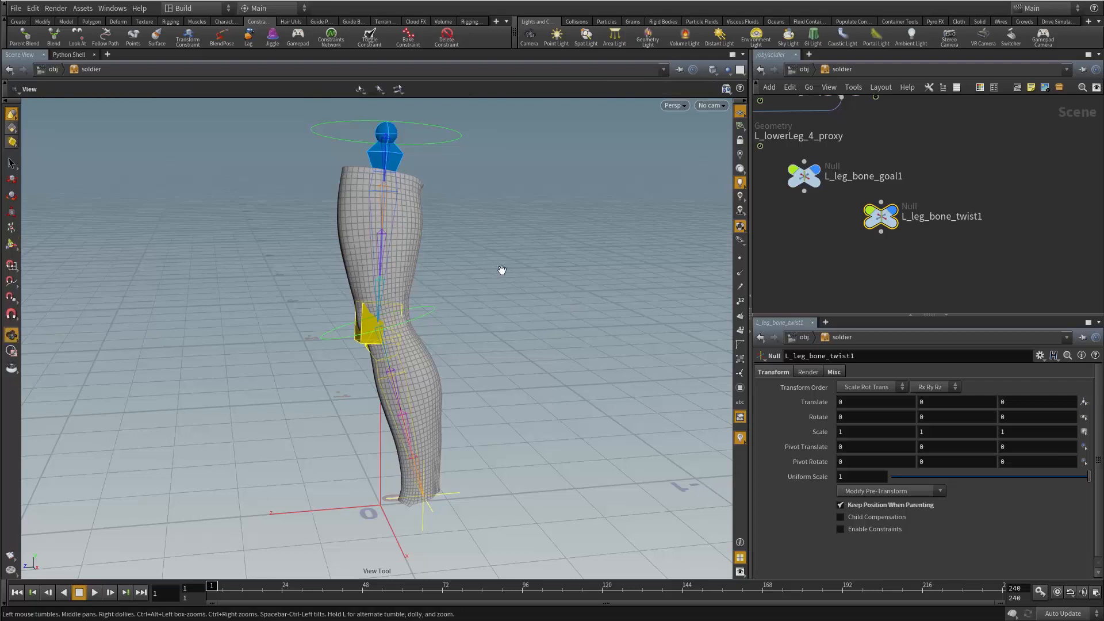
pyautogui.moveTo(982, 269); pyautogui.dragTo(805, 205)
pyautogui.press('t')
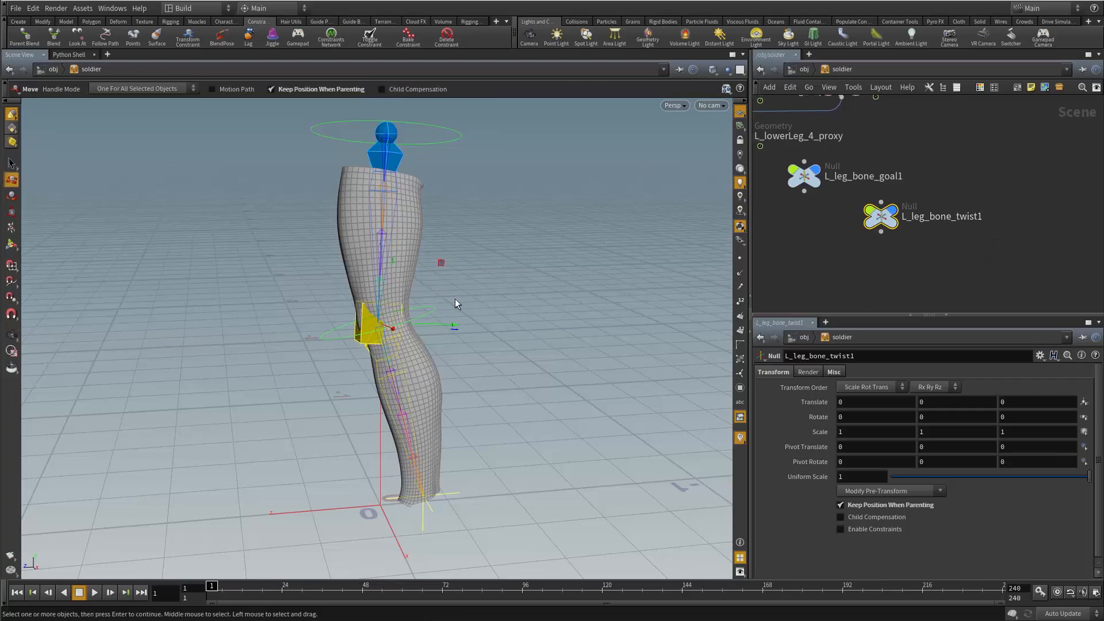
pyautogui.moveTo(456, 303); pyautogui.dragTo(469, 331)
pyautogui.moveTo(459, 276); pyautogui.dragTo(186, 271)
pyautogui.moveTo(276, 320); pyautogui.dragTo(298, 264)
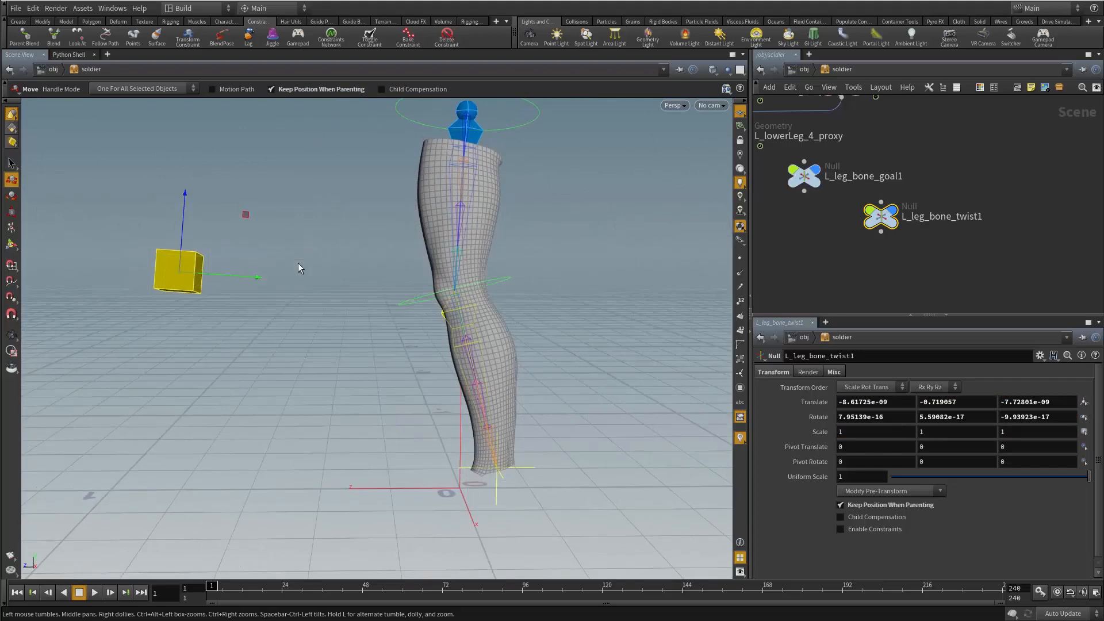
# Extract the pre-transform of L_leg_bone_twist1 into its parameters and reset its rotation to 0
pyautogui.moveTo(252, 300); pyautogui.dragTo(397, 290)
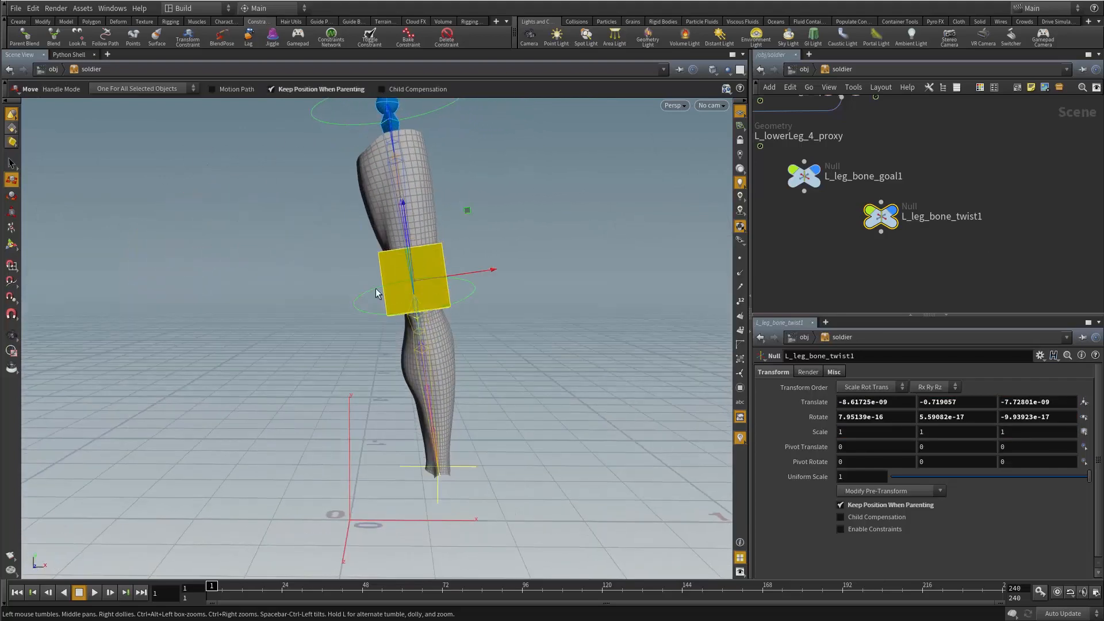
pyautogui.moveTo(461, 257); pyautogui.dragTo(411, 359)
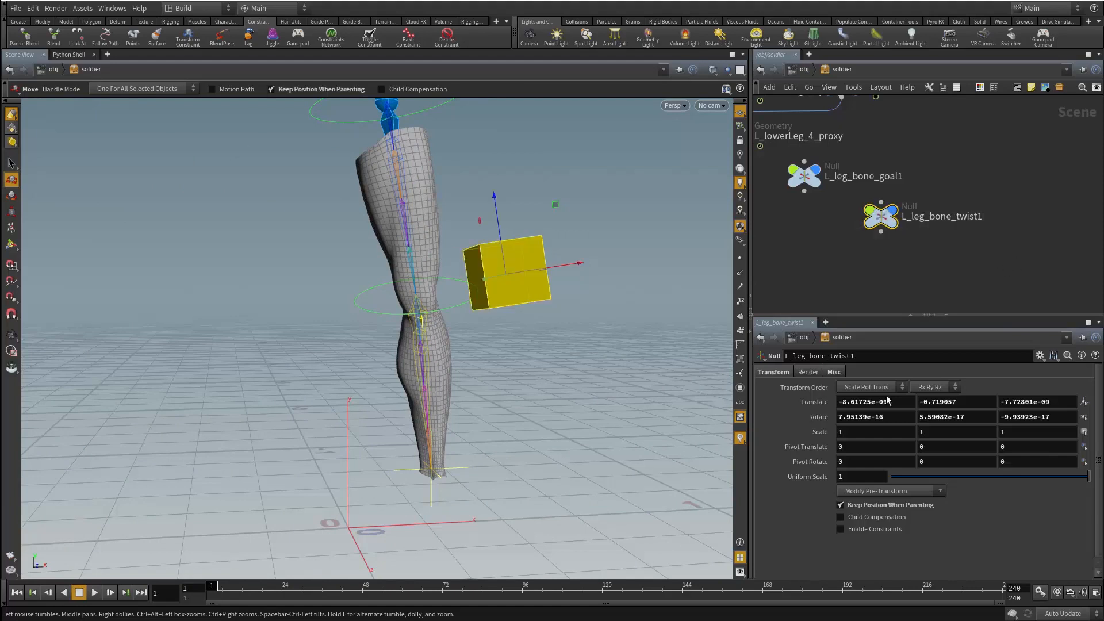
pyautogui.click(885, 491)
pyautogui.click(880, 548)
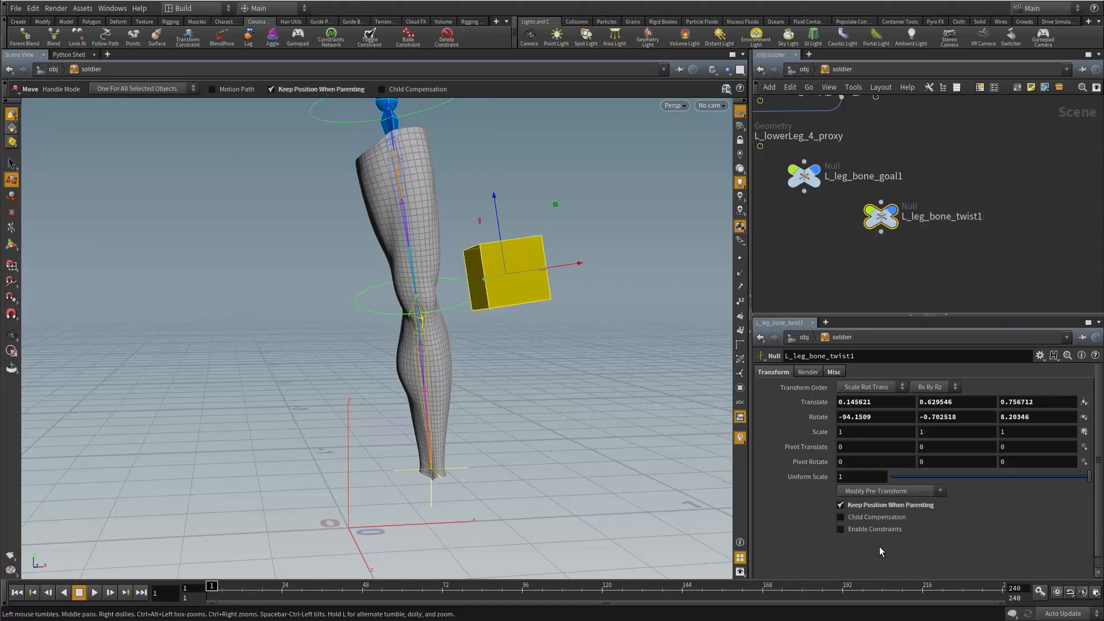
pyautogui.keyDown('ctrl'); pyautogui.middleClick(814, 418); pyautogui.keyUp('ctrl')
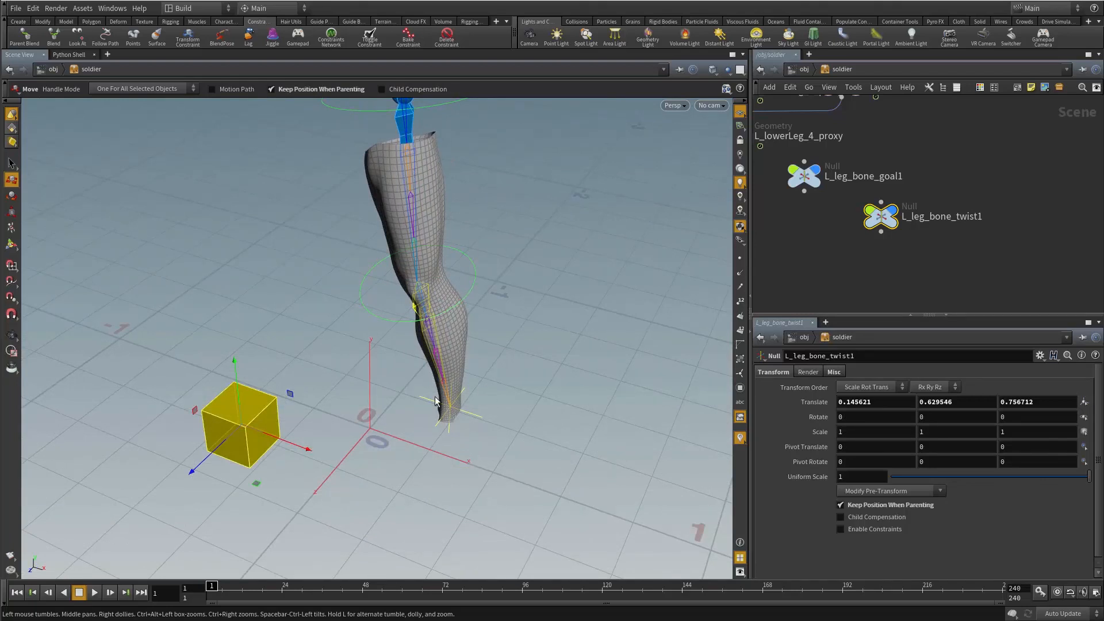
# Examine the kinematic solver path and the constraint settings of L_leg_bone_2
pyautogui.moveTo(310, 454); pyautogui.dragTo(392, 480)
pyautogui.moveTo(557, 469); pyautogui.dragTo(456, 422, button='middle')
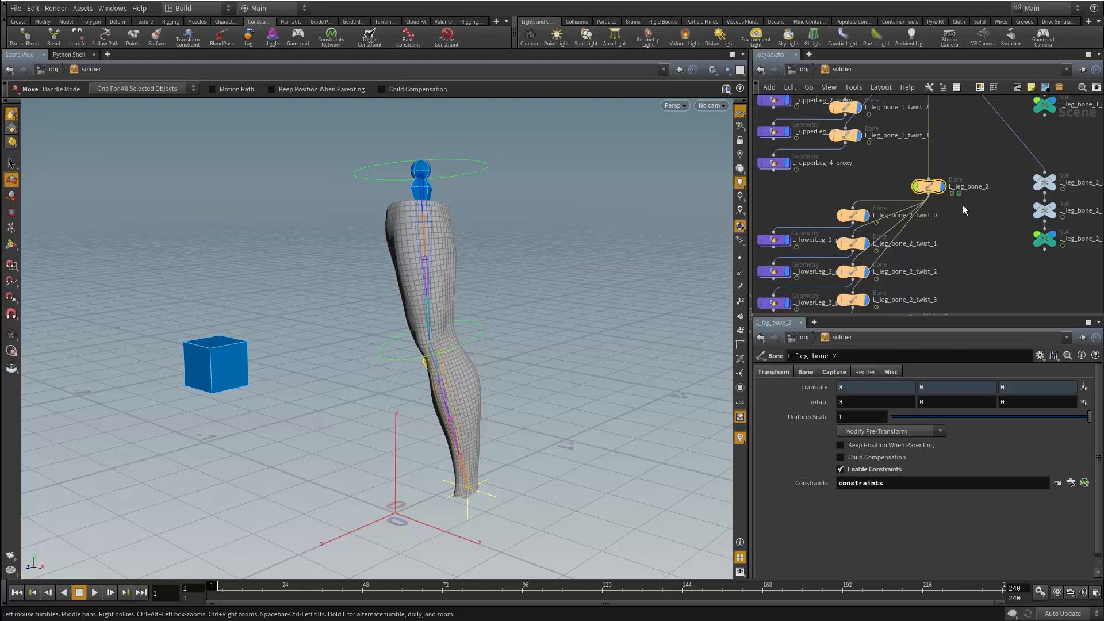
pyautogui.click(810, 372)
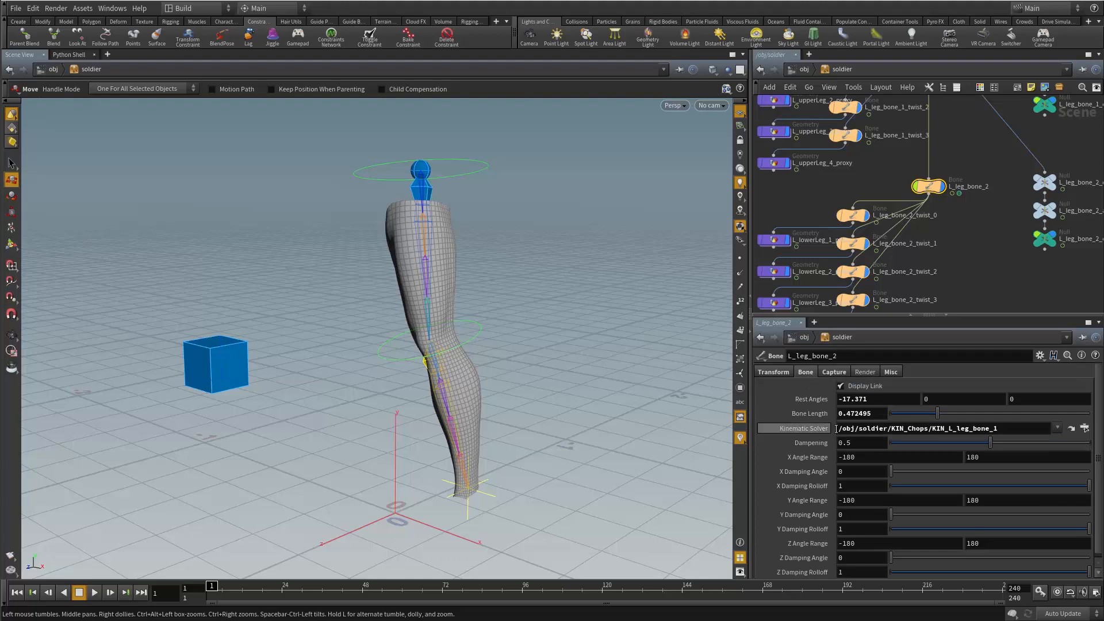
pyautogui.doubleClick(895, 430)
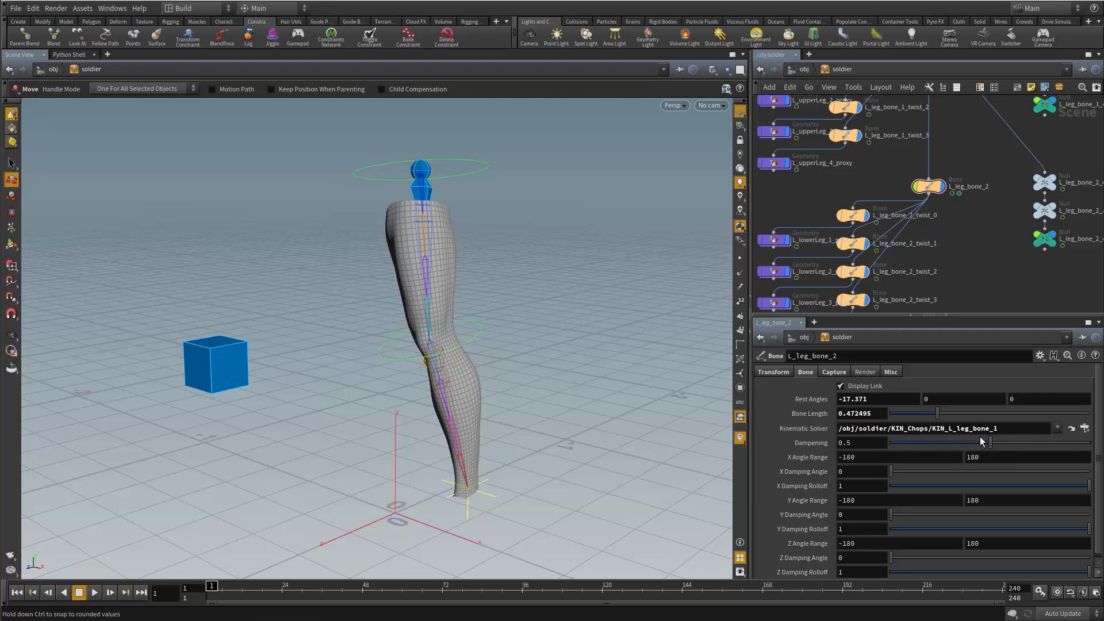
pyautogui.moveTo(953, 197); pyautogui.dragTo(964, 213, button='middle')
pyautogui.click(941, 202)
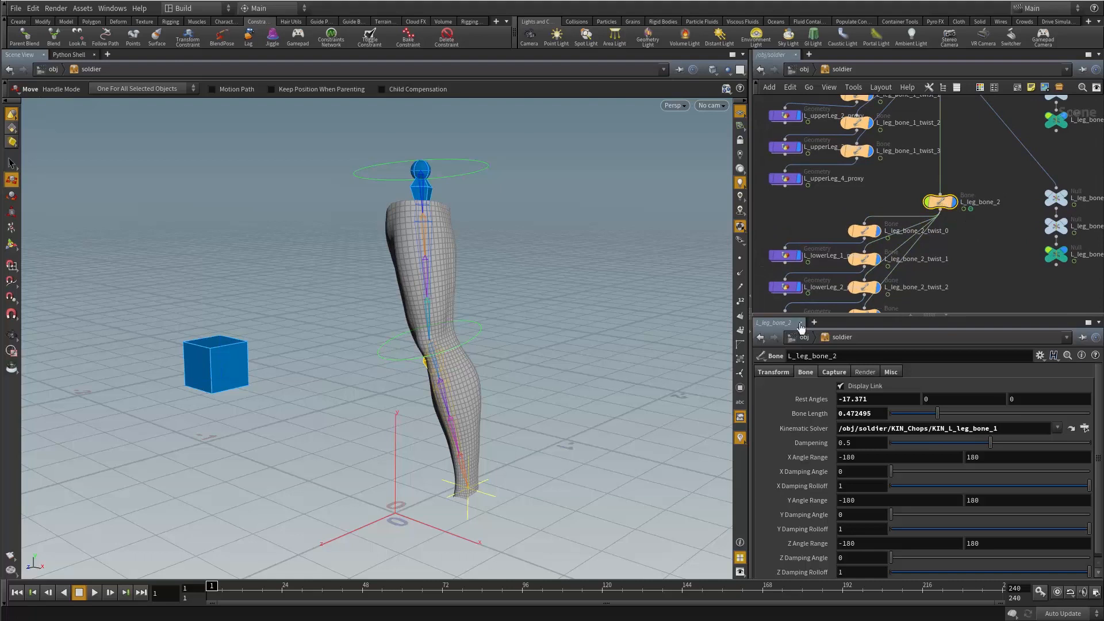
pyautogui.click(778, 372)
pyautogui.click(841, 469)
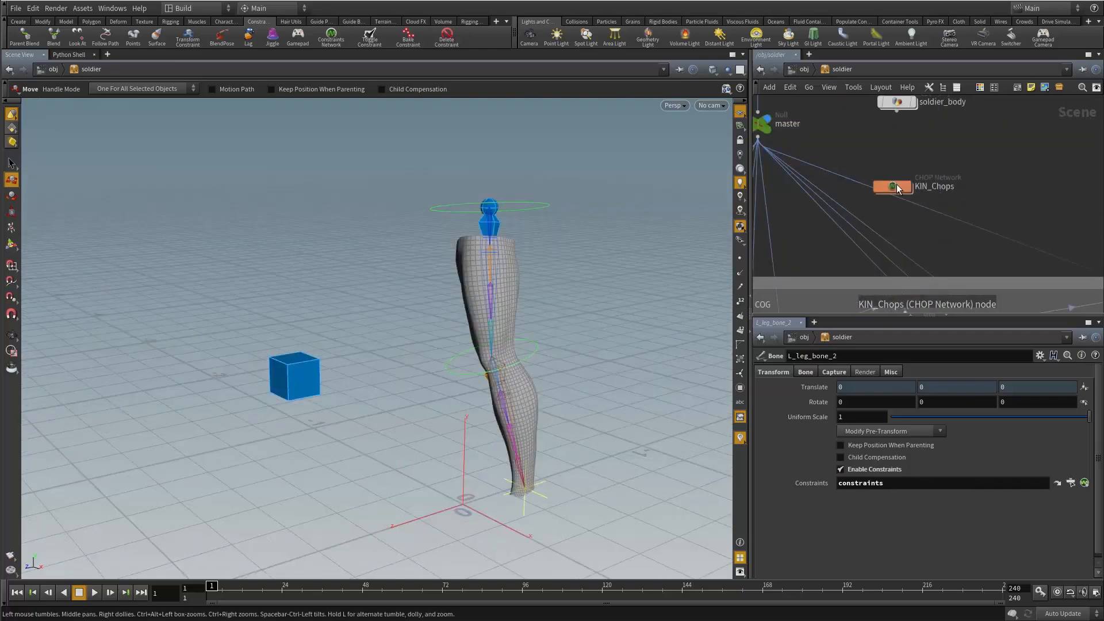
# Enter the KIN_Chops network and align the KIN_L_leg_bone_1 solver node below the arm solvers
pyautogui.doubleClick(893, 187)
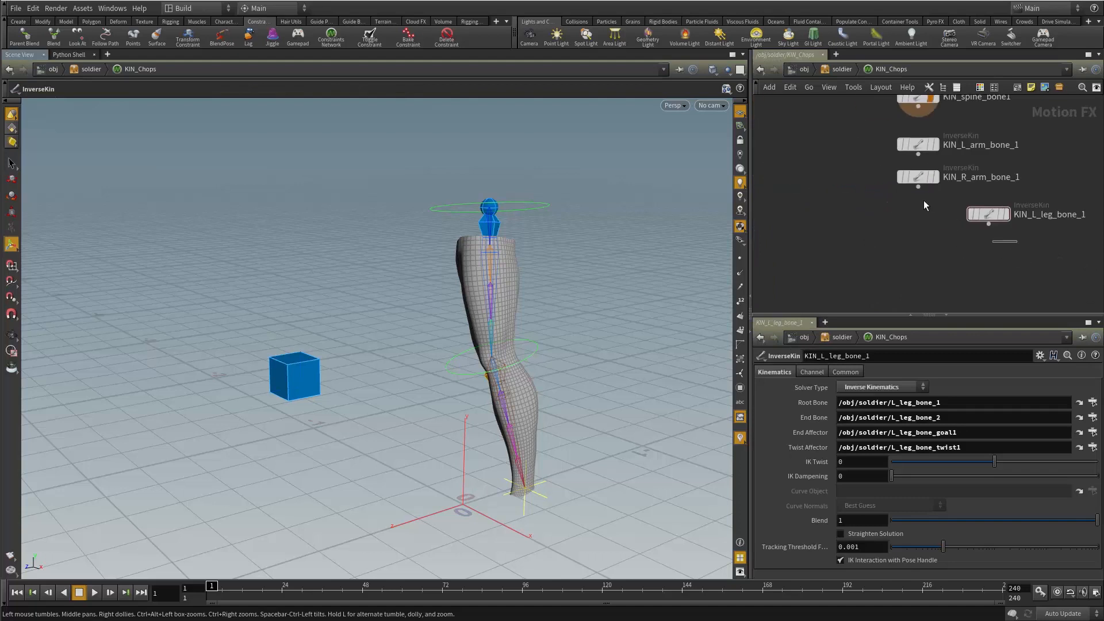
pyautogui.moveTo(992, 217); pyautogui.dragTo(922, 229)
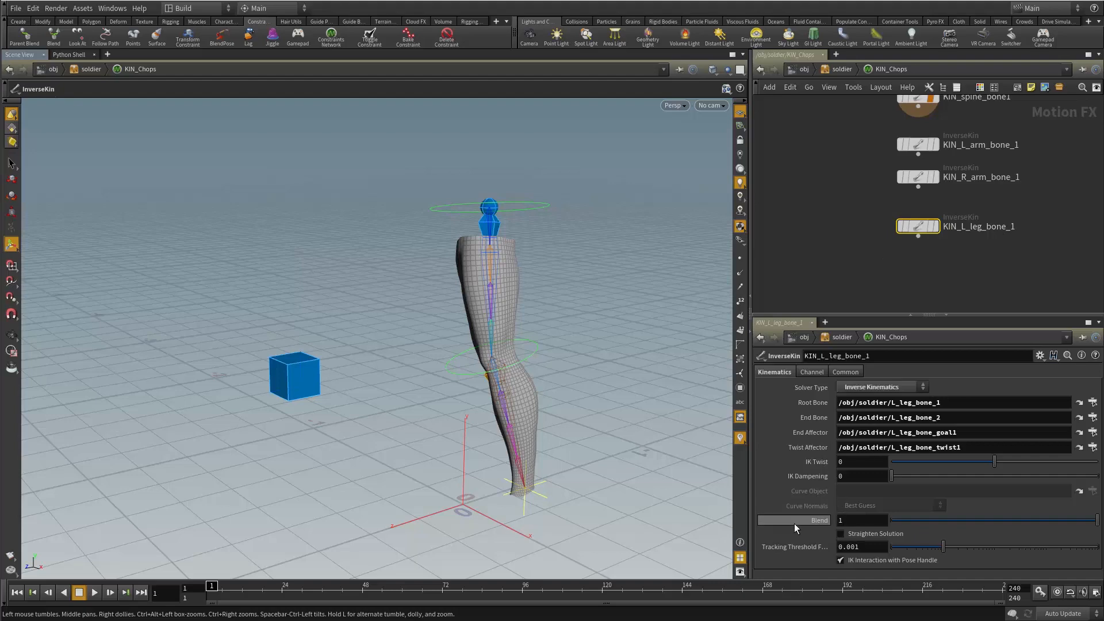
# Open the soldier asset's type properties and copy the name of the L Arm FK|IK Blend parameter
pyautogui.rightClick(824, 72)
pyautogui.click(869, 309)
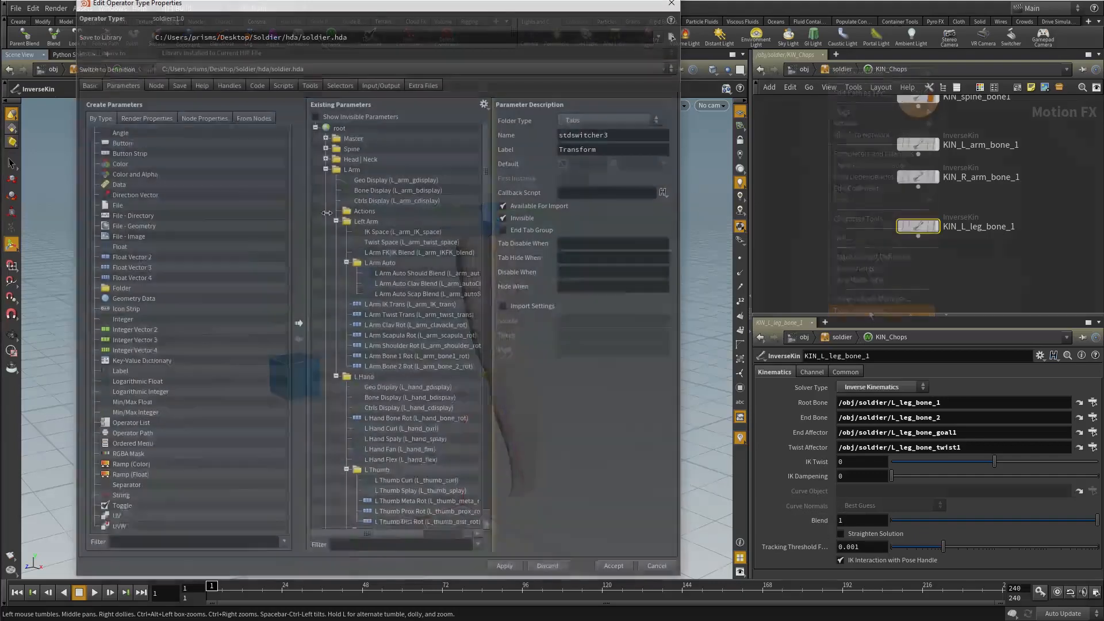
pyautogui.click(359, 254)
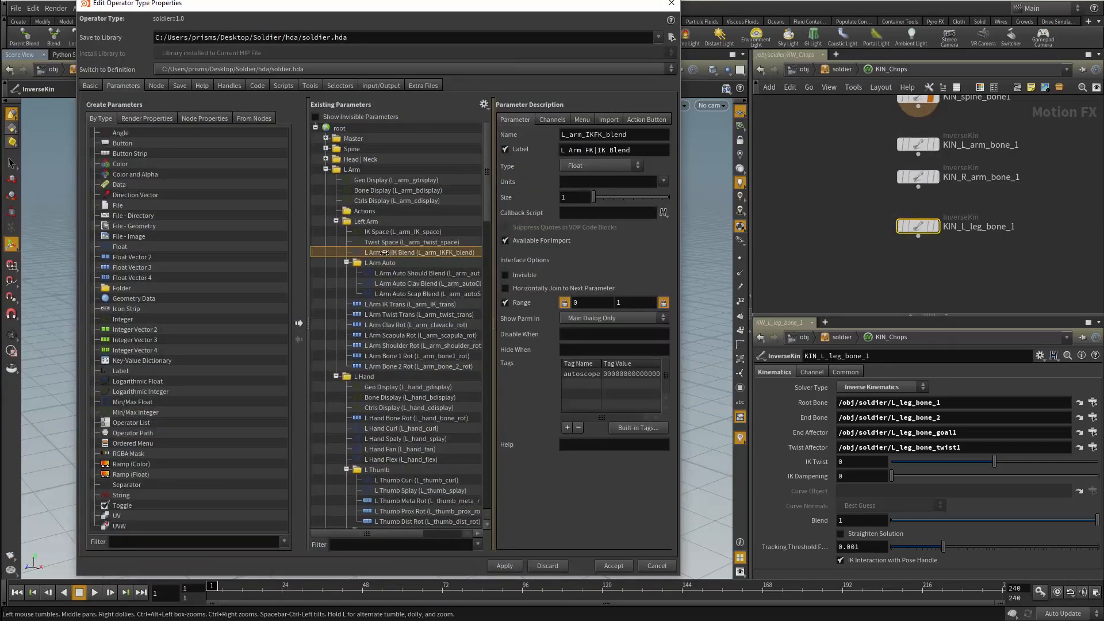
pyautogui.moveTo(654, 138); pyautogui.dragTo(533, 140)
pyautogui.hotkey('ctrl', 'c')
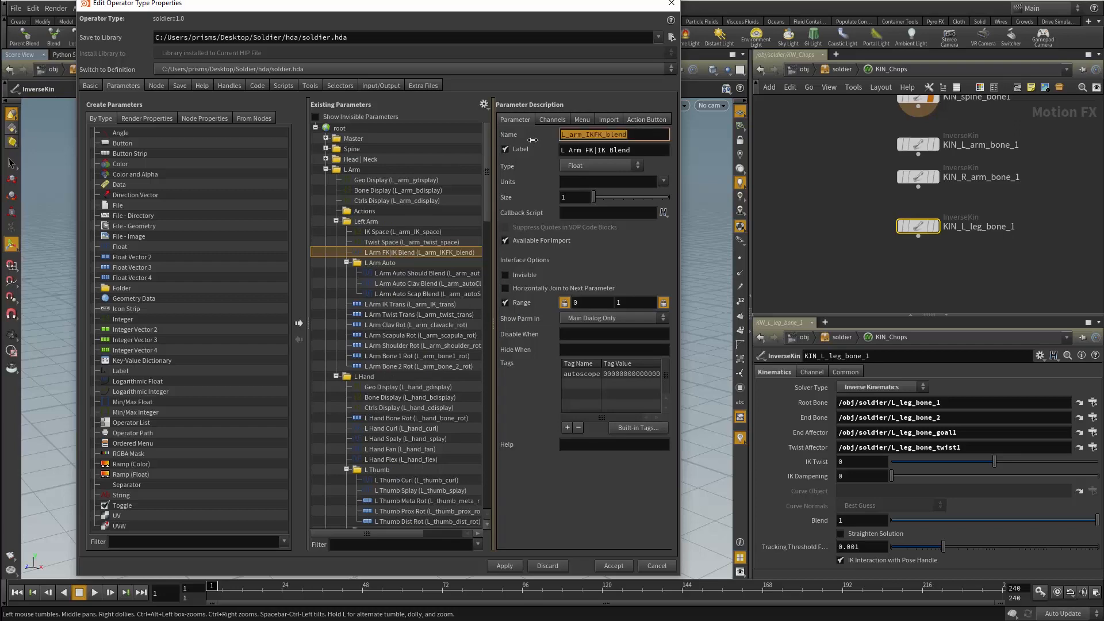
# Add a float parameter named L_leg_IKFK_blend, labelled "L Leg FK|IK Blend", to the L Leg folder and accept the changes
pyautogui.click(338, 219)
pyautogui.click(327, 169)
pyautogui.click(325, 180)
pyautogui.click(325, 191)
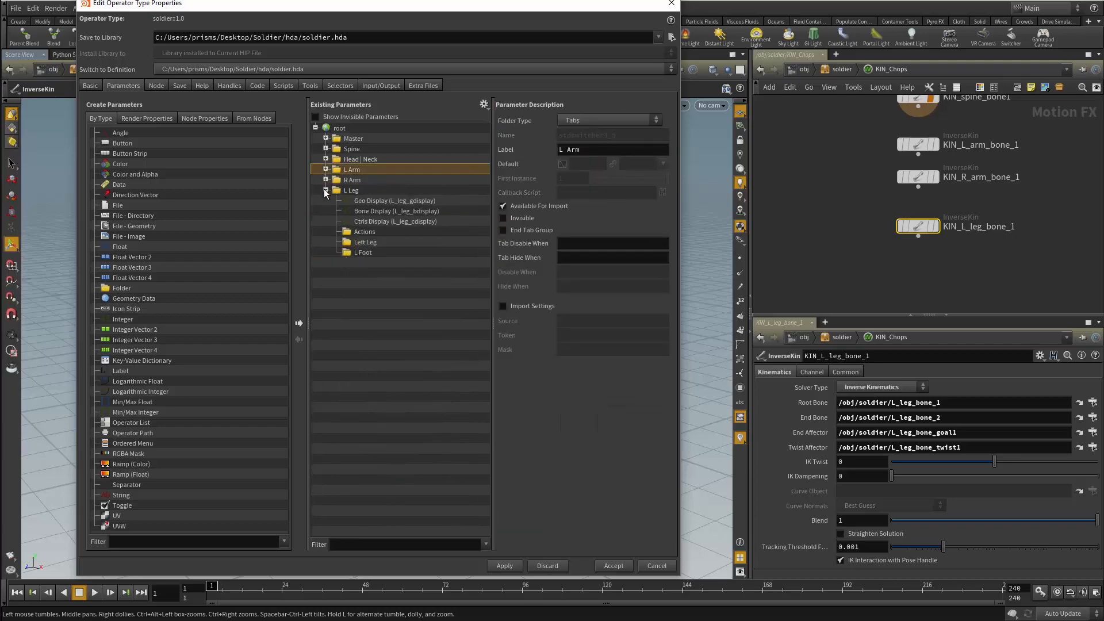
pyautogui.click(339, 191)
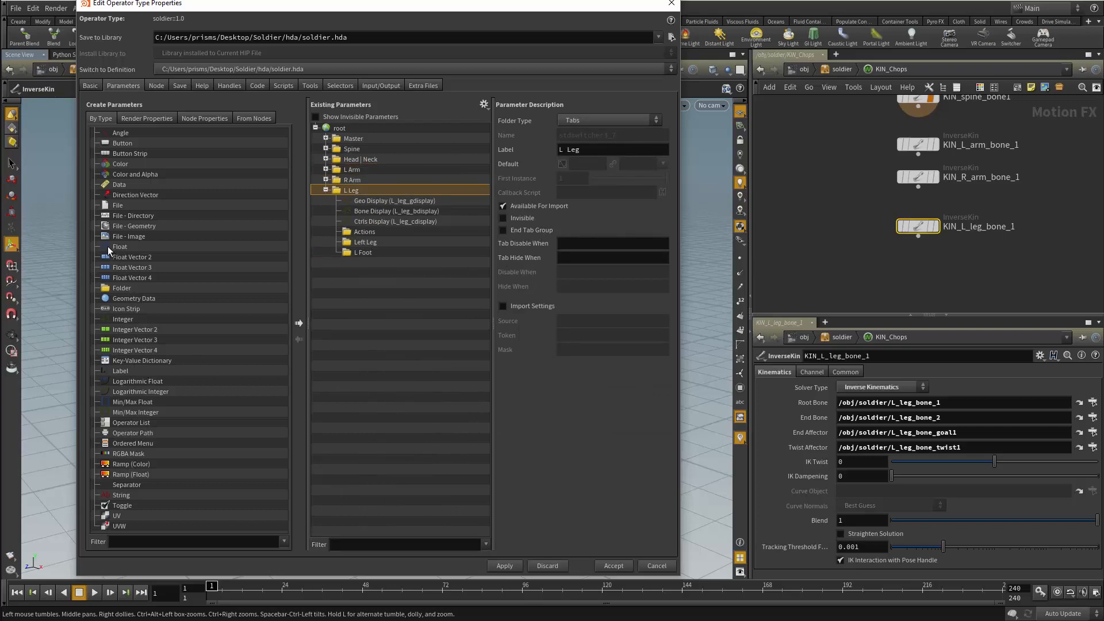
pyautogui.moveTo(108, 246); pyautogui.dragTo(364, 230)
pyautogui.hotkey('ctrl', 'a')
pyautogui.hotkey('ctrl', 'v')
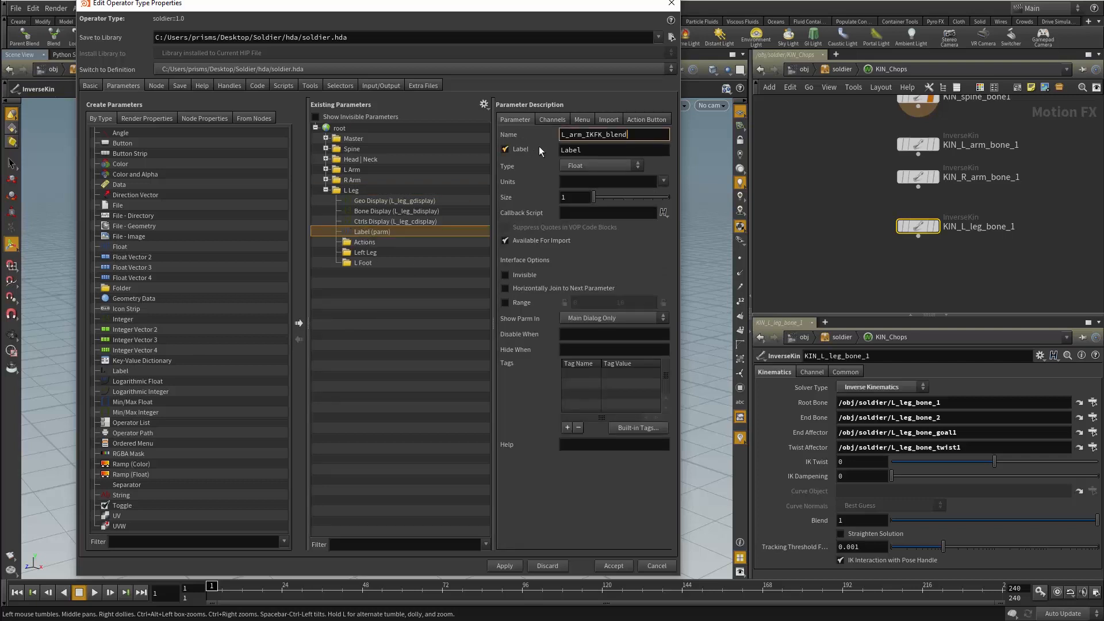
pyautogui.moveTo(570, 136); pyautogui.dragTo(583, 136)
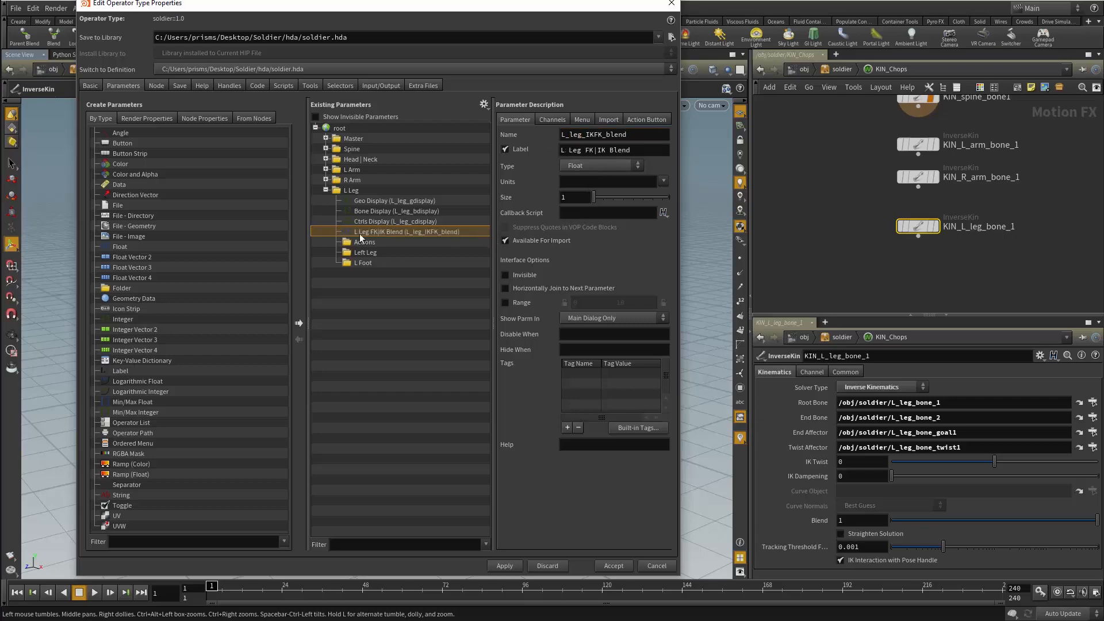
pyautogui.click(613, 566)
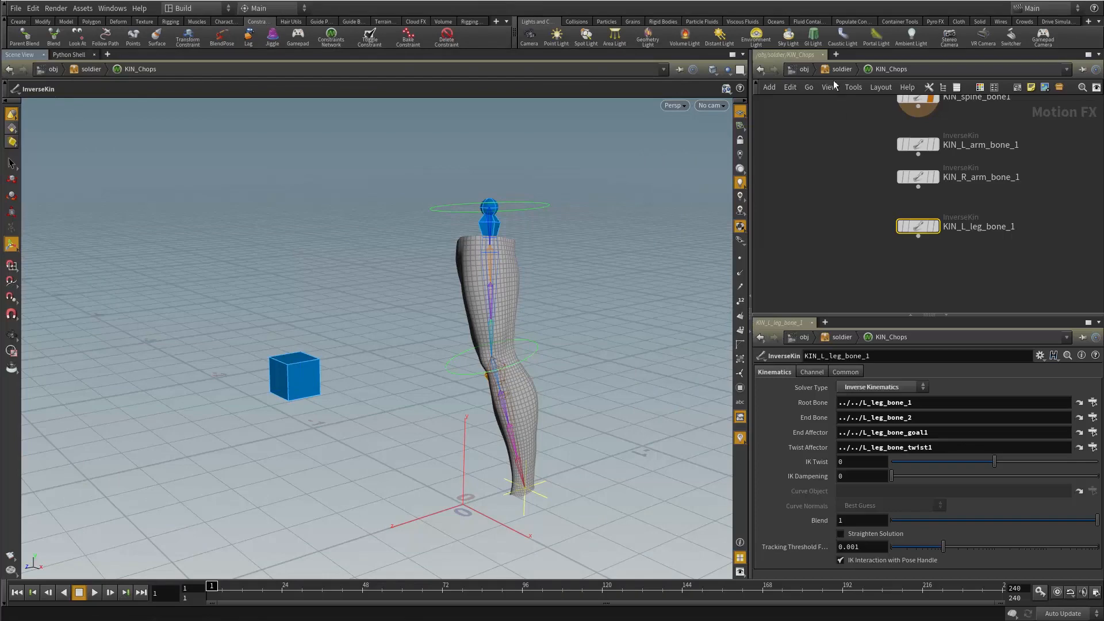
# Open the soldier asset's parameters in a floating window and show its L Leg controls
pyautogui.rightClick(842, 73)
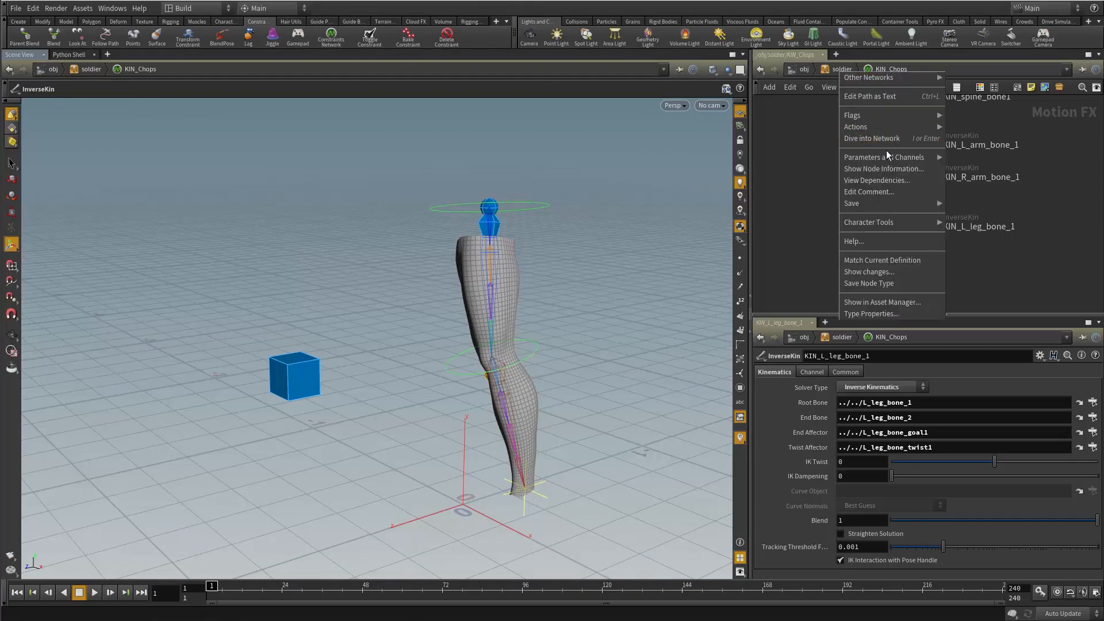
pyautogui.moveTo(886, 157)
pyautogui.click(962, 157)
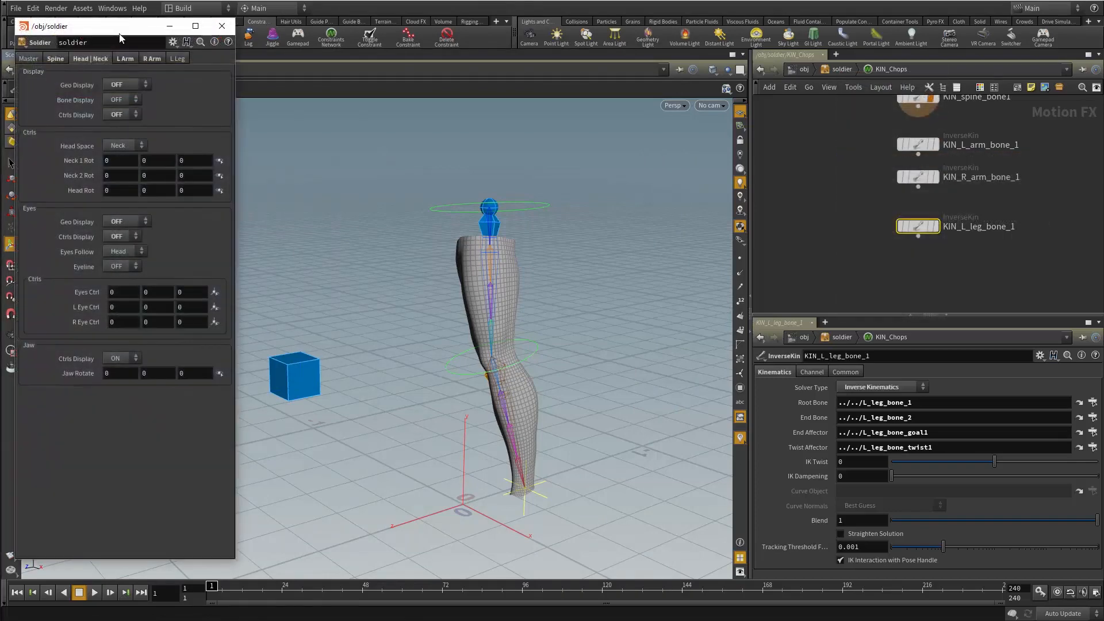
pyautogui.click(178, 58)
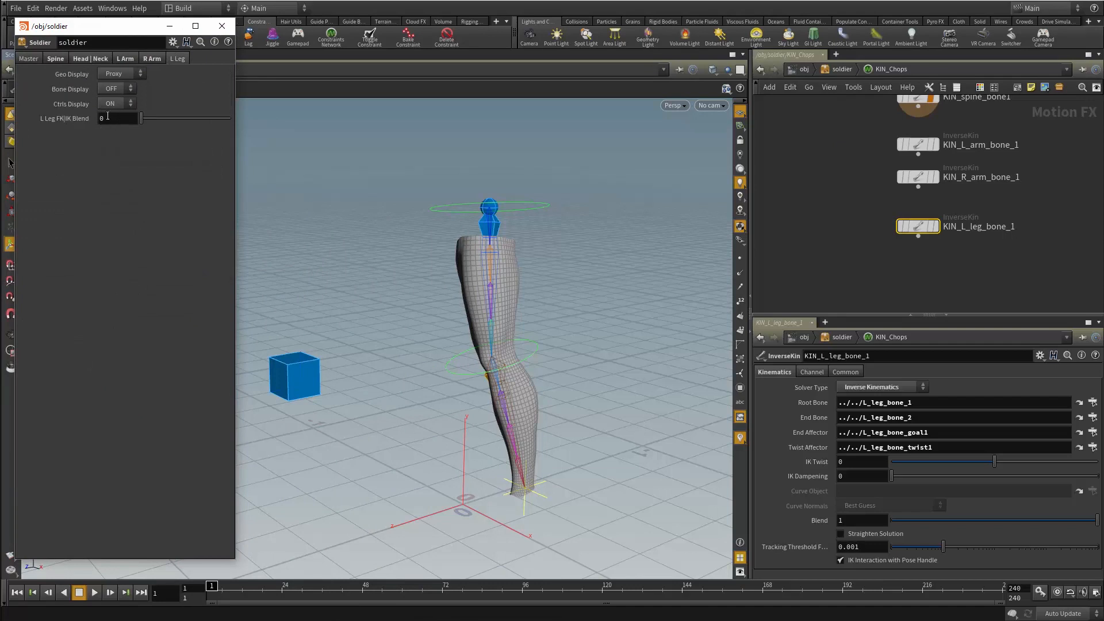
# Set the default of the L Leg FK|IK Blend parameter to 1 in the soldier's type properties and accept the change
pyautogui.rightClick(845, 69)
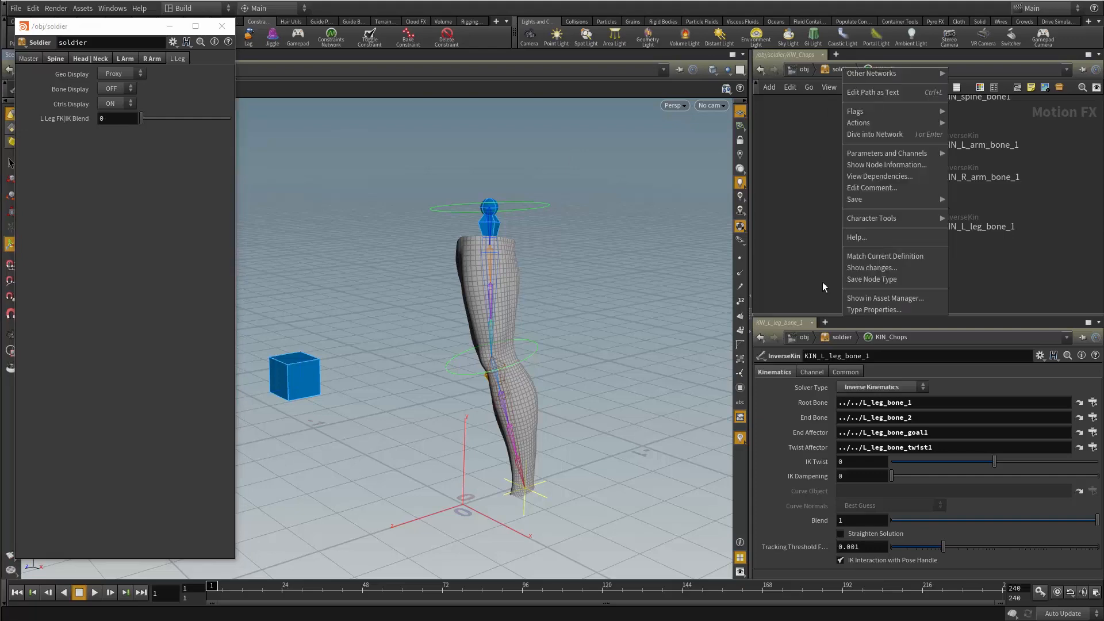
pyautogui.click(880, 311)
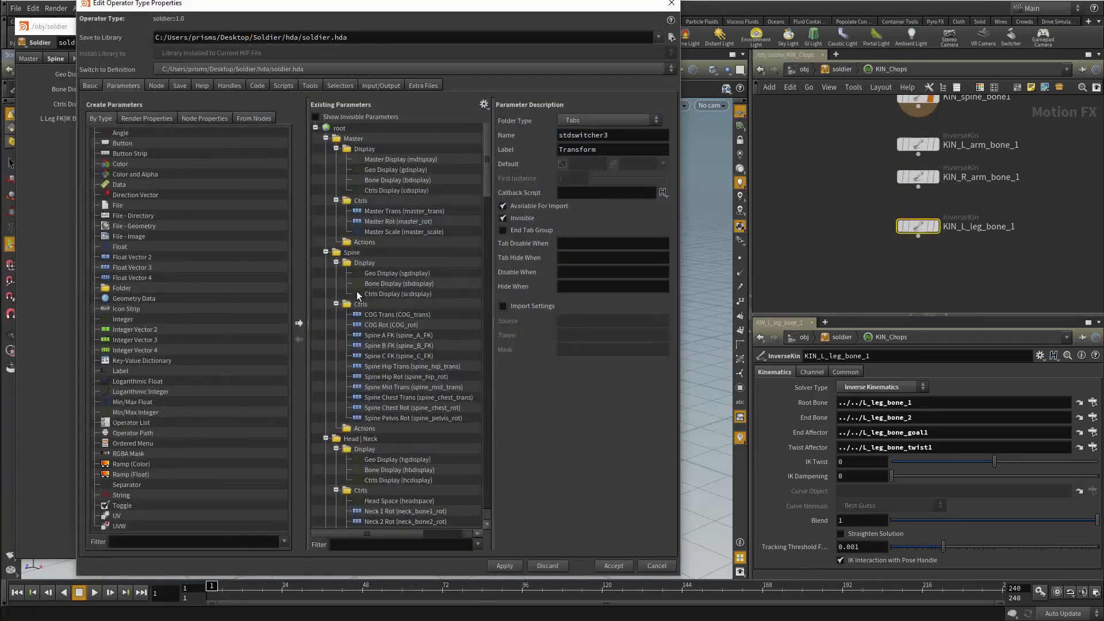
pyautogui.scroll(-20, 358, 291)
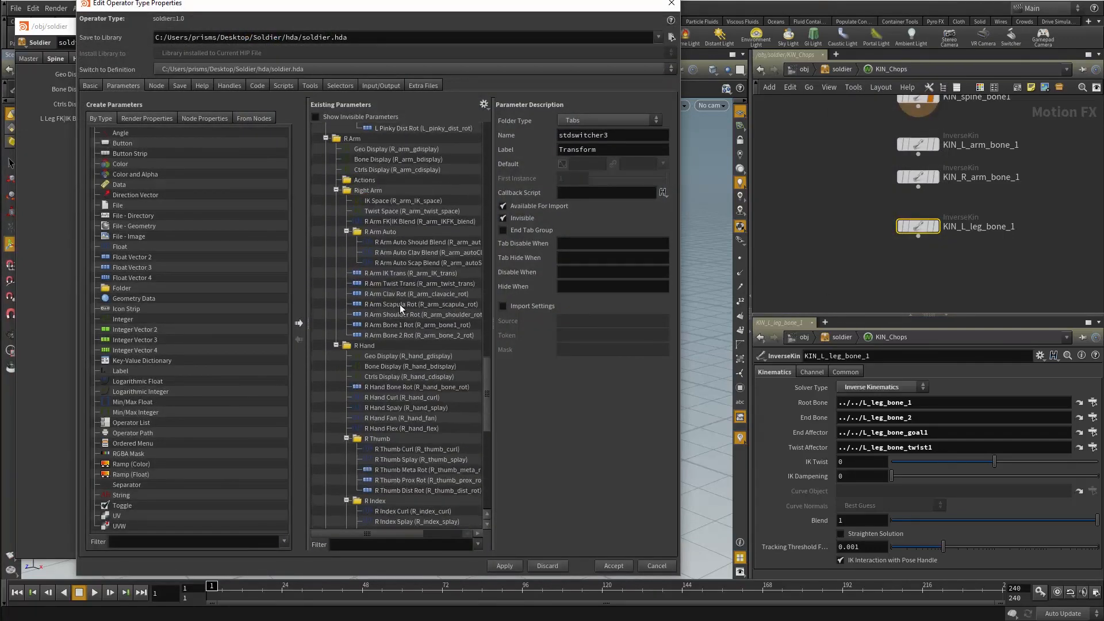
pyautogui.scroll(-14, 398, 306)
pyautogui.click(347, 491)
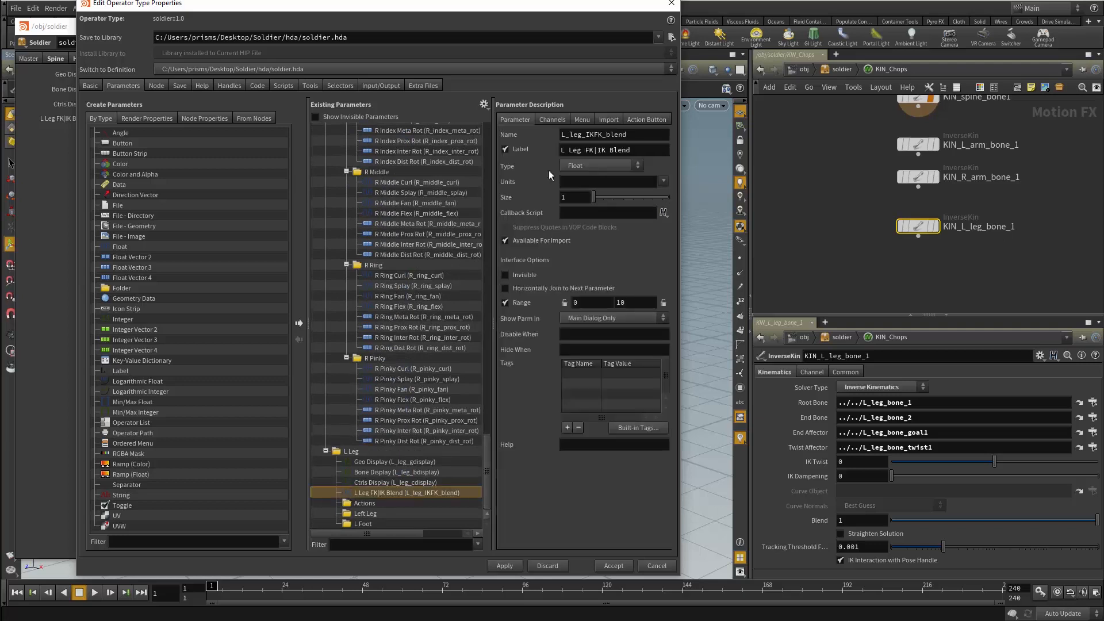
pyautogui.click(554, 121)
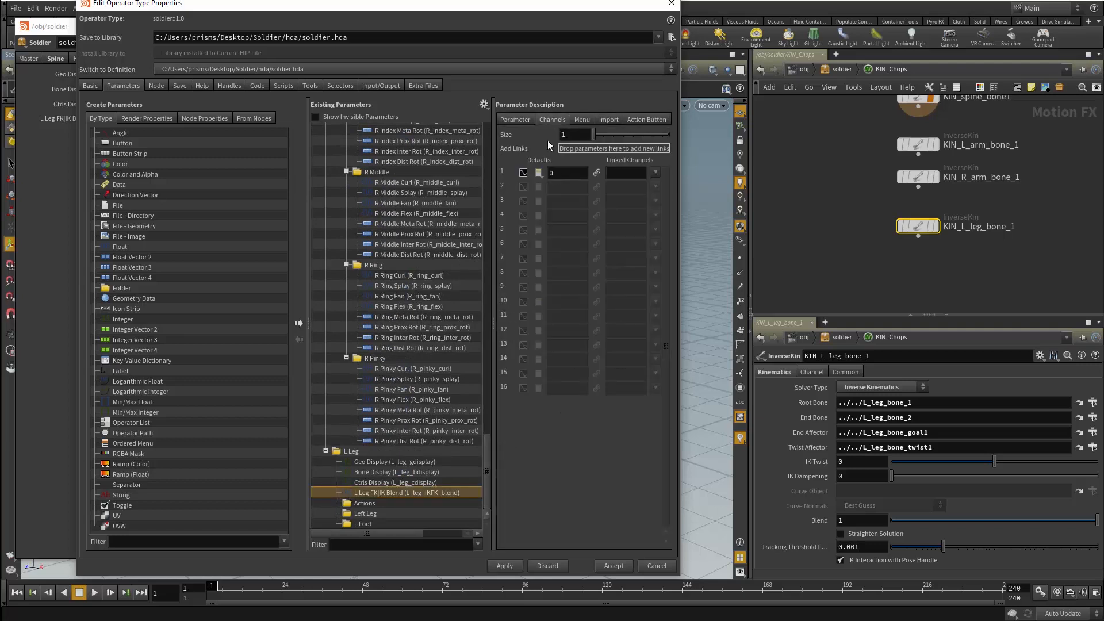
pyautogui.write('1')
pyautogui.press('Return')
pyautogui.click(613, 566)
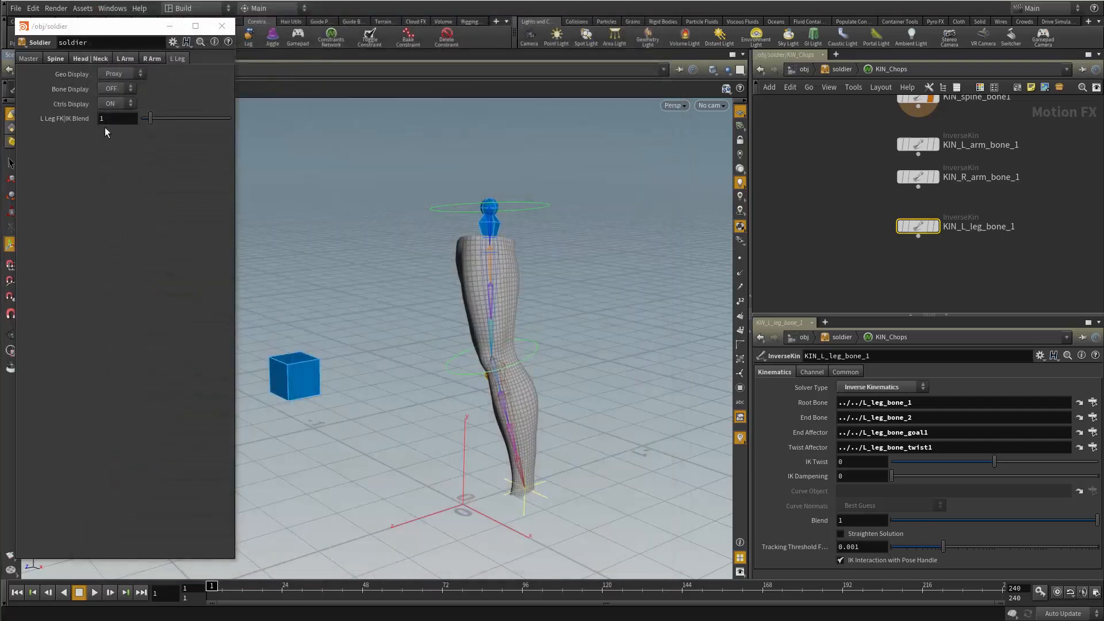
# Set the upper range limit of the L Leg FK|IK Blend parameter to 1, lock that limit, and accept the type properties
pyautogui.rightClick(836, 71)
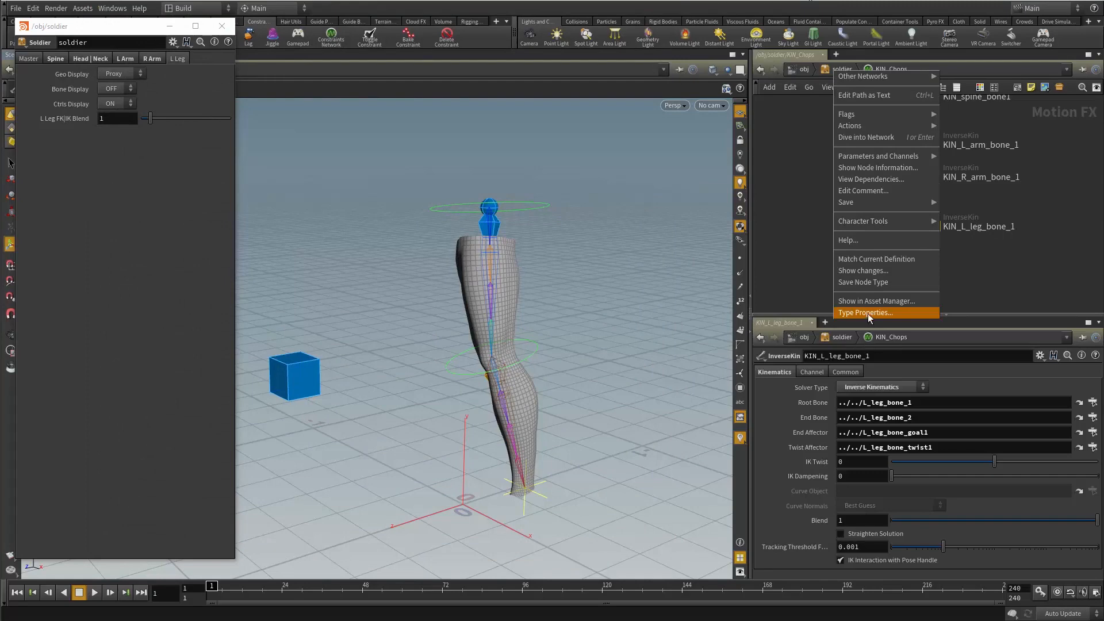
pyautogui.click(868, 313)
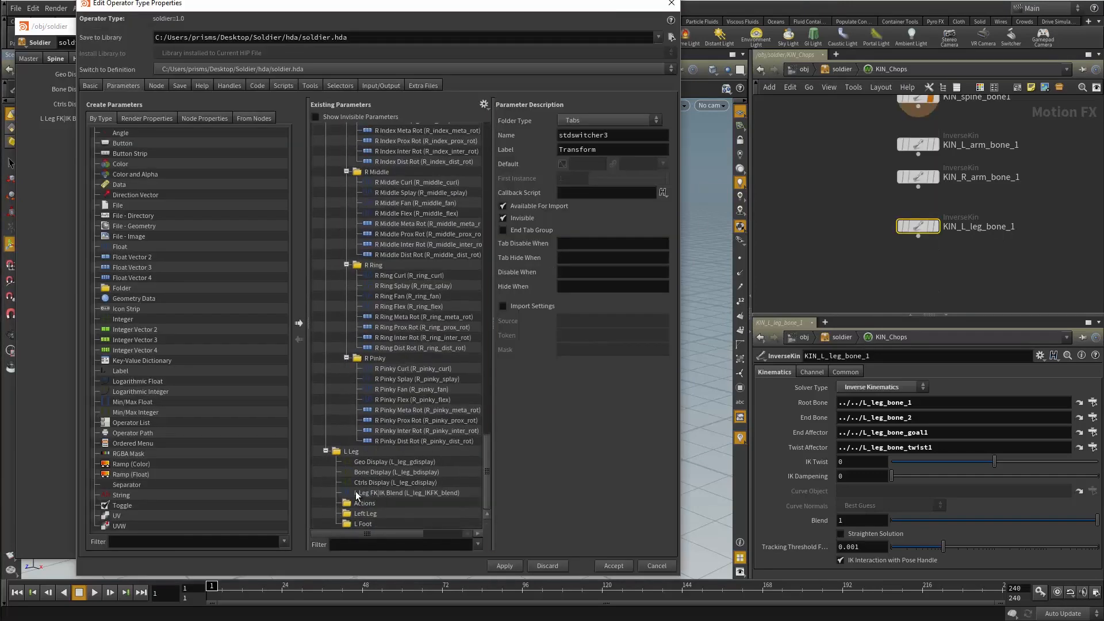
pyautogui.click(357, 493)
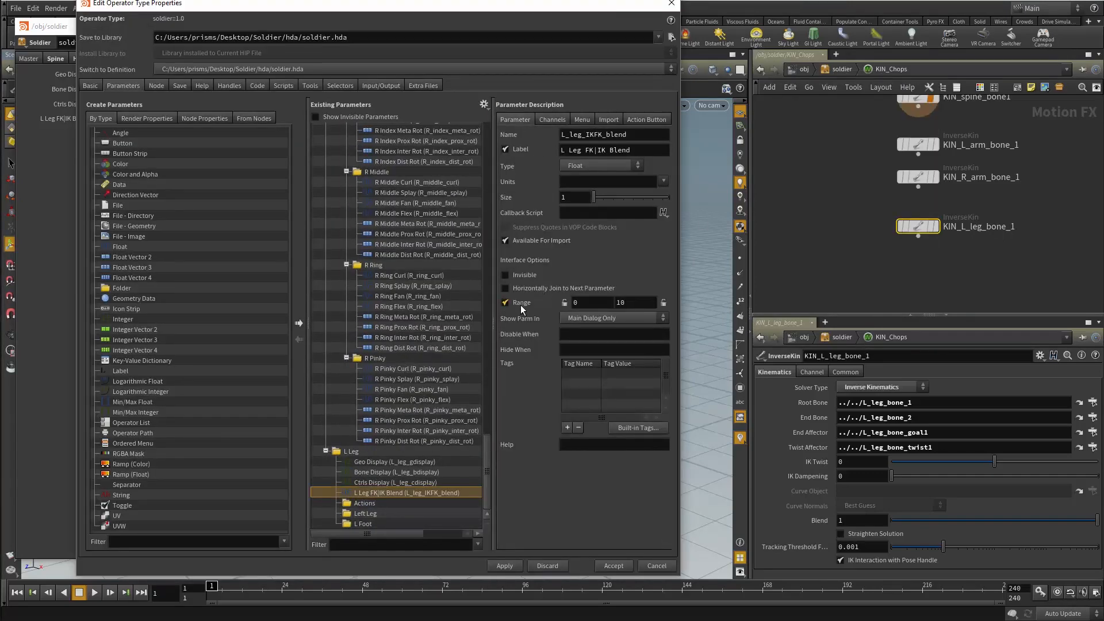
pyautogui.doubleClick(639, 302)
pyautogui.write('1')
pyautogui.click(663, 302)
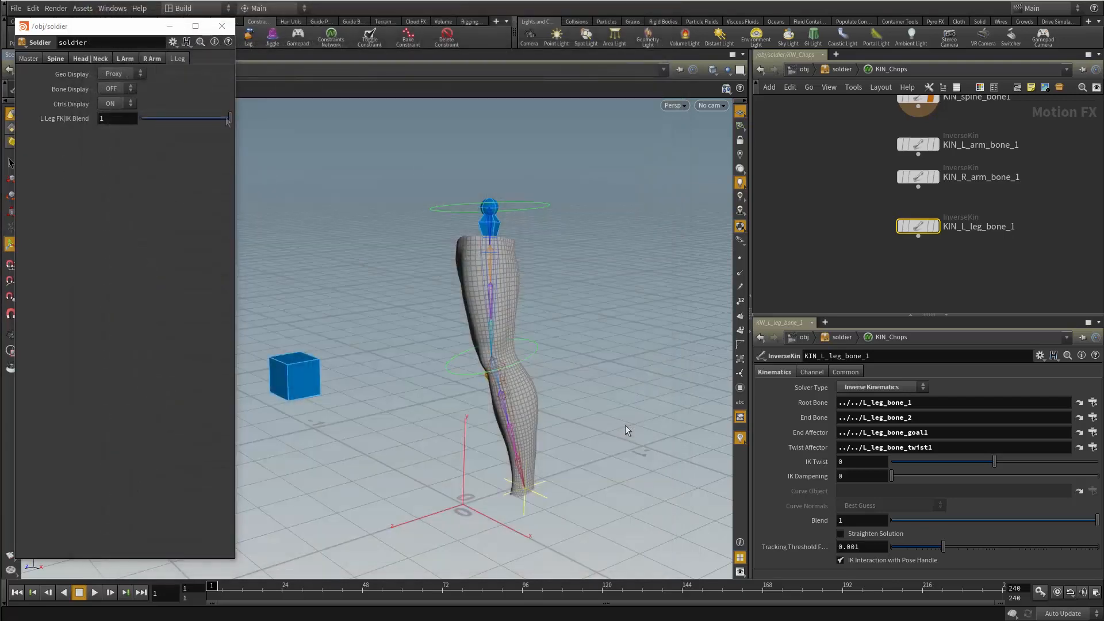
# Test the L Leg FK|IK Blend slider by sweeping it down to 0 and back to 1
pyautogui.click(226, 118)
pyautogui.moveTo(225, 116); pyautogui.dragTo(127, 116)
pyautogui.moveTo(202, 118); pyautogui.dragTo(231, 118)
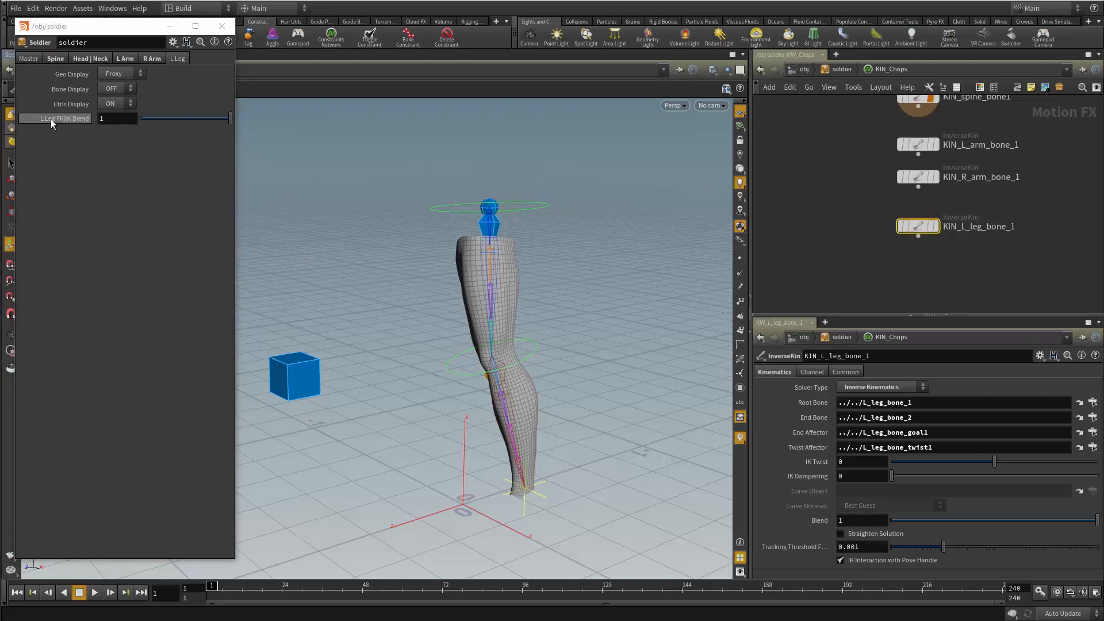
# Link the Blend of KIN_L_leg_bone_1 to L_leg_IKFK_blend with a relative channel reference and check it with the slider
pyautogui.rightClick(861, 519)
pyautogui.click(884, 535)
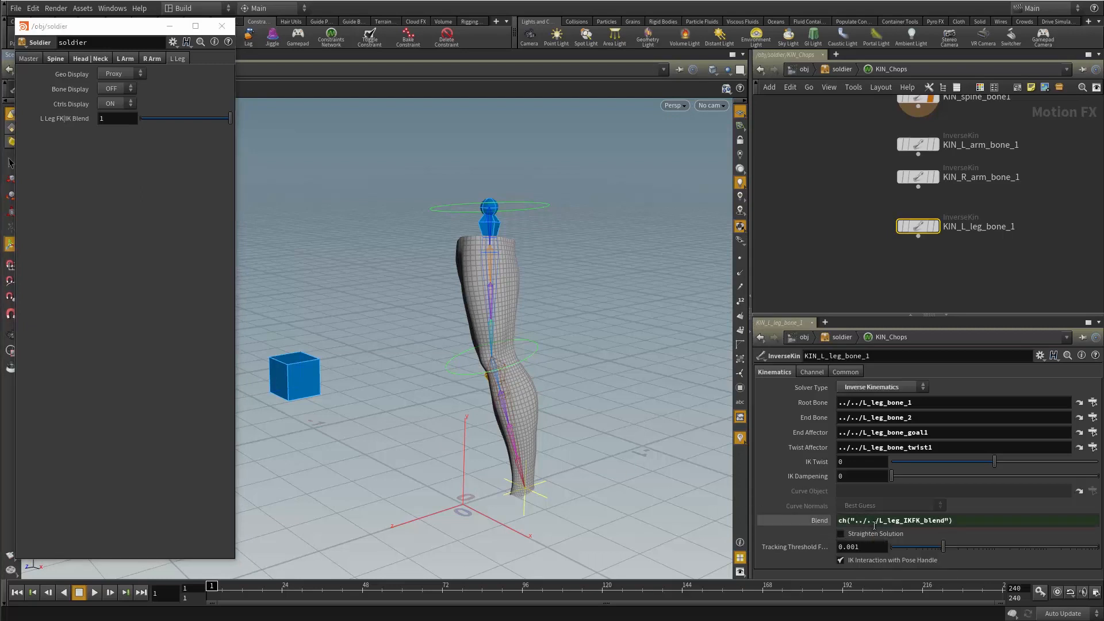
pyautogui.click(824, 522)
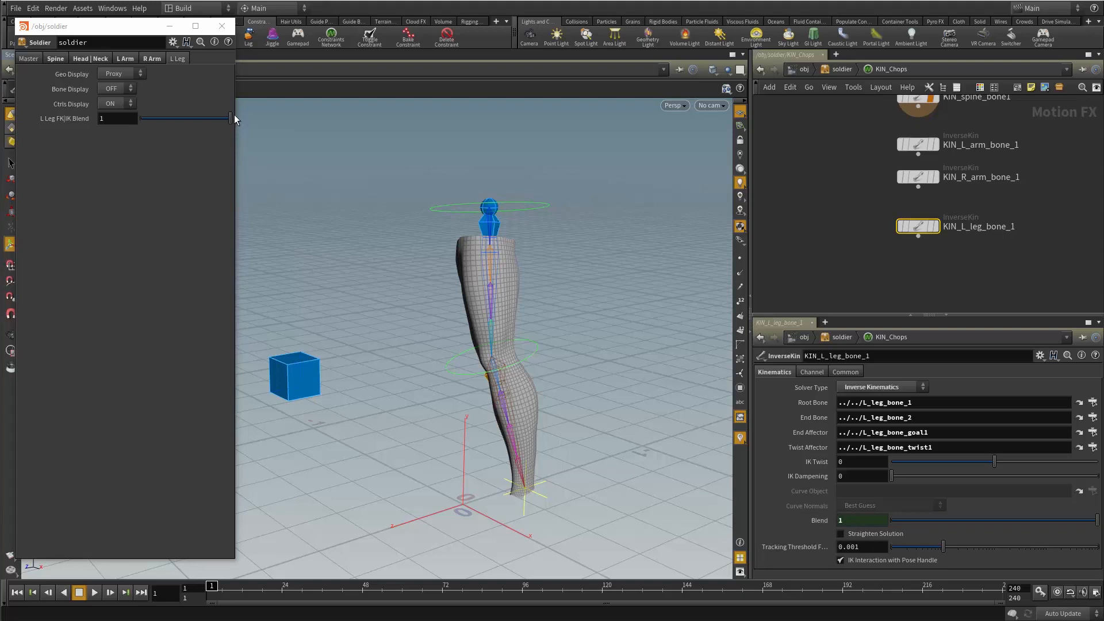
pyautogui.moveTo(230, 118); pyautogui.dragTo(411, 138)
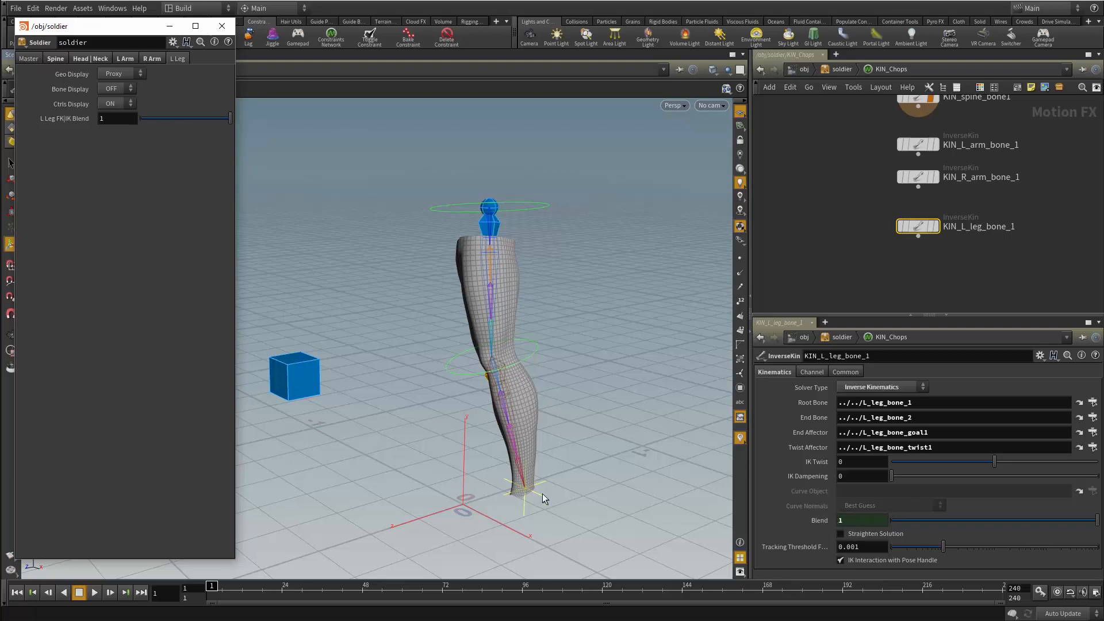
# Enter the constraints network of L_leg_bone_1 and link the simpleblend Blend to L Leg FK|IK Blend as a relative channel reference
pyautogui.press('u')
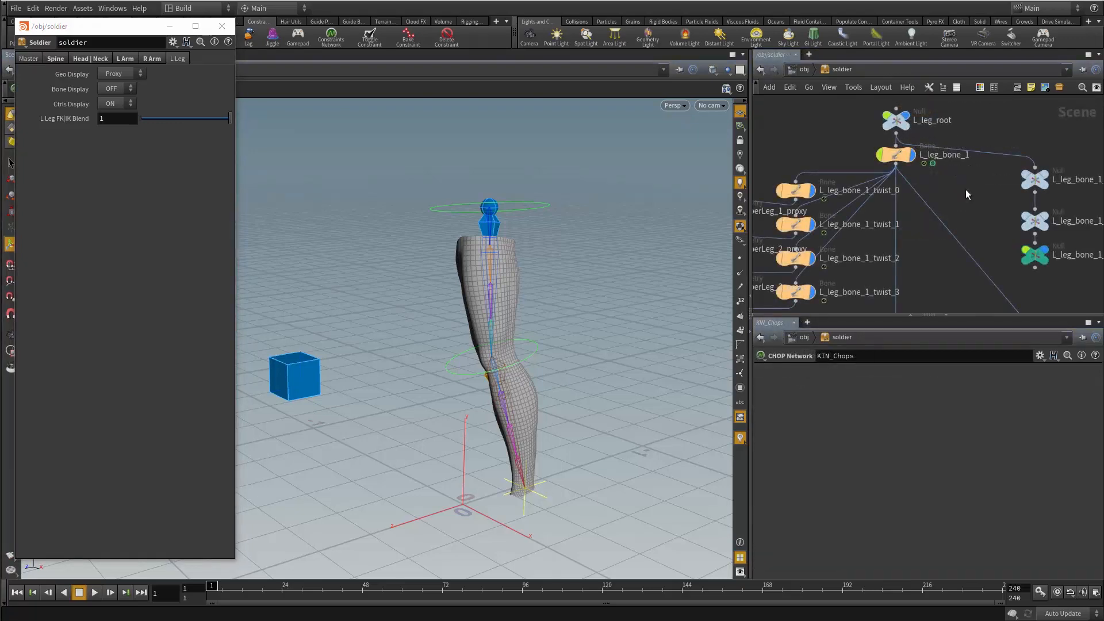
pyautogui.doubleClick(896, 155)
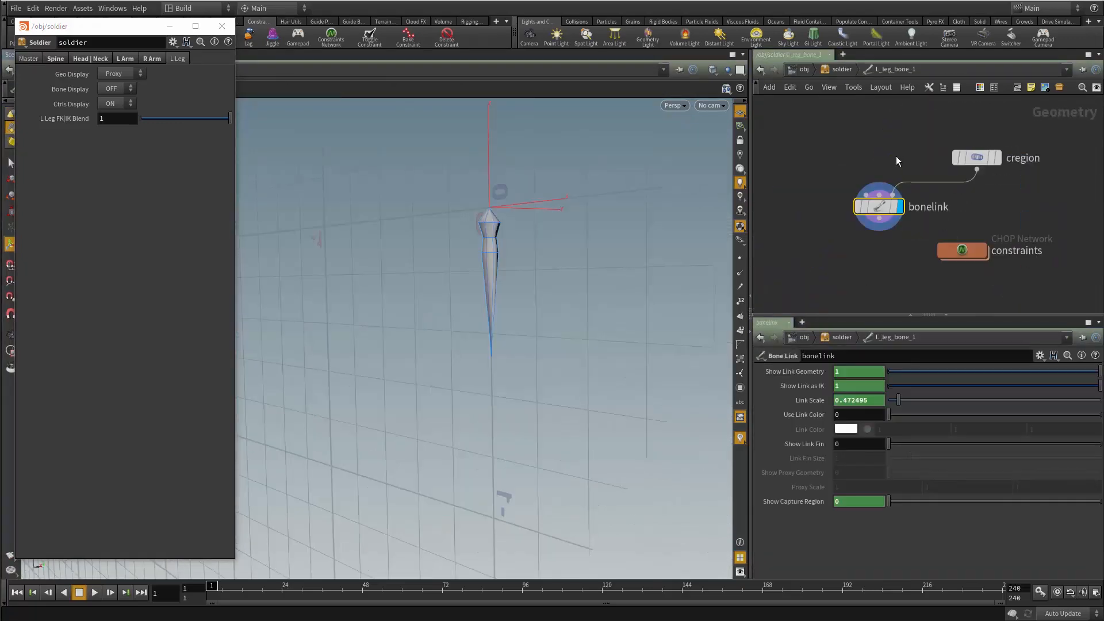
pyautogui.click(968, 248)
pyautogui.doubleClick(968, 248)
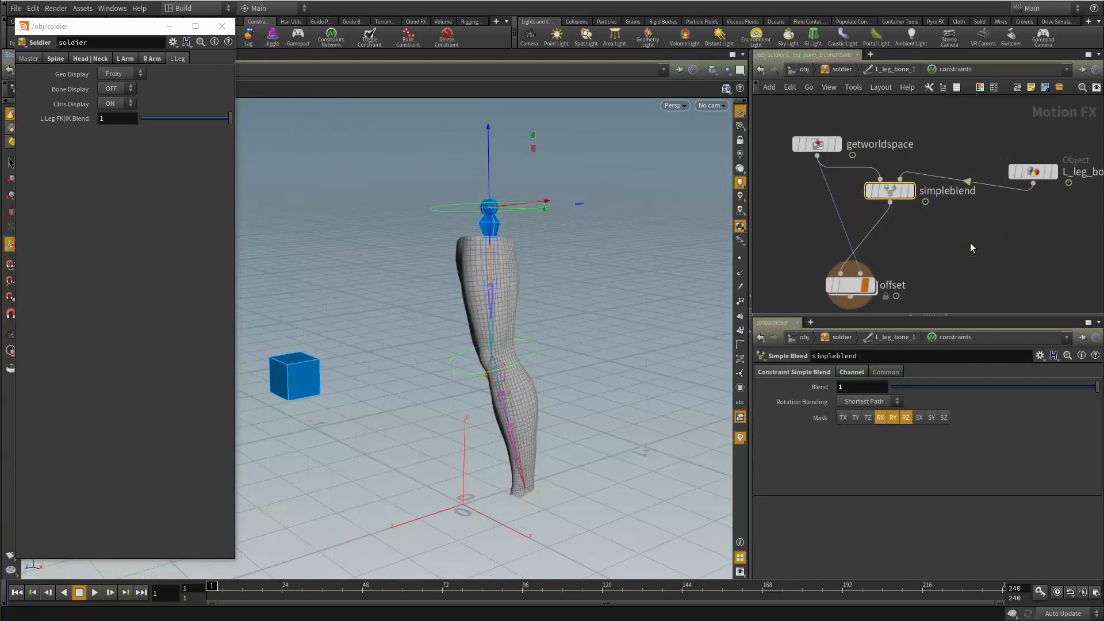
pyautogui.moveTo(971, 244); pyautogui.dragTo(971, 226, button='middle')
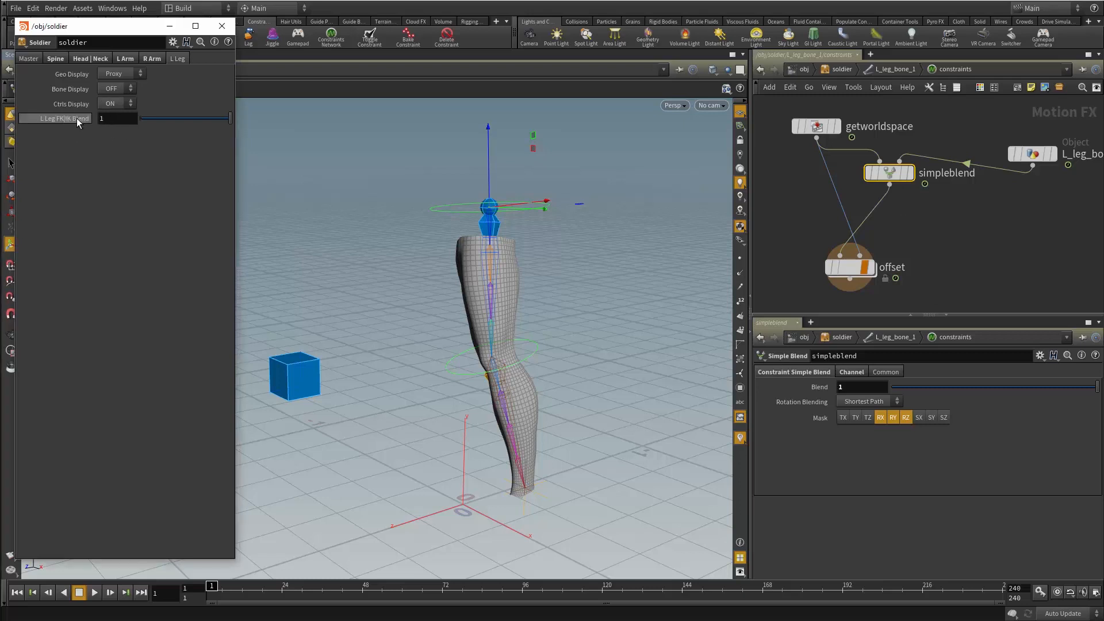
pyautogui.moveTo(867, 360); pyautogui.dragTo(864, 385)
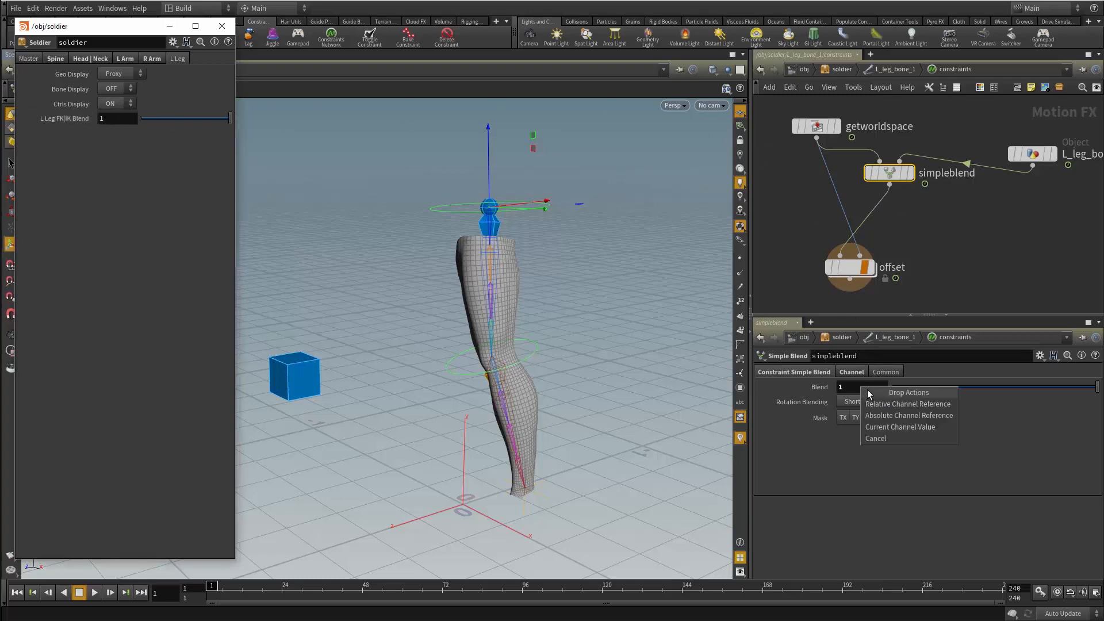
pyautogui.click(898, 405)
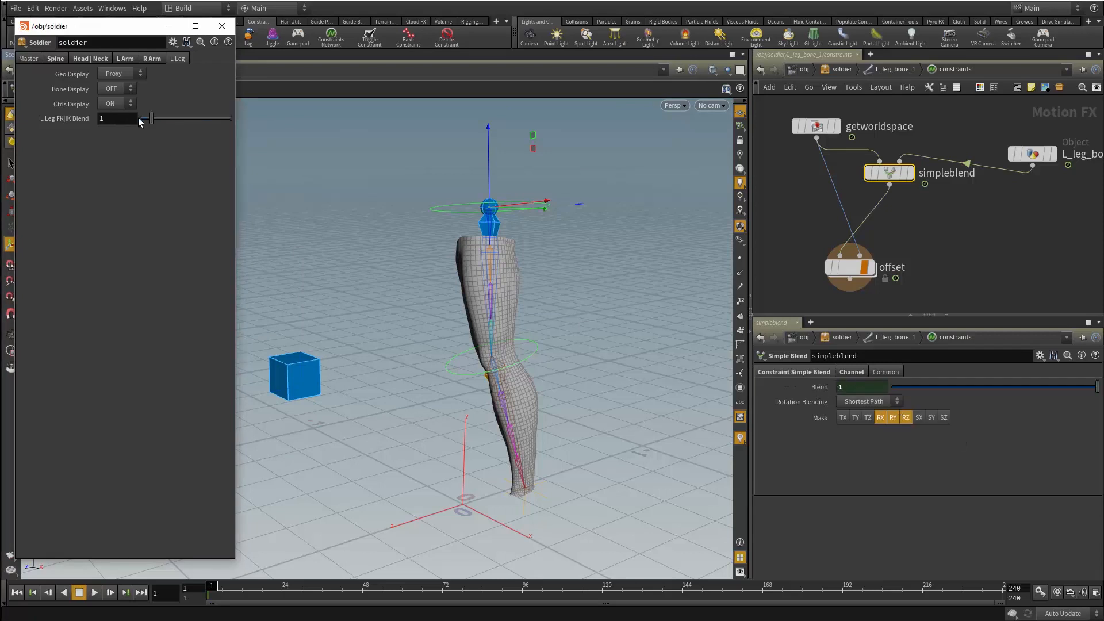
# Invert the simpleblend Blend expression to 1-ch("../../../L_leg_IKFK_blend") and test it by sweeping the leg blend slider between 0 and 1
pyautogui.click(817, 386)
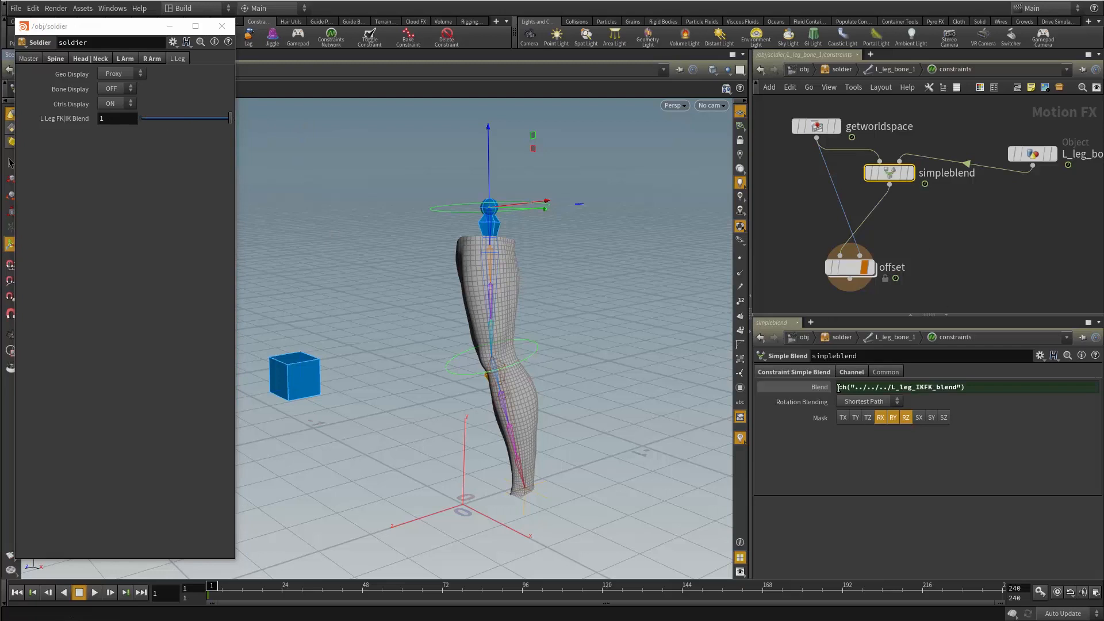
pyautogui.click(838, 388)
pyautogui.write('1-')
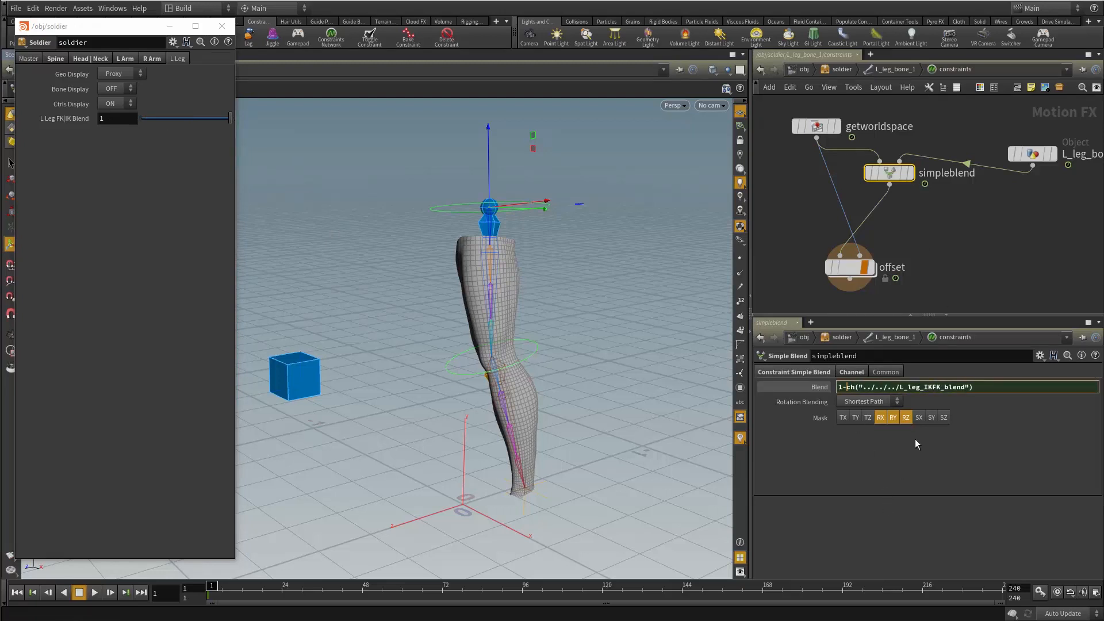
pyautogui.press('Return')
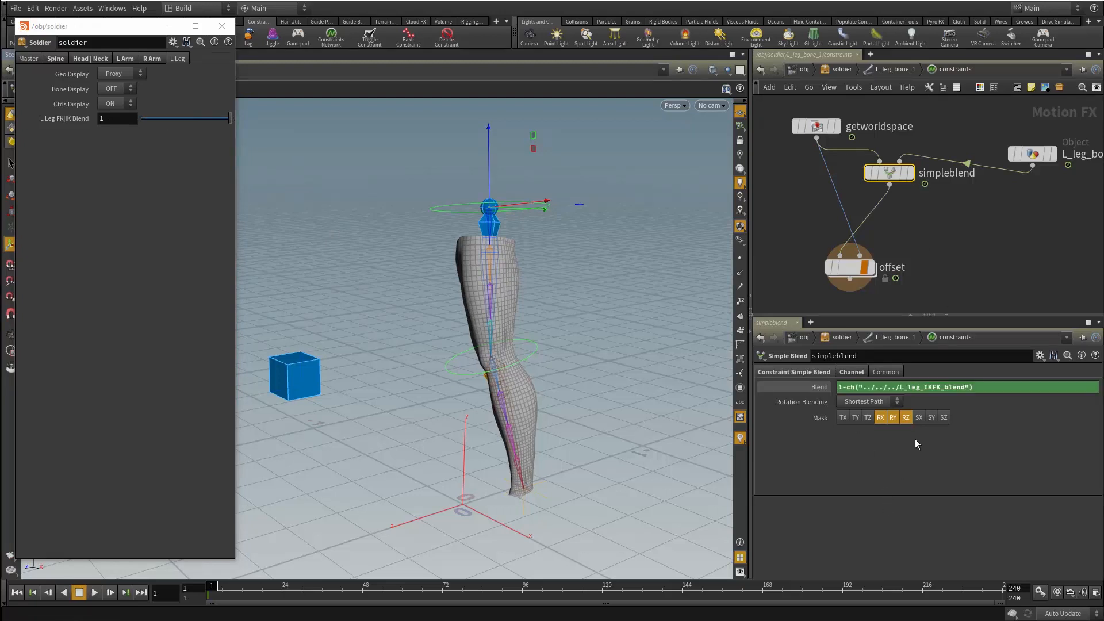
pyautogui.click(813, 386)
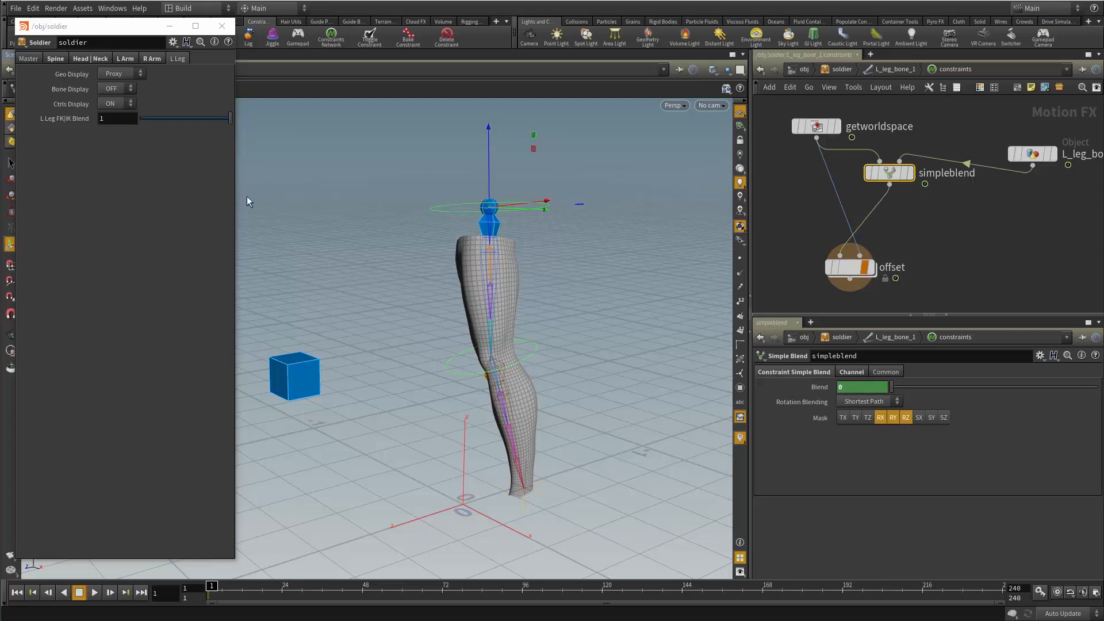
pyautogui.moveTo(230, 118); pyautogui.dragTo(135, 119)
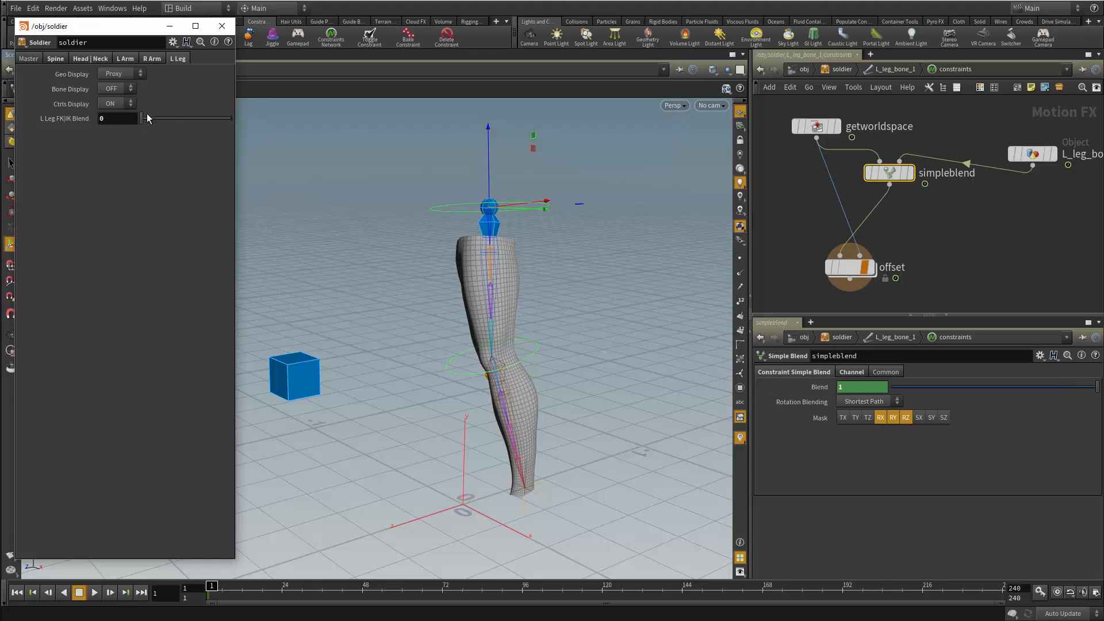
pyautogui.moveTo(142, 119); pyautogui.dragTo(273, 124)
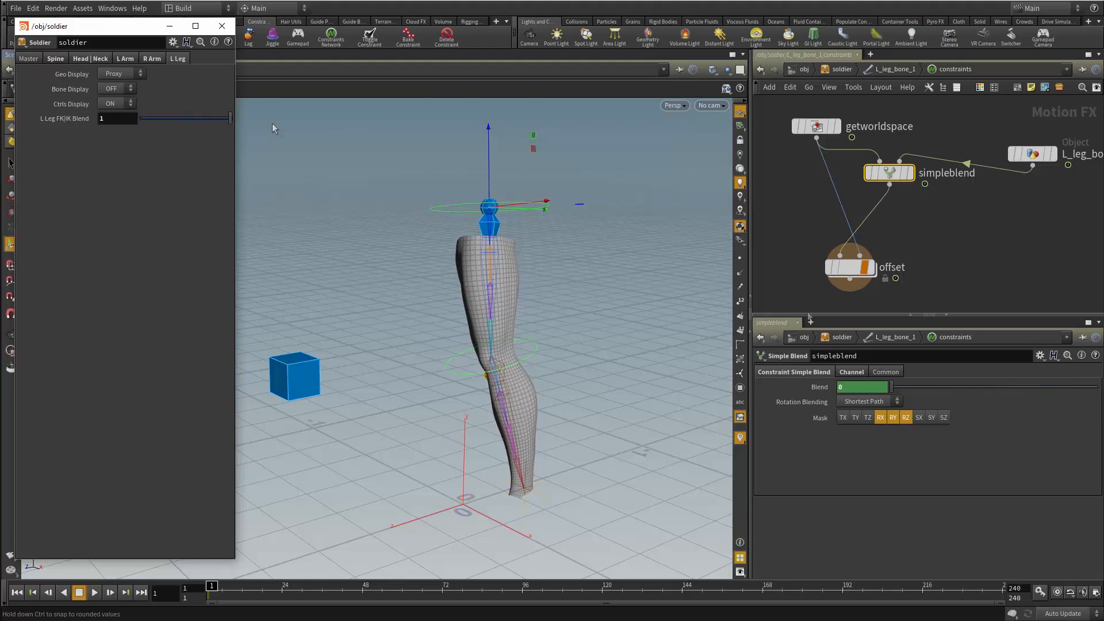
# Apply the same inverted L_leg_IKFK_blend expression to the simpleblend Blend in the constraints network of L_leg_bone_2
pyautogui.click(819, 386)
pyautogui.click(881, 387)
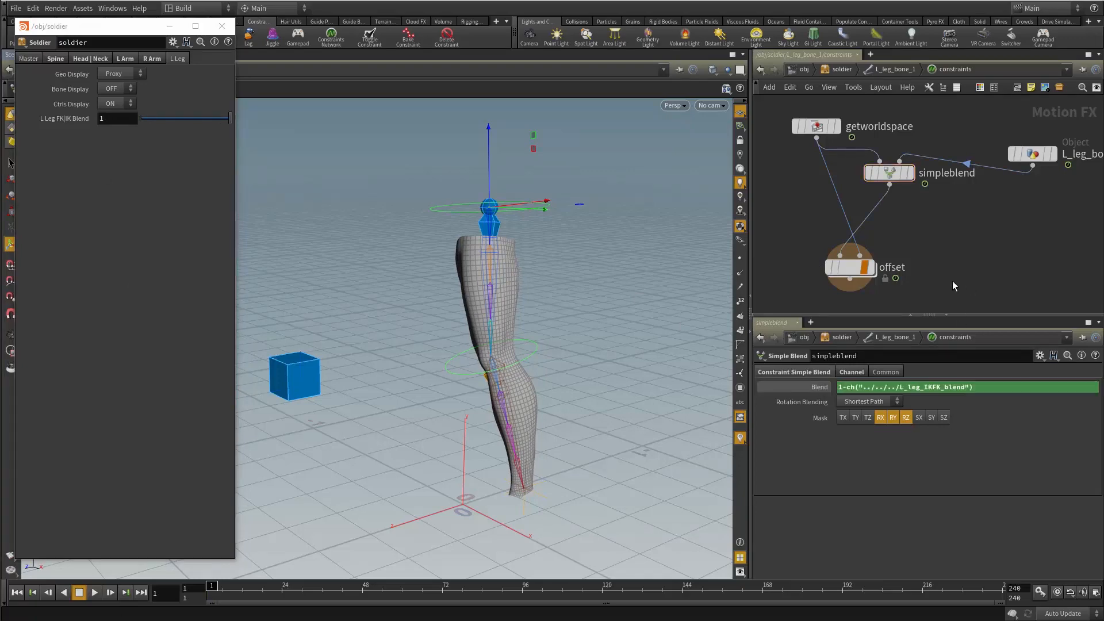
pyautogui.press('u')
pyautogui.press('u')
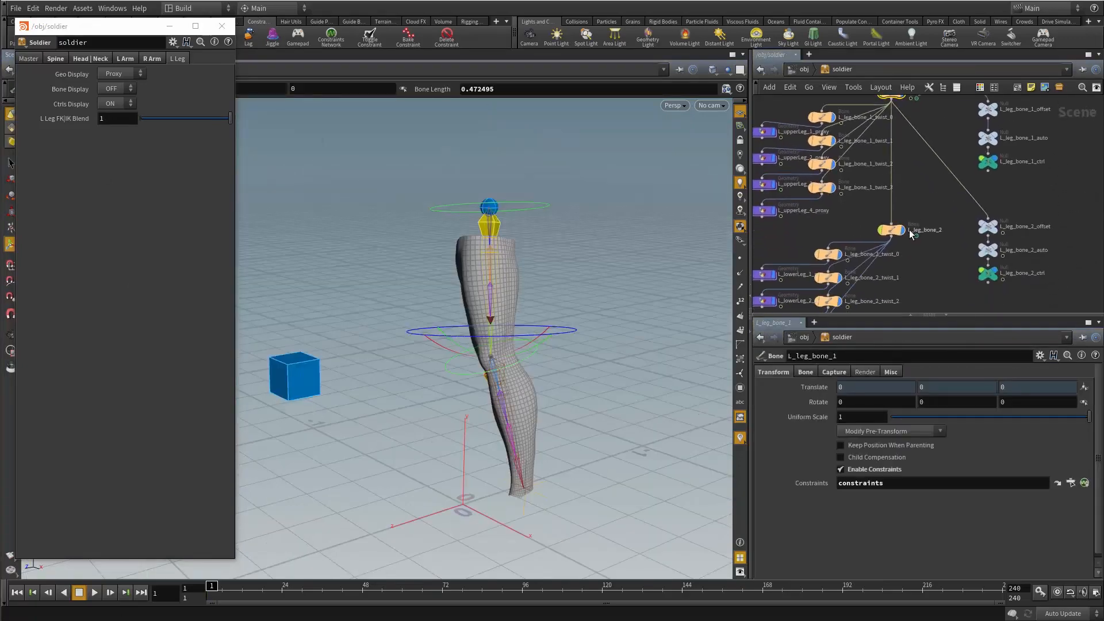
pyautogui.doubleClick(898, 230)
pyautogui.doubleClick(963, 250)
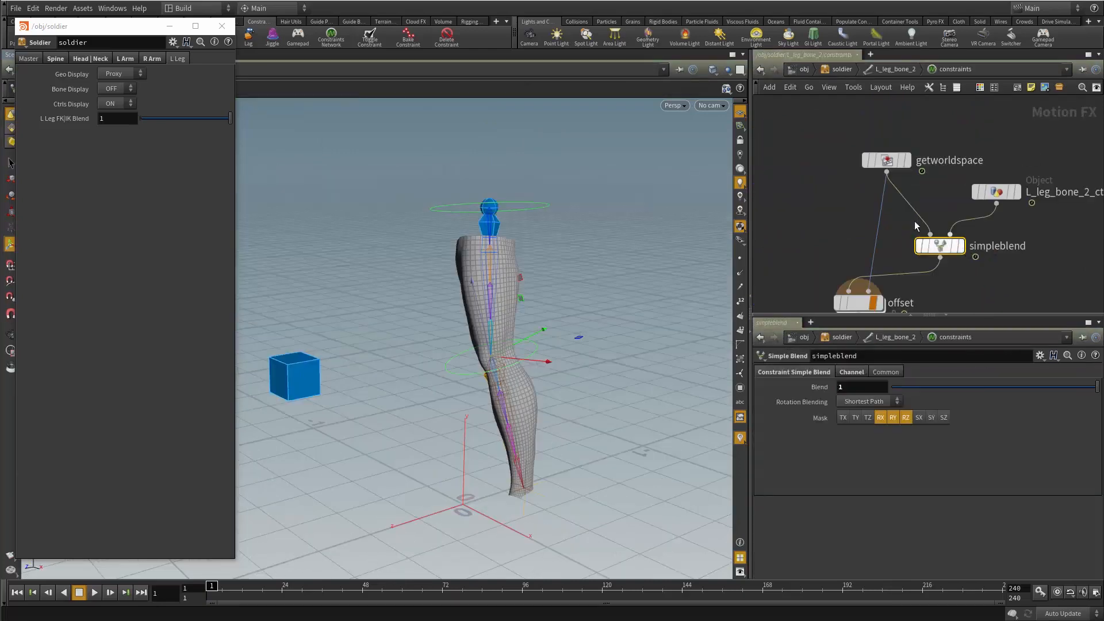
pyautogui.click(876, 387)
pyautogui.press('Return')
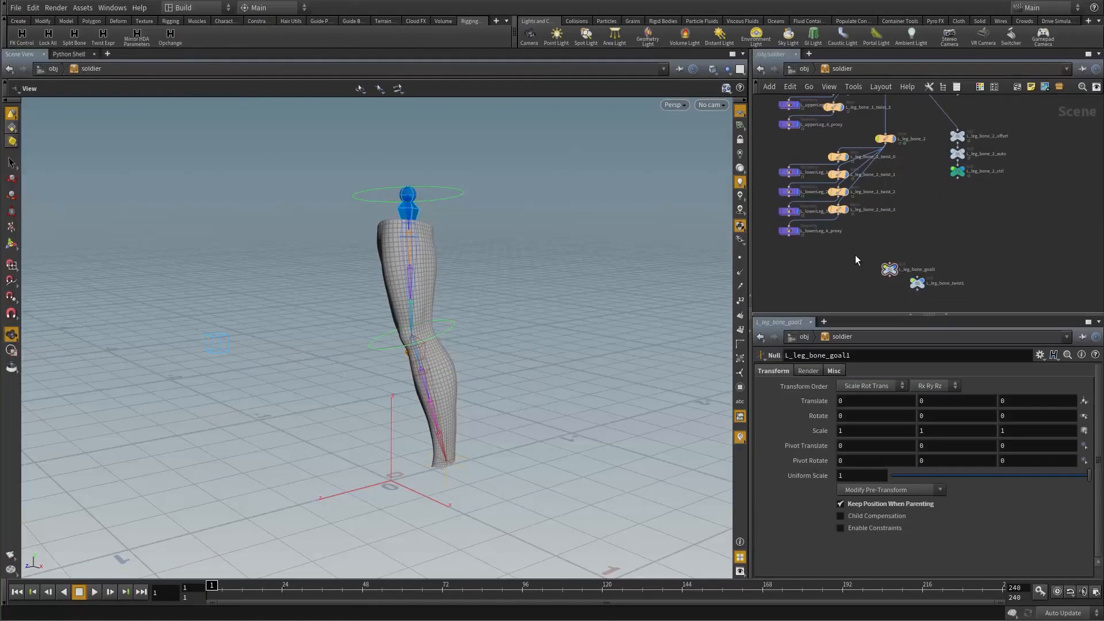
# Try moving the L_leg_bone_goal1 null with the Move tool and undo the change
pyautogui.scroll(4, 889, 285)
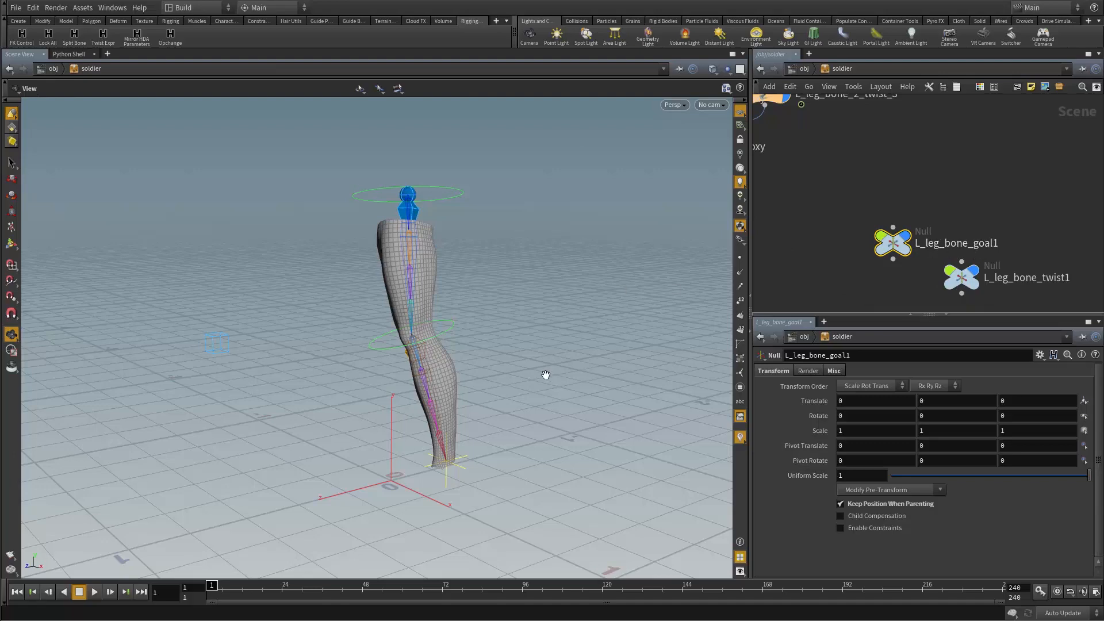
pyautogui.press('t')
pyautogui.keyDown('alt'); pyautogui.moveTo(516, 400); pyautogui.dragTo(456, 356); pyautogui.keyUp('alt')
pyautogui.hotkey('ctrl', 'z')
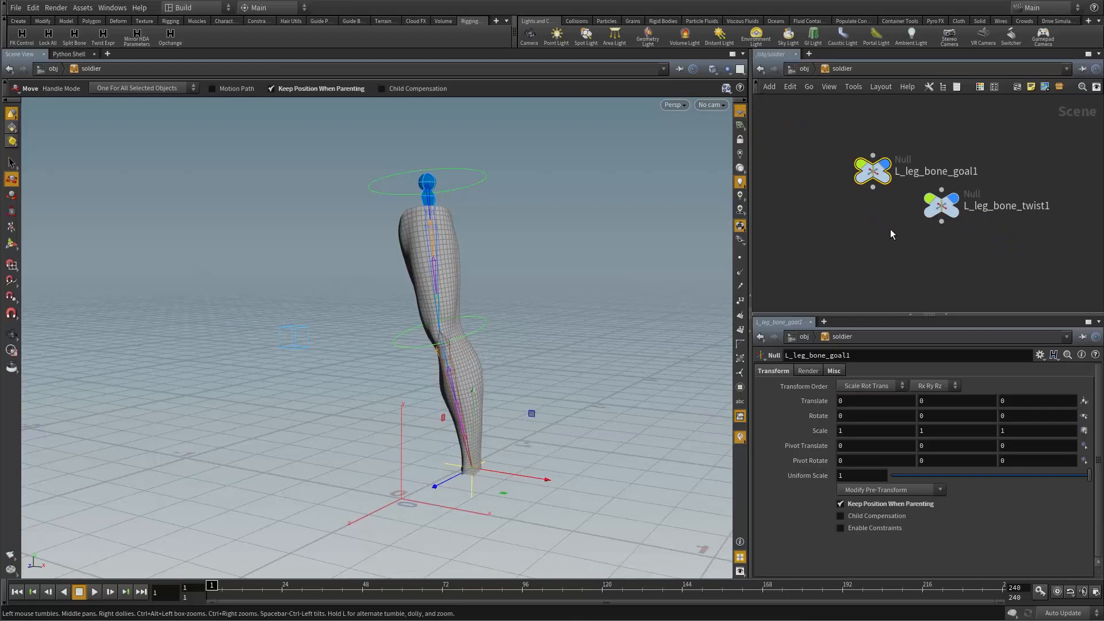
# Rename the goal and twist nulls to L_leg_bone_goal and L_leg_bone_twist, and space them apart in the network
pyautogui.doubleClick(944, 173)
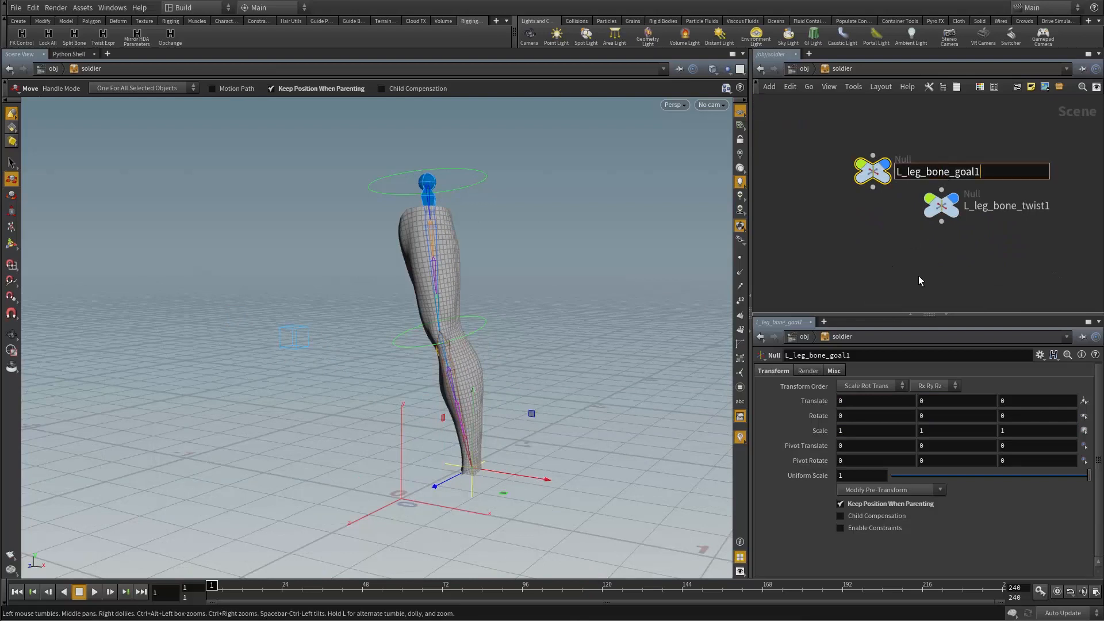
pyautogui.press('BackSpace')
pyautogui.press('Return')
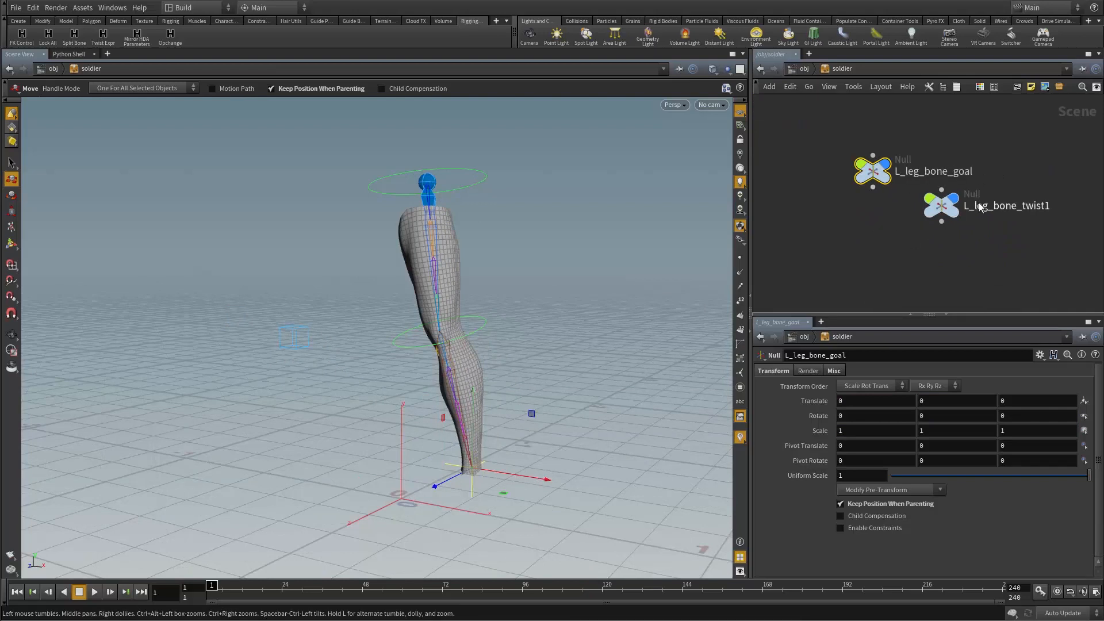
pyautogui.doubleClick(1009, 206)
pyautogui.press('BackSpace')
pyautogui.press('Return')
pyautogui.moveTo(942, 210); pyautogui.dragTo(1056, 183)
# Create an FK Control hierarchy for the L_leg_bone_goal null with the prefix L_leg_IK
pyautogui.scroll(-3, 930, 244)
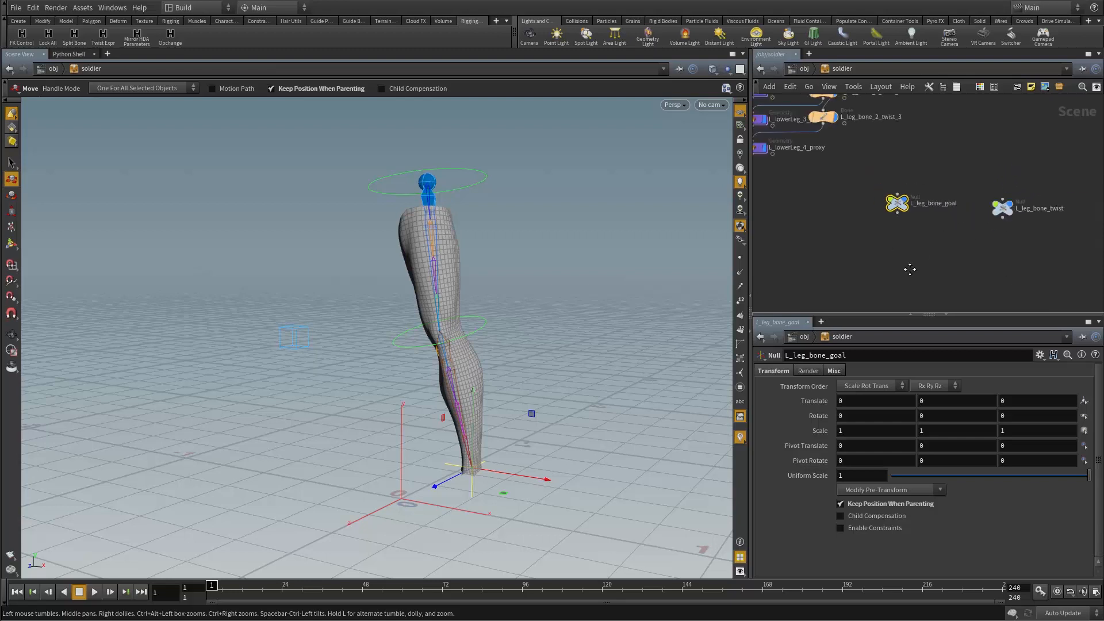
pyautogui.moveTo(910, 268); pyautogui.dragTo(979, 282, button='middle')
pyautogui.click(886, 253)
pyautogui.moveTo(912, 205); pyautogui.dragTo(998, 276)
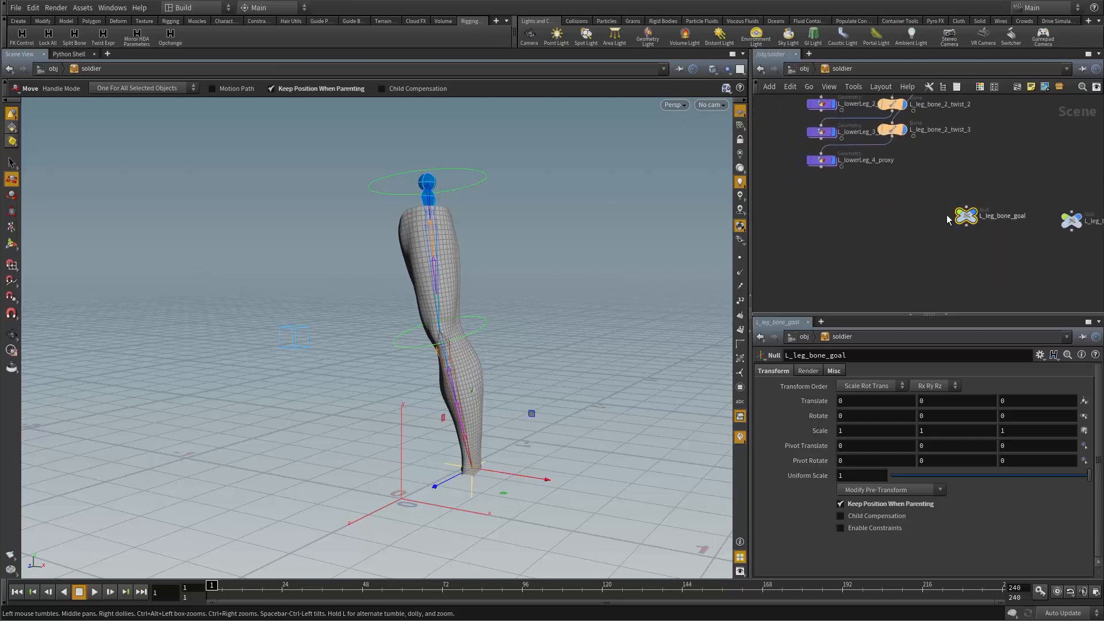
pyautogui.click(21, 36)
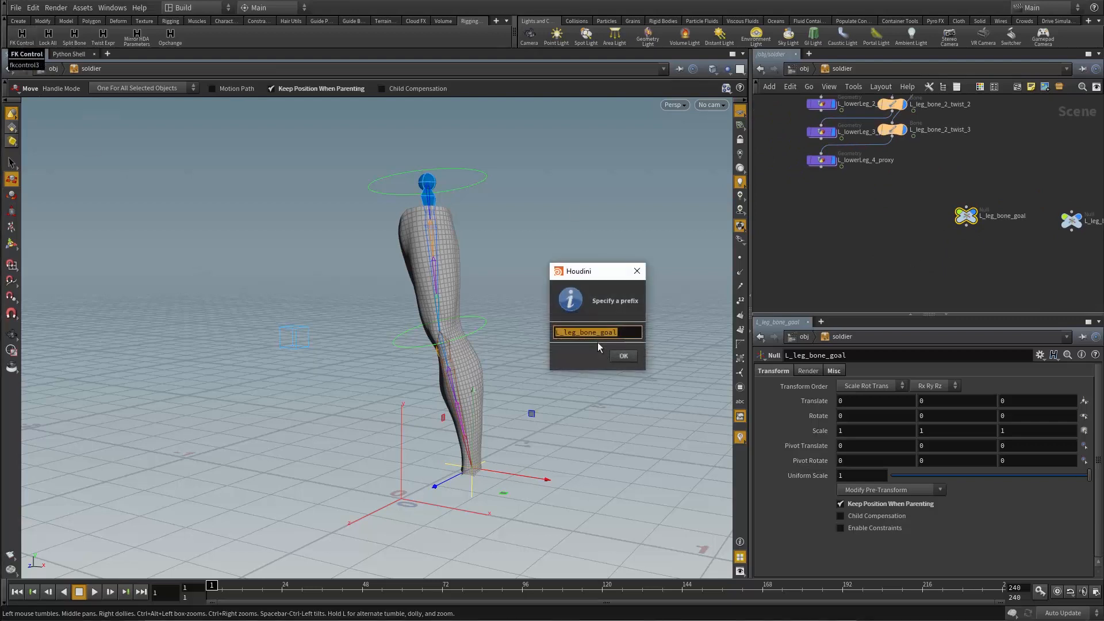
pyautogui.click(590, 333)
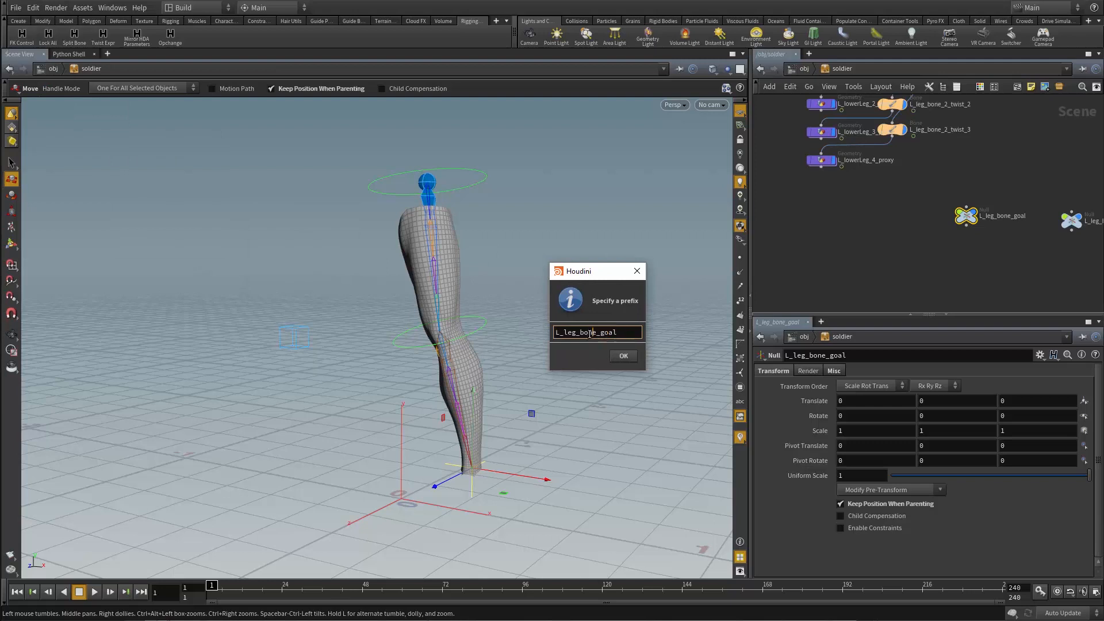
pyautogui.moveTo(584, 332); pyautogui.dragTo(621, 332)
pyautogui.press('BackSpace')
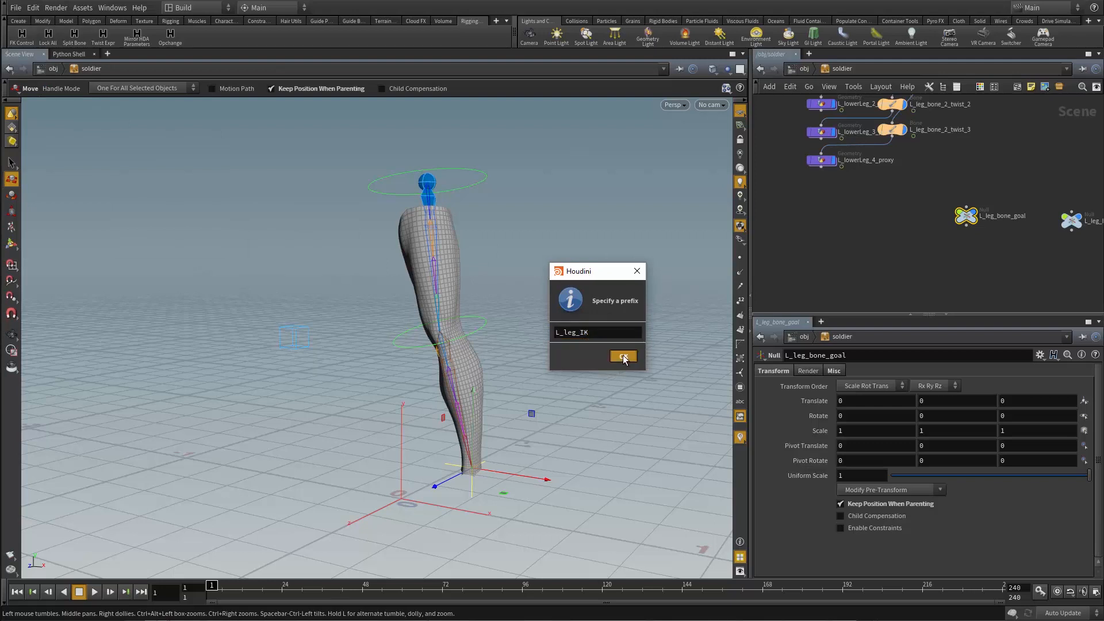
pyautogui.click(624, 356)
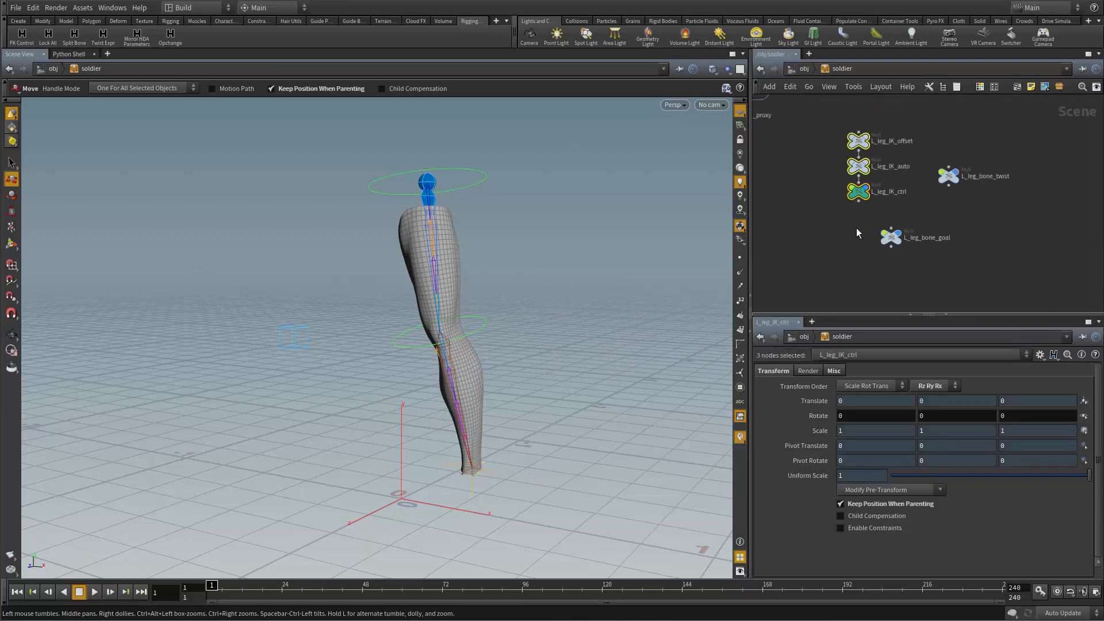
# Parent the L_leg_bone_goal null to L_leg_IK_ctrl
pyautogui.click(891, 237)
pyautogui.press('f')
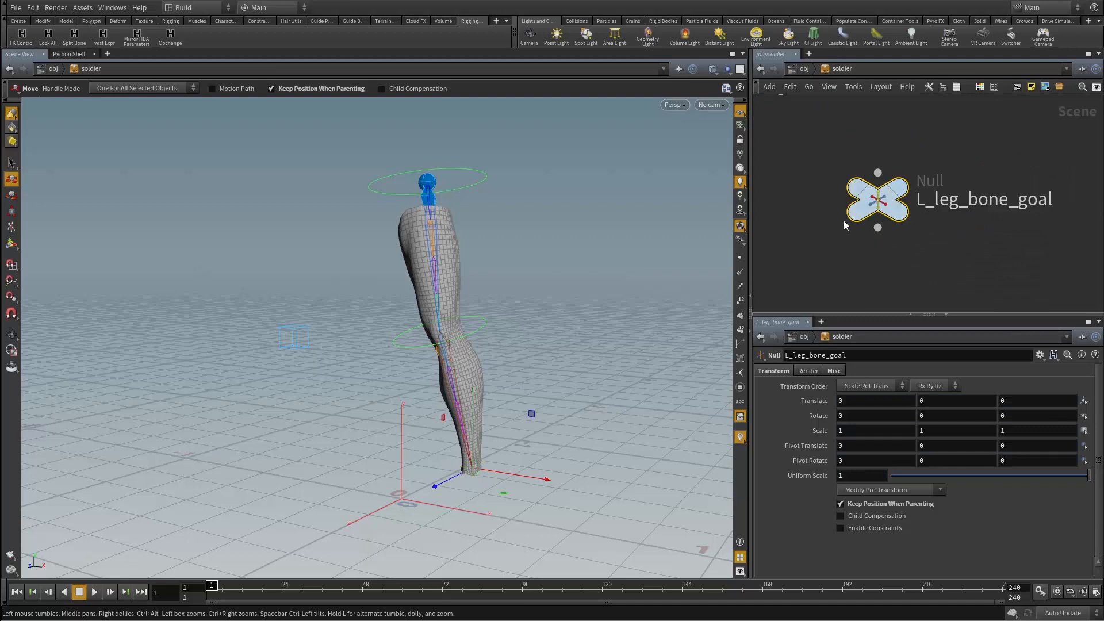
pyautogui.press('h')
pyautogui.click(846, 203)
pyautogui.click(883, 236)
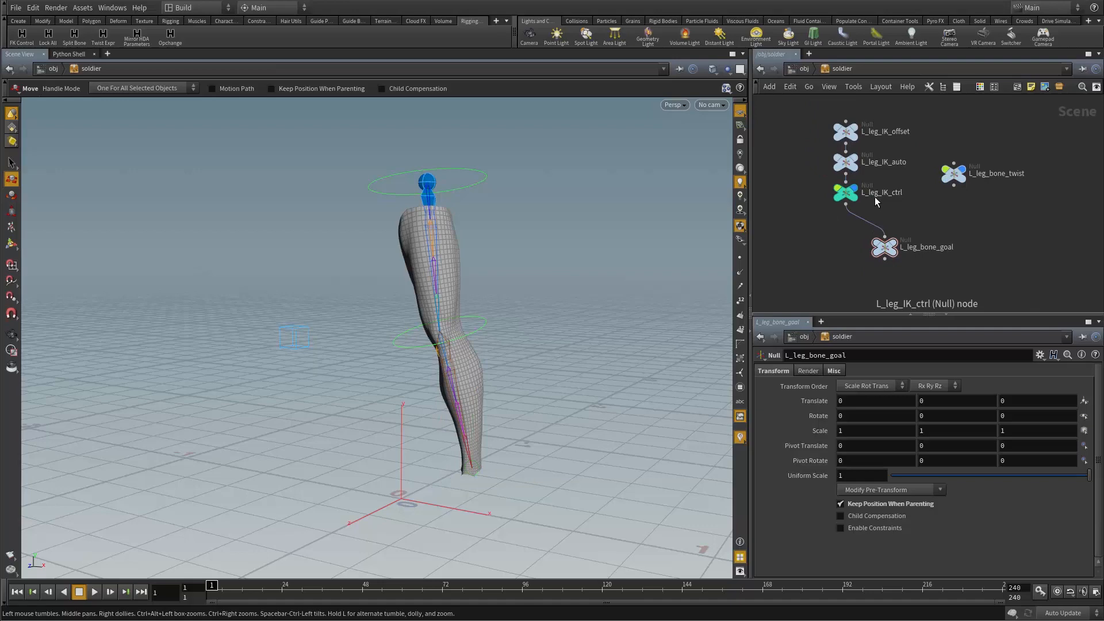
# Set the L_leg_IK_ctrl display uniform scale to 0.2 and its control type to Box
pyautogui.moveTo(808, 184); pyautogui.dragTo(950, 223)
pyautogui.moveTo(950, 223); pyautogui.dragTo(948, 224)
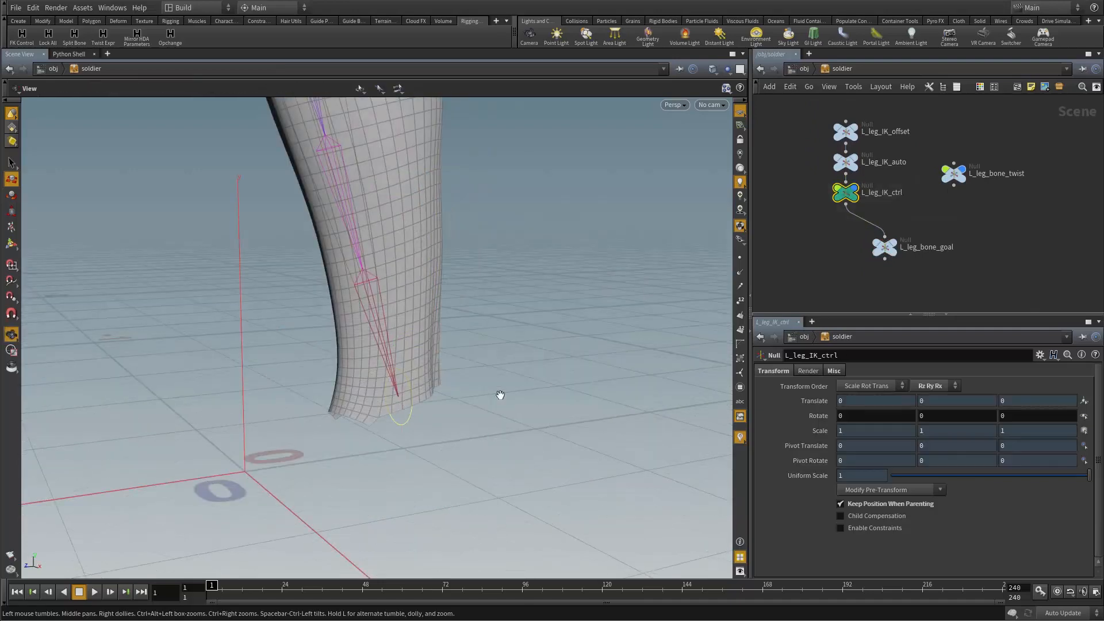
pyautogui.keyDown('alt'); pyautogui.moveTo(427, 405); pyautogui.dragTo(424, 378, button='right'); pyautogui.keyUp('alt')
pyautogui.keyDown('alt'); pyautogui.moveTo(424, 377); pyautogui.dragTo(426, 427, button='middle'); pyautogui.keyUp('alt')
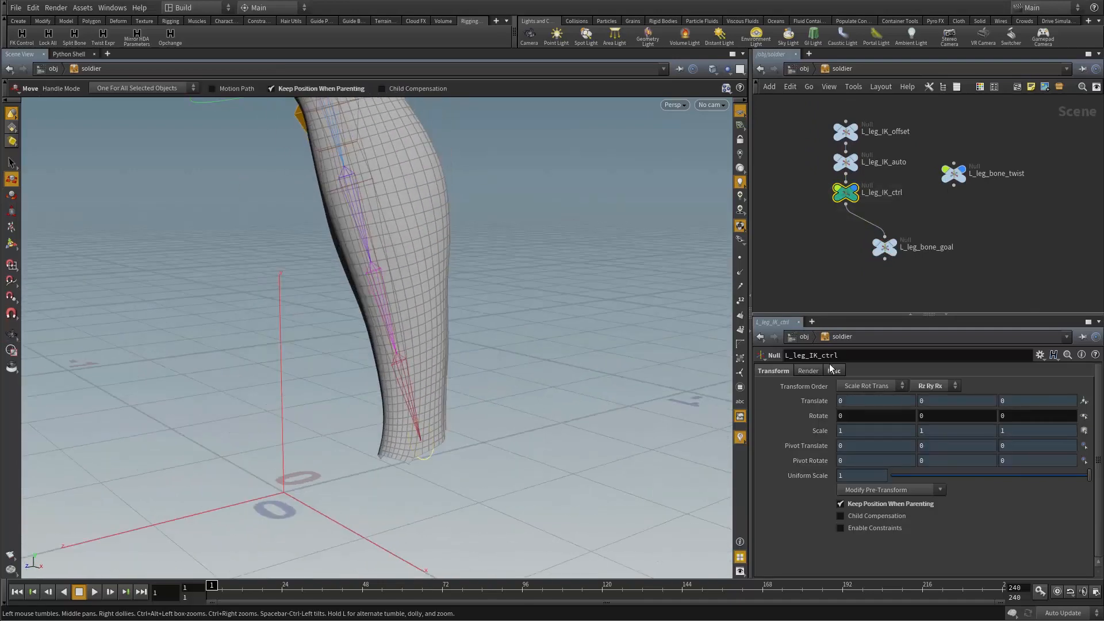
pyautogui.click(834, 371)
pyautogui.click(861, 452)
pyautogui.press('BackSpace')
pyautogui.write('2')
pyautogui.press('Return')
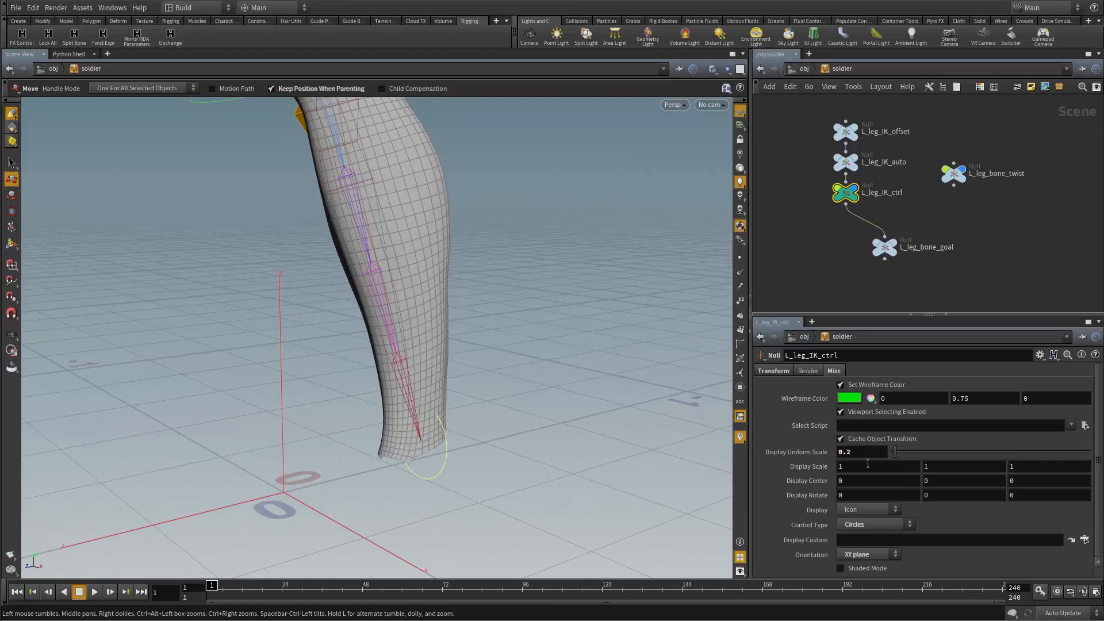
pyautogui.click(864, 524)
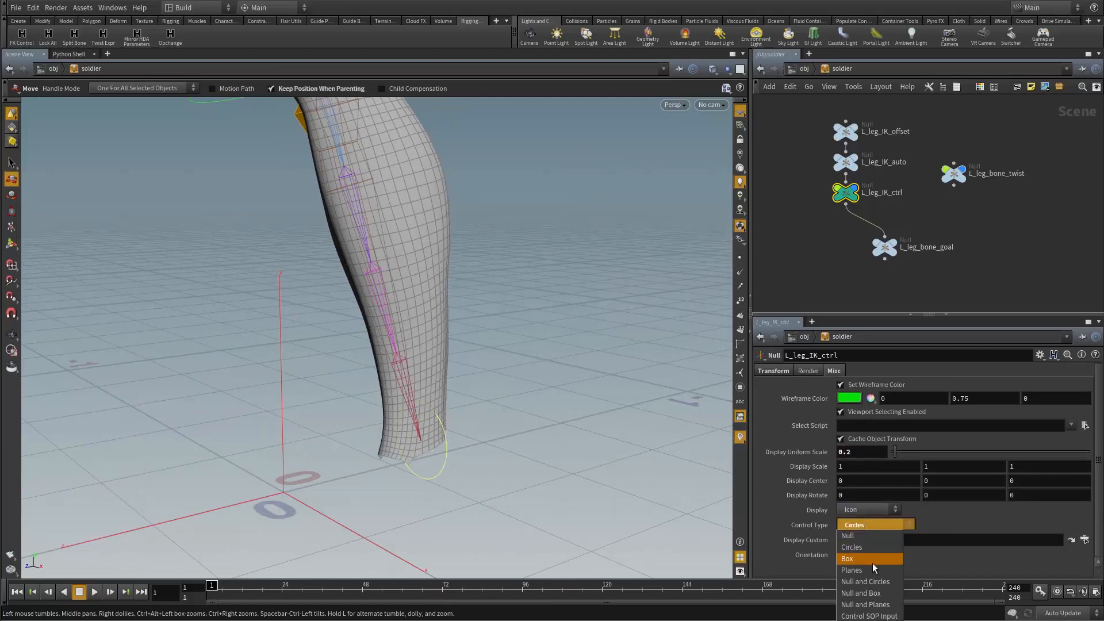
pyautogui.click(872, 562)
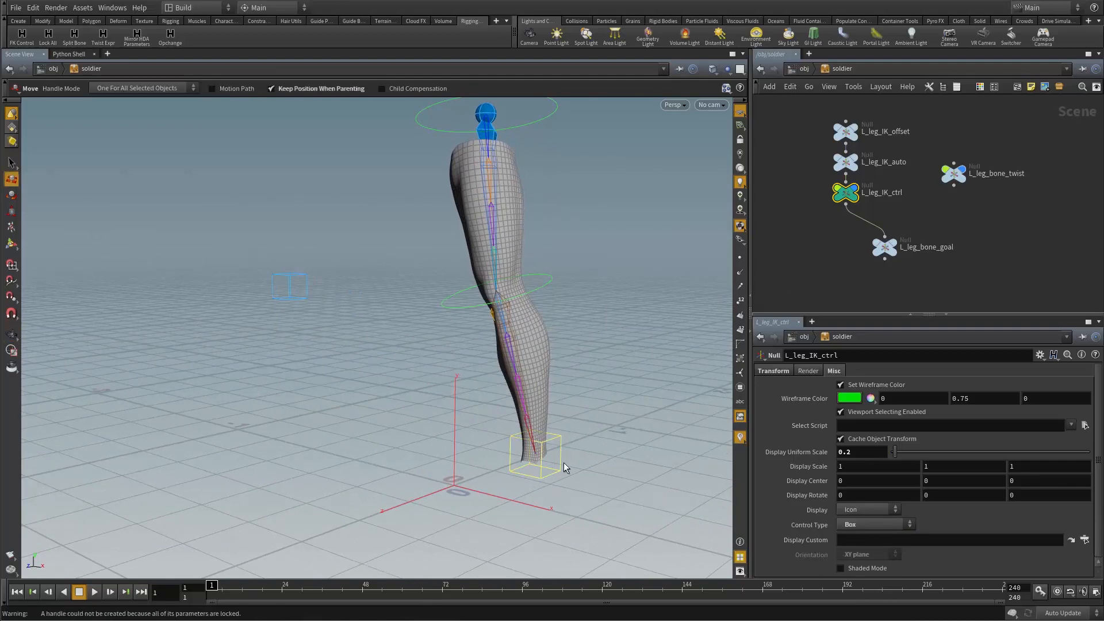
# Unlock Translate and lock Rotate on L_leg_IK_ctrl, then test-move the control and undo the move
pyautogui.click(772, 371)
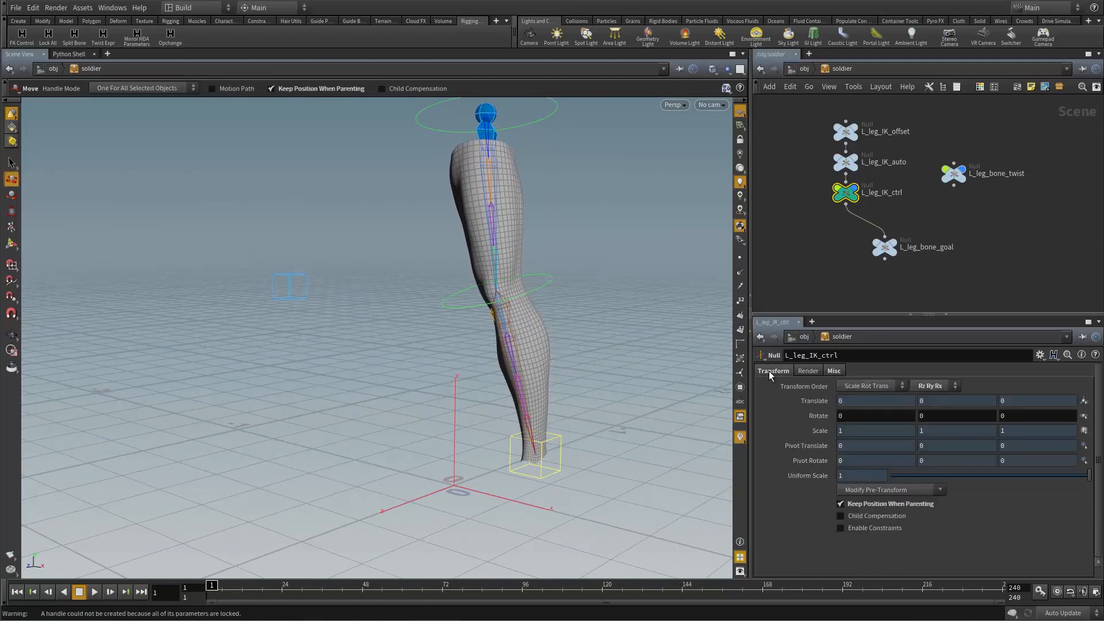
pyautogui.rightClick(818, 400)
pyautogui.click(850, 544)
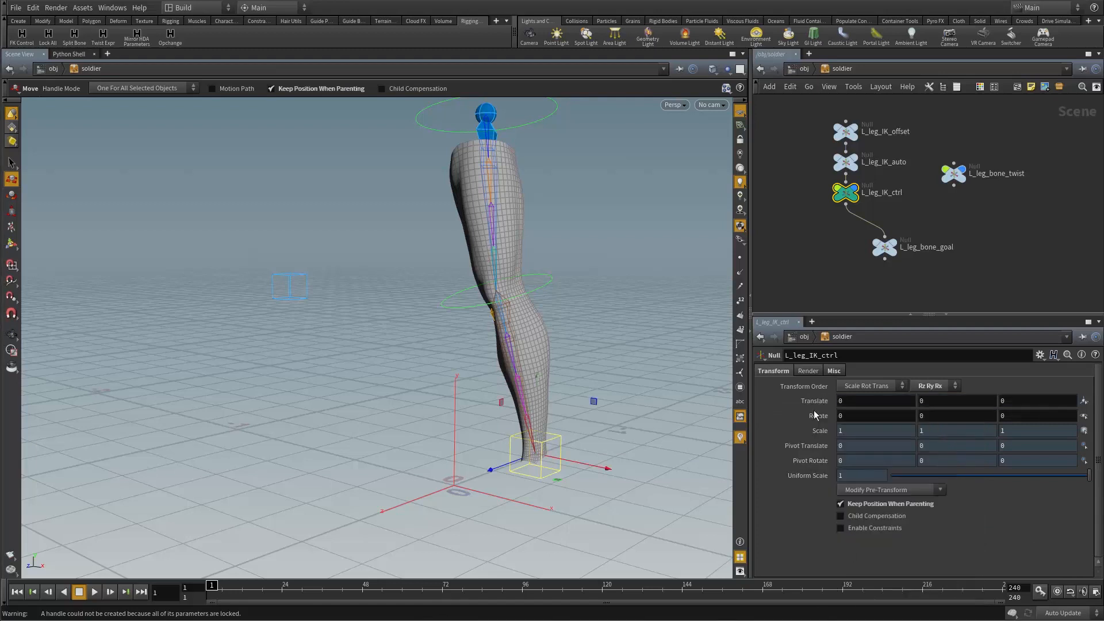
pyautogui.rightClick(816, 419)
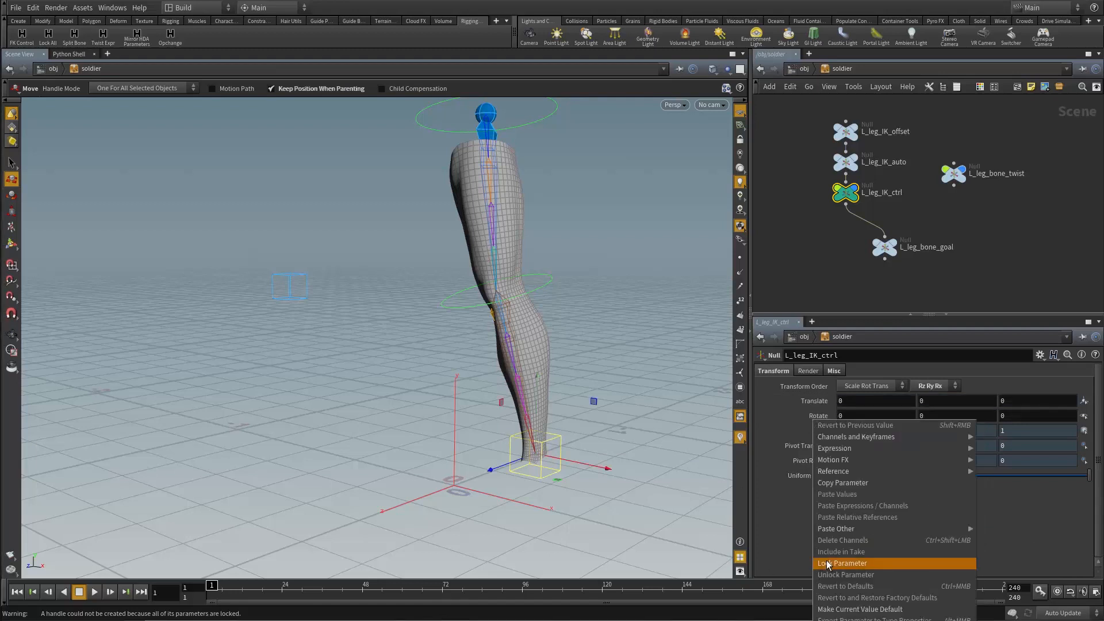
pyautogui.click(827, 561)
pyautogui.moveTo(538, 458); pyautogui.dragTo(505, 419)
pyautogui.hotkey('ctrl', 'z')
# Turn on Master Display in the soldier asset's parameters to show the master control
pyautogui.scroll(-2, 814, 194)
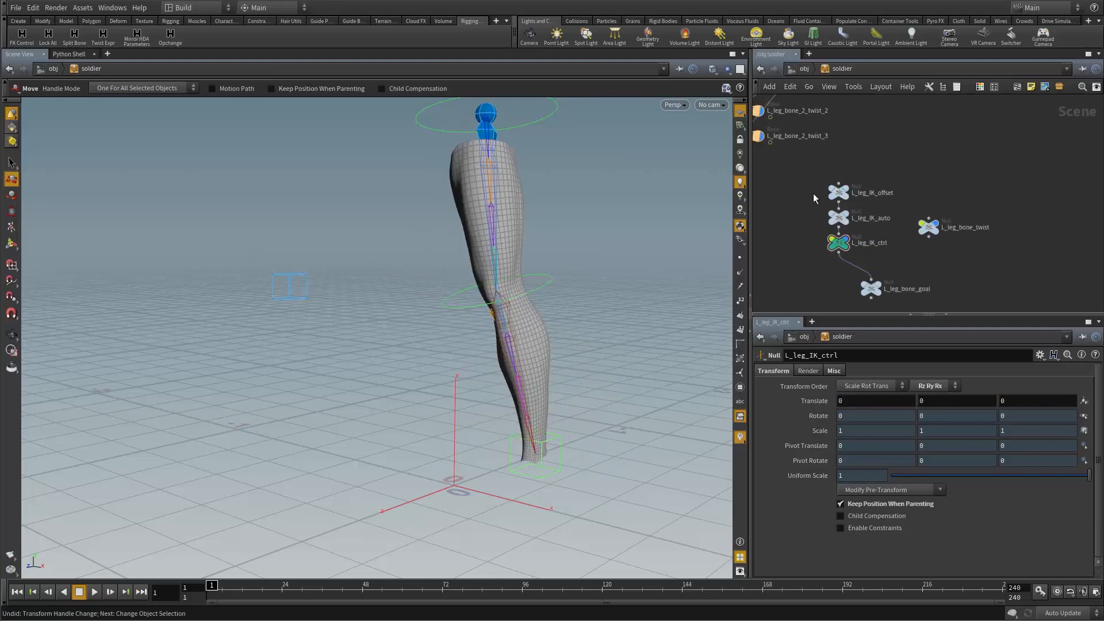
pyautogui.moveTo(813, 192); pyautogui.dragTo(862, 178)
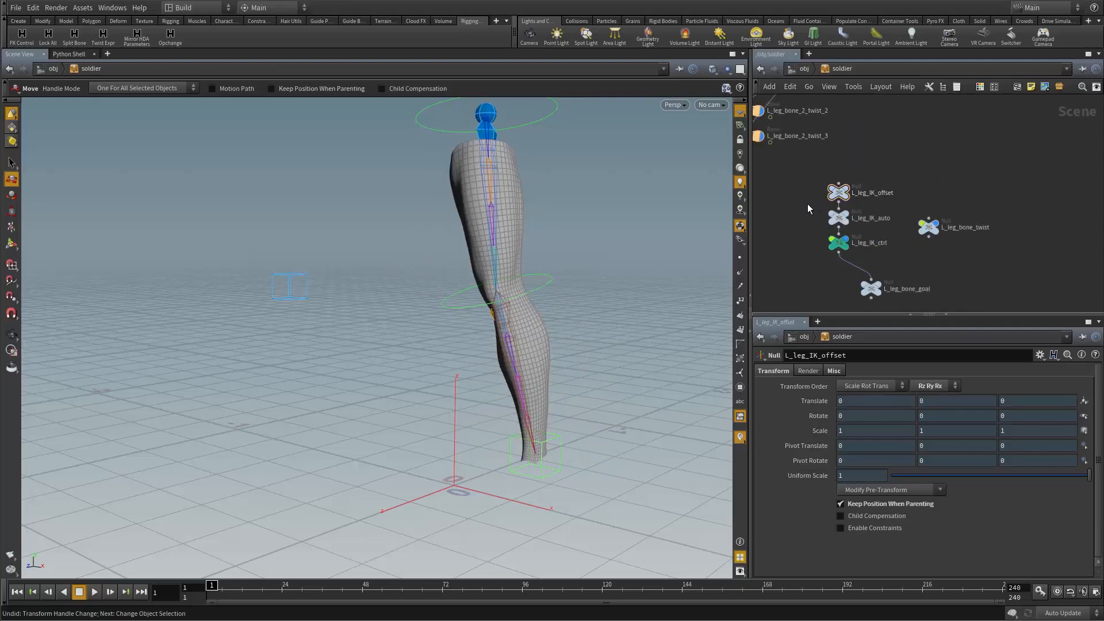
pyautogui.press('Escape')
pyautogui.moveTo(702, 247); pyautogui.dragTo(542, 328)
pyautogui.press('t')
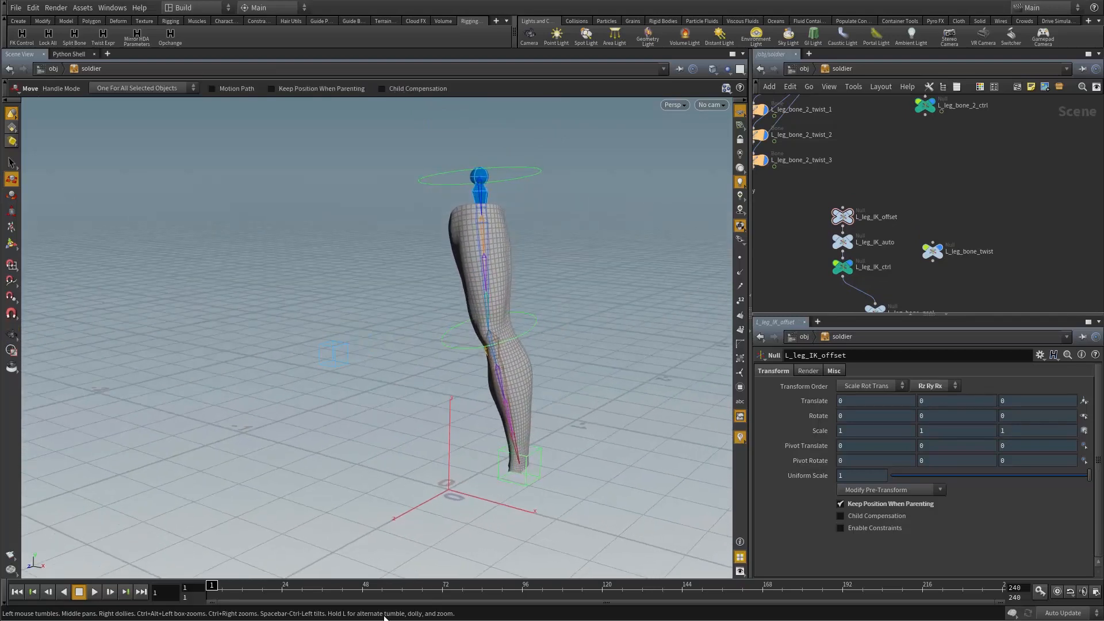
pyautogui.press('p')
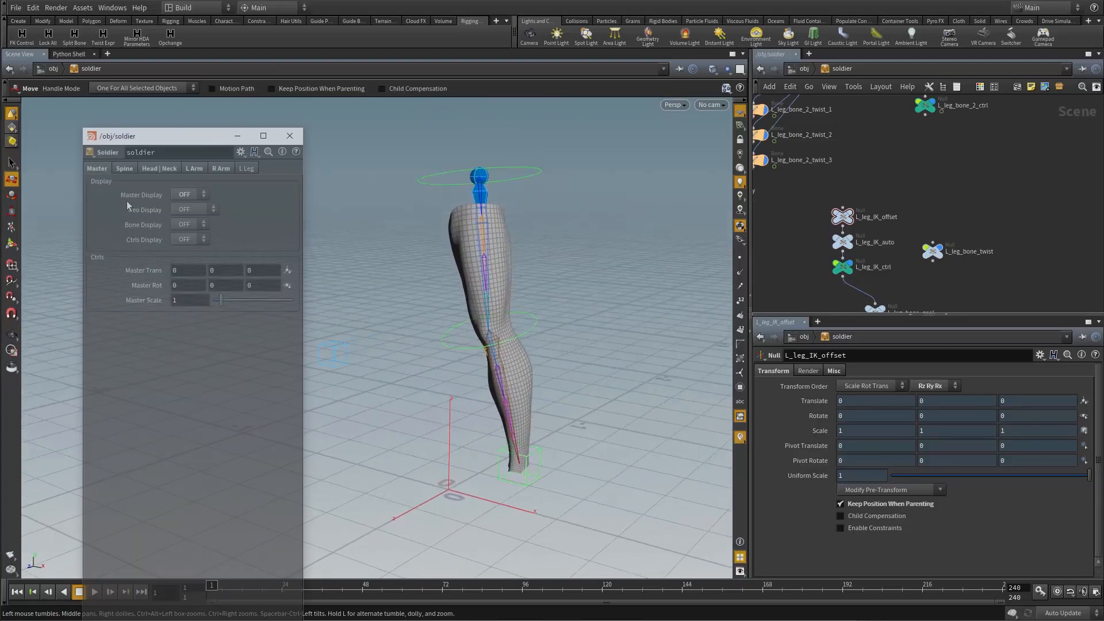
pyautogui.click(180, 218)
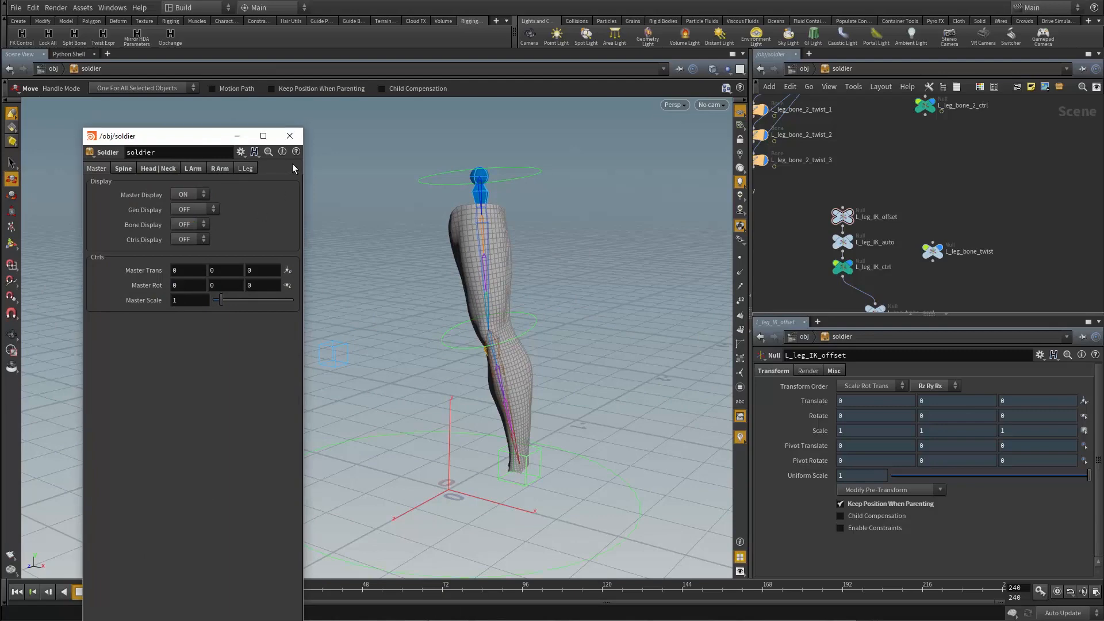
pyautogui.click(289, 136)
pyautogui.press('Escape')
pyautogui.moveTo(431, 338); pyautogui.dragTo(616, 457)
pyautogui.press('t')
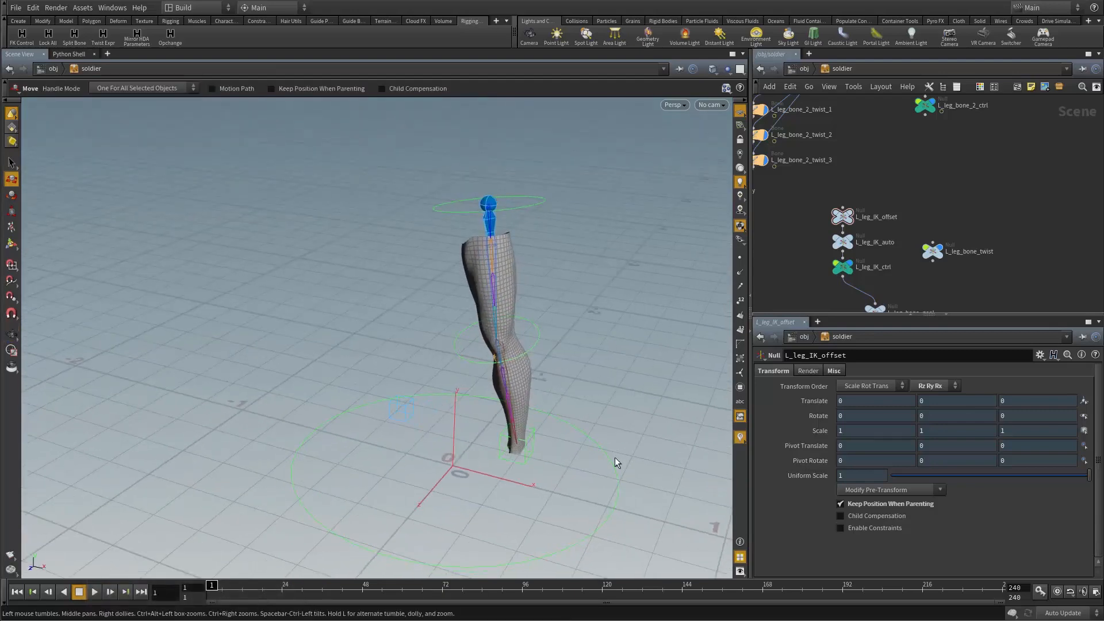
pyautogui.click(598, 455)
# Parent L_leg_IK_offset to the master null by wiring its input to the master output
pyautogui.click(843, 216)
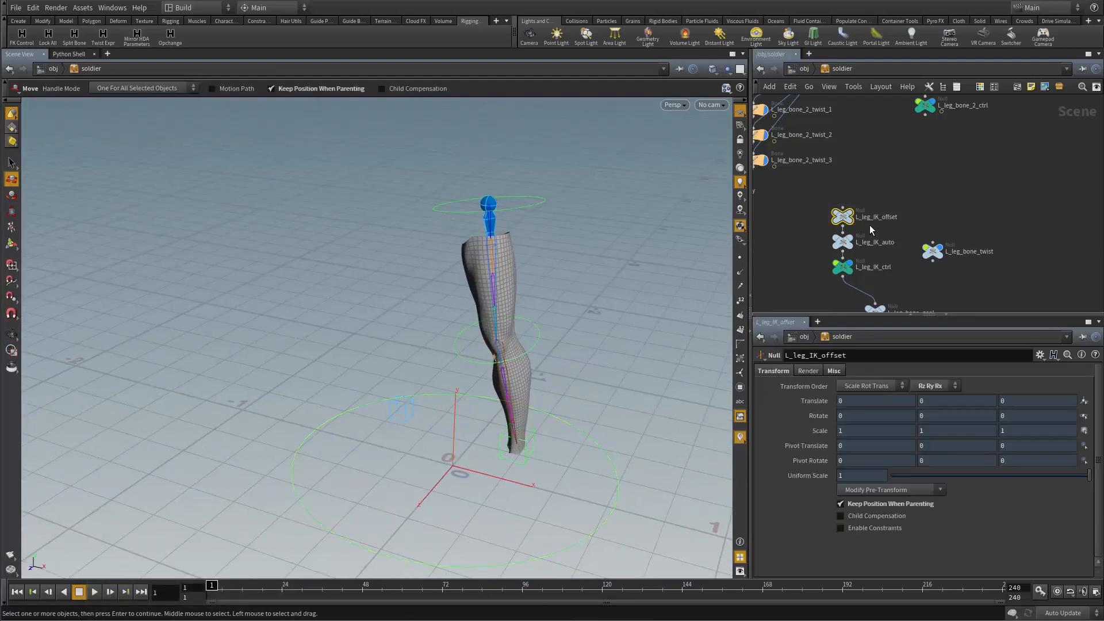
pyautogui.click(843, 207)
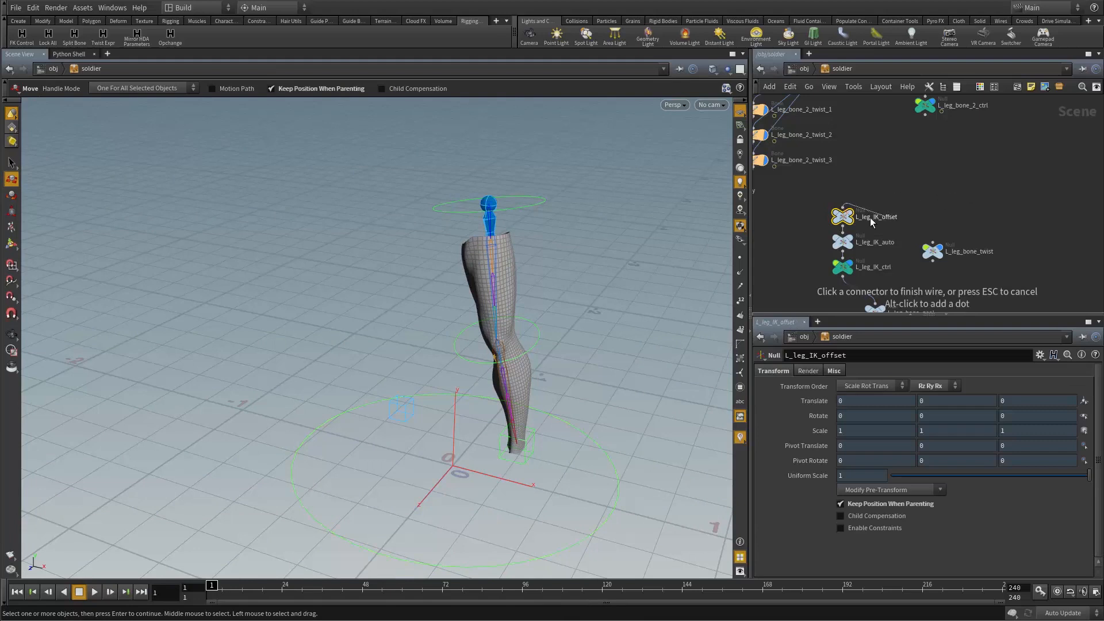
pyautogui.scroll(-8, 969, 171)
pyautogui.scroll(8, 835, 181)
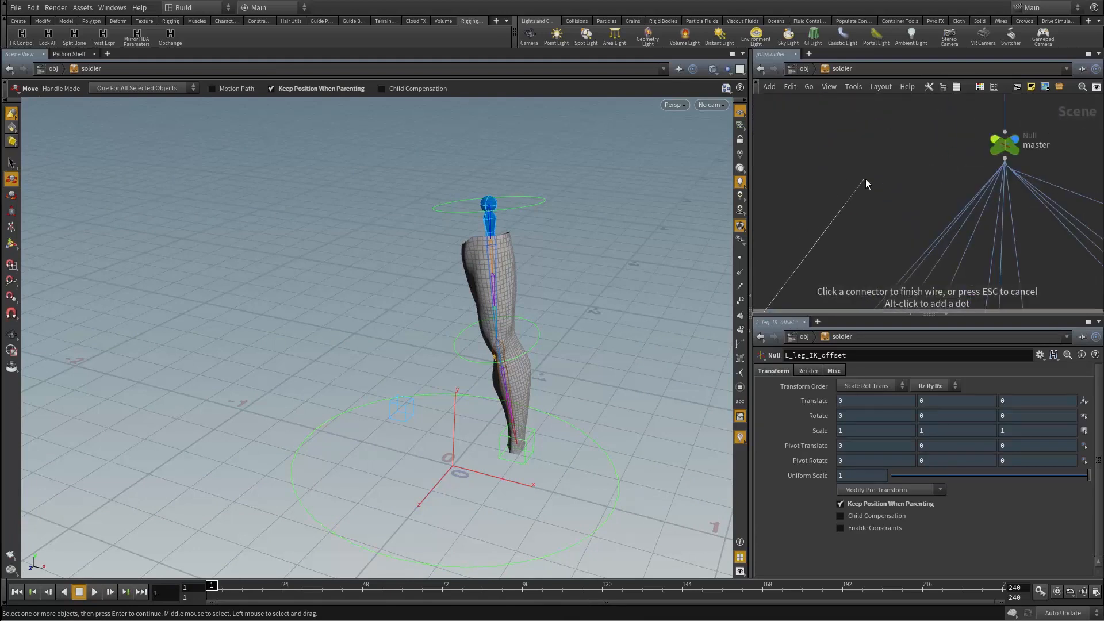
pyautogui.click(993, 161)
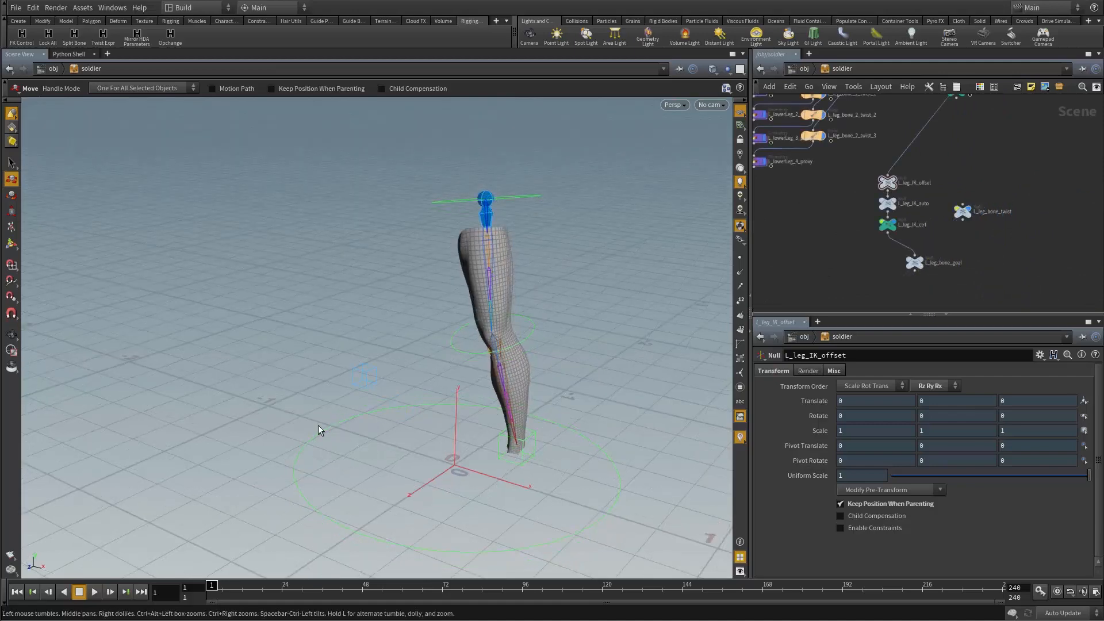
# Try moving the master control and the L_leg_bone_twist null to test the leg, undoing the moves
pyautogui.click(320, 431)
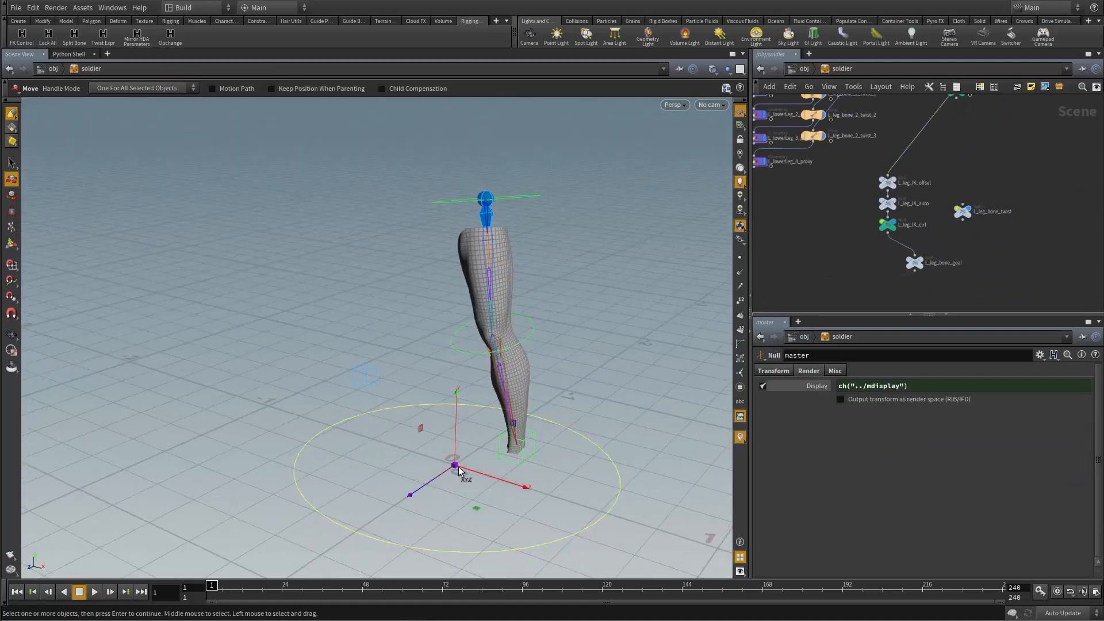
pyautogui.moveTo(454, 463); pyautogui.dragTo(495, 443)
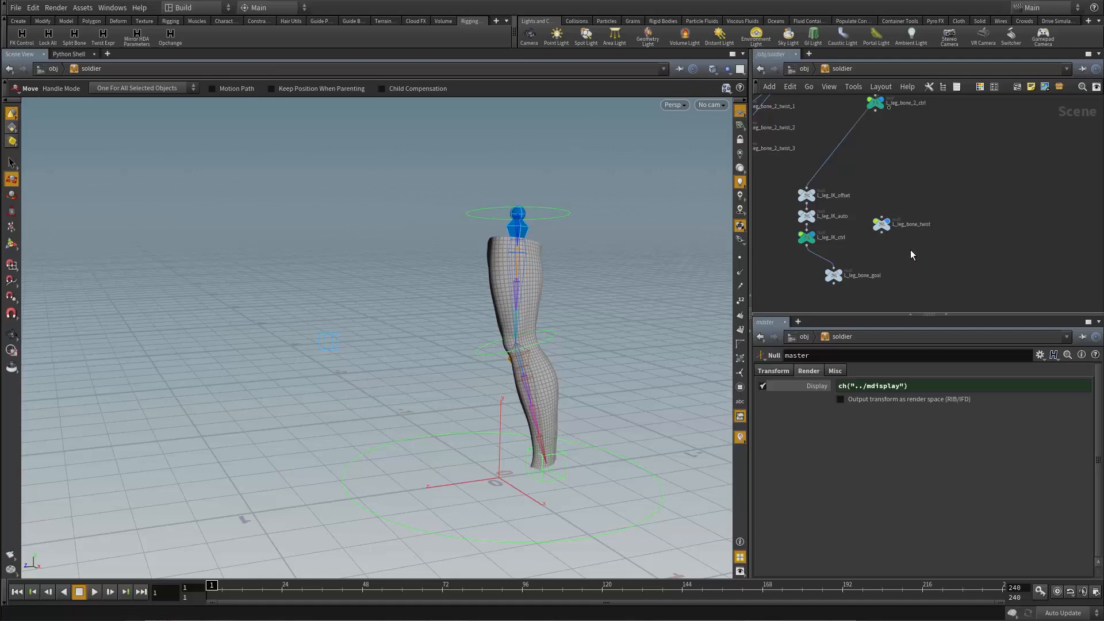
pyautogui.click(882, 223)
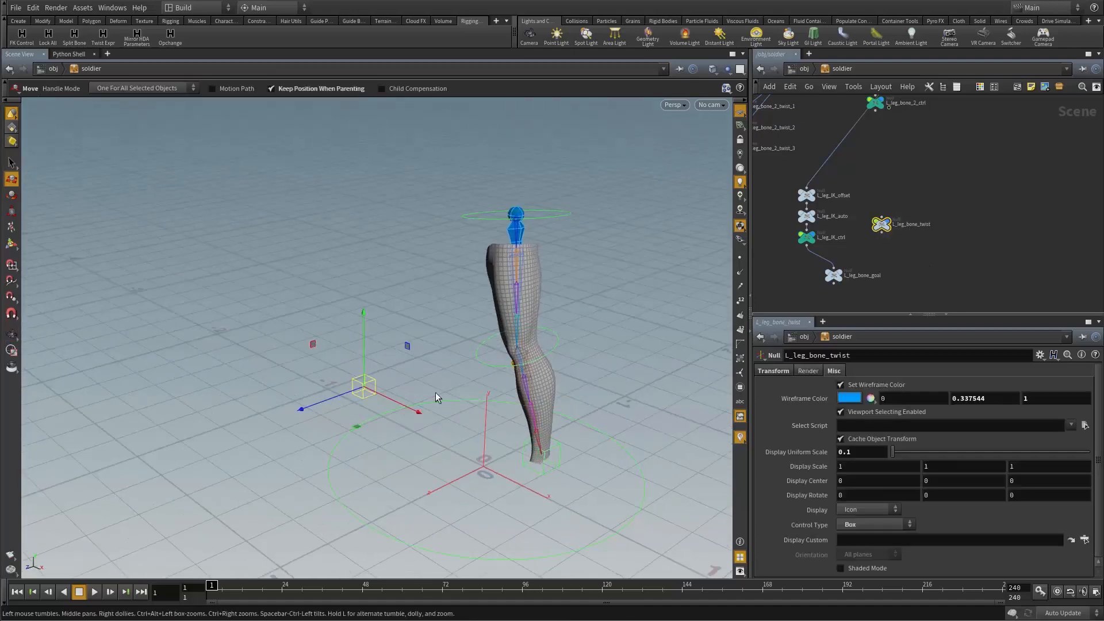
pyautogui.moveTo(365, 389); pyautogui.dragTo(463, 425)
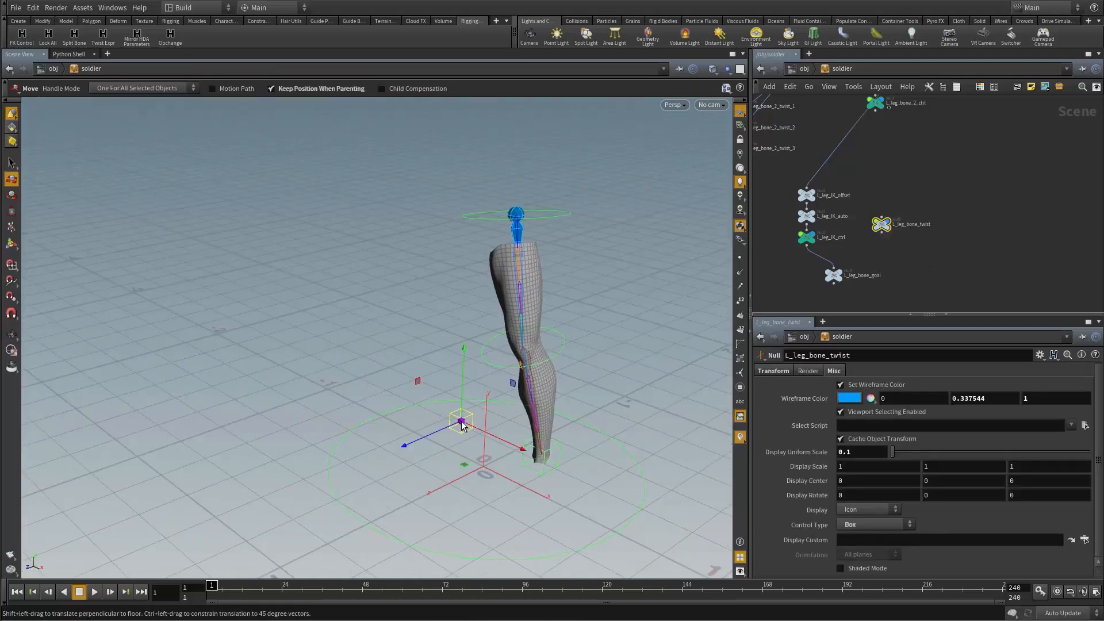
pyautogui.hotkey('ctrl', 'z')
# Create an FK Control hierarchy for the L_leg_bone_twist null, using an edited version of its name as prefix
pyautogui.moveTo(951, 262); pyautogui.dragTo(923, 246, button='middle')
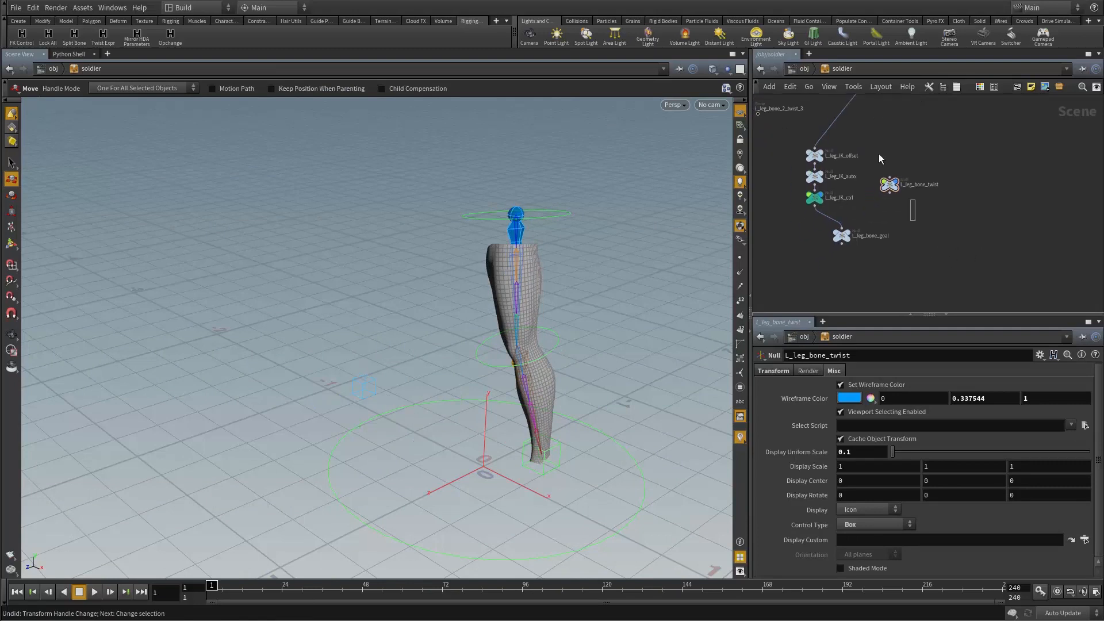
pyautogui.click(23, 40)
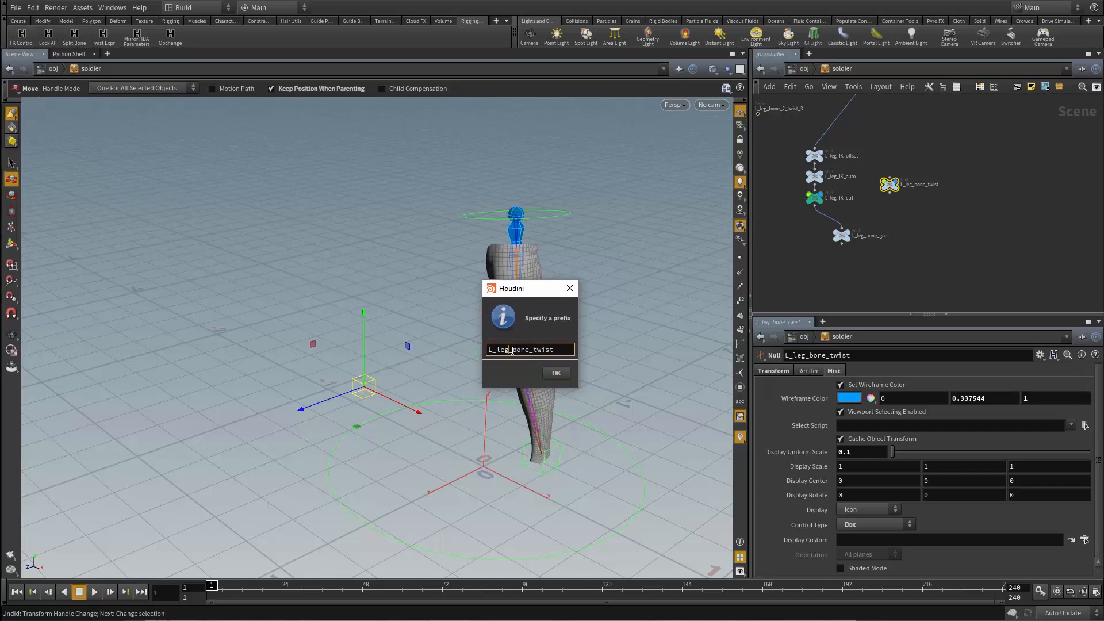
pyautogui.moveTo(513, 350); pyautogui.dragTo(548, 351)
pyautogui.press('BackSpace')
pyautogui.click(563, 378)
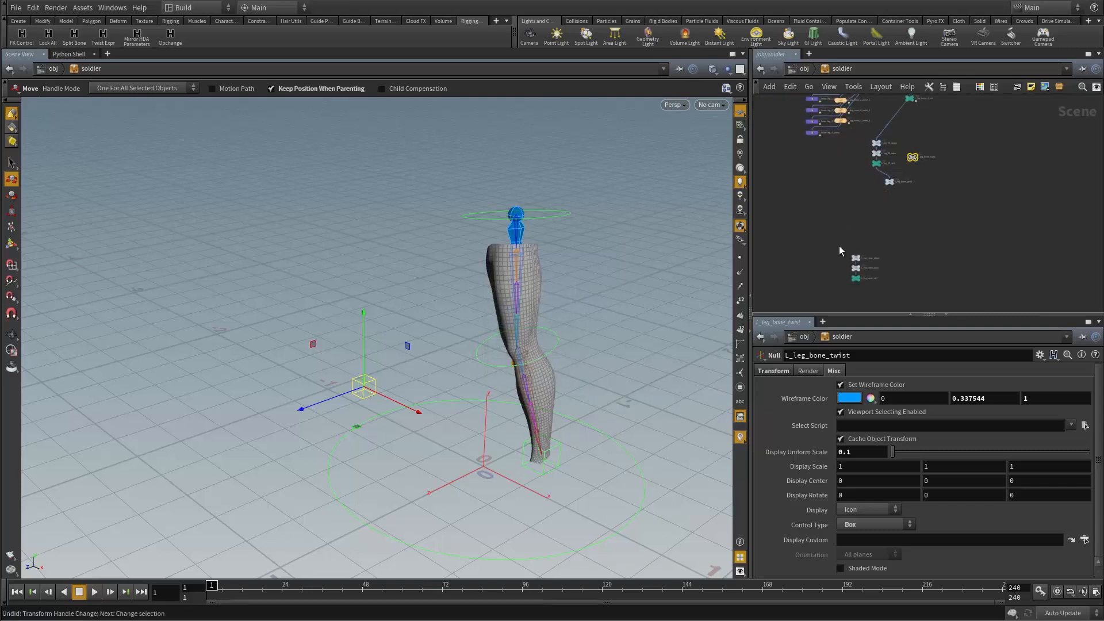
# Place the leg twist control hierarchy next to L_leg_bone_twist and parent L_leg_bone_twist to L_leg_twist_ctrl
pyautogui.moveTo(858, 259); pyautogui.dragTo(940, 144)
pyautogui.click(933, 194)
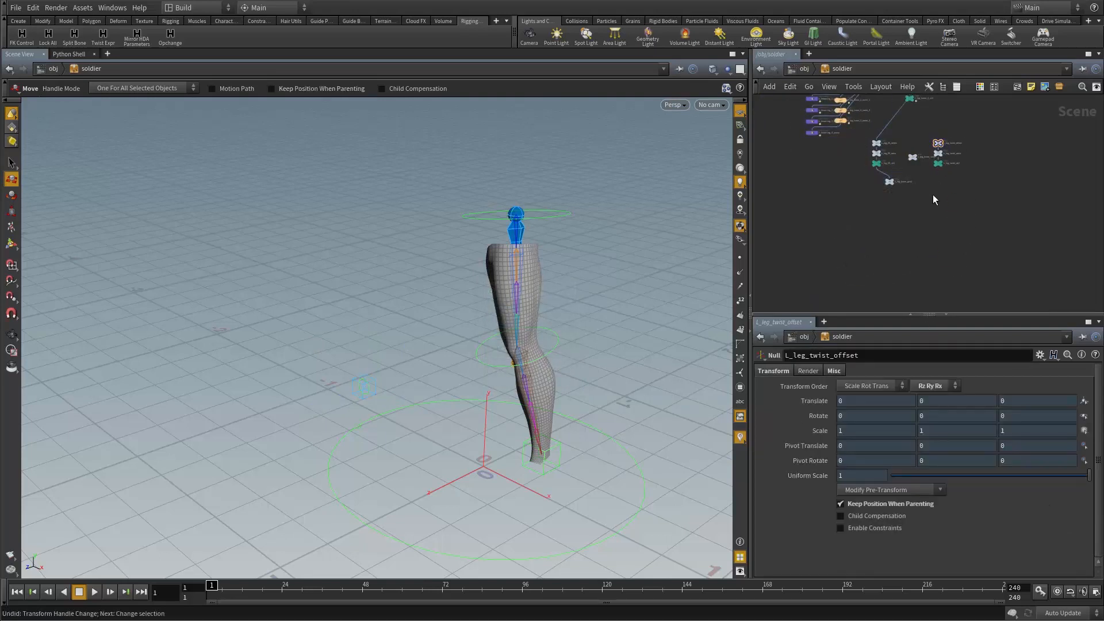
pyautogui.scroll(5, 933, 194)
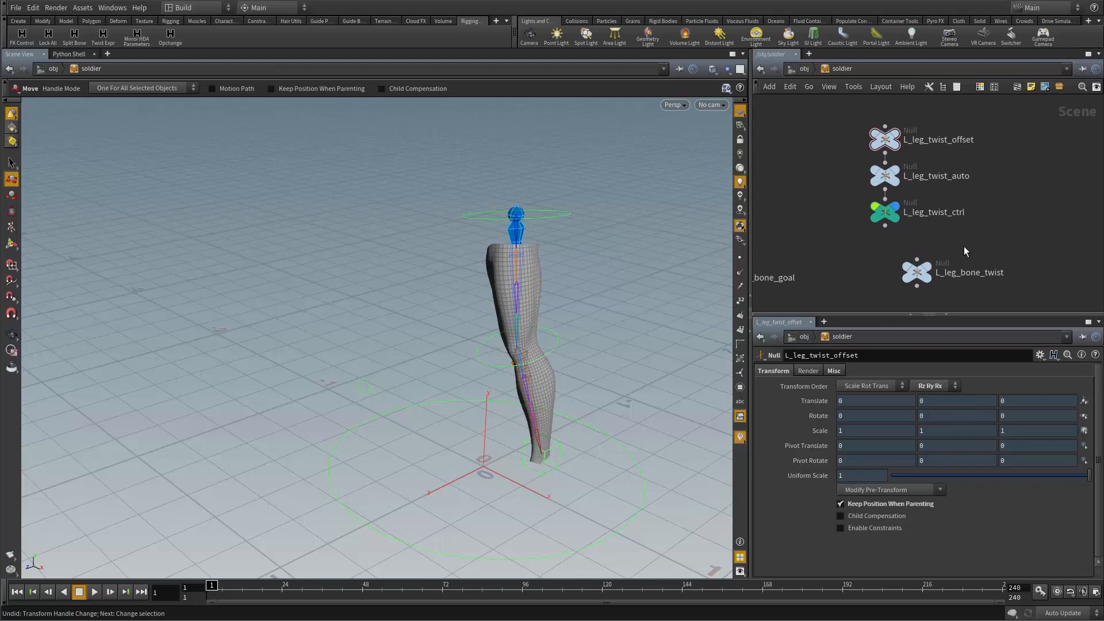
pyautogui.click(885, 225)
pyautogui.click(920, 263)
# Unlock the Translate parameter and lock the Rotate parameter on L_leg_twist_ctrl
pyautogui.click(886, 213)
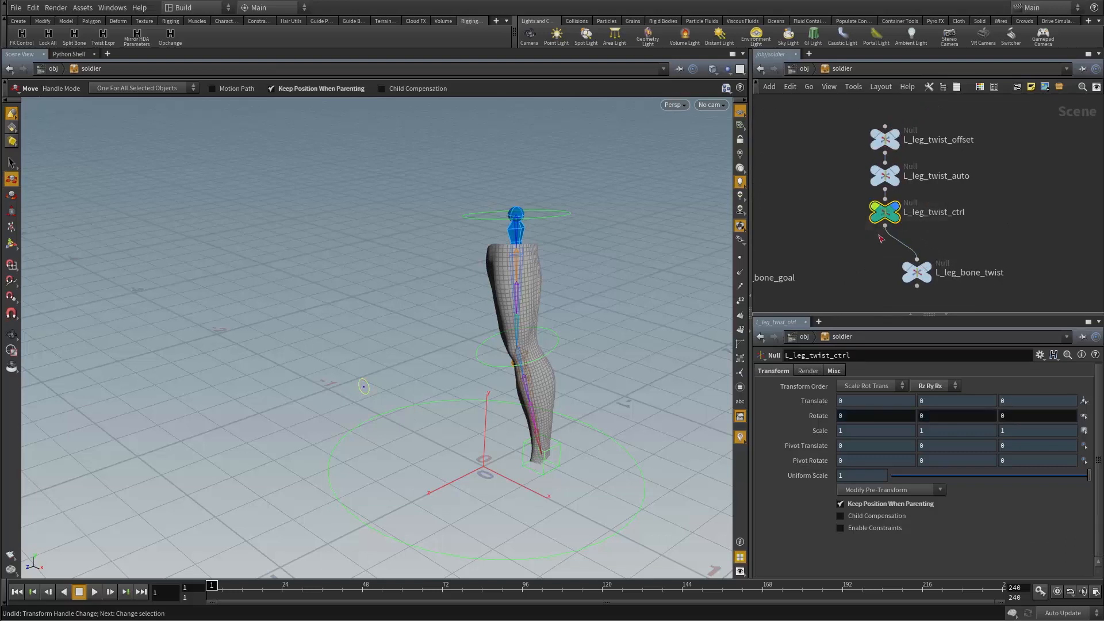
pyautogui.press('Escape')
pyautogui.moveTo(355, 423)
pyautogui.mouseDown()
pyautogui.moveTo(260, 361)
pyautogui.moveTo(344, 363)
pyautogui.mouseUp()
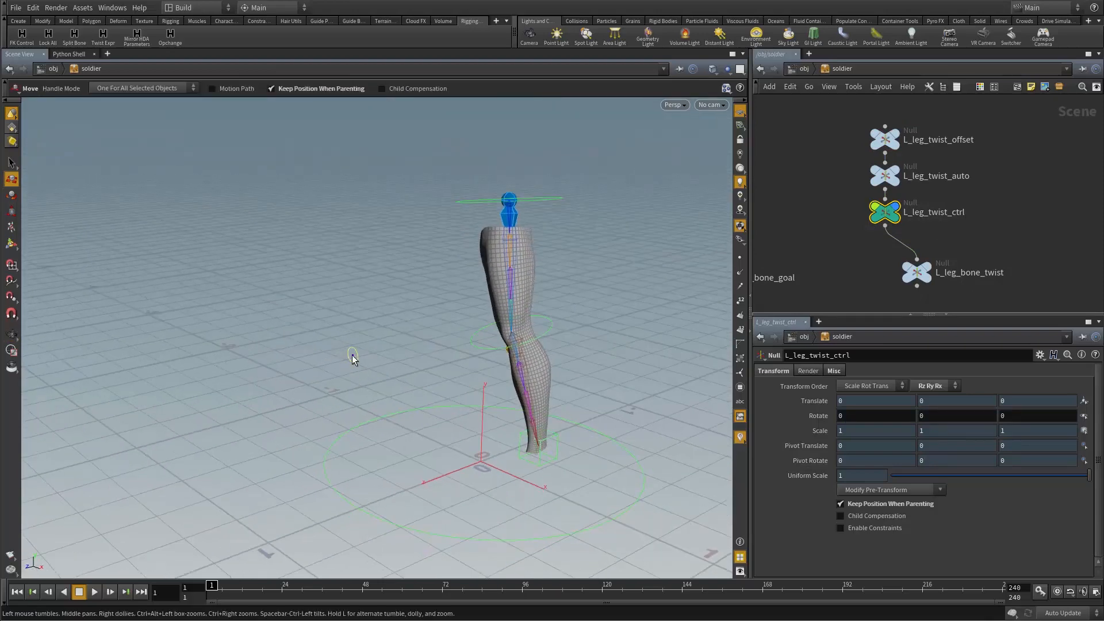
pyautogui.rightClick(811, 404)
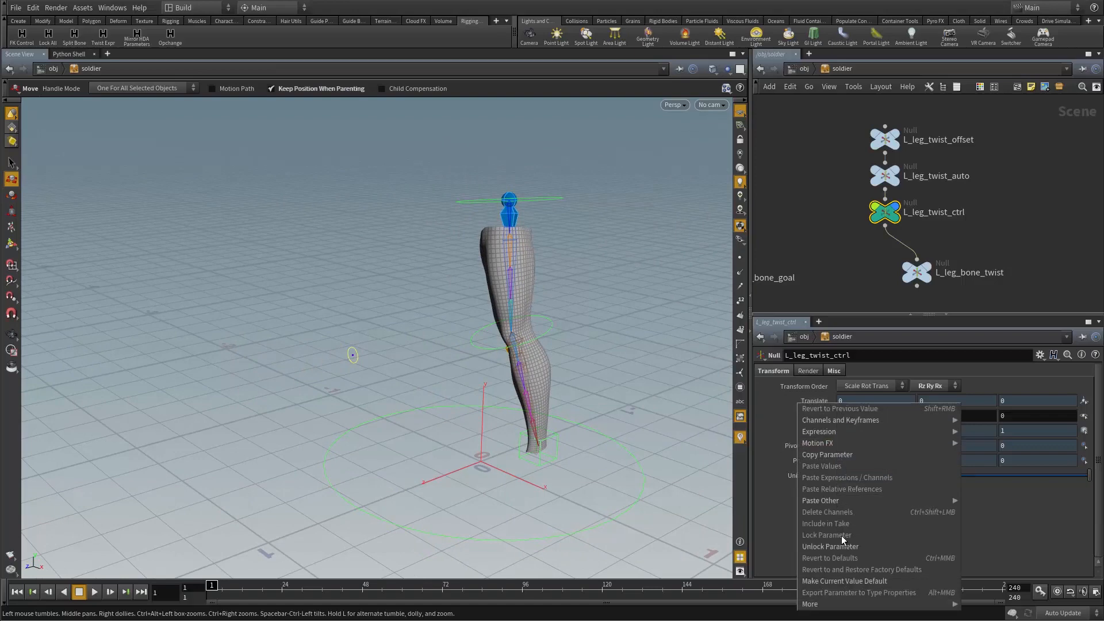
pyautogui.click(841, 545)
pyautogui.rightClick(816, 413)
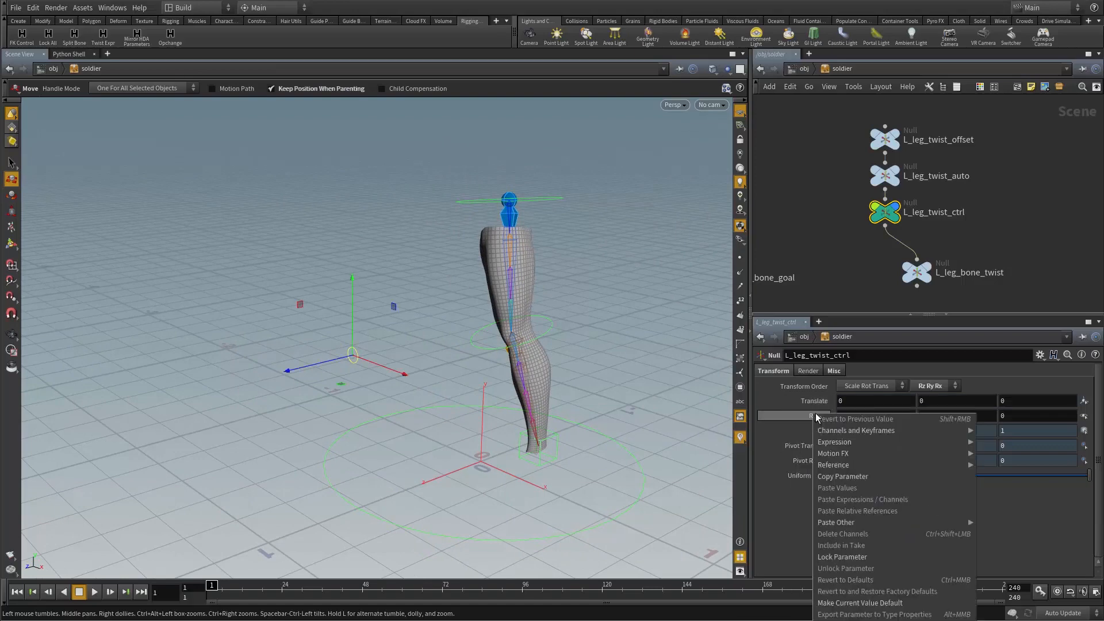
pyautogui.click(836, 557)
# Set the control type of L_leg_twist_ctrl to Box
pyautogui.click(835, 371)
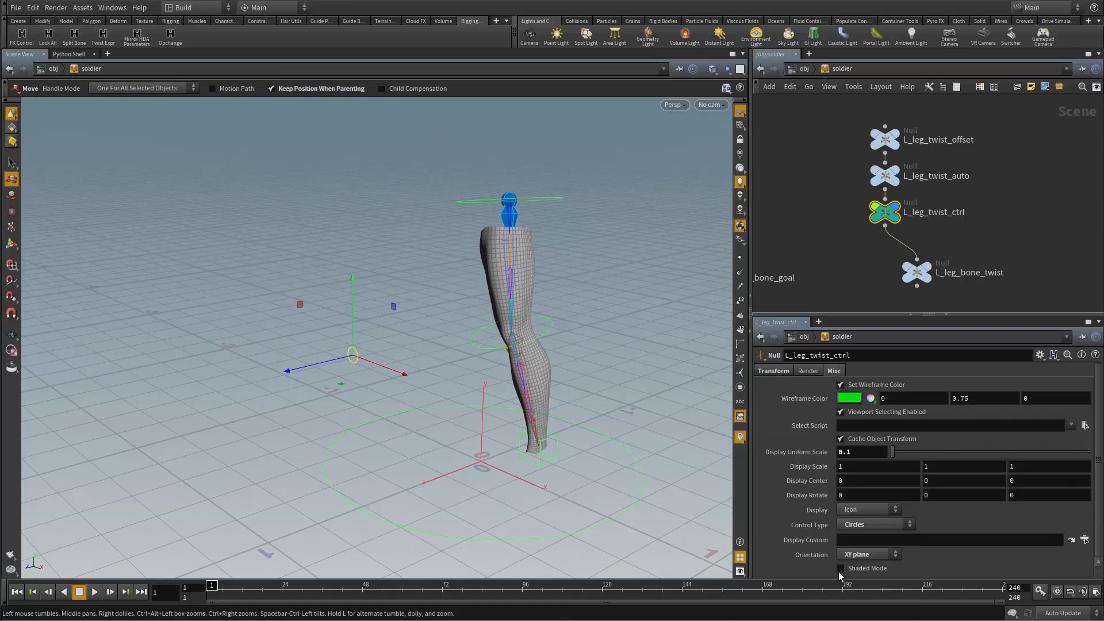
pyautogui.click(865, 525)
pyautogui.click(863, 560)
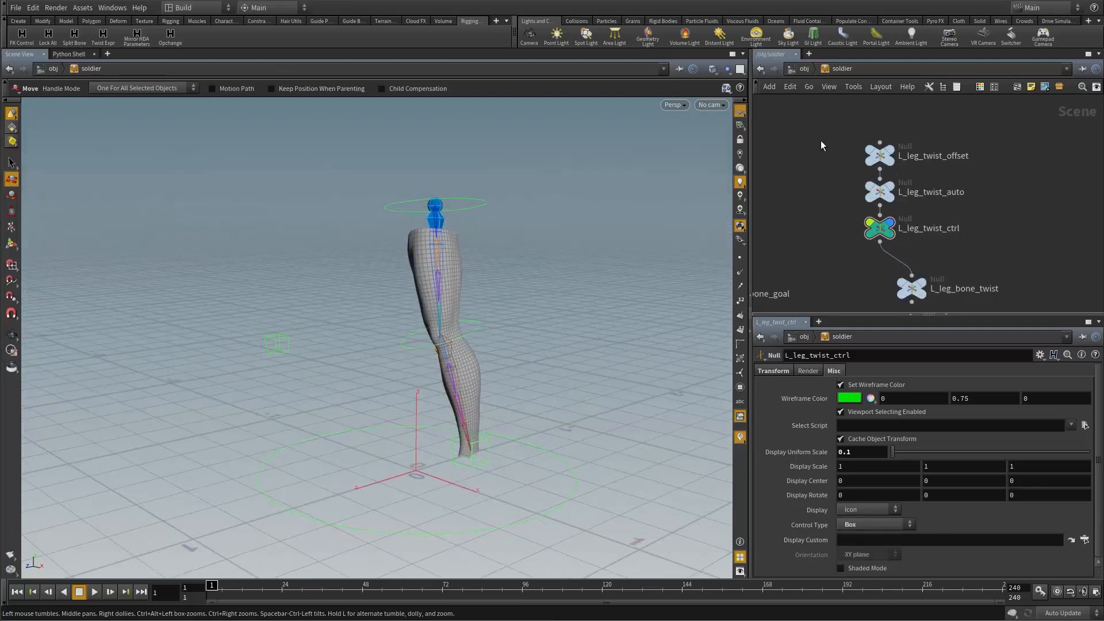
pyautogui.moveTo(820, 140); pyautogui.dragTo(926, 164)
pyautogui.click(793, 212)
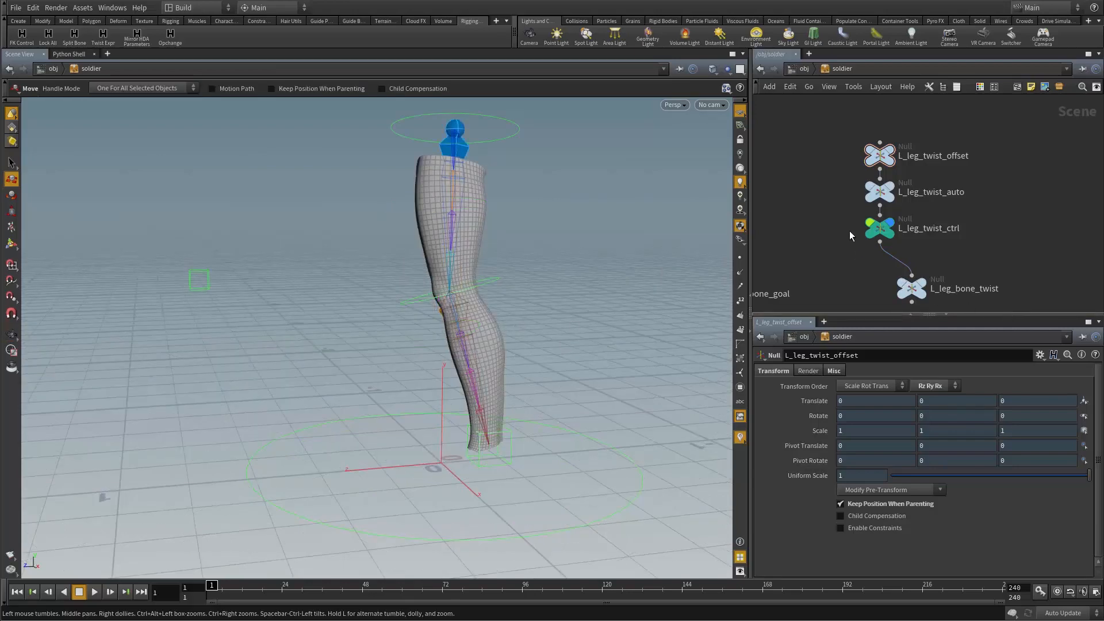
pyautogui.click(878, 229)
pyautogui.click(848, 254)
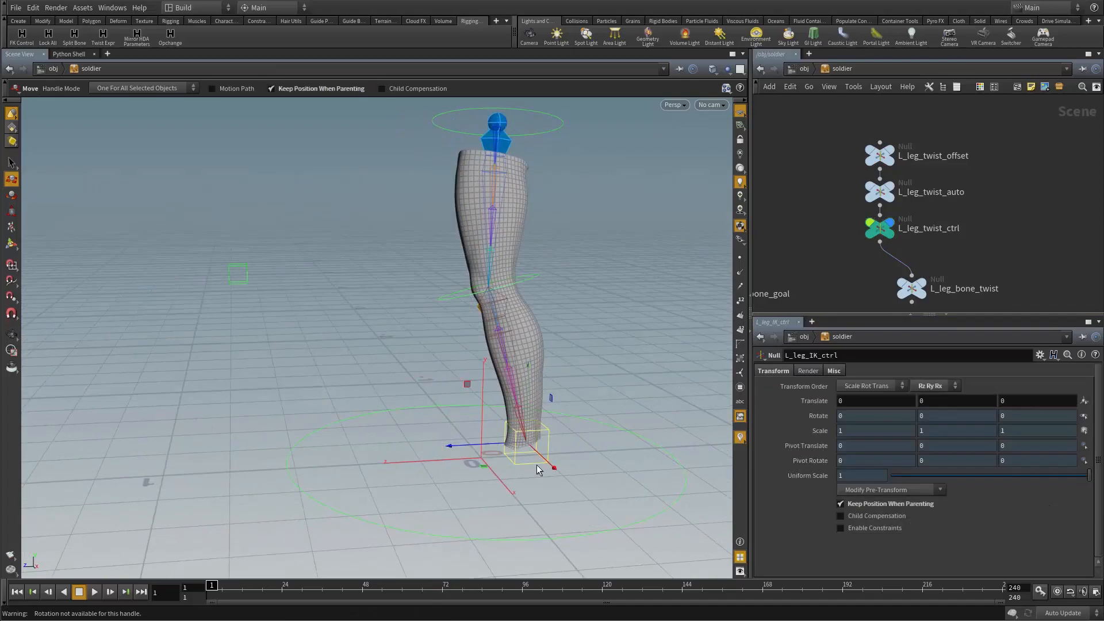
# Try moving L_leg_IK_ctrl upward at the ankle to test how the leg bends, undoing the move
pyautogui.moveTo(525, 444); pyautogui.dragTo(516, 371)
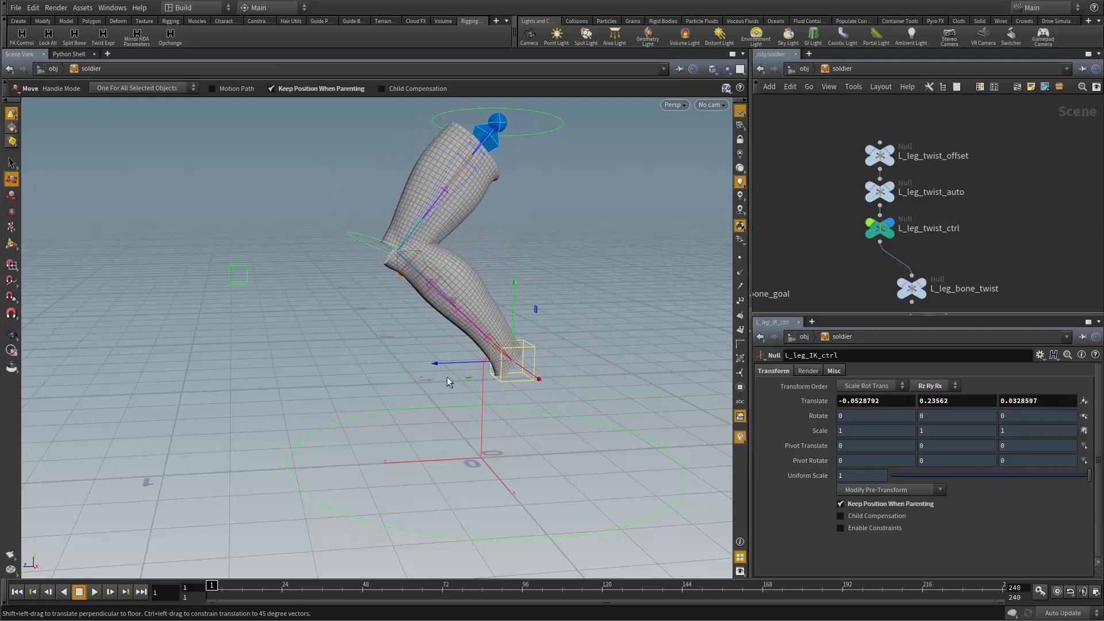
pyautogui.hotkey('ctrl', 'z')
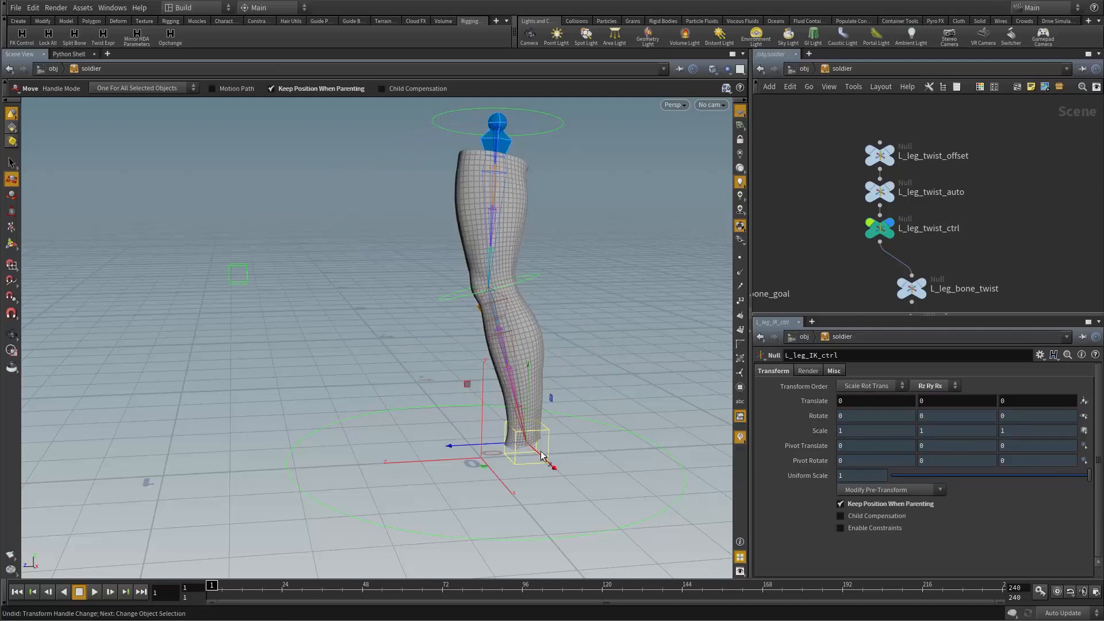
pyautogui.moveTo(531, 437); pyautogui.dragTo(521, 238)
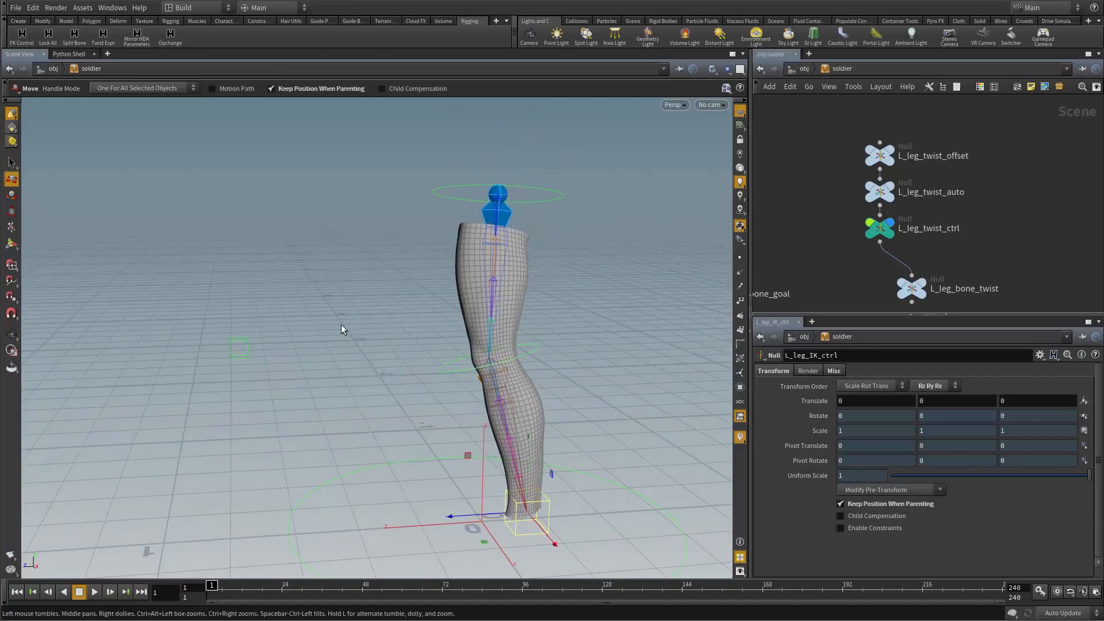
# Add a Null node below the IK and twist hierarchies in the soldier network and open its name for editing
pyautogui.moveTo(340, 325); pyautogui.dragTo(443, 340)
pyautogui.moveTo(442, 339); pyautogui.dragTo(421, 290, button='middle')
pyautogui.moveTo(374, 291)
pyautogui.mouseDown()
pyautogui.moveTo(426, 293)
pyautogui.moveTo(371, 295)
pyautogui.mouseUp()
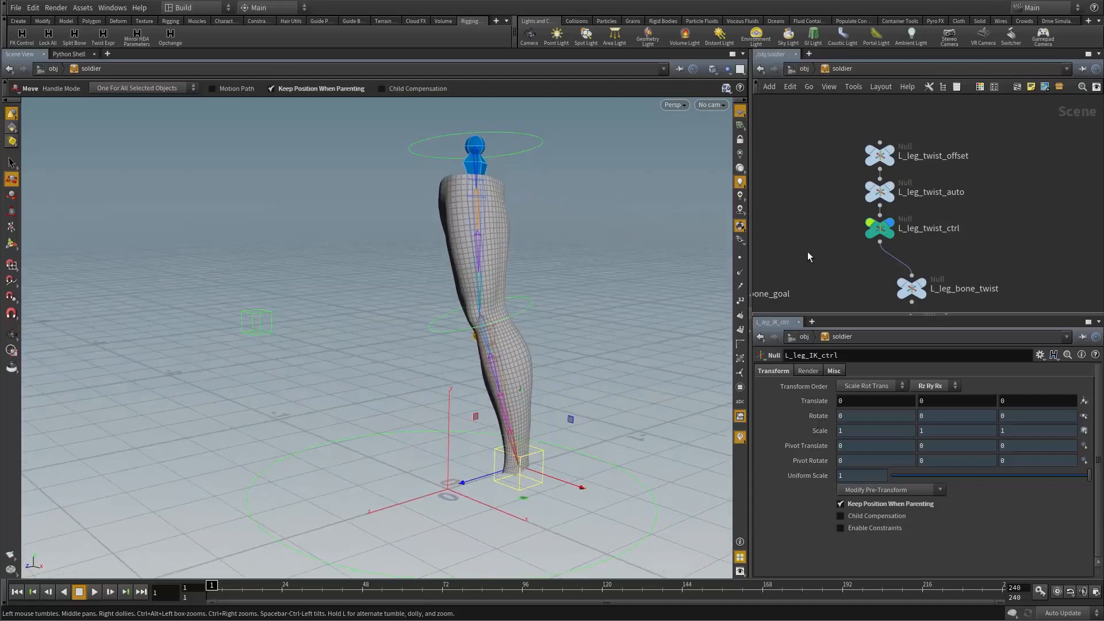
pyautogui.scroll(-3, 820, 239)
pyautogui.moveTo(798, 242); pyautogui.dragTo(896, 235, button='middle')
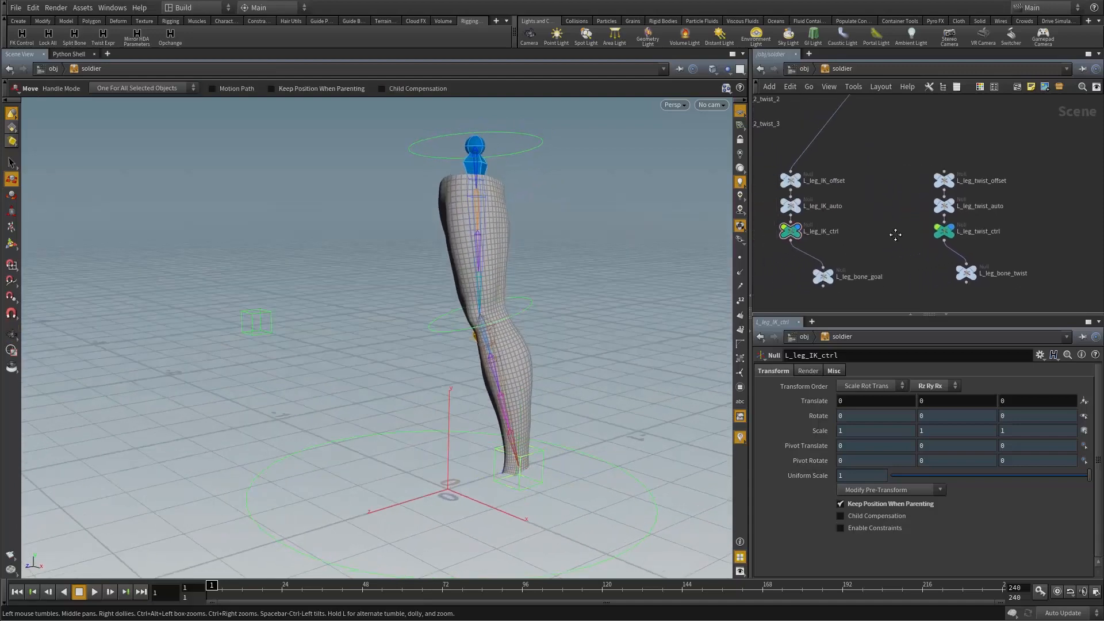
pyautogui.keyDown('alt'); pyautogui.moveTo(481, 299); pyautogui.dragTo(457, 304); pyautogui.keyUp('alt')
pyautogui.moveTo(874, 234); pyautogui.dragTo(887, 198, button='middle')
pyautogui.moveTo(887, 293); pyautogui.dragTo(843, 246, button='middle')
pyautogui.press('Tab')
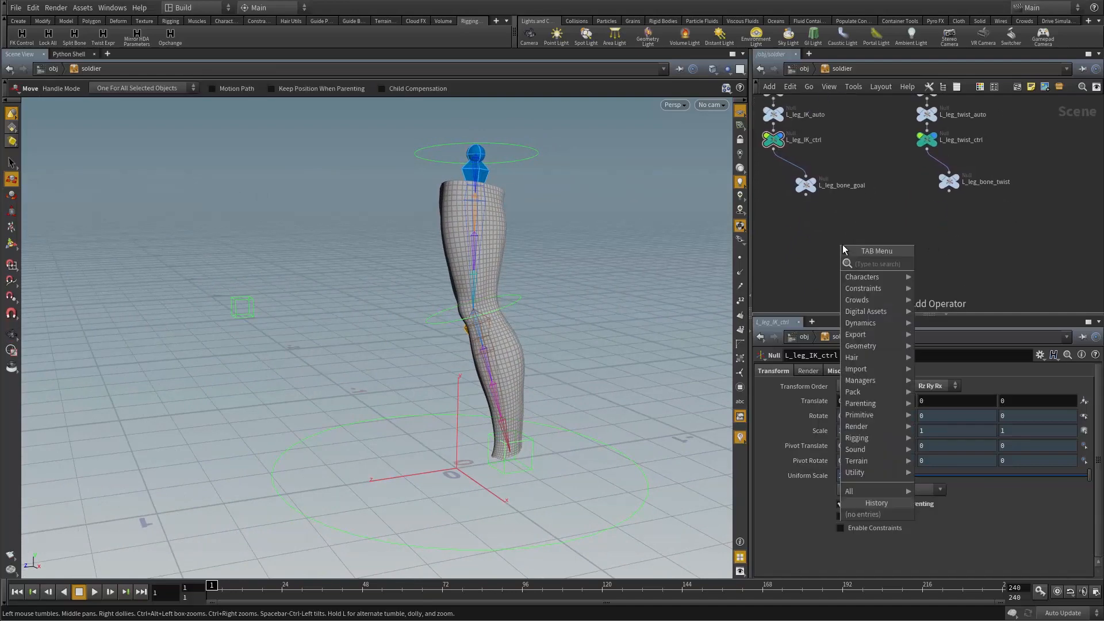
pyautogui.write('null')
pyautogui.press('Return')
pyautogui.click(902, 247)
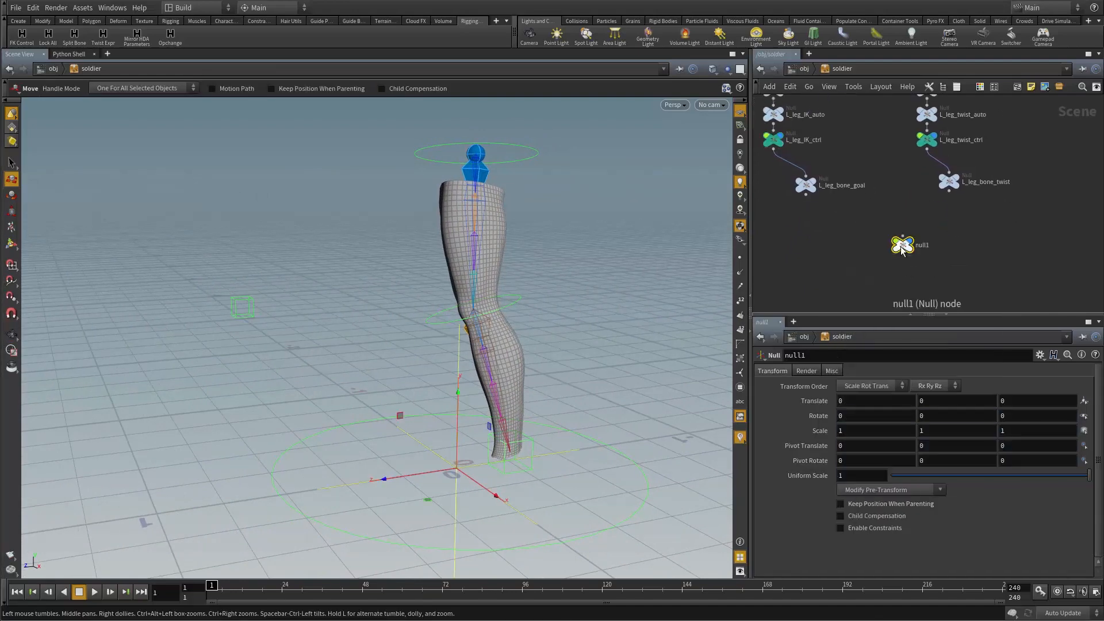
pyautogui.doubleClick(927, 245)
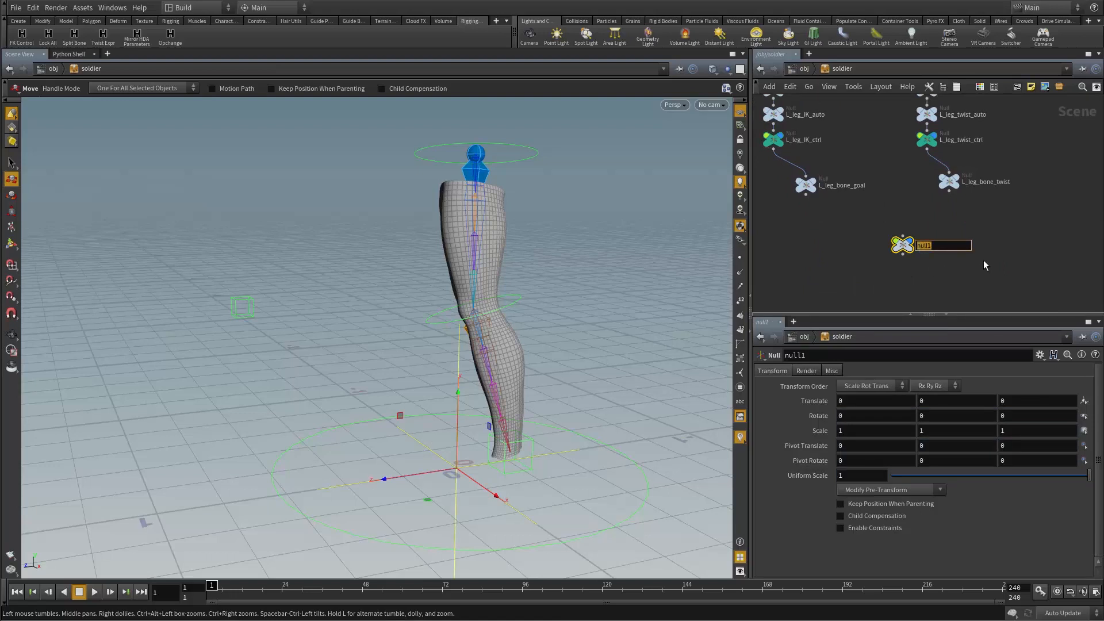
# Name the new null L_leg_twistFollows_ankle and make a copy of it named L_leg_twistFollows_hip
pyautogui.write('L_leg_twistFollows_ankle')
pyautogui.press('Return')
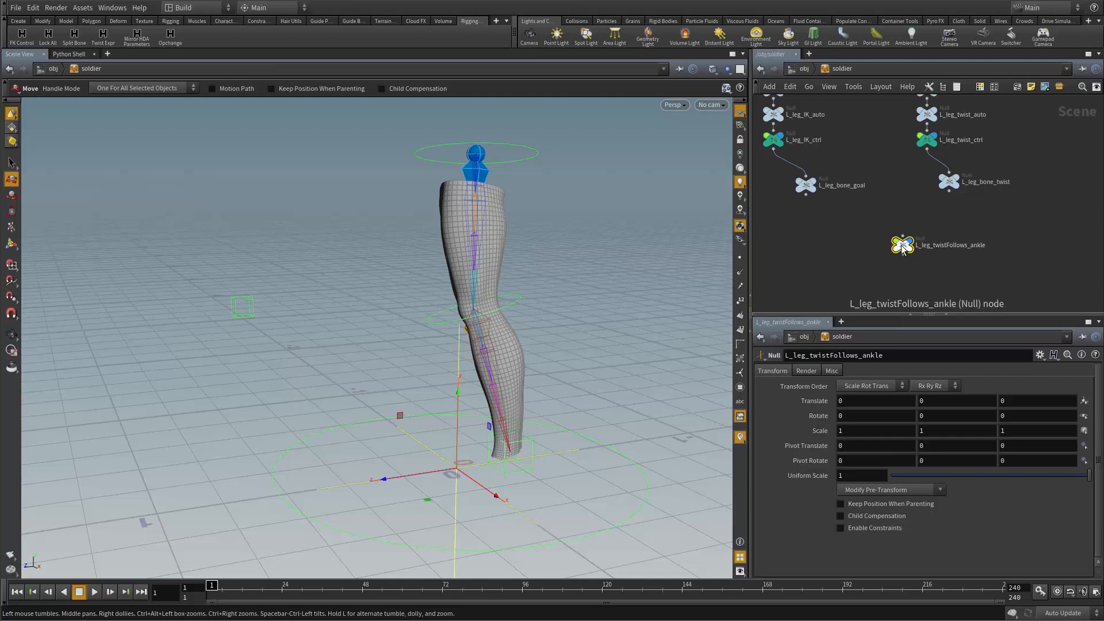
pyautogui.keyDown('alt'); pyautogui.moveTo(903, 249); pyautogui.dragTo(901, 280); pyautogui.keyUp('alt')
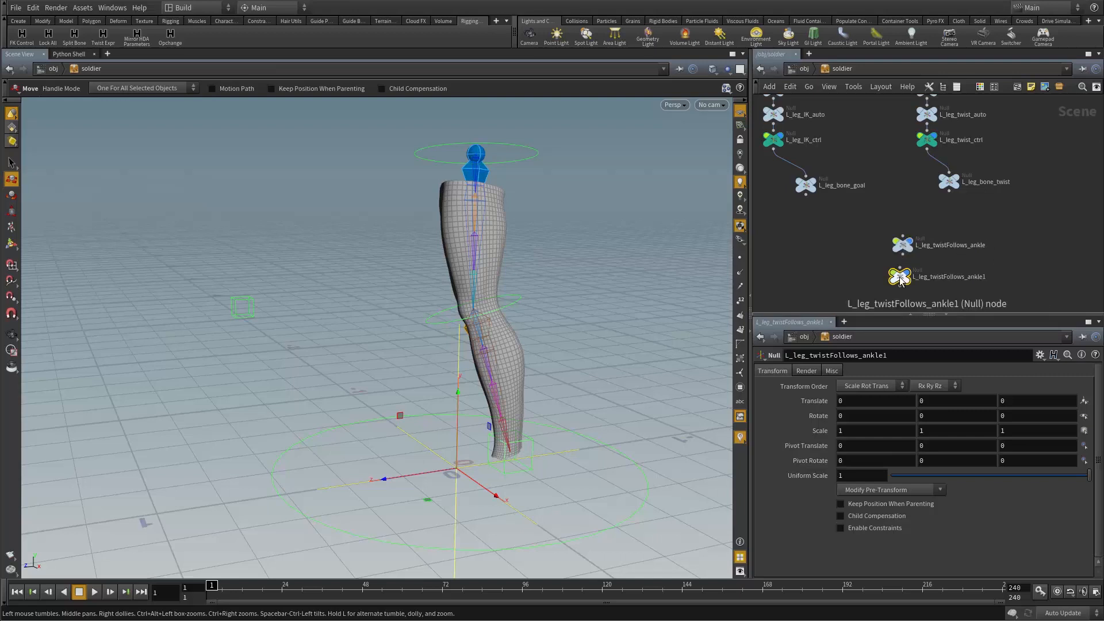
pyautogui.doubleClick(968, 280)
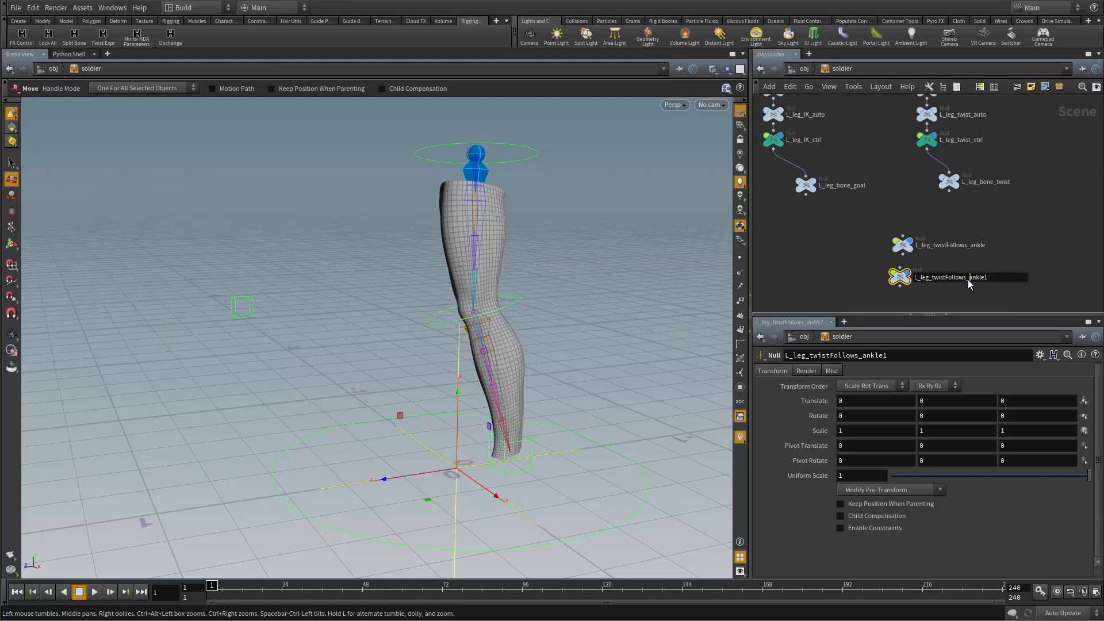
pyautogui.doubleClick(968, 279)
pyautogui.write('hip')
pyautogui.press('Return')
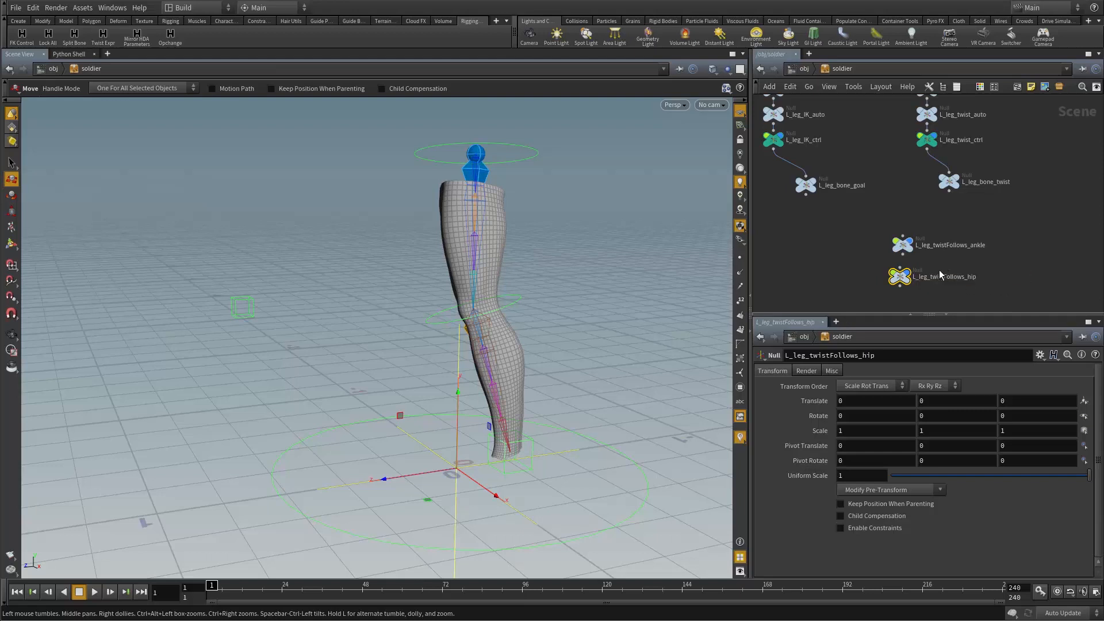
# Duplicate the L_leg_twistFollows_hip null and name the copy L_leg_twistFollows_world
pyautogui.moveTo(963, 266); pyautogui.dragTo(965, 232, button='middle')
pyautogui.keyDown('alt'); pyautogui.moveTo(903, 246); pyautogui.dragTo(907, 269); pyautogui.keyUp('alt')
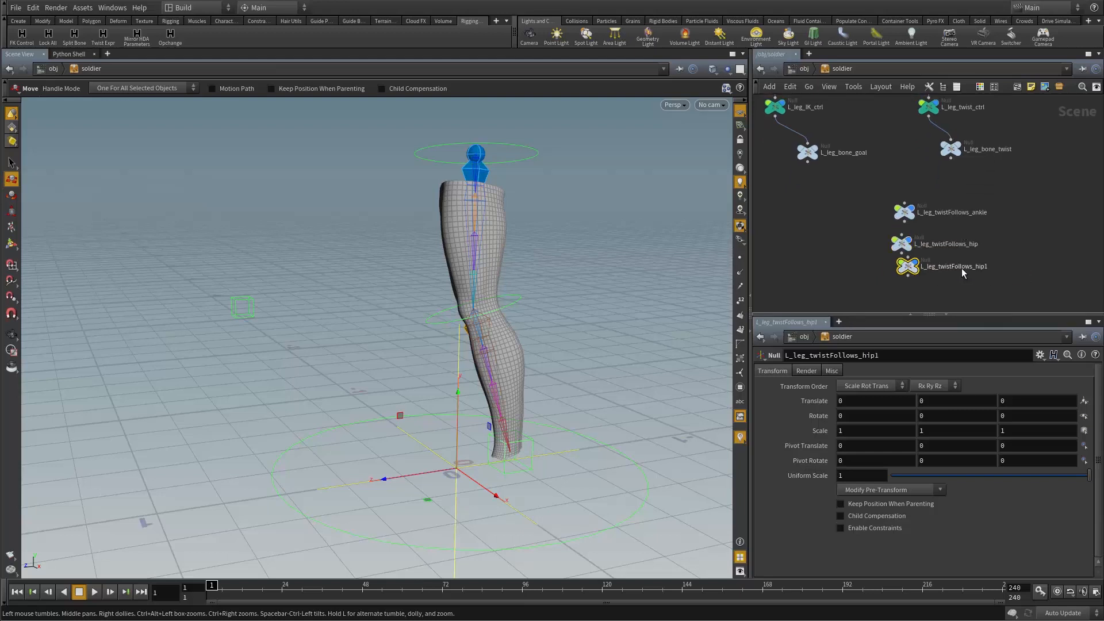
pyautogui.doubleClick(975, 267)
pyautogui.write('world')
pyautogui.press('Return')
# Parent the three L_leg_twistFollows nulls to L_leg_twist_ctrl so they take its position
pyautogui.scroll(3, 946, 287)
pyautogui.moveTo(832, 156); pyautogui.dragTo(903, 284)
pyautogui.scroll(-3, 817, 235)
pyautogui.moveTo(816, 236); pyautogui.dragTo(864, 272, button='middle')
pyautogui.keyDown('alt'); pyautogui.moveTo(473, 471); pyautogui.dragTo(482, 464); pyautogui.keyUp('alt')
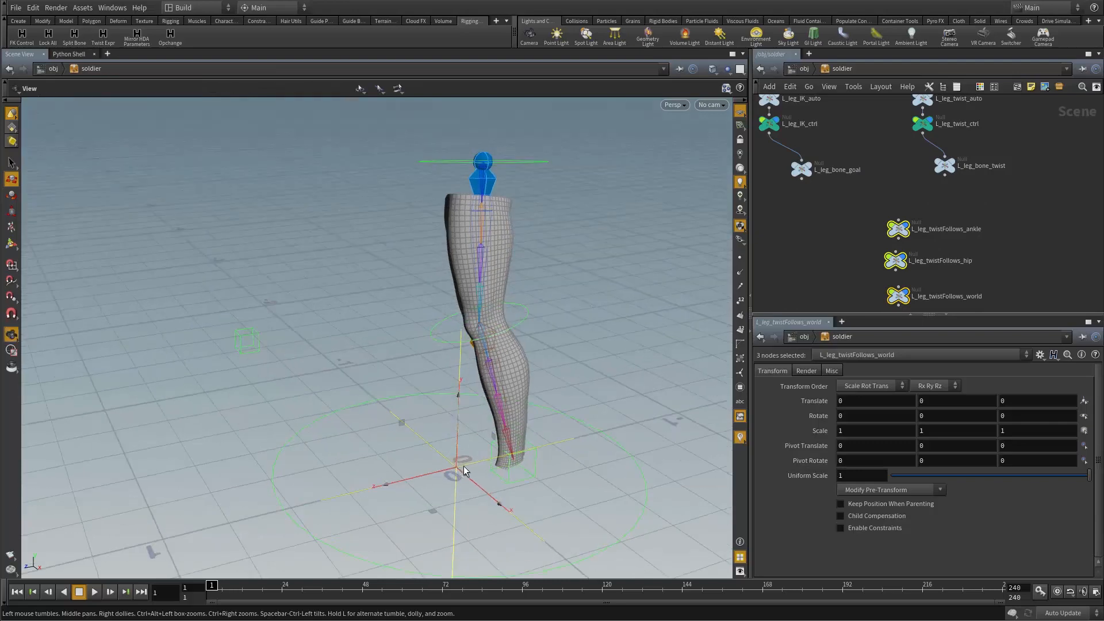
pyautogui.click(899, 220)
pyautogui.click(923, 134)
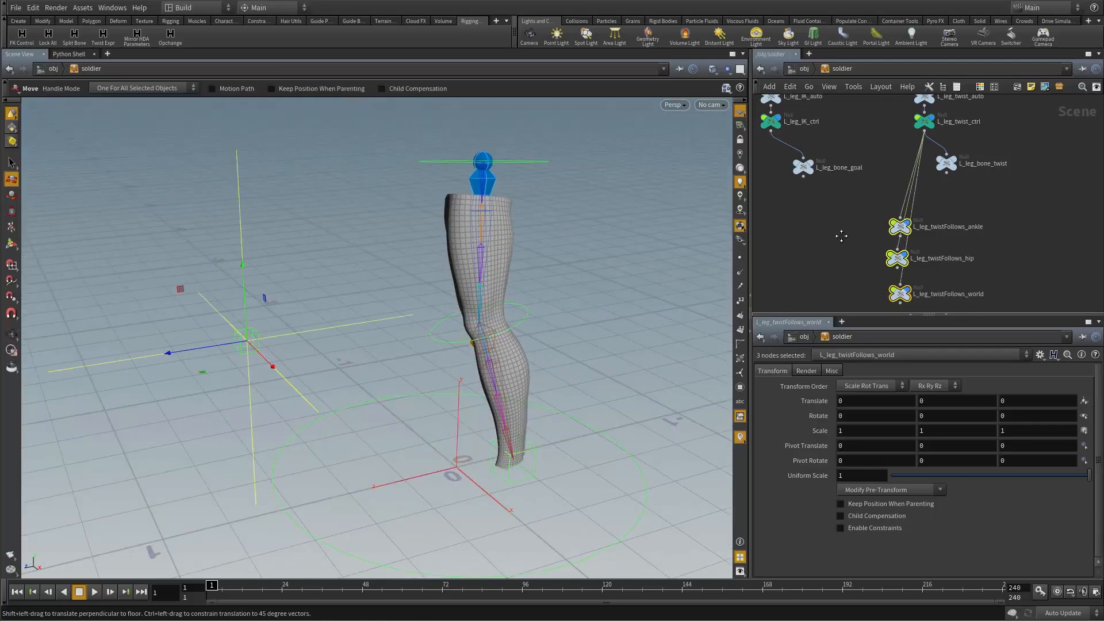
# Turn off the selectable and display flags of the three L_leg_twistFollows nulls
pyautogui.moveTo(842, 236); pyautogui.dragTo(854, 203, button='middle')
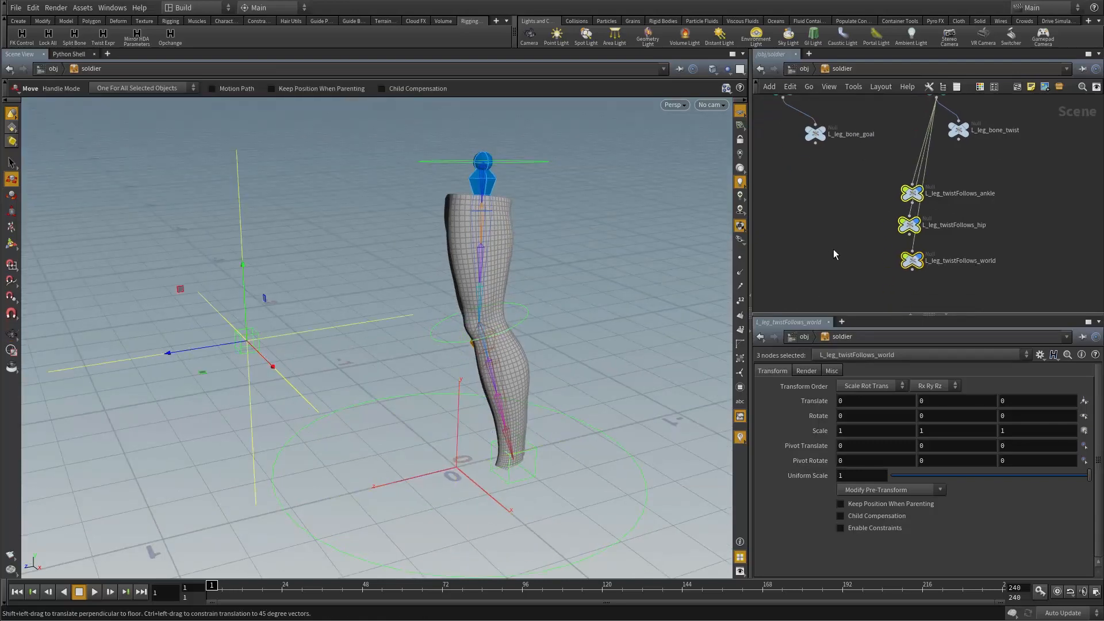
pyautogui.click(904, 190)
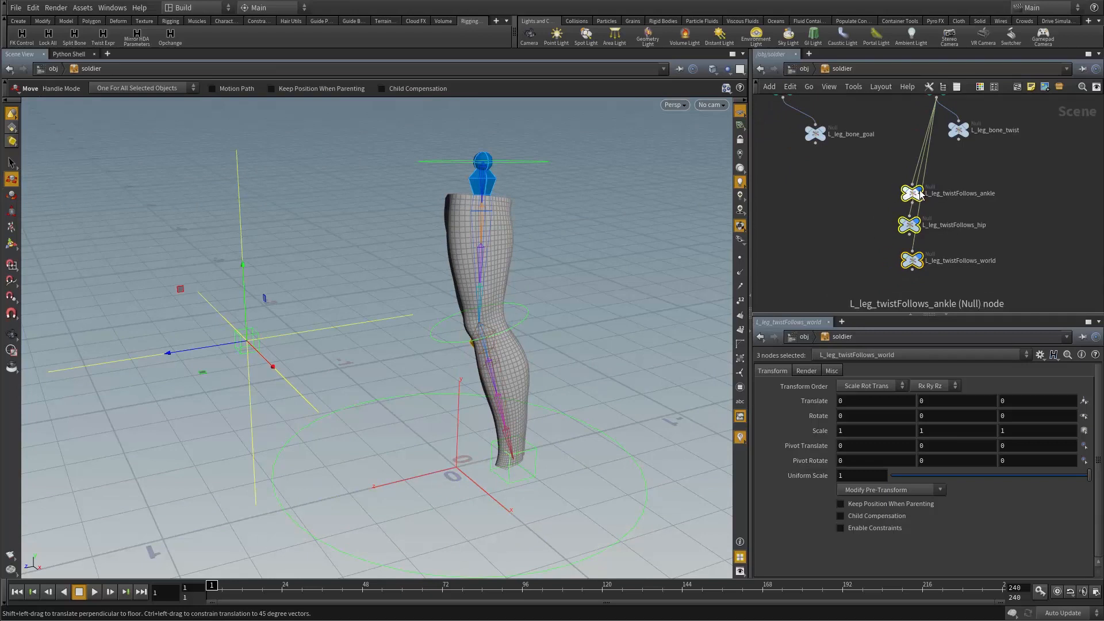
pyautogui.click(920, 191)
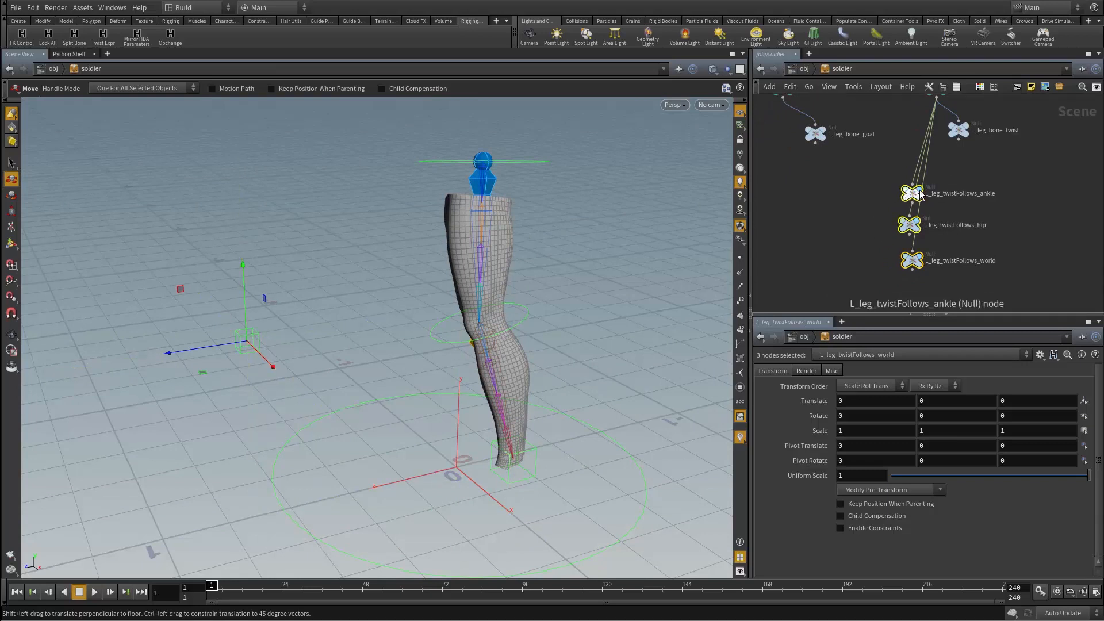
# Enable Keep Position When Parenting on the three L_leg_twistFollows nulls and cut their wires from L_leg_twist_ctrl
pyautogui.click(857, 226)
pyautogui.moveTo(882, 183); pyautogui.dragTo(939, 275)
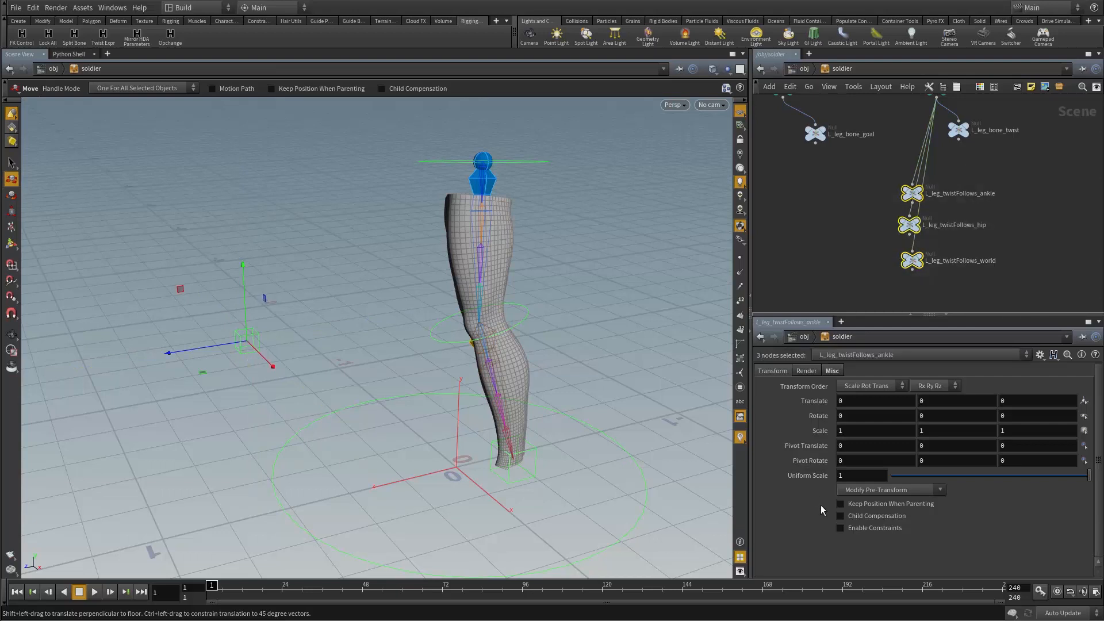
pyautogui.click(875, 505)
pyautogui.press('y')
pyautogui.moveTo(900, 150); pyautogui.dragTo(951, 176)
pyautogui.moveTo(860, 190); pyautogui.dragTo(854, 219, button='middle')
pyautogui.click(853, 219)
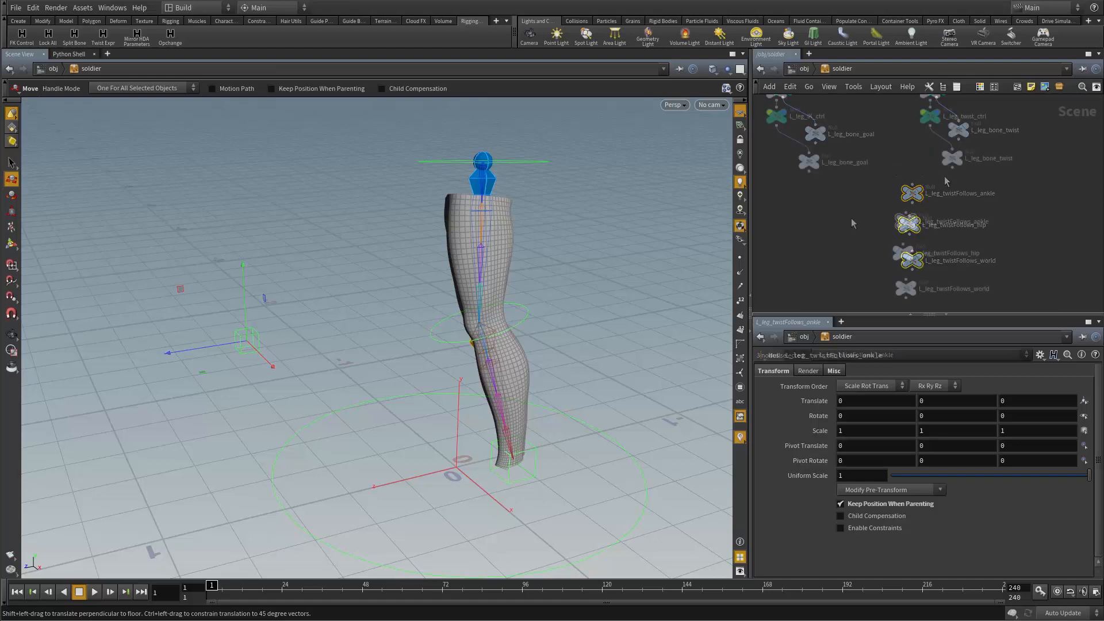
# Parent the L_leg_twistFollows_ankle null to L_leg_IK_ctrl
pyautogui.click(916, 223)
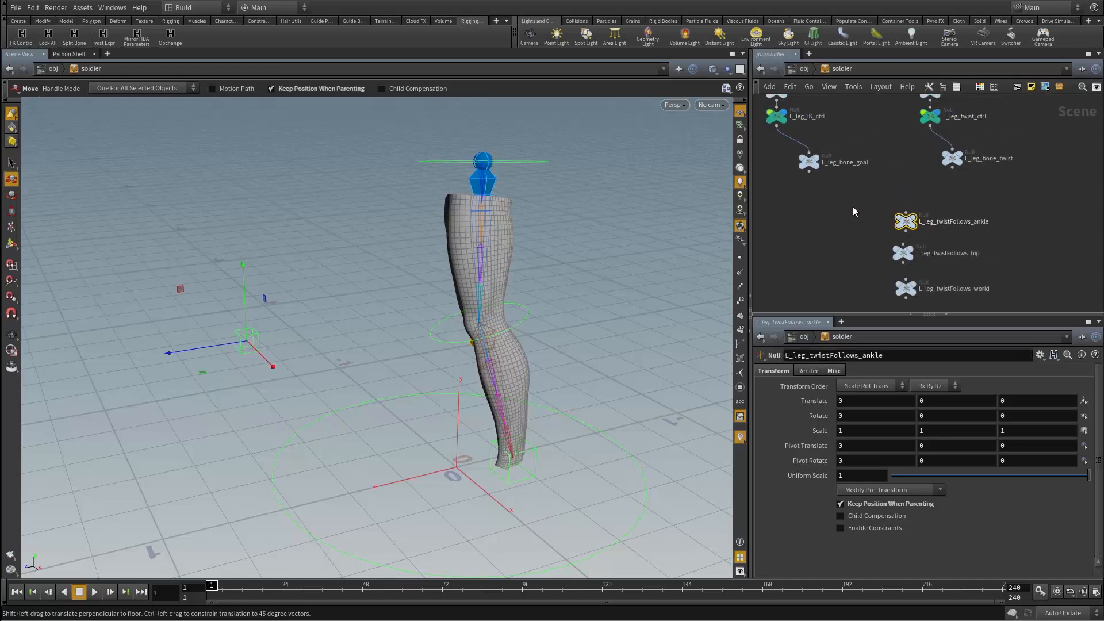
pyautogui.moveTo(864, 168); pyautogui.dragTo(896, 208, button='middle')
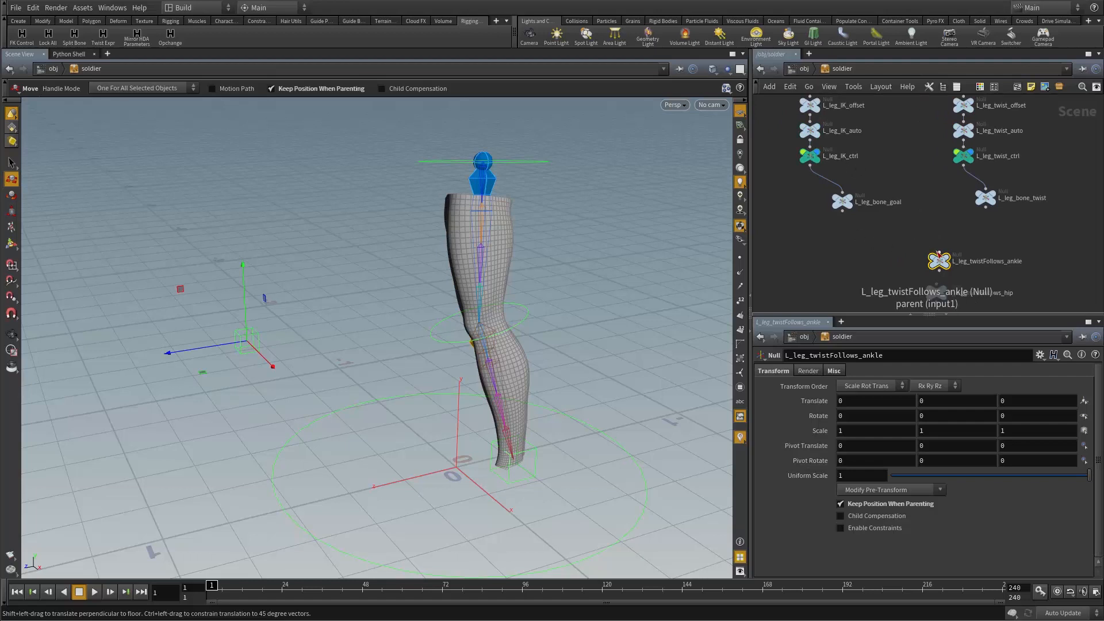
pyautogui.click(939, 252)
pyautogui.click(840, 171)
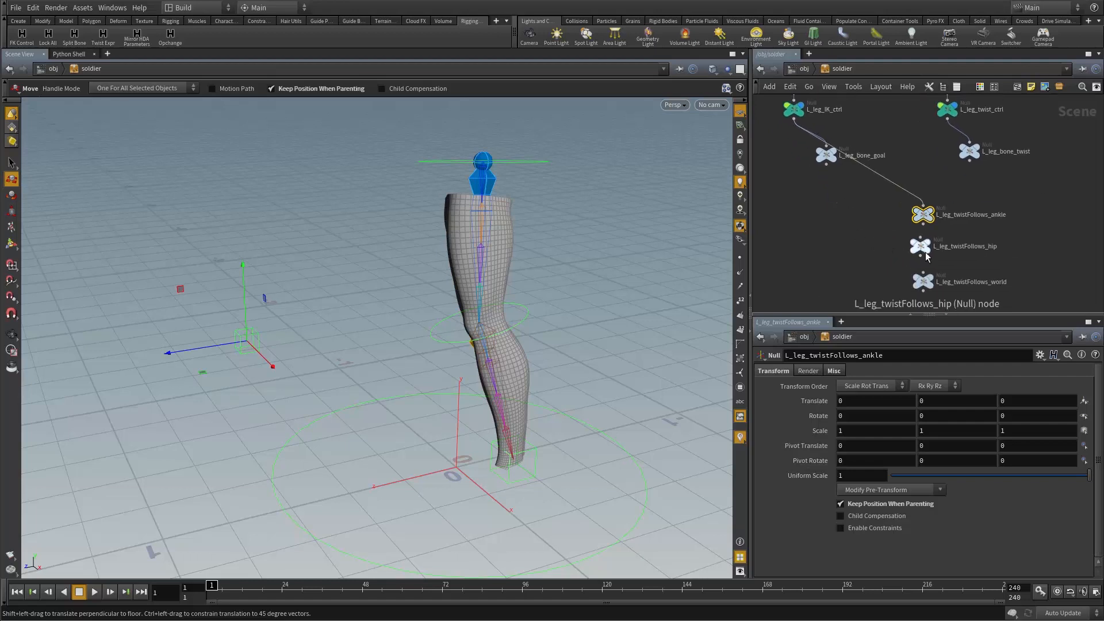
# Parent the L_leg_twistFollows_hip null to L_leg_root
pyautogui.click(920, 237)
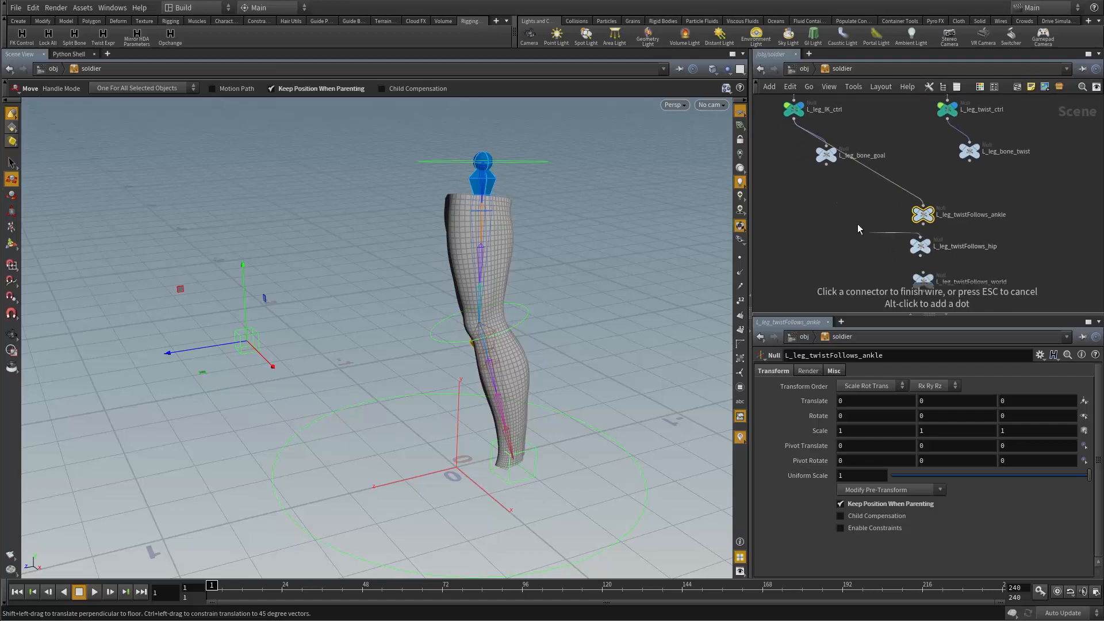
pyautogui.moveTo(865, 178); pyautogui.dragTo(927, 327, button='middle')
pyautogui.moveTo(931, 186); pyautogui.dragTo(1009, 276, button='middle')
pyautogui.moveTo(951, 133)
pyautogui.mouseDown(button='middle')
pyautogui.moveTo(973, 217)
pyautogui.moveTo(972, 283)
pyautogui.mouseUp(button='middle')
pyautogui.click(922, 151)
pyautogui.scroll(-4, 954, 243)
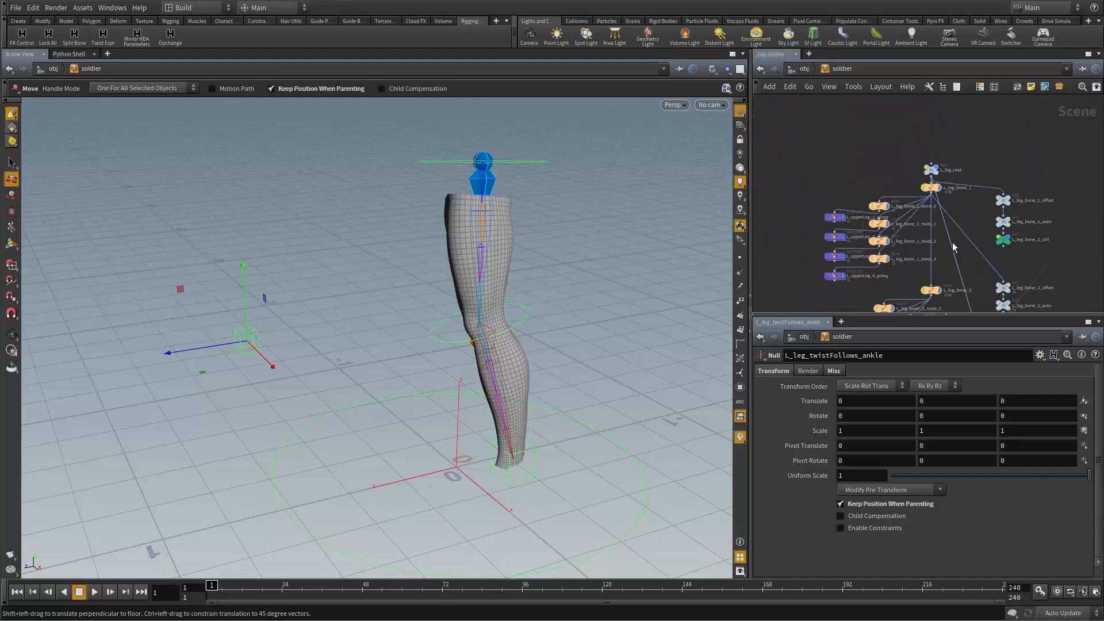
pyautogui.moveTo(954, 244); pyautogui.dragTo(886, 104, button='middle')
pyautogui.moveTo(931, 219); pyautogui.dragTo(896, 137, button='middle')
pyautogui.scroll(3, 943, 230)
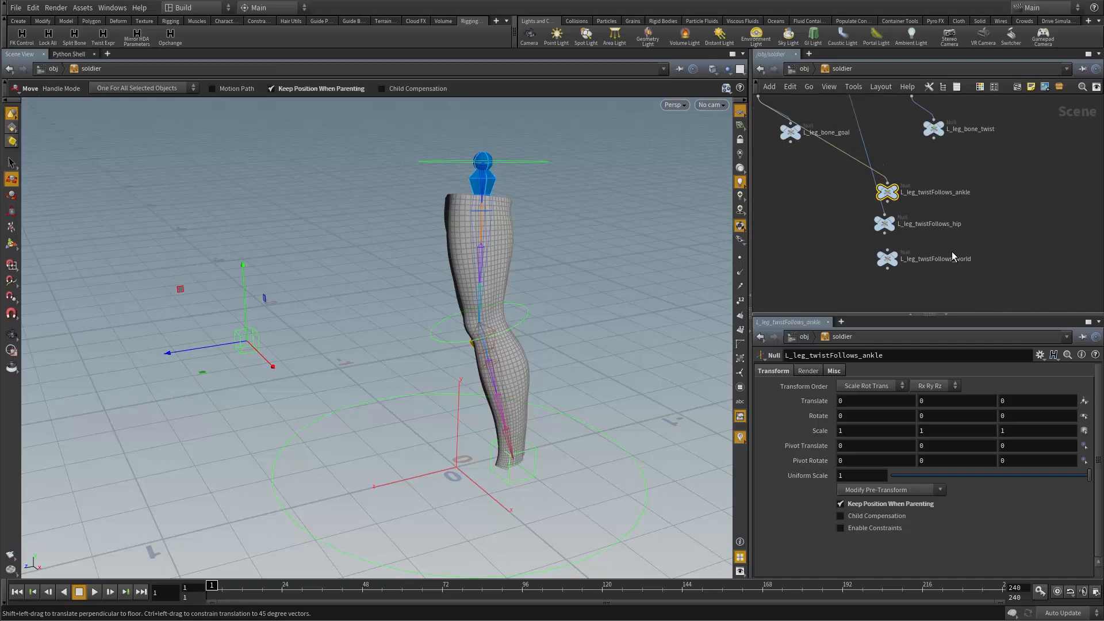
# Parent the L_leg_twistFollows_world null to the main null at the top of the soldier network
pyautogui.click(889, 250)
pyautogui.scroll(-8, 994, 227)
pyautogui.moveTo(1002, 182); pyautogui.dragTo(998, 226, button='middle')
pyautogui.scroll(10, 914, 144)
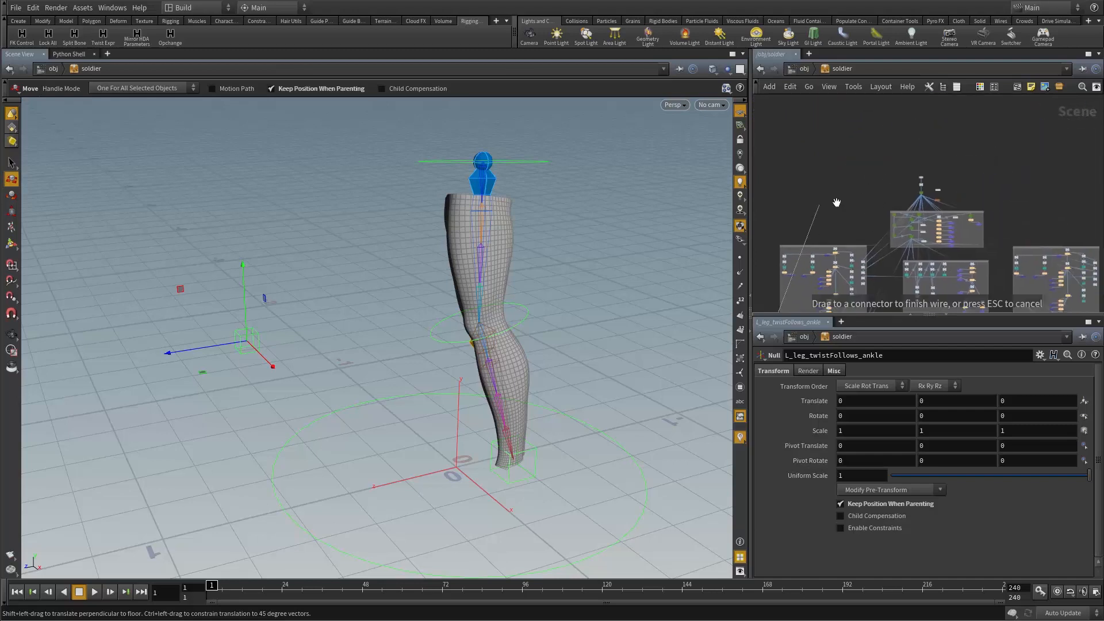
pyautogui.scroll(-10, 852, 163)
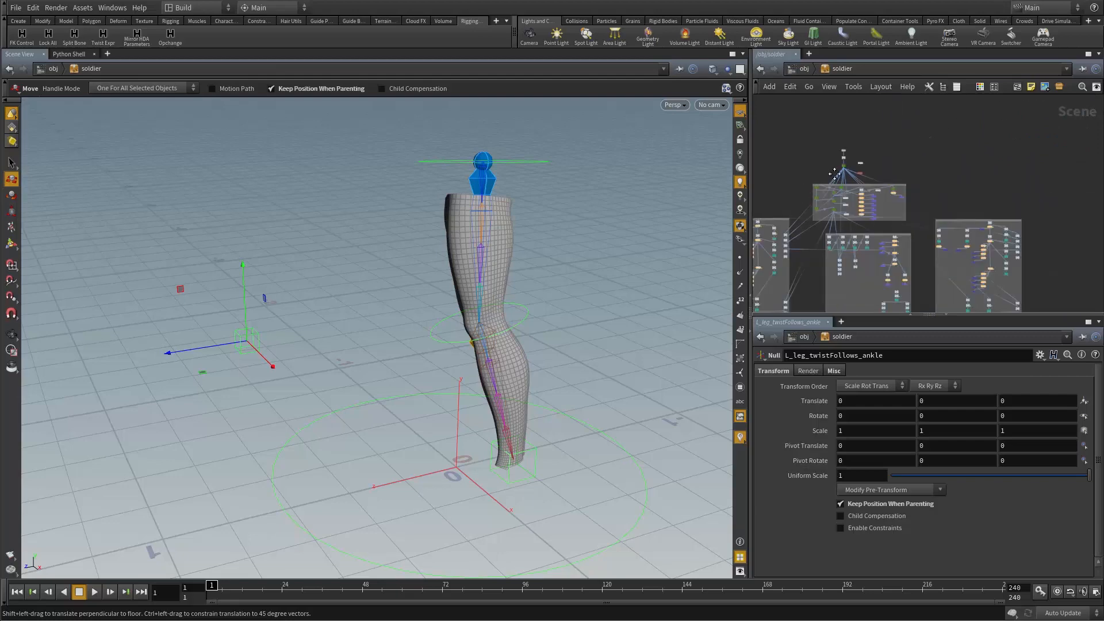
pyautogui.moveTo(828, 169); pyautogui.dragTo(1041, 112, button='middle')
pyautogui.moveTo(894, 305); pyautogui.dragTo(836, 199, button='middle')
pyautogui.scroll(8, 836, 198)
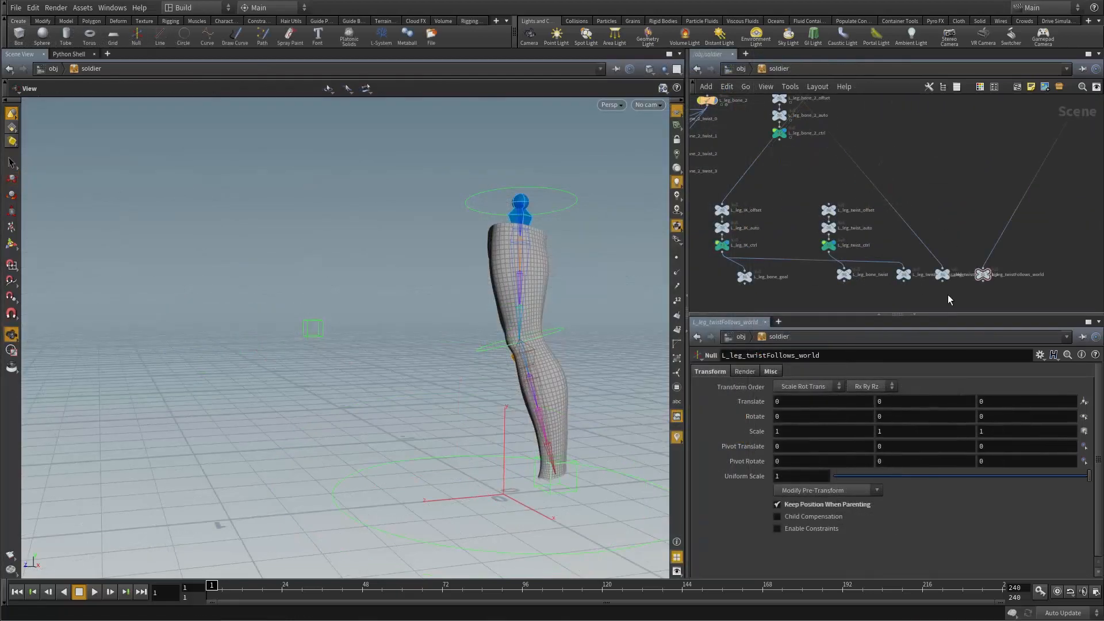
# Lock all transform parameters of the three L_leg_twistFollows nulls with the Lock All rigging tool
pyautogui.moveTo(948, 295); pyautogui.dragTo(944, 265, button='middle')
pyautogui.moveTo(968, 230); pyautogui.dragTo(859, 274)
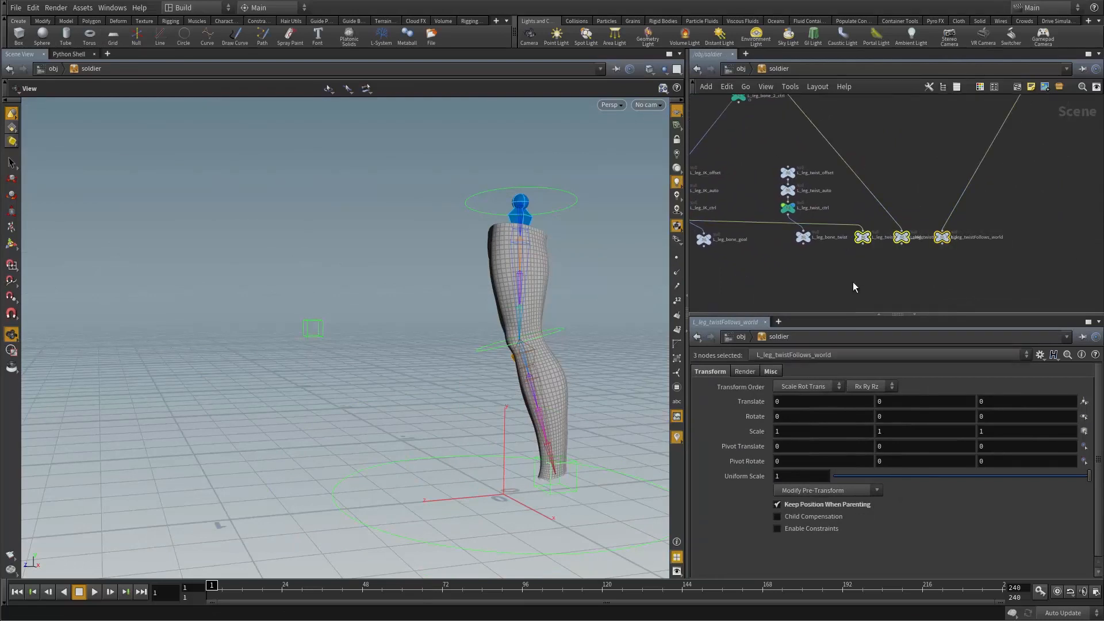
pyautogui.click(467, 21)
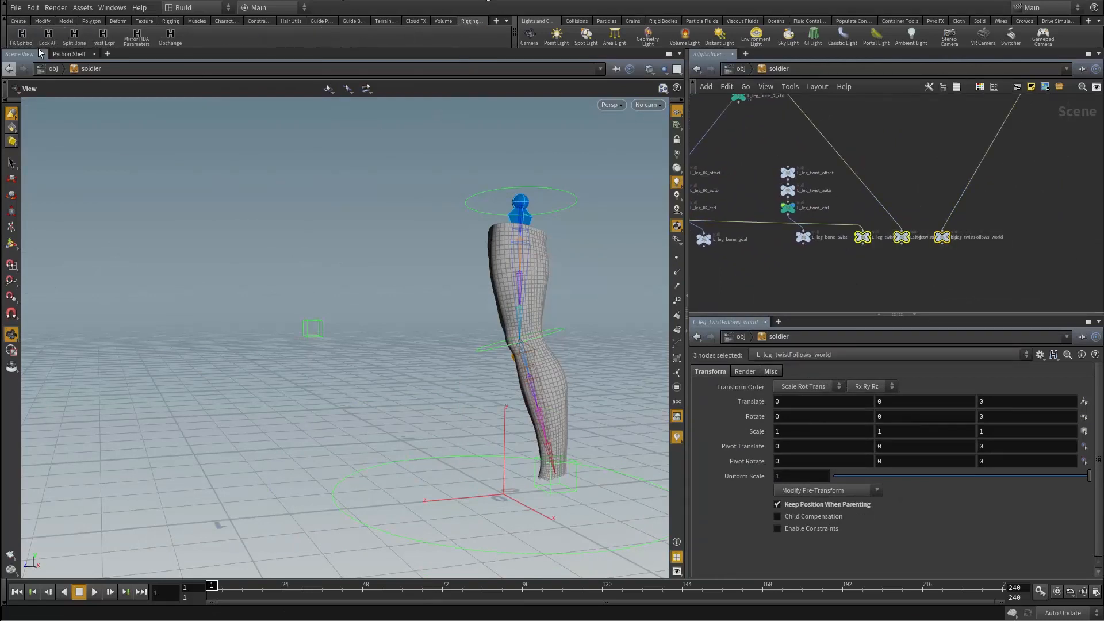
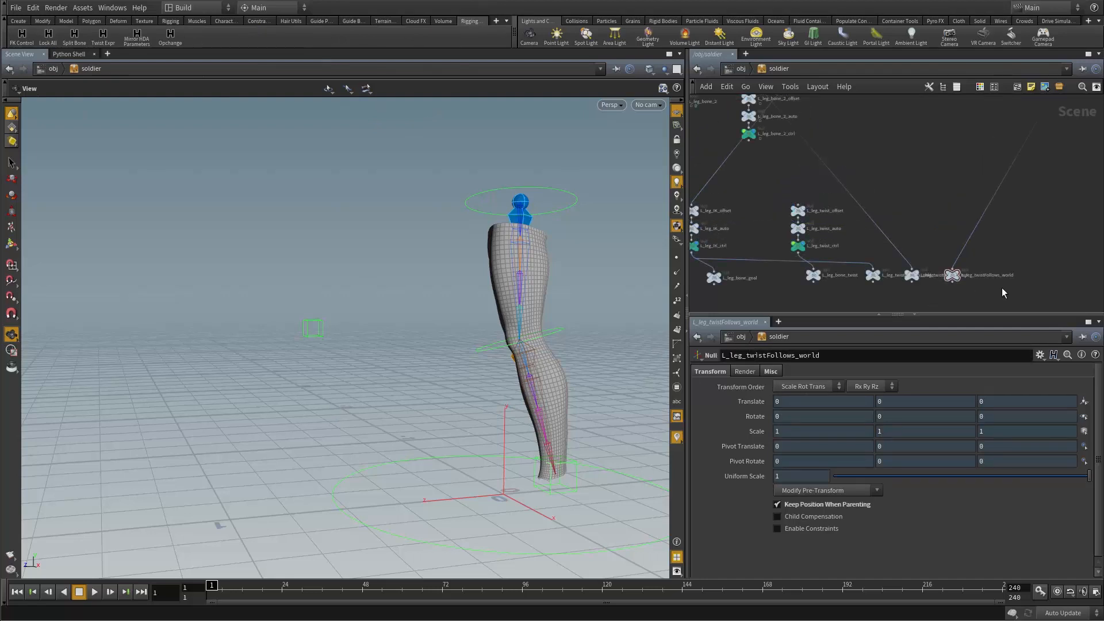
# Examine L_leg_twist_ctrl and L_leg_root in the network and locate the root on the leg
pyautogui.moveTo(1002, 292); pyautogui.dragTo(904, 293)
pyautogui.click(895, 247)
pyautogui.click(799, 247)
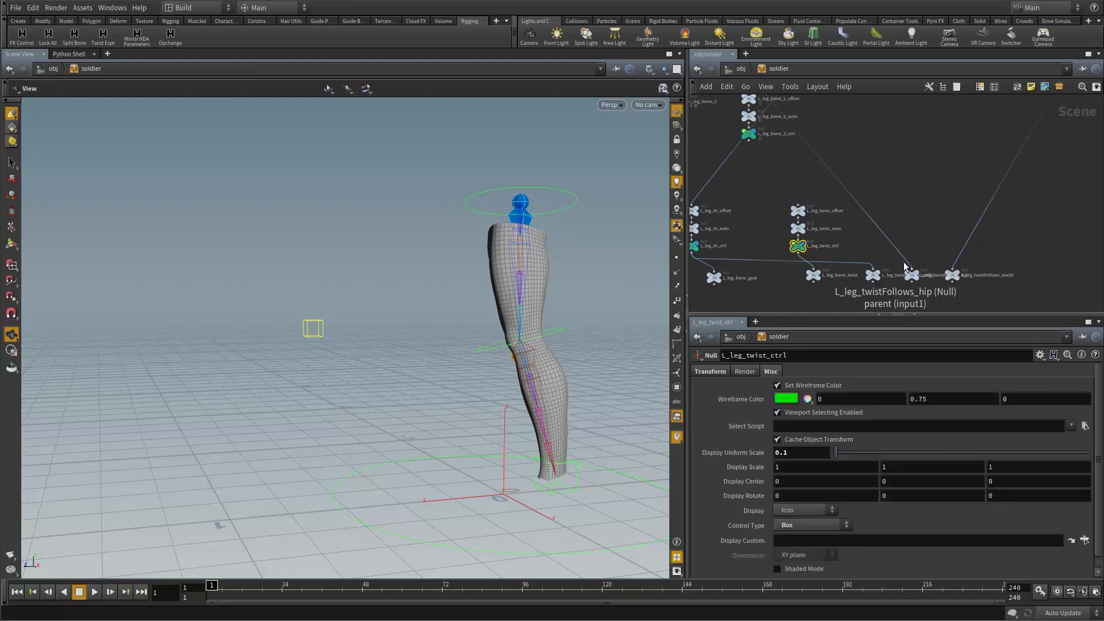
pyautogui.moveTo(885, 185); pyautogui.dragTo(949, 229, button='middle')
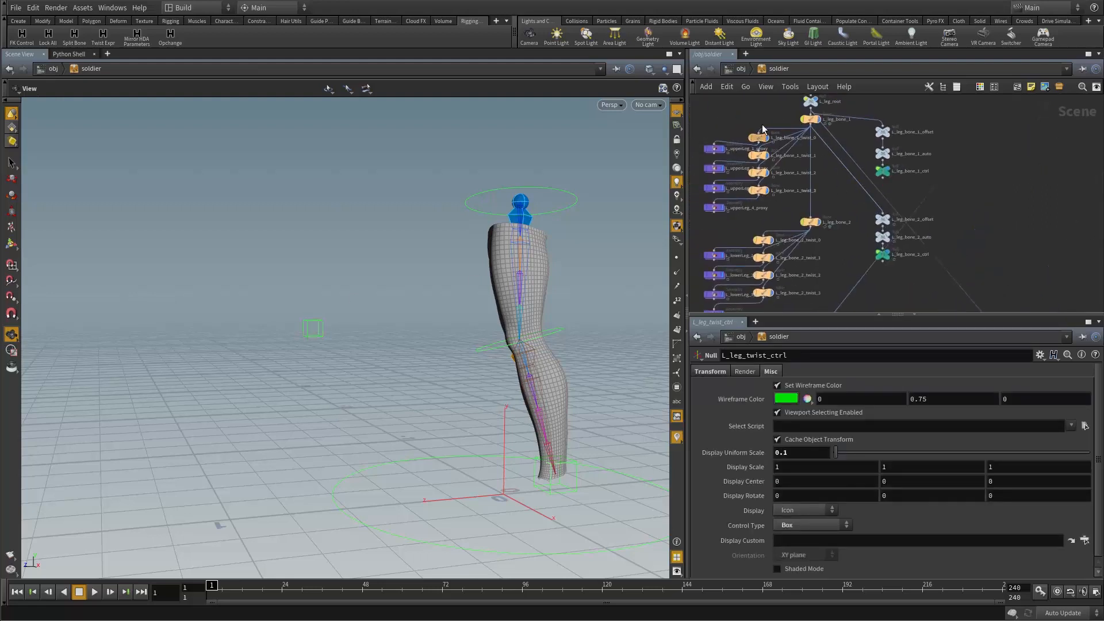
pyautogui.scroll(-3, 765, 149)
pyautogui.click(820, 181)
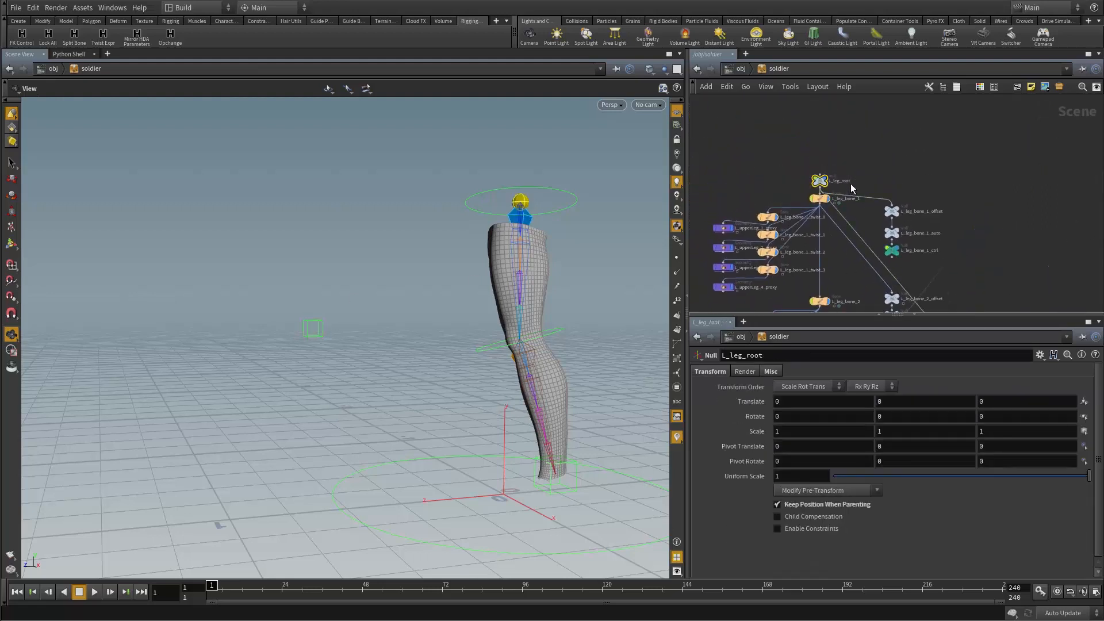
pyautogui.moveTo(436, 239)
pyautogui.mouseDown()
pyautogui.moveTo(455, 245)
pyautogui.moveTo(420, 252)
pyautogui.mouseUp()
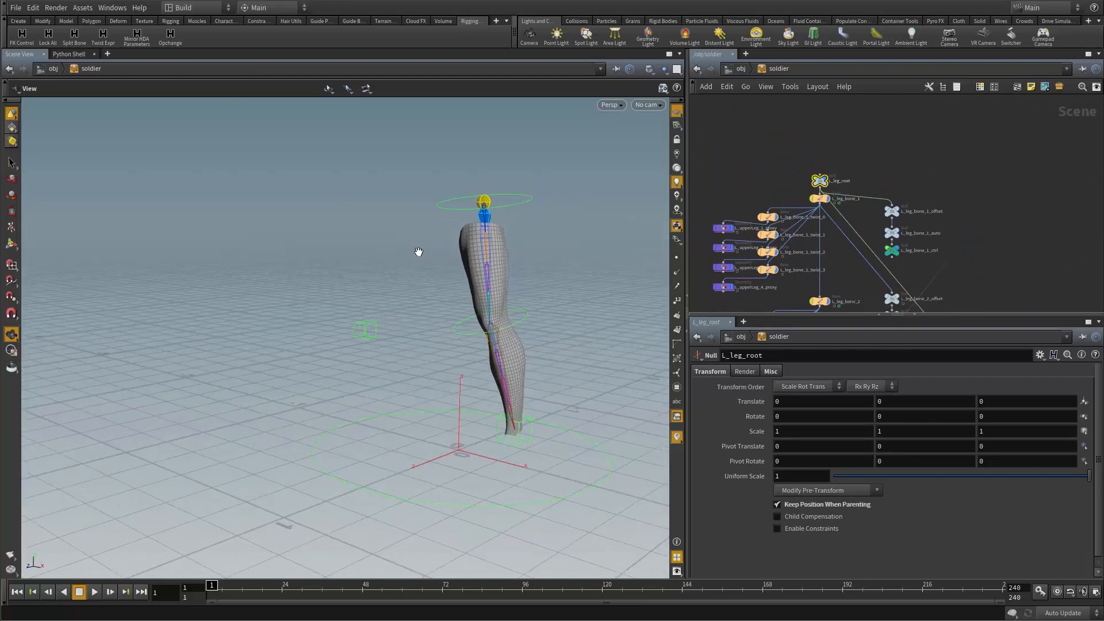
# Show the soldier's spine by setting its Geo Display to Proxy and Ctrls Display to ON in the asset's parameters
pyautogui.rightClick(778, 68)
pyautogui.moveTo(817, 167)
pyautogui.click(927, 167)
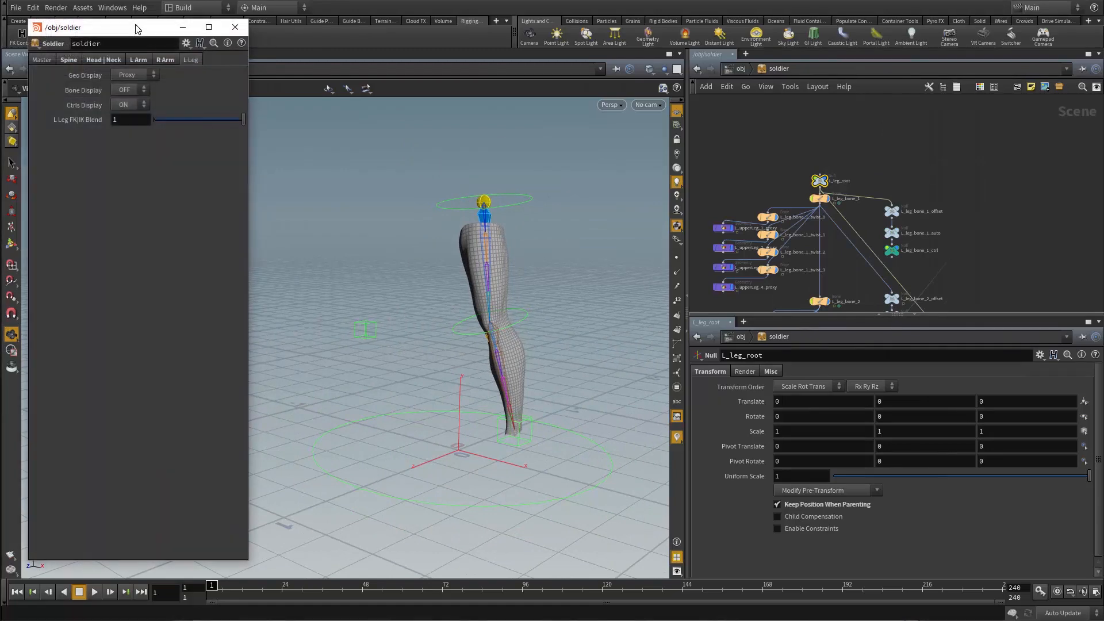
pyautogui.click(69, 60)
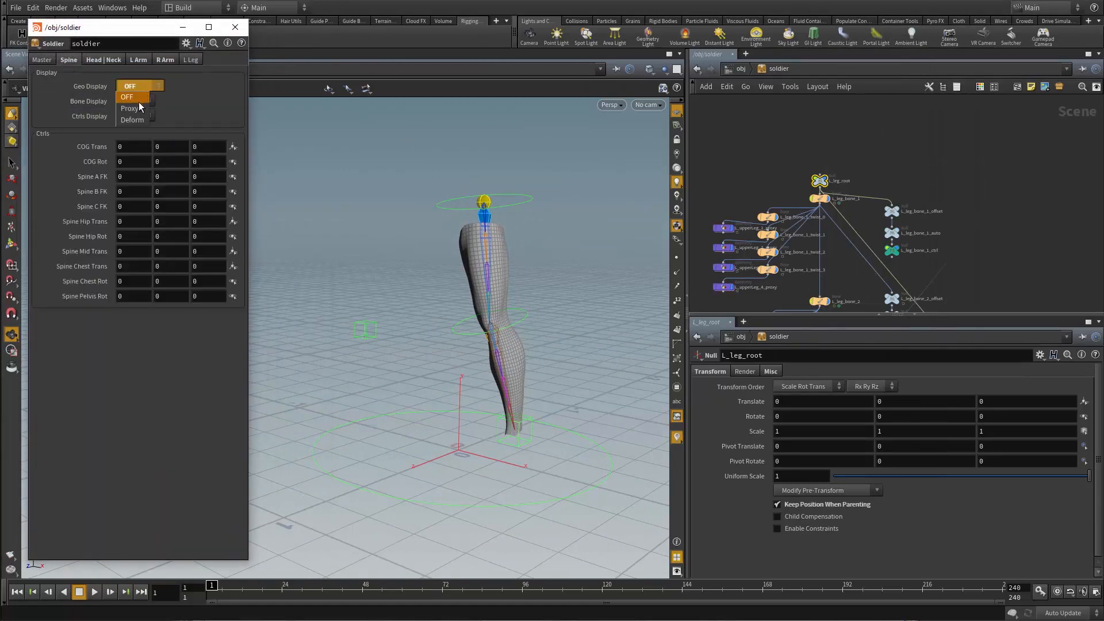
pyautogui.click(139, 108)
pyautogui.click(136, 116)
pyautogui.click(132, 127)
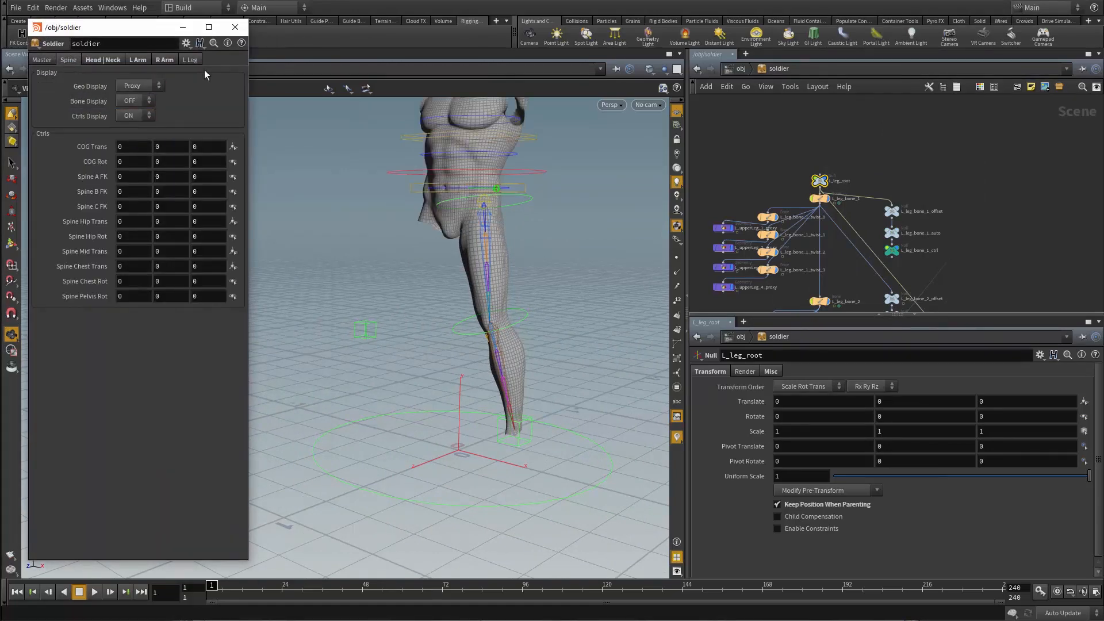
pyautogui.click(235, 27)
# Select the hip_IK control on the torso and examine where it sits relative to the leg root
pyautogui.moveTo(503, 303); pyautogui.dragTo(434, 389, button='middle')
pyautogui.moveTo(434, 388); pyautogui.dragTo(496, 278, button='right')
pyautogui.press('t')
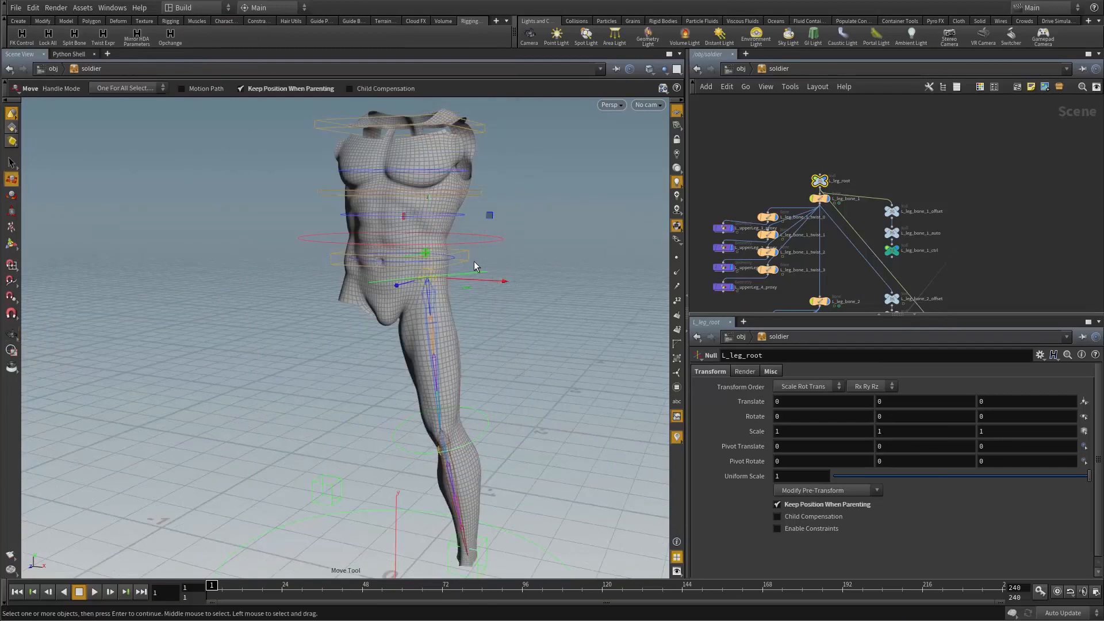
pyautogui.click(403, 260)
pyautogui.moveTo(405, 265)
pyautogui.mouseDown()
pyautogui.moveTo(392, 253)
pyautogui.moveTo(385, 265)
pyautogui.mouseUp()
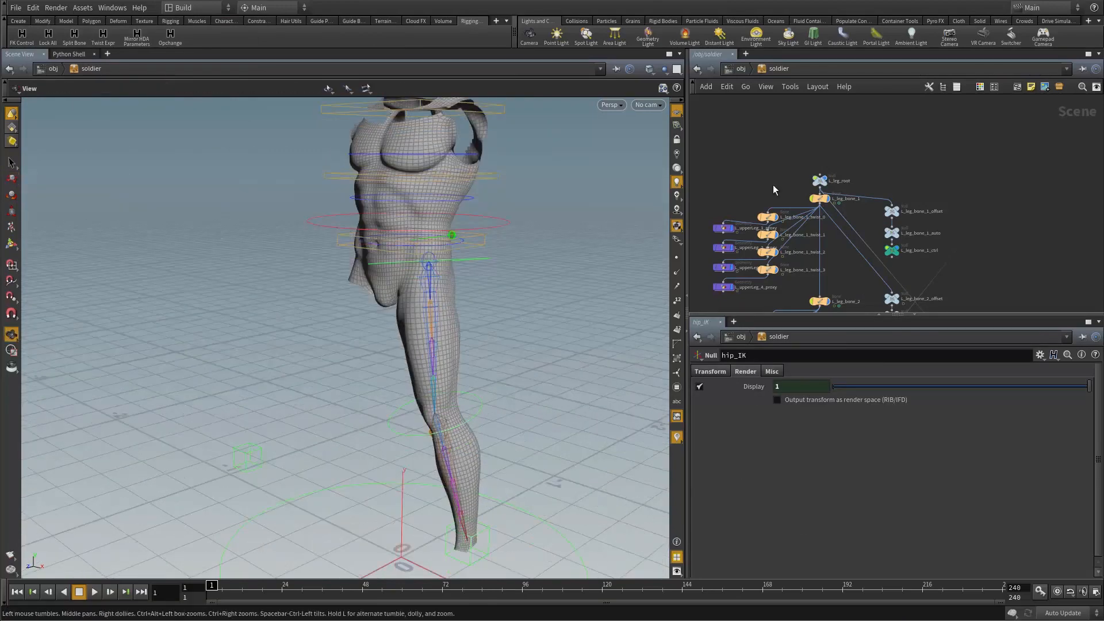
# Constrain L_leg_root to the hip_IK control with a Parent Blend constraint
pyautogui.moveTo(764, 177); pyautogui.dragTo(860, 191)
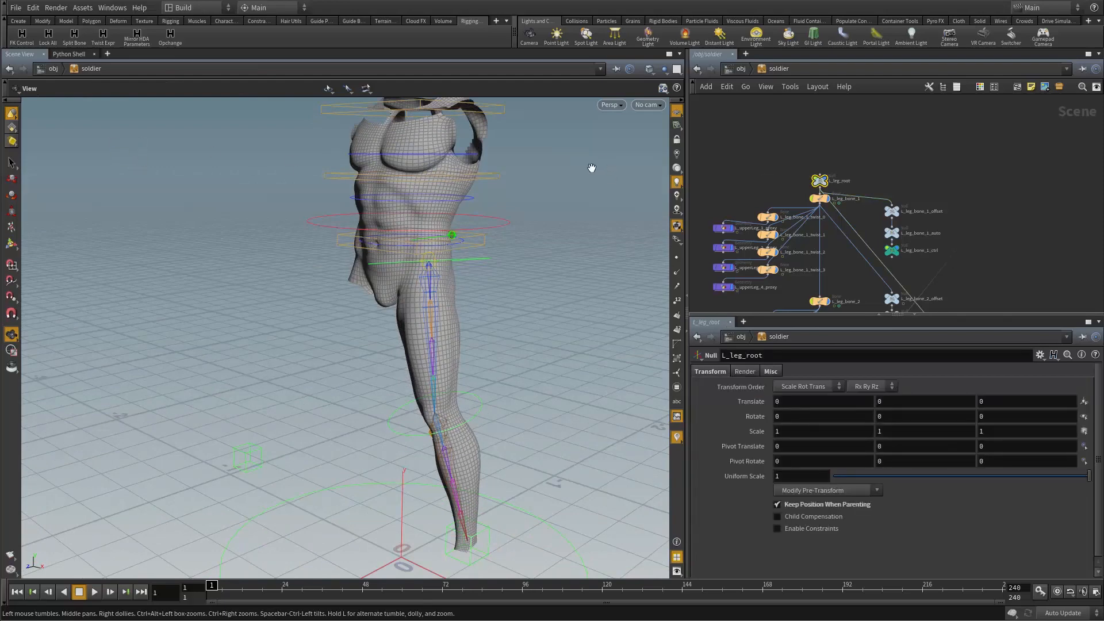
pyautogui.click(258, 21)
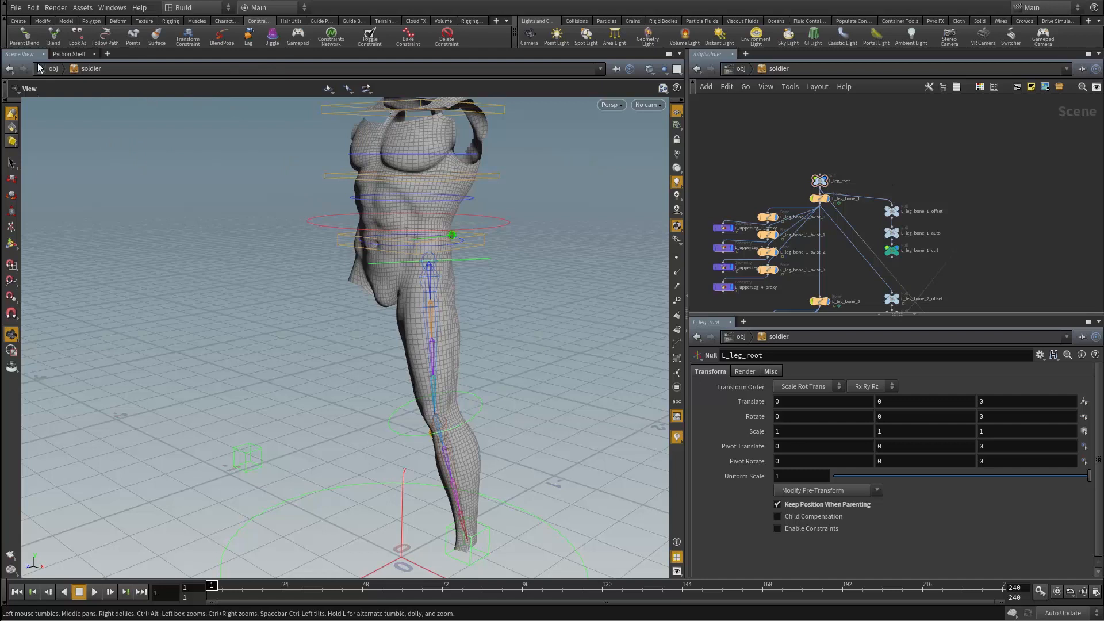
pyautogui.click(25, 38)
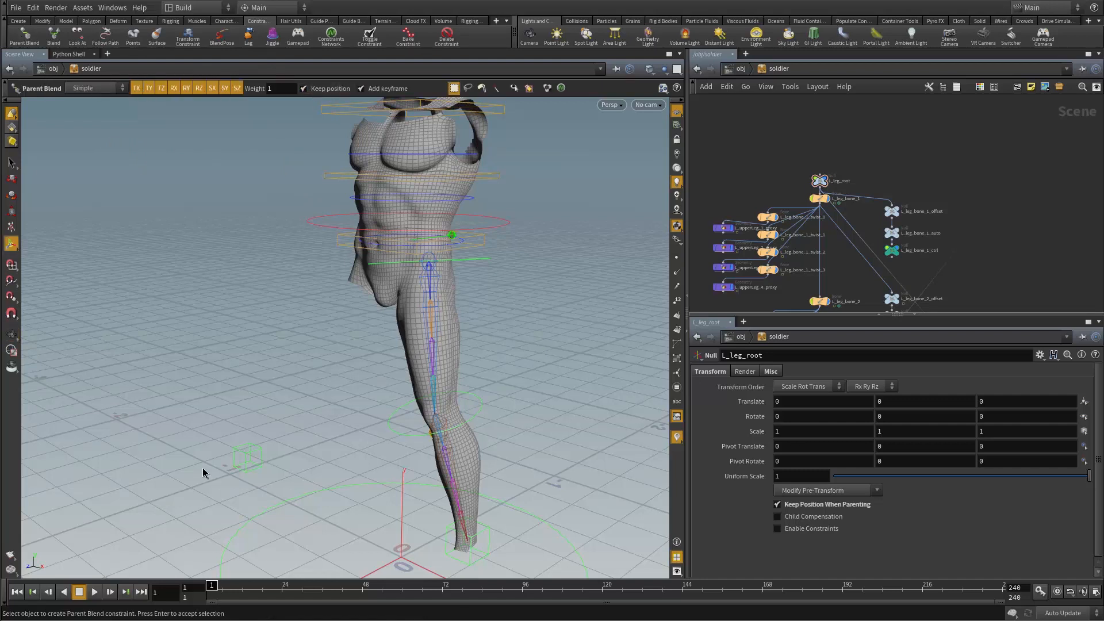
pyautogui.click(820, 181)
pyautogui.rightClick(511, 206)
pyautogui.click(552, 234)
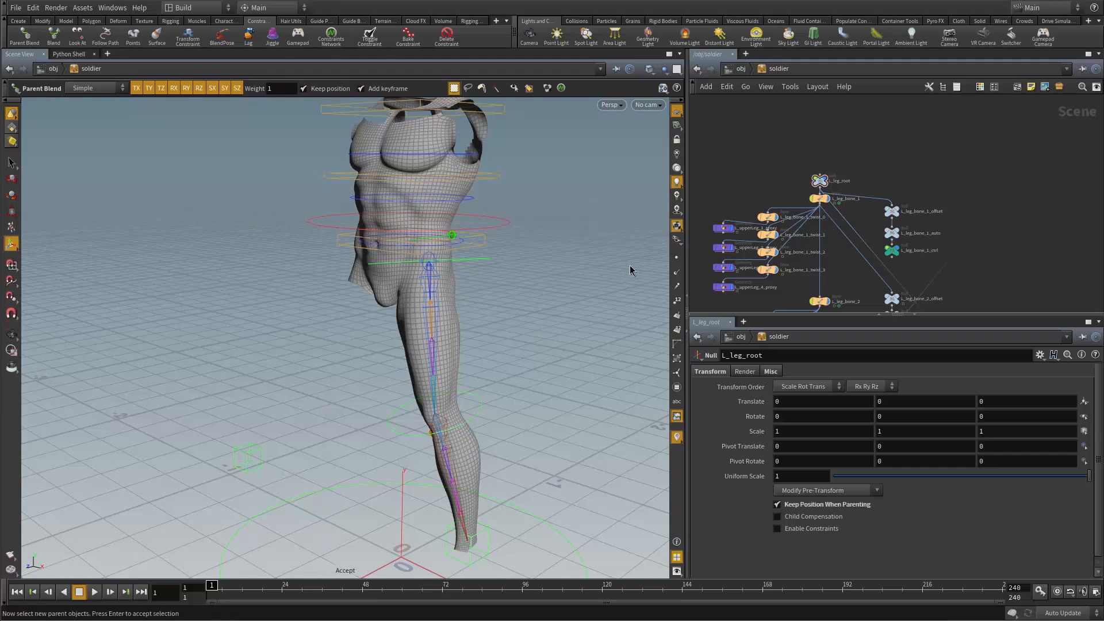
pyautogui.scroll(-6, 840, 184)
pyautogui.moveTo(815, 203); pyautogui.dragTo(758, 284, button='middle')
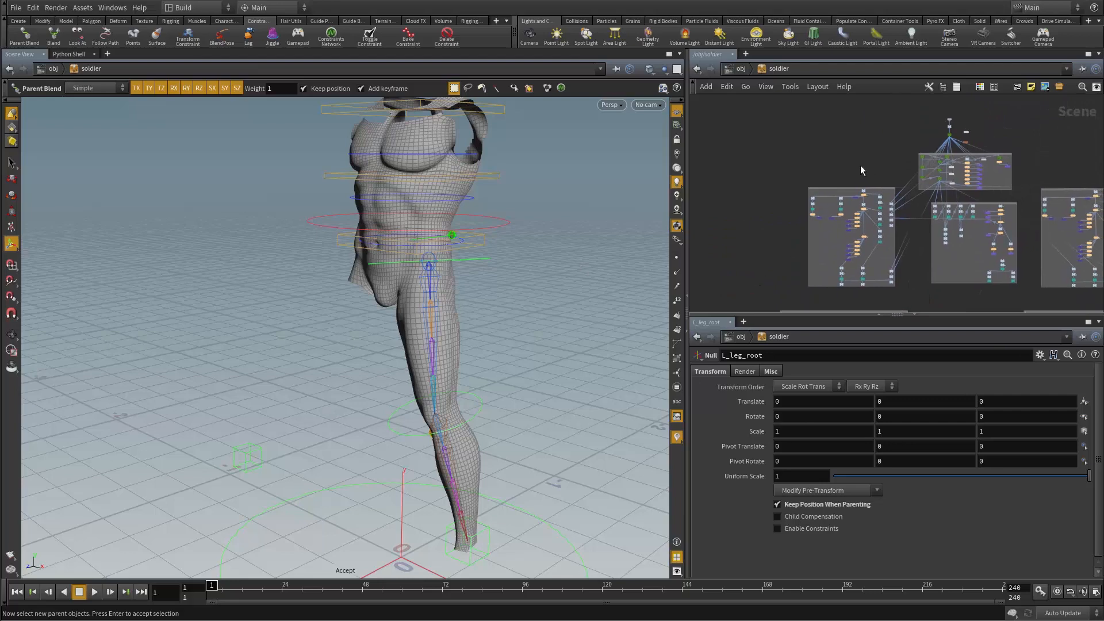
pyautogui.click(486, 244)
pyautogui.scroll(5, 955, 172)
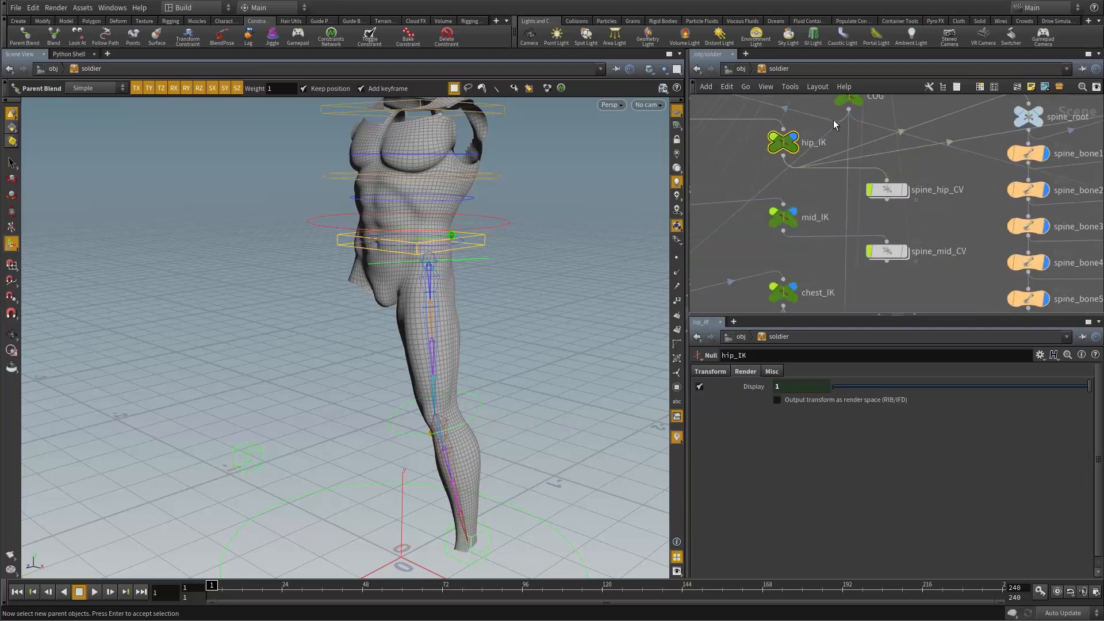
pyautogui.rightClick(585, 173)
pyautogui.click(610, 200)
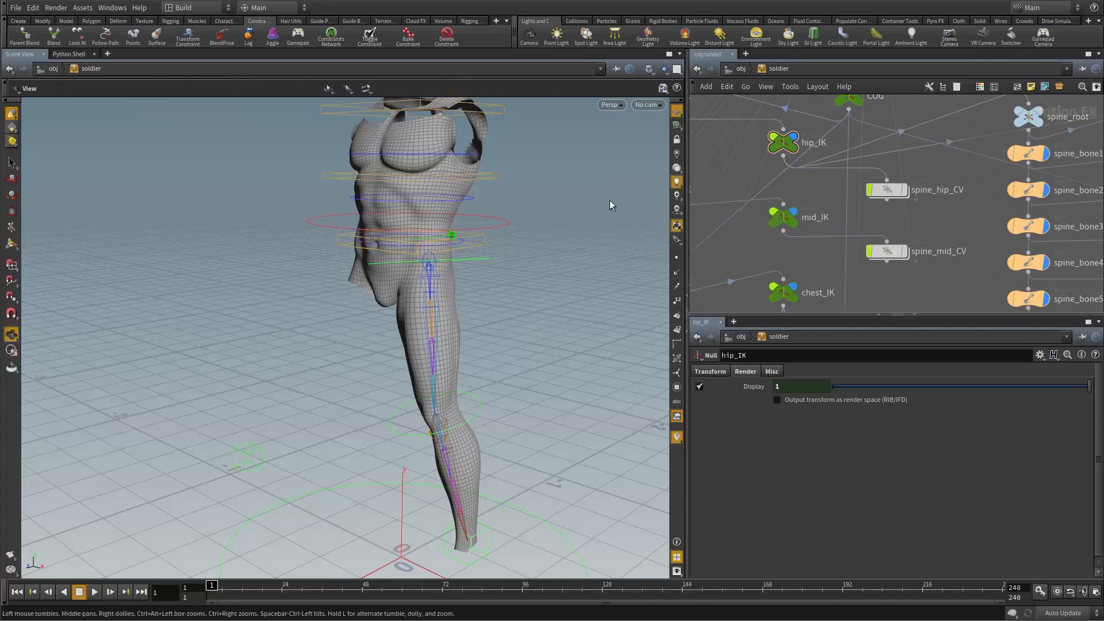
pyautogui.moveTo(869, 135); pyautogui.dragTo(771, 184)
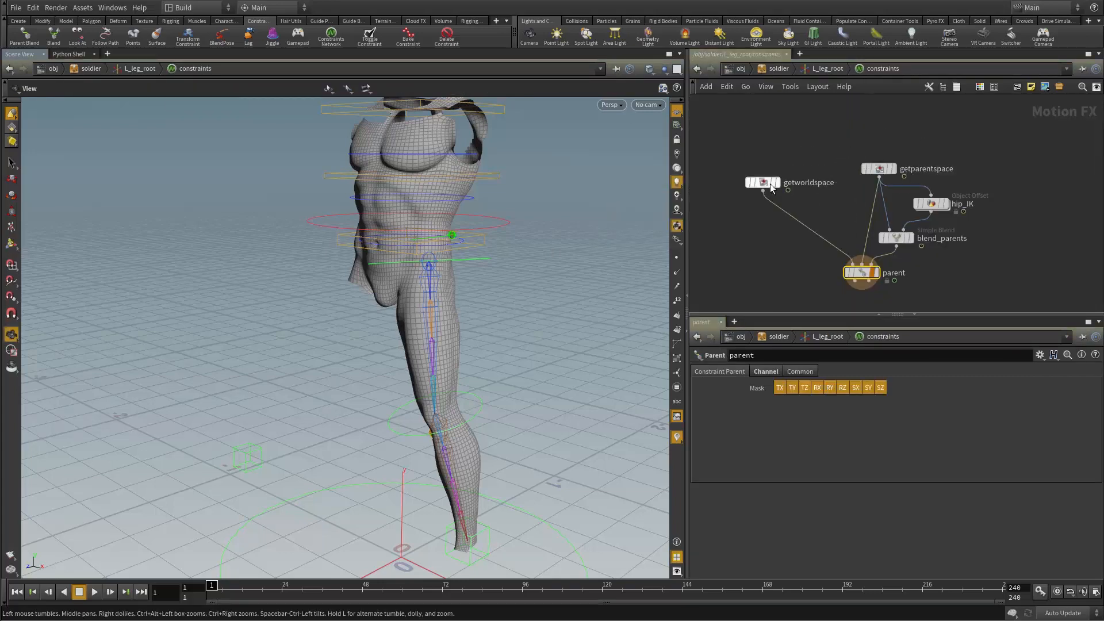
# Return to the soldier level, test-move the hip_IK control to check how the leg follows, and undo the move
pyautogui.click(779, 69)
pyautogui.press('t')
pyautogui.click(462, 250)
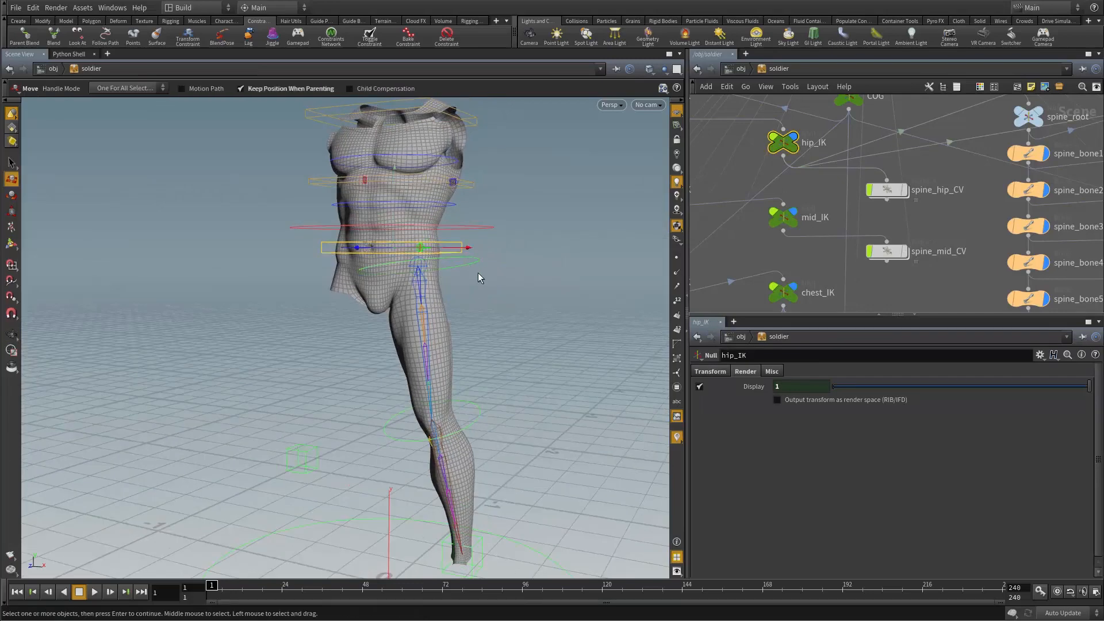
pyautogui.keyDown('alt'); pyautogui.moveTo(479, 274); pyautogui.dragTo(507, 266); pyautogui.keyUp('alt')
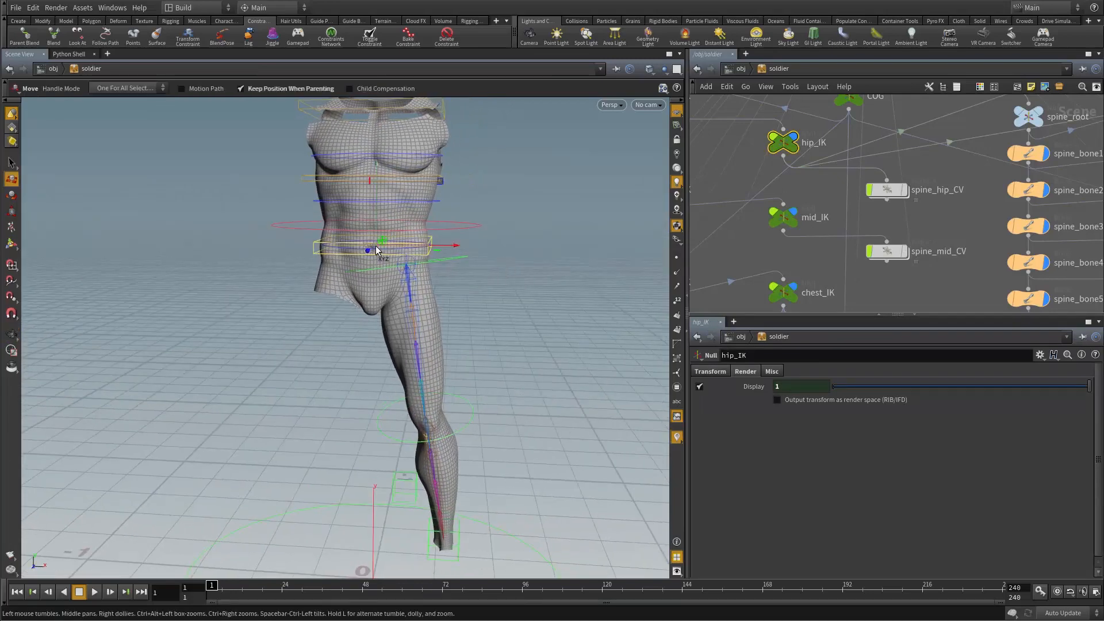
pyautogui.moveTo(371, 247); pyautogui.dragTo(428, 252)
pyautogui.hotkey('ctrl', 'z')
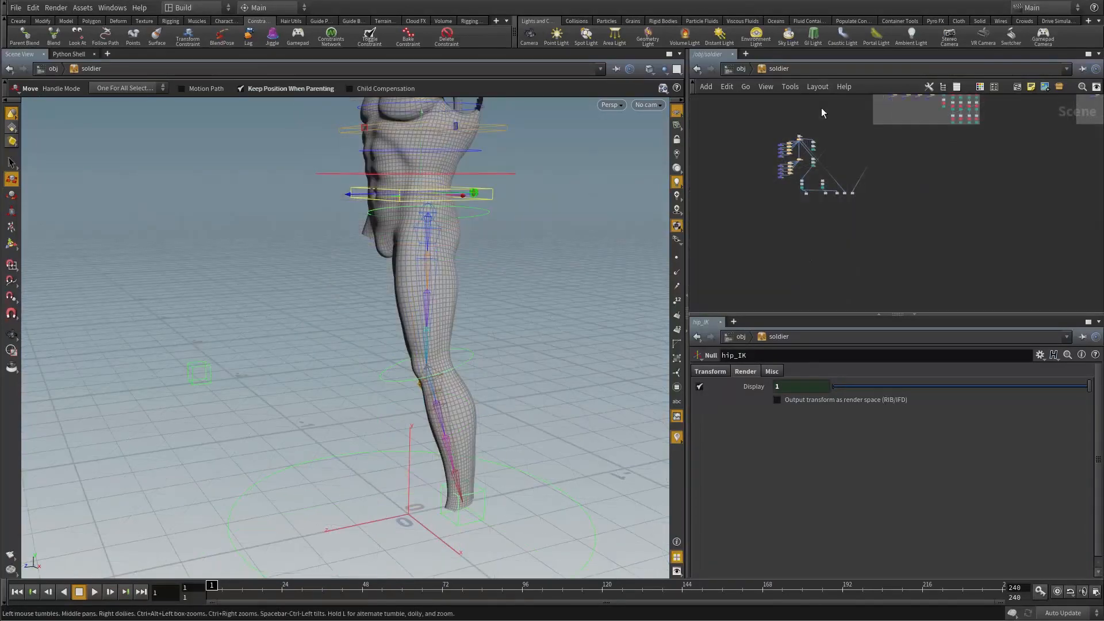
# Move the L_leg_twistFollows_world null clear of the hip null in the network and check the ankle, hip and world nulls
pyautogui.scroll(6, 847, 216)
pyautogui.scroll(4, 860, 235)
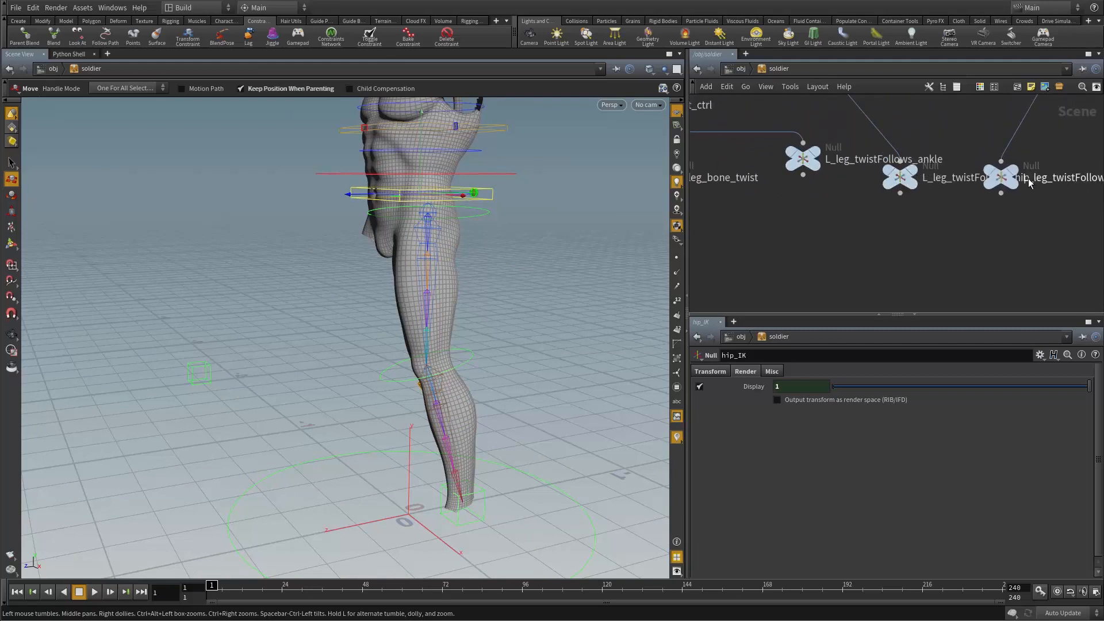
pyautogui.moveTo(1001, 179); pyautogui.dragTo(1003, 209)
pyautogui.click(948, 236)
pyautogui.moveTo(841, 195); pyautogui.dragTo(820, 213, button='middle')
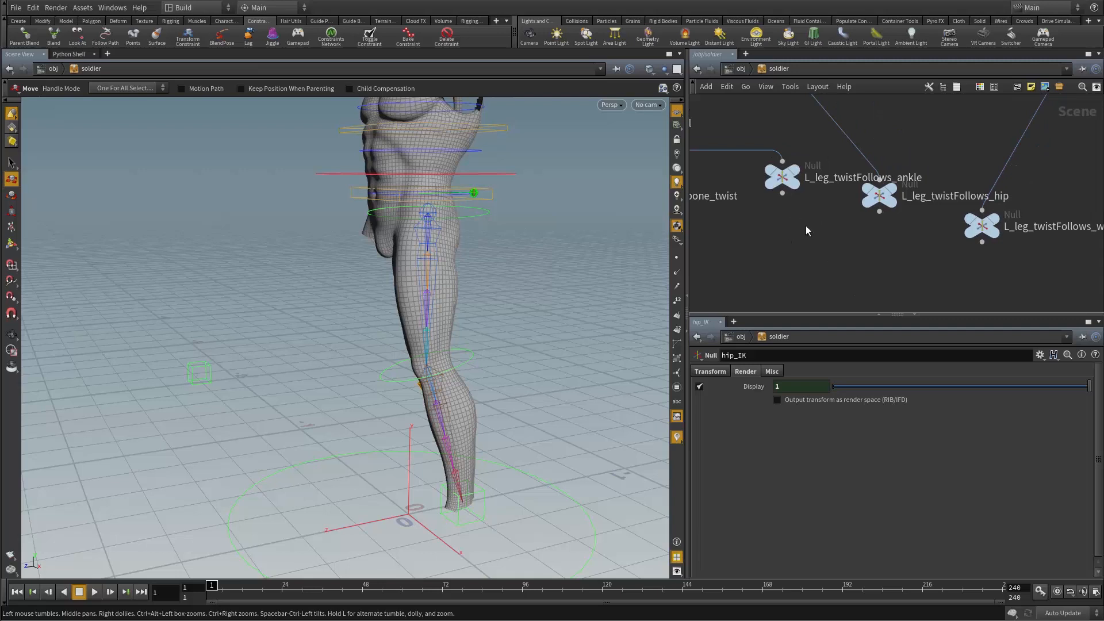
pyautogui.click(784, 178)
pyautogui.click(879, 195)
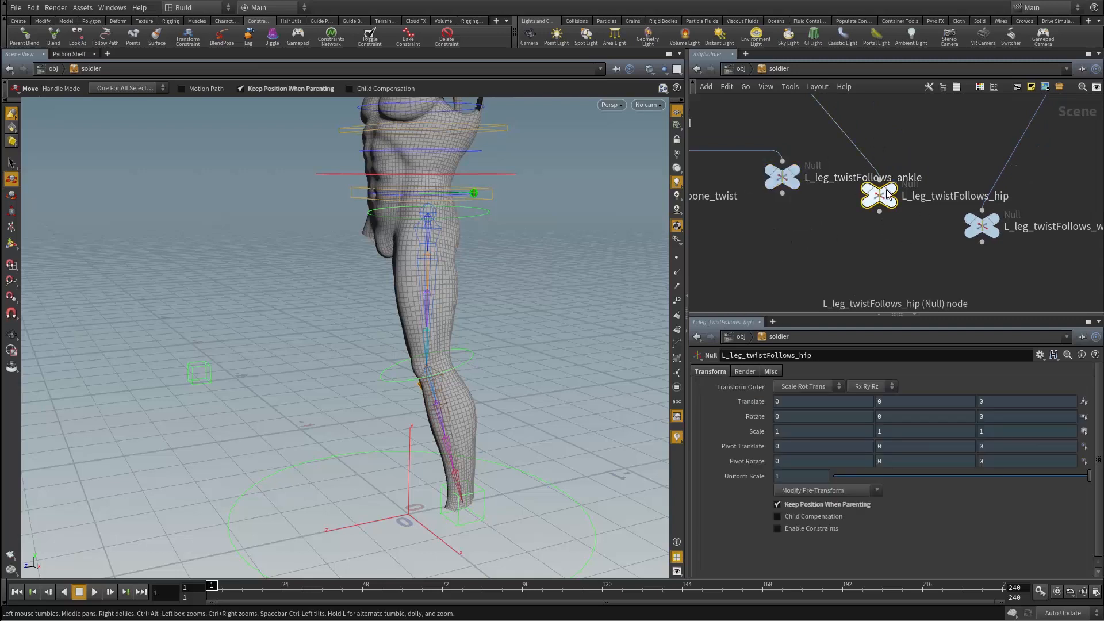
pyautogui.click(982, 226)
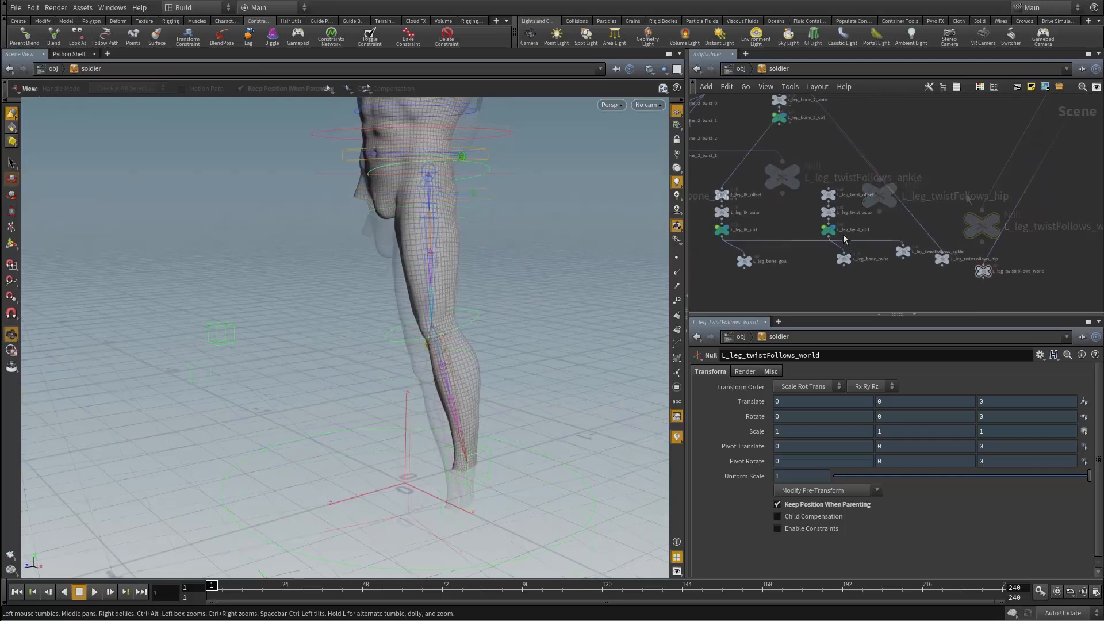
# Start a Parent Blend constraint with L_leg_twist_auto accepted as the constrained object
pyautogui.scroll(5, 850, 231)
pyautogui.moveTo(892, 205); pyautogui.dragTo(914, 219, button='middle')
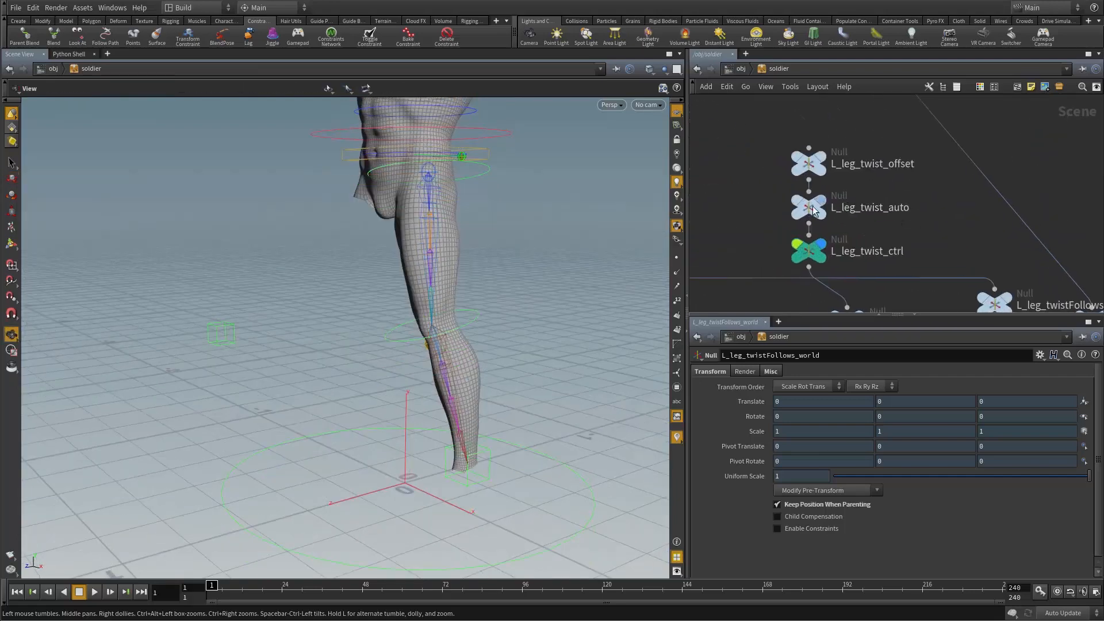
pyautogui.moveTo(750, 204); pyautogui.dragTo(963, 223)
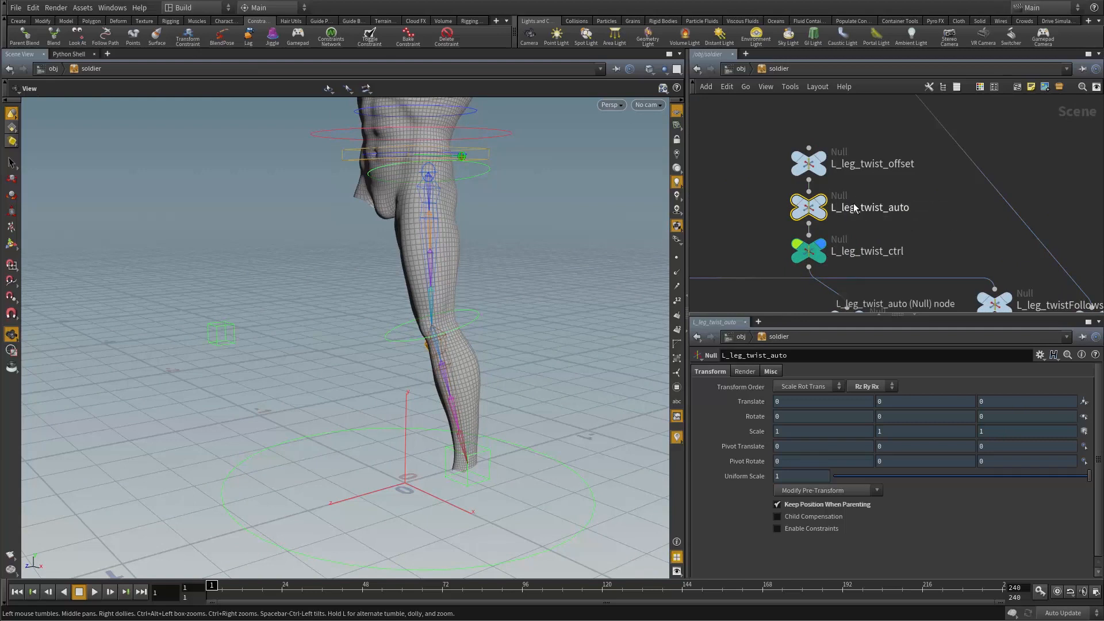
pyautogui.moveTo(855, 204); pyautogui.dragTo(866, 171, button='middle')
pyautogui.click(750, 176)
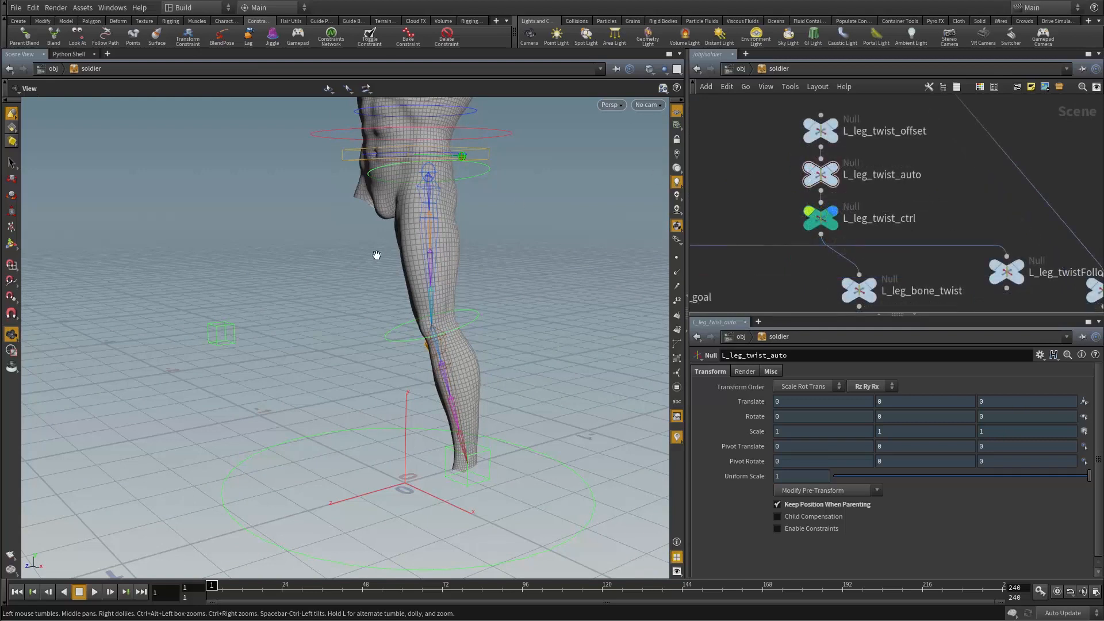
pyautogui.click(25, 36)
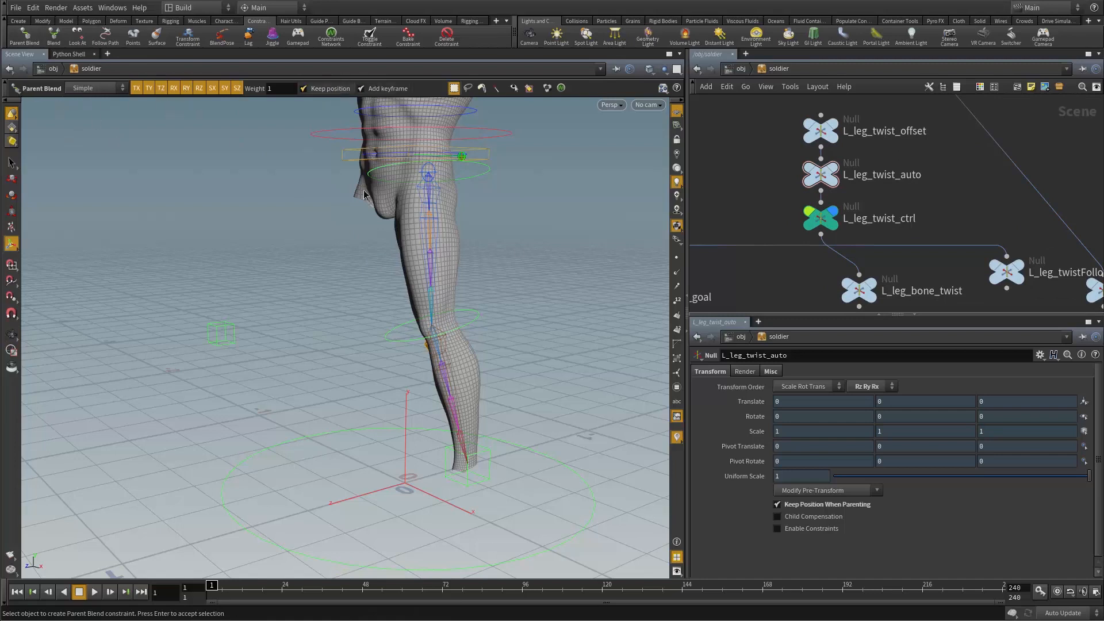
pyautogui.moveTo(756, 162); pyautogui.dragTo(886, 192)
pyautogui.rightClick(538, 206)
pyautogui.click(565, 232)
# Assign L_leg_twistFollows_world, L_leg_twistFollows_hip and L_leg_twistFollows_ankle, in that order, as the parents of the Parent Blend constraint
pyautogui.scroll(-5, 785, 260)
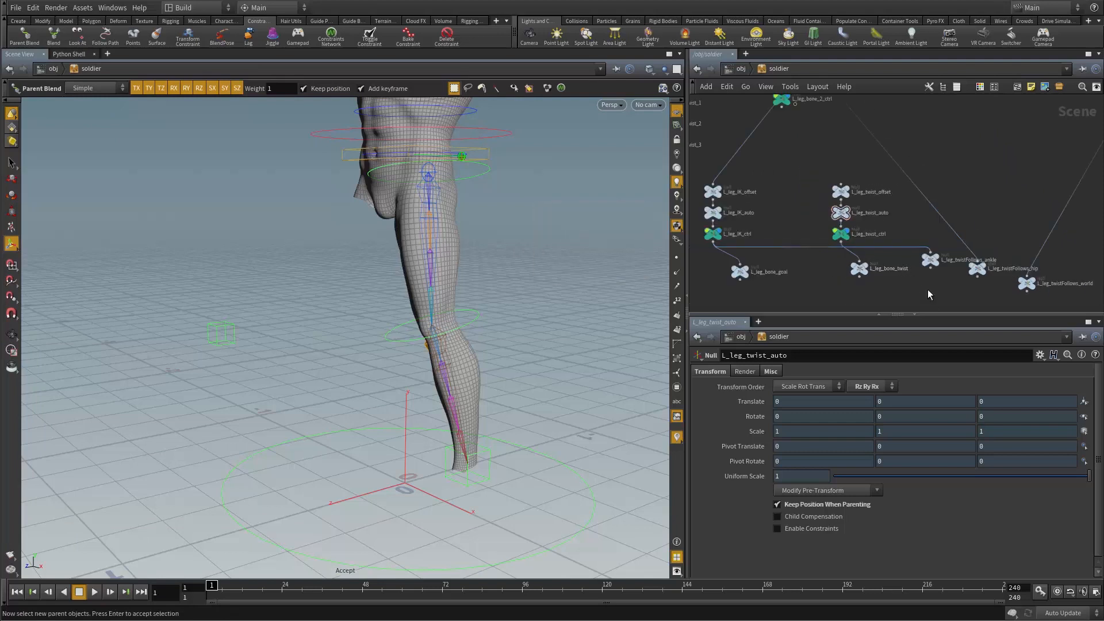
pyautogui.scroll(4, 885, 282)
pyautogui.moveTo(884, 278); pyautogui.dragTo(833, 269, button='middle')
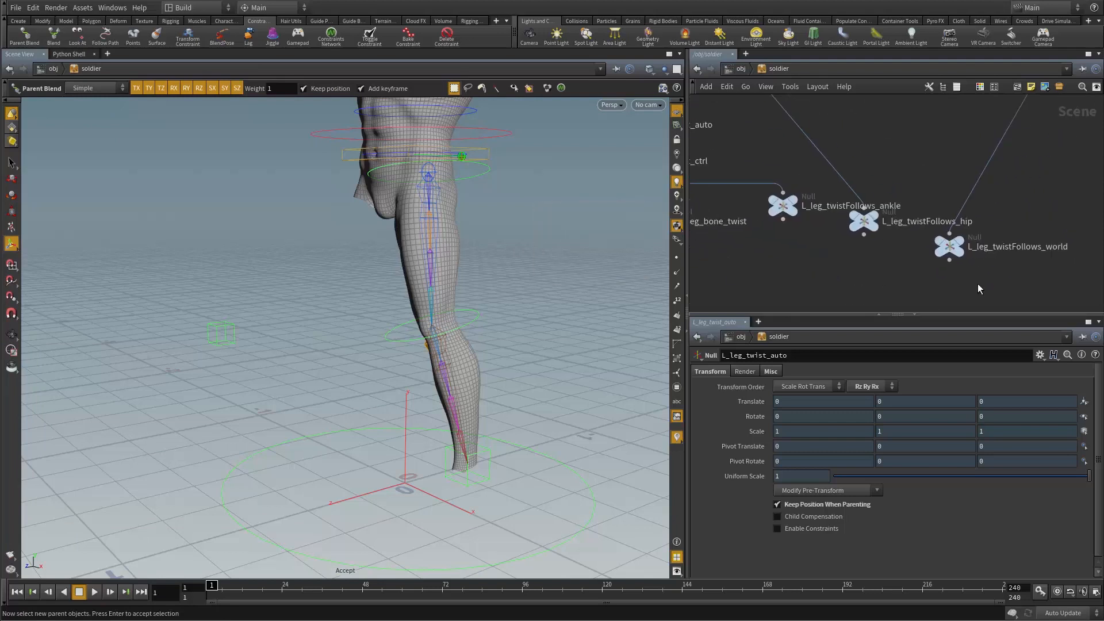
pyautogui.moveTo(978, 285); pyautogui.dragTo(935, 237)
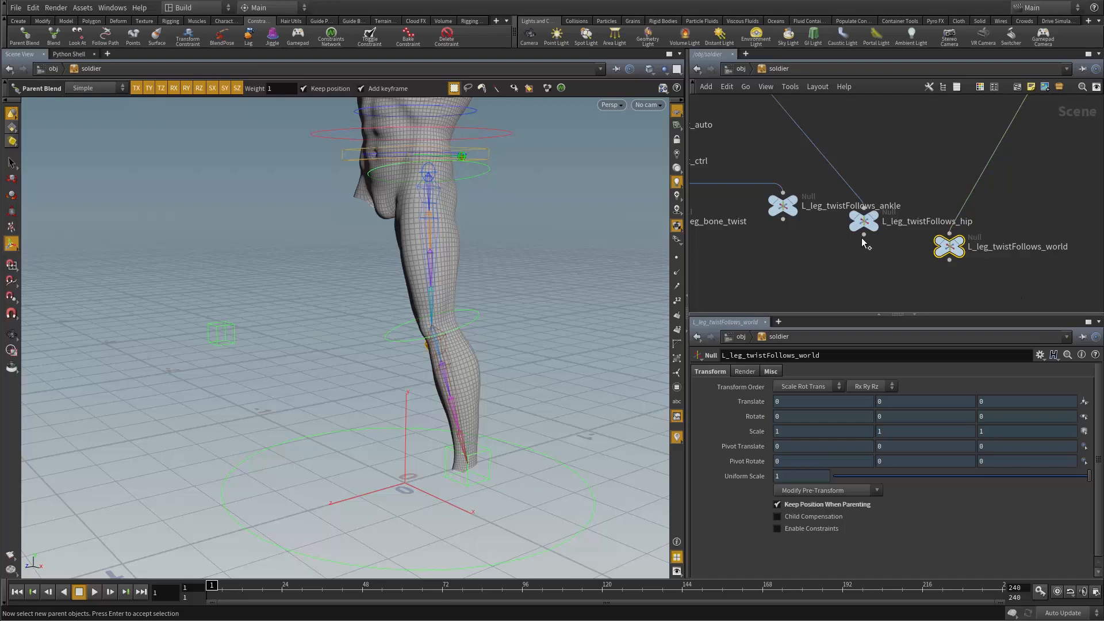
pyautogui.keyDown('shift'); pyautogui.click(864, 221); pyautogui.keyUp('shift')
pyautogui.keyDown('shift'); pyautogui.click(781, 206); pyautogui.keyUp('shift')
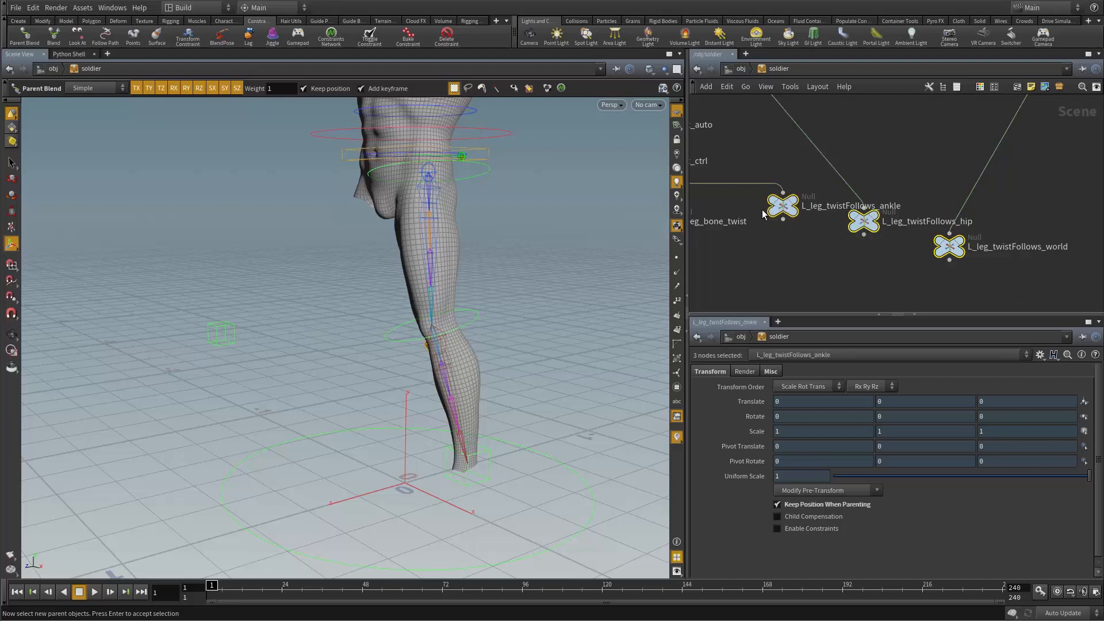
pyautogui.rightClick(635, 209)
pyautogui.click(631, 207)
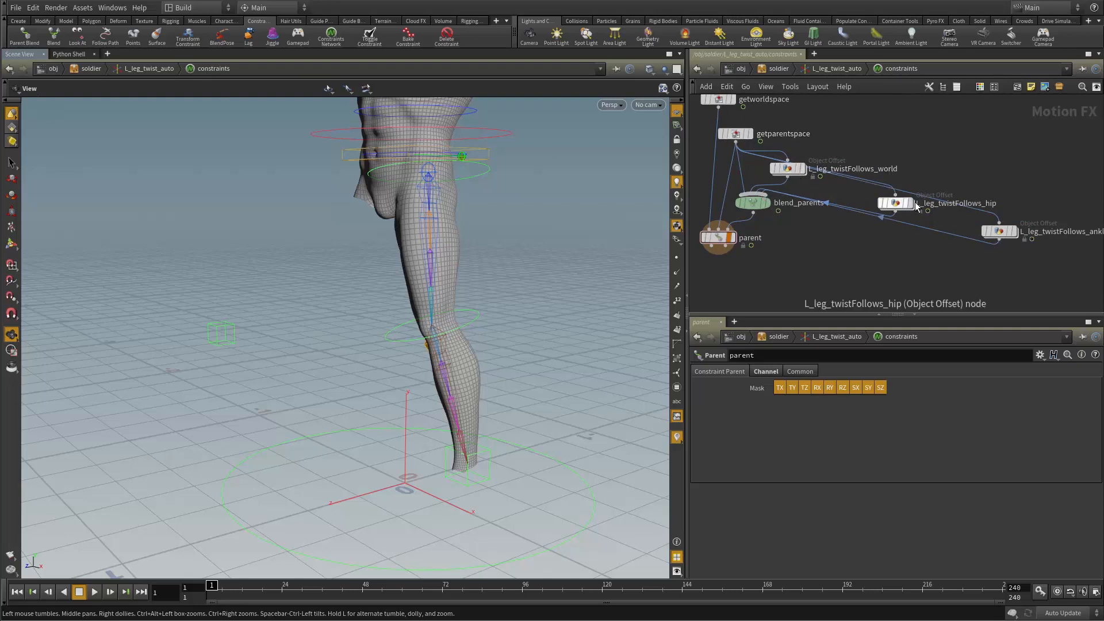
# Move the parent node away from the other constraint nodes and set blend0 of blend_parents to 0
pyautogui.moveTo(1040, 260); pyautogui.dragTo(1015, 263, button='middle')
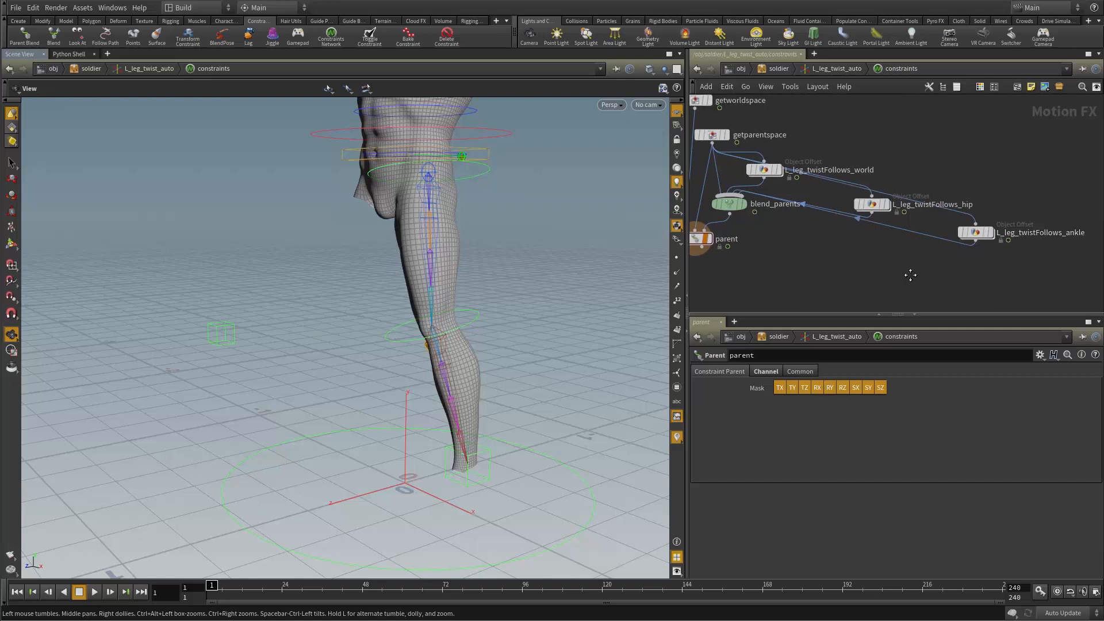
pyautogui.moveTo(909, 272); pyautogui.dragTo(975, 275, button='middle')
pyautogui.moveTo(765, 250); pyautogui.dragTo(709, 283)
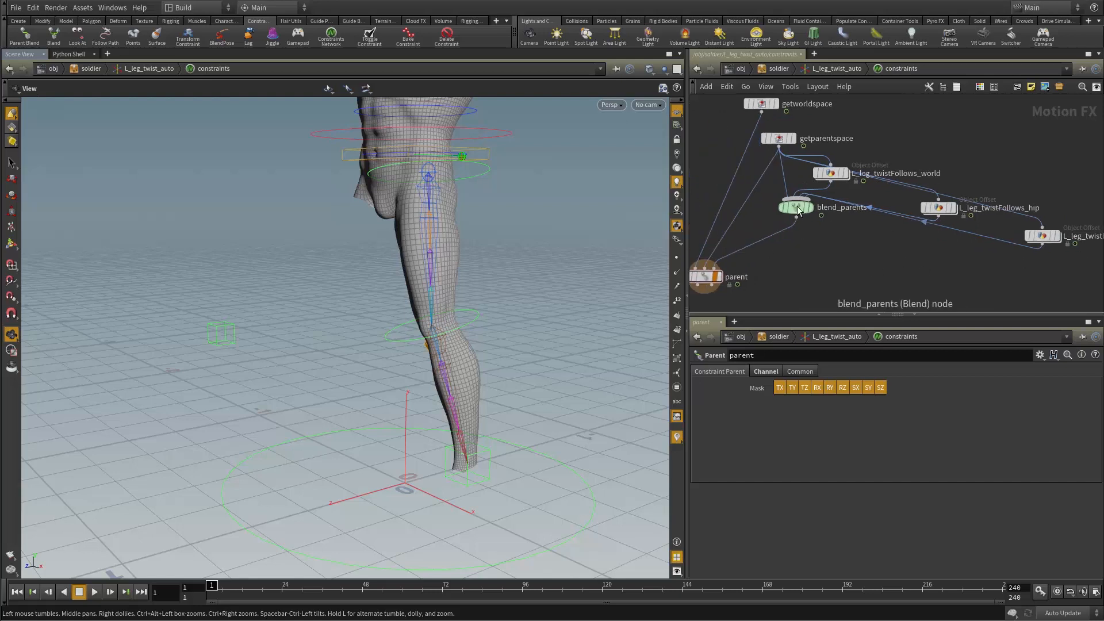
pyautogui.click(796, 207)
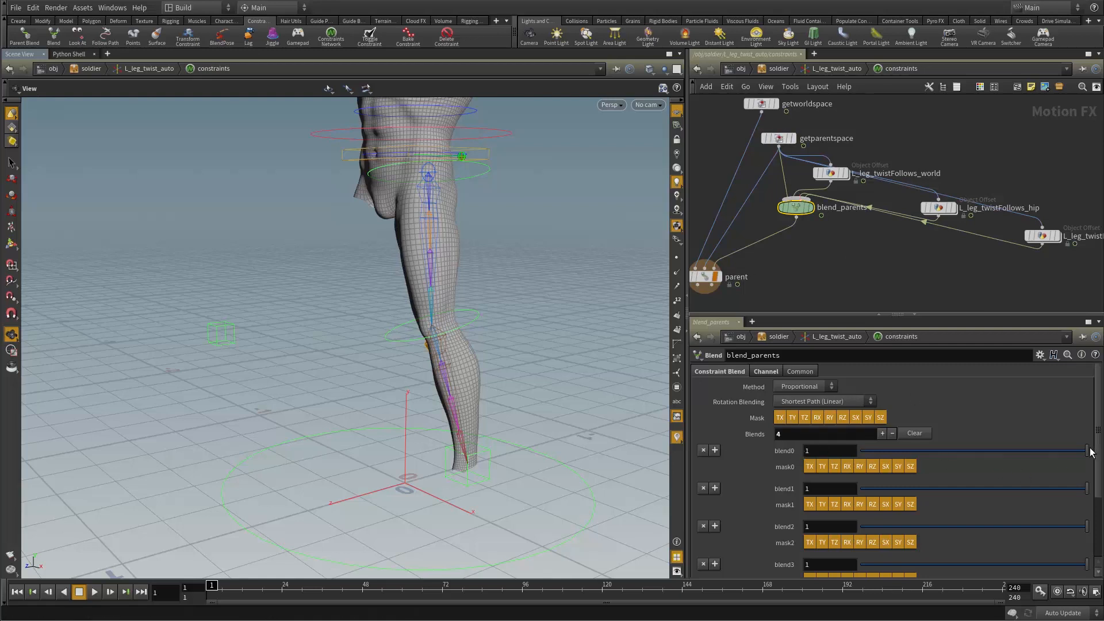
pyautogui.moveTo(1086, 451); pyautogui.dragTo(781, 452)
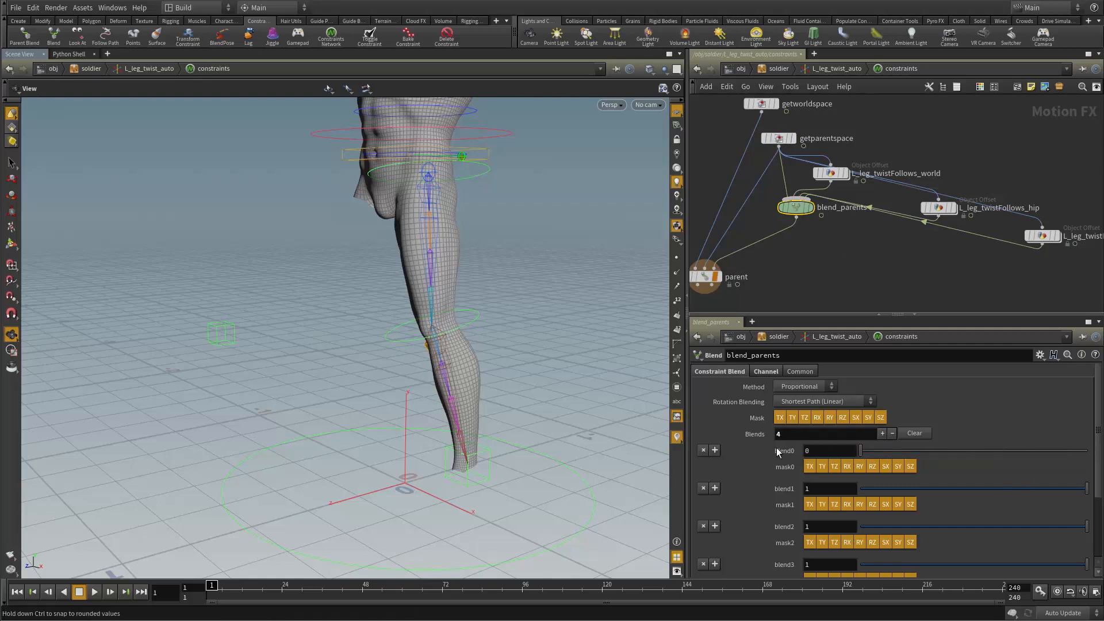
pyautogui.scroll(-3, 776, 448)
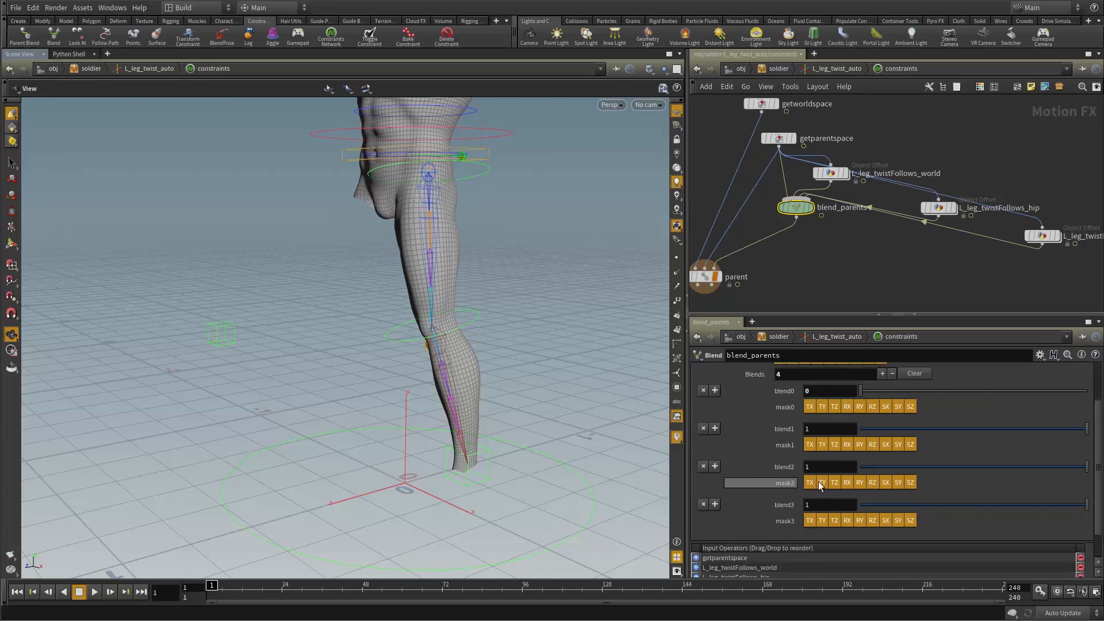
pyautogui.click(823, 148)
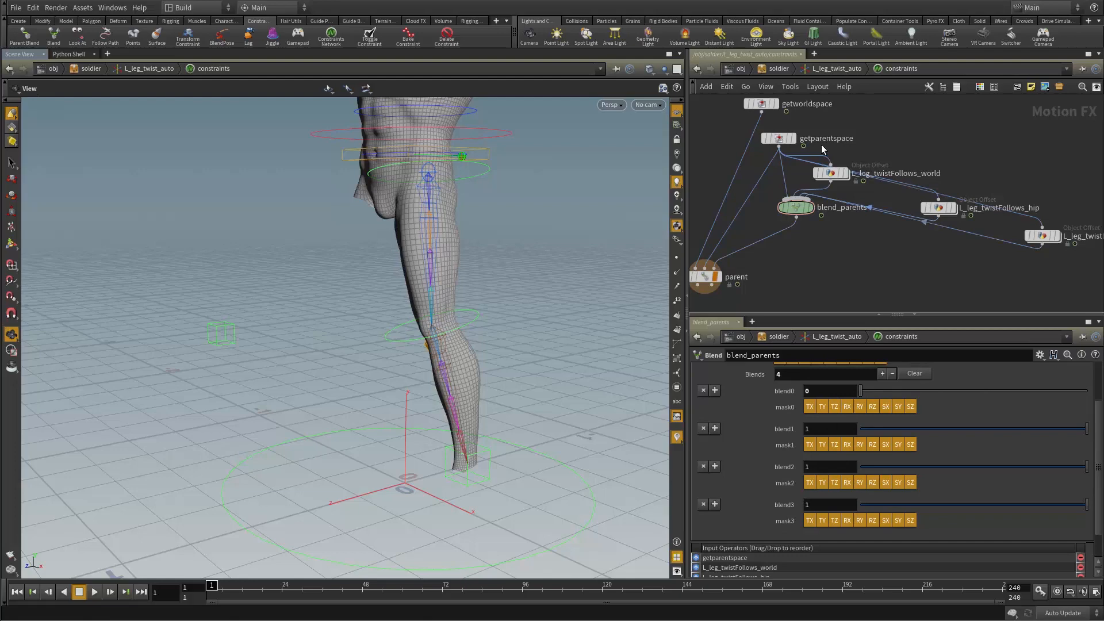
# Open the constraints network of L_arm_bone_twist_auto and examine the blend expressions on its blend_parents node
pyautogui.click(777, 66)
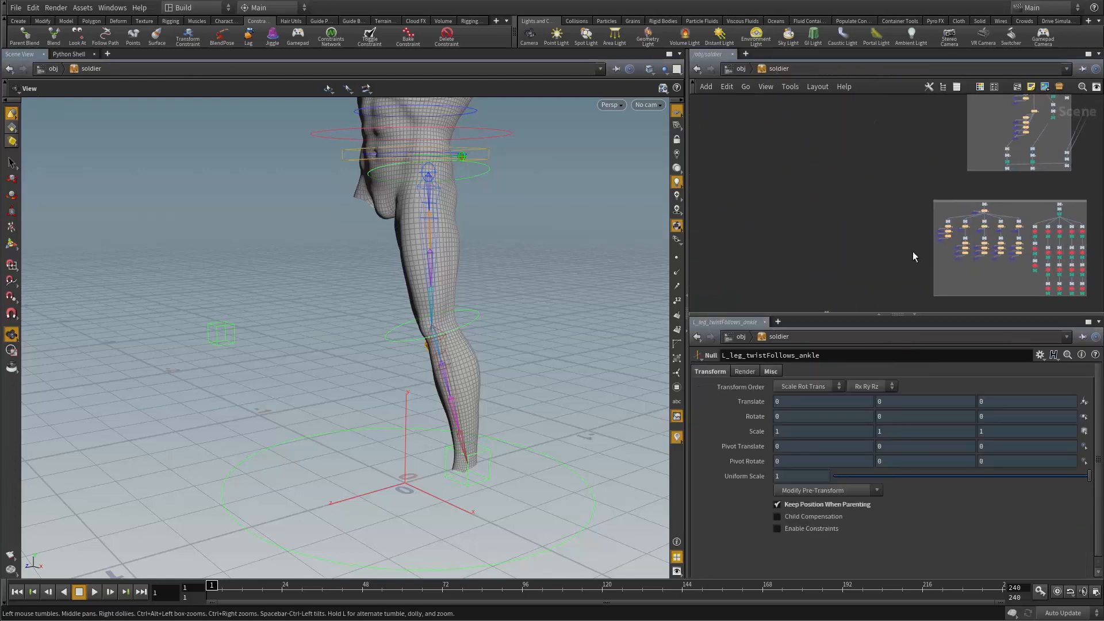
pyautogui.moveTo(915, 202); pyautogui.dragTo(787, 256, button='middle')
pyautogui.moveTo(1020, 247); pyautogui.dragTo(951, 315, button='middle')
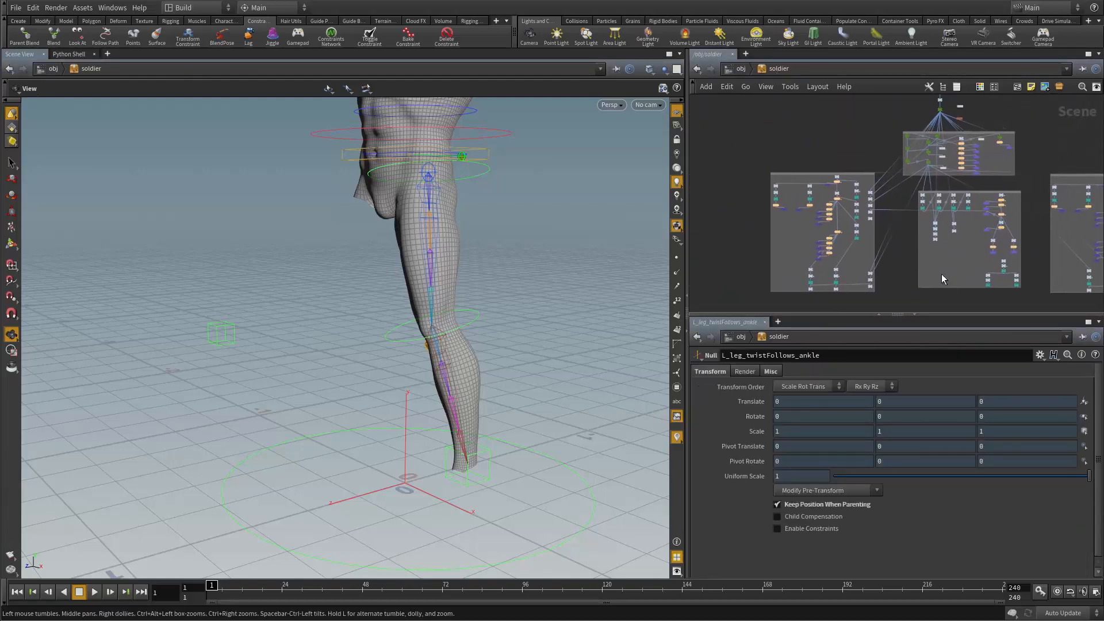
pyautogui.scroll(8, 819, 260)
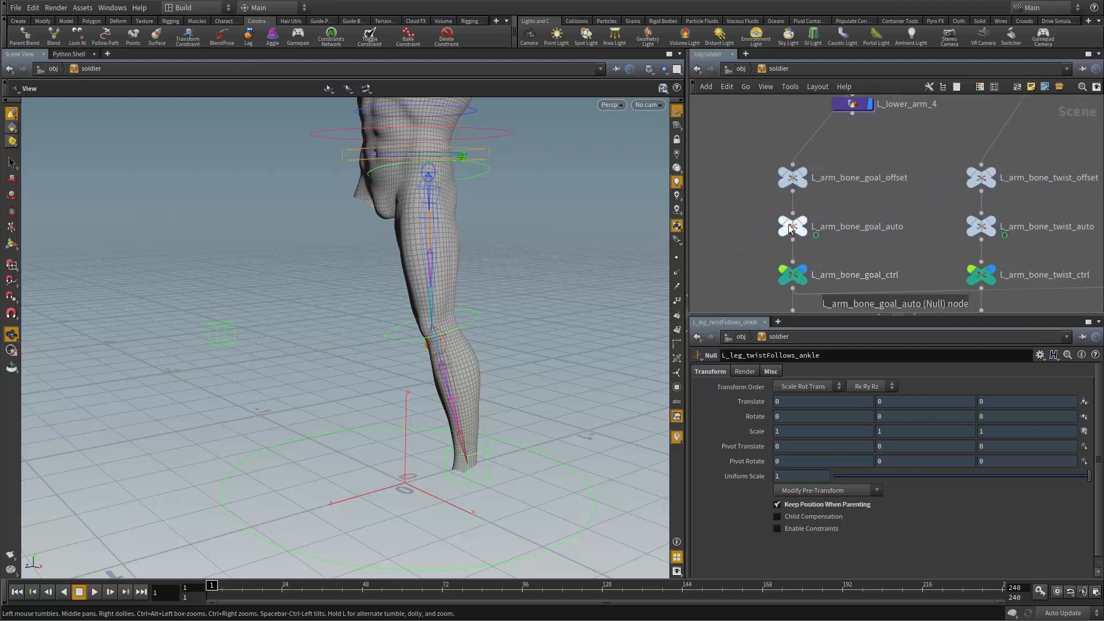
pyautogui.doubleClick(978, 228)
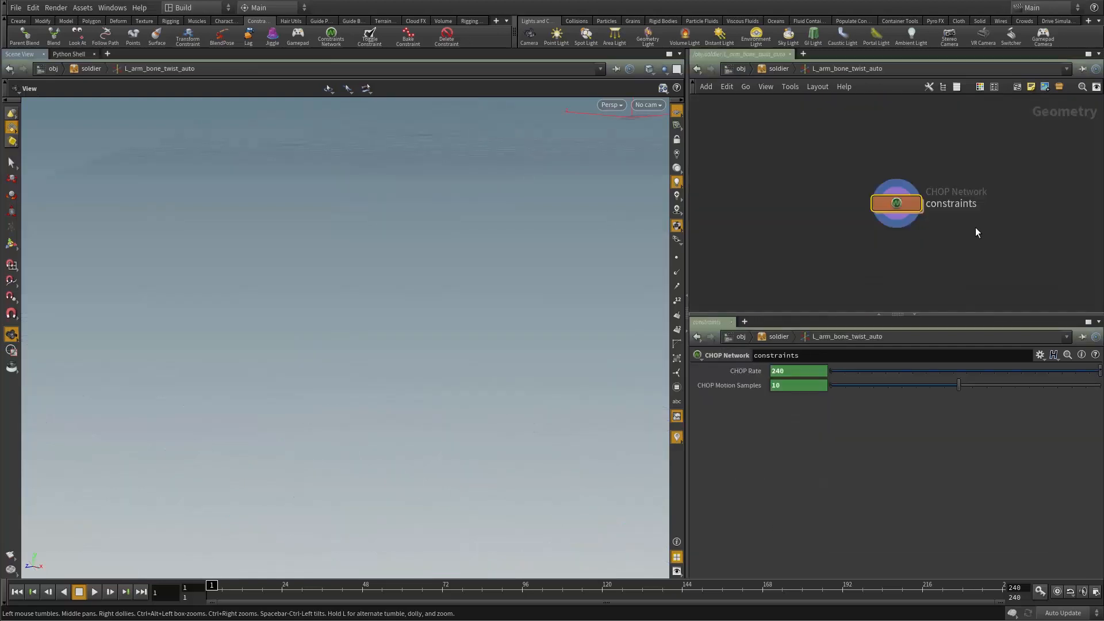
pyautogui.doubleClick(899, 204)
pyautogui.click(861, 253)
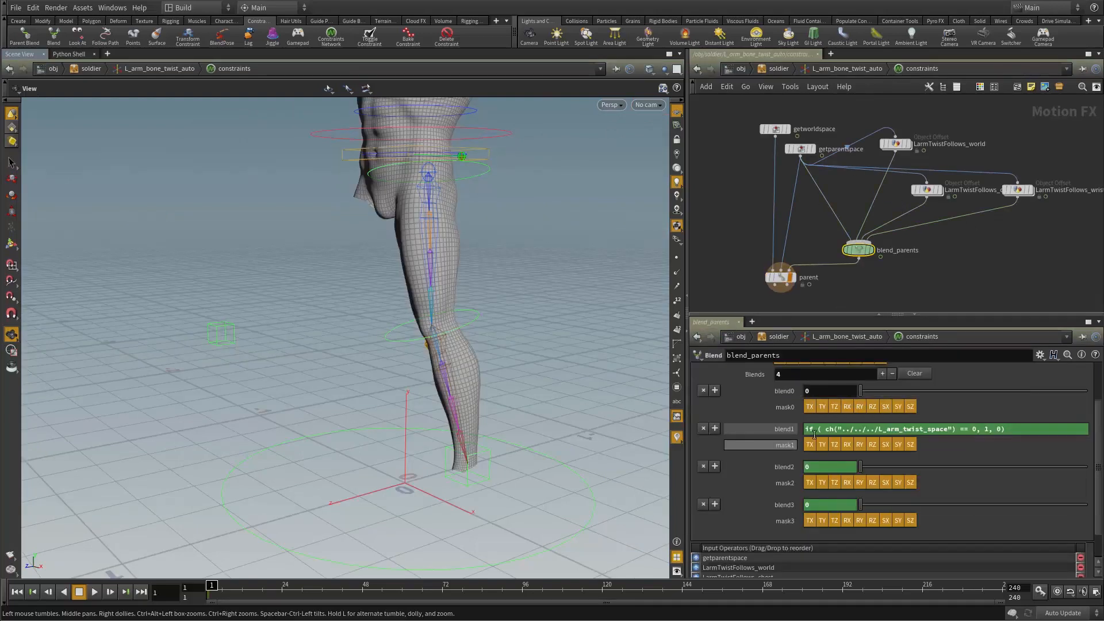
# Copy the blend1 expression from L_arm_bone_twist_auto's blend_parents node and open the constraints network of L_leg_twist_auto
pyautogui.click(839, 430)
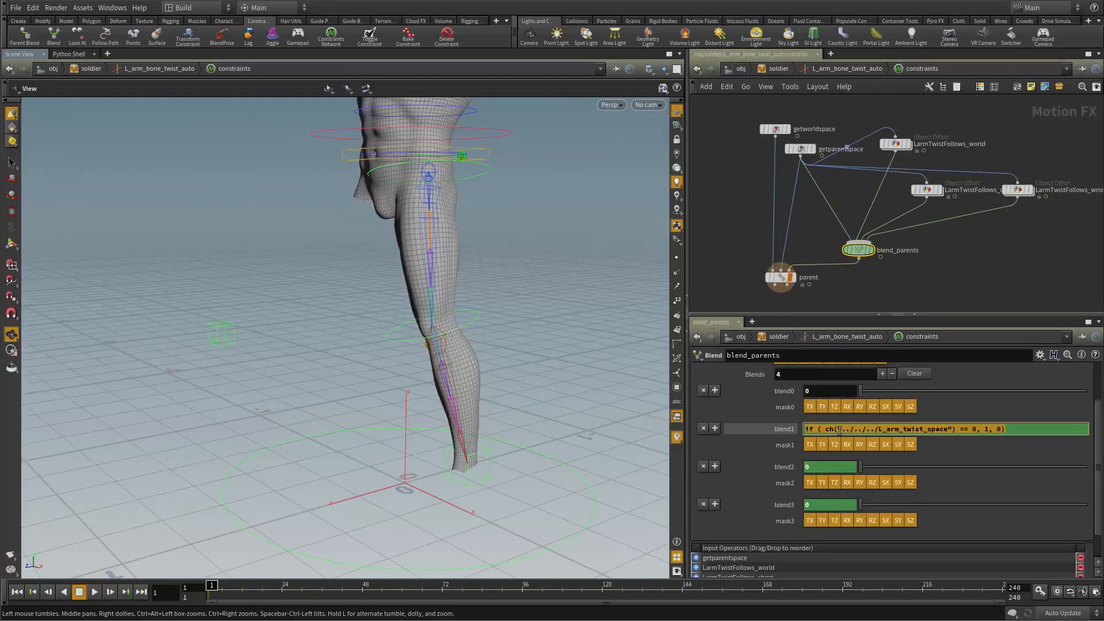
pyautogui.click(777, 68)
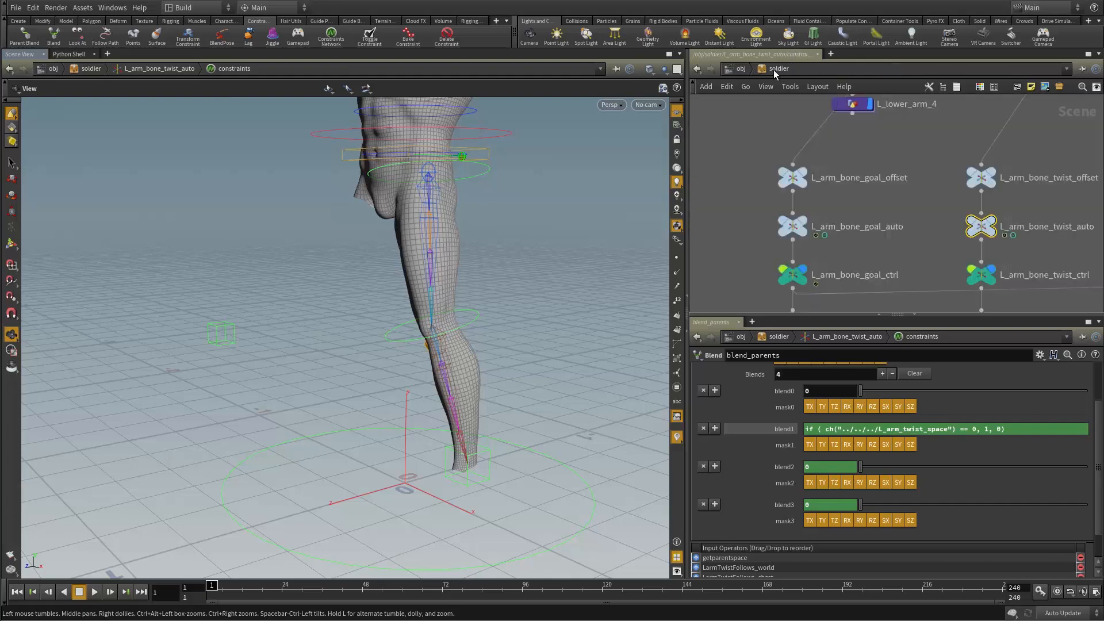
pyautogui.scroll(-5, 840, 179)
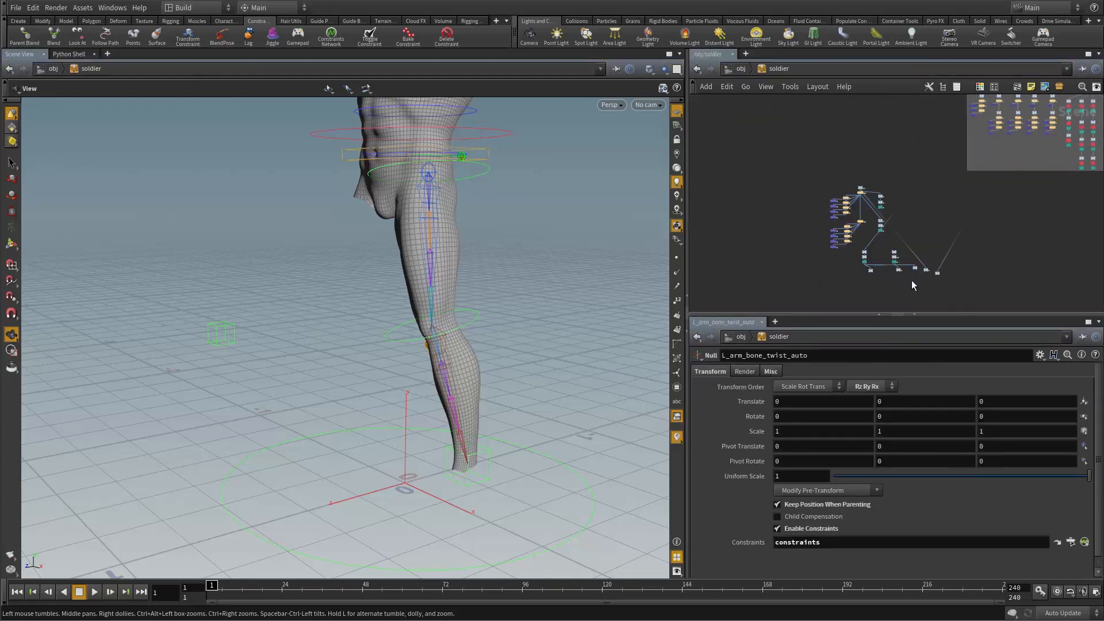
pyautogui.scroll(5, 912, 280)
pyautogui.doubleClick(835, 188)
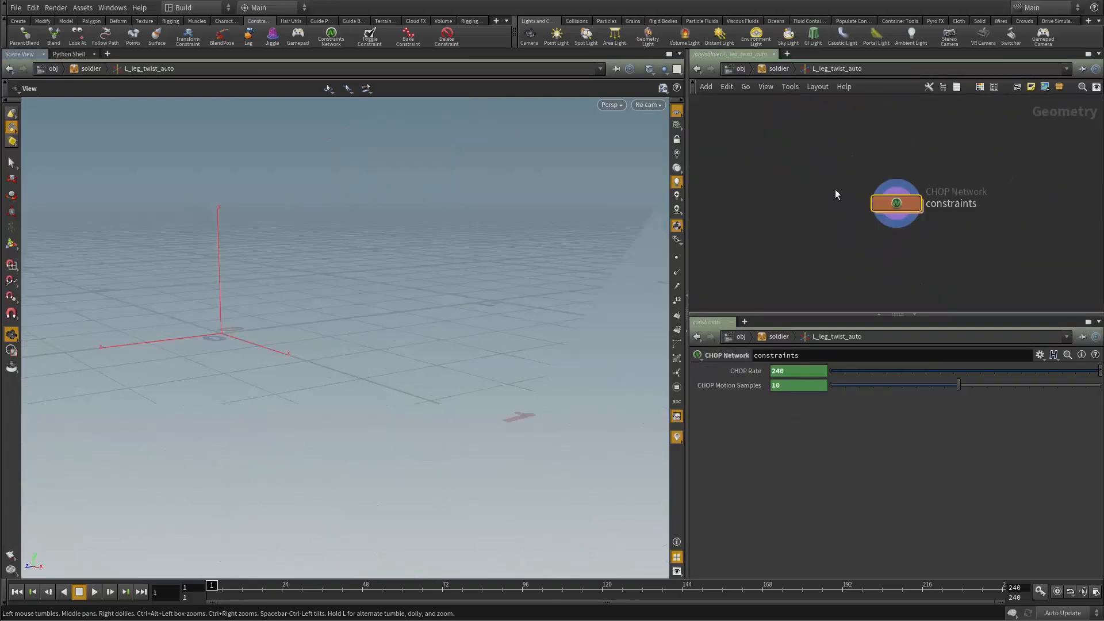
pyautogui.doubleClick(894, 203)
# Set blend1 of the leg's blend_parents to if ( ch("../../../L_leg_twist_space") == 0, 1, 0), reusing the copied arm expression
pyautogui.click(829, 429)
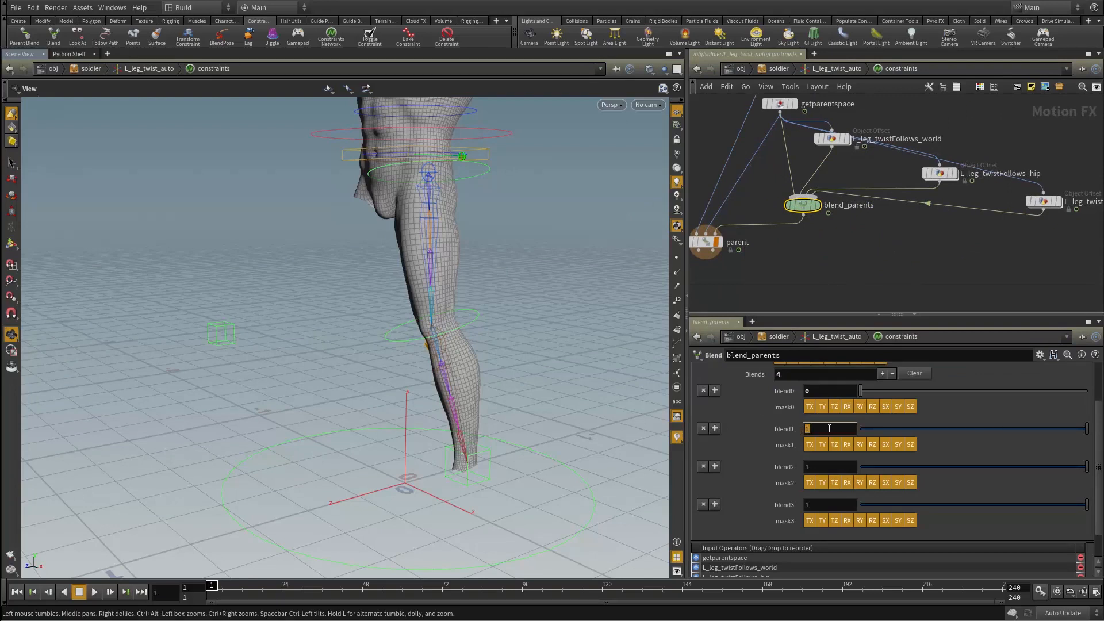
pyautogui.write('if ( ch("../../../L_arm_twist_space") == 0, 1, 0)')
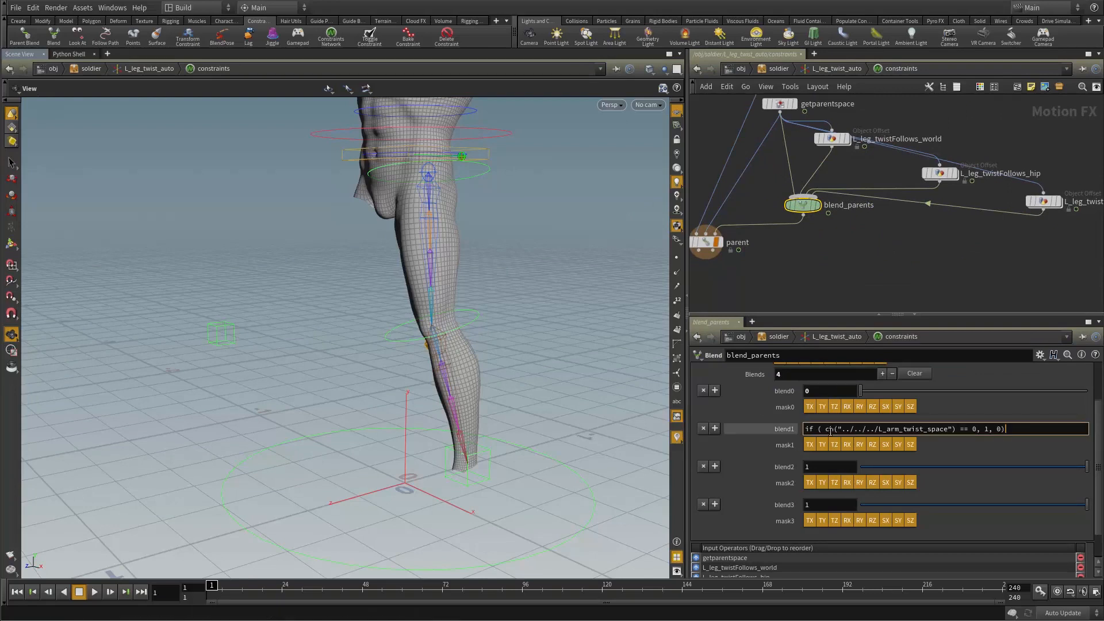
pyautogui.moveTo(827, 429); pyautogui.dragTo(955, 431)
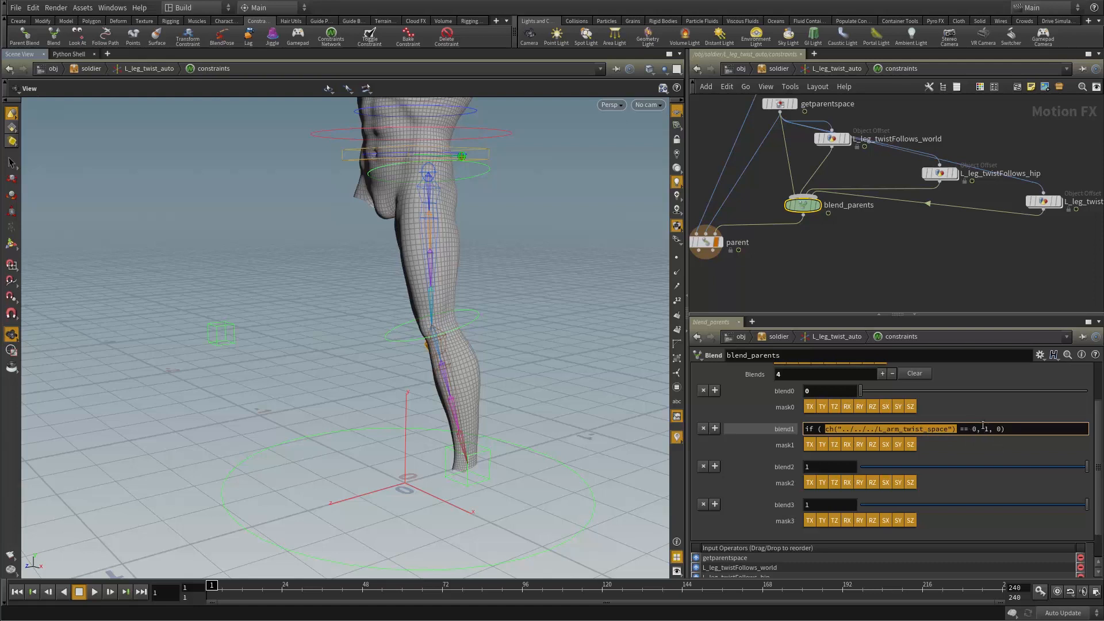
pyautogui.click(900, 430)
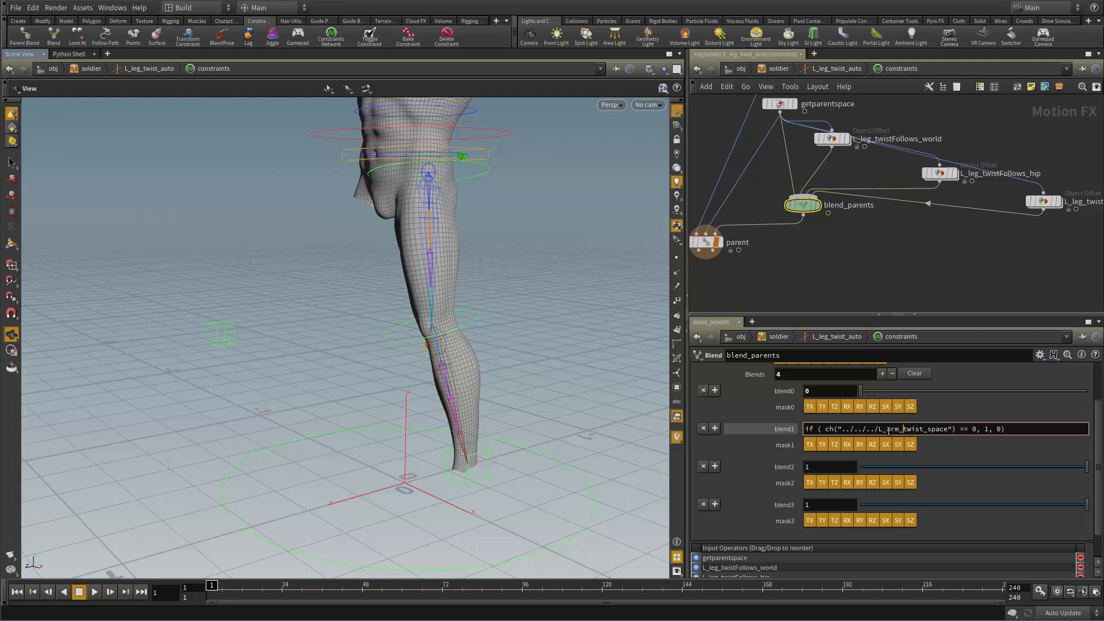
pyautogui.moveTo(887, 431); pyautogui.dragTo(900, 430)
pyautogui.write('leg')
pyautogui.press('Return')
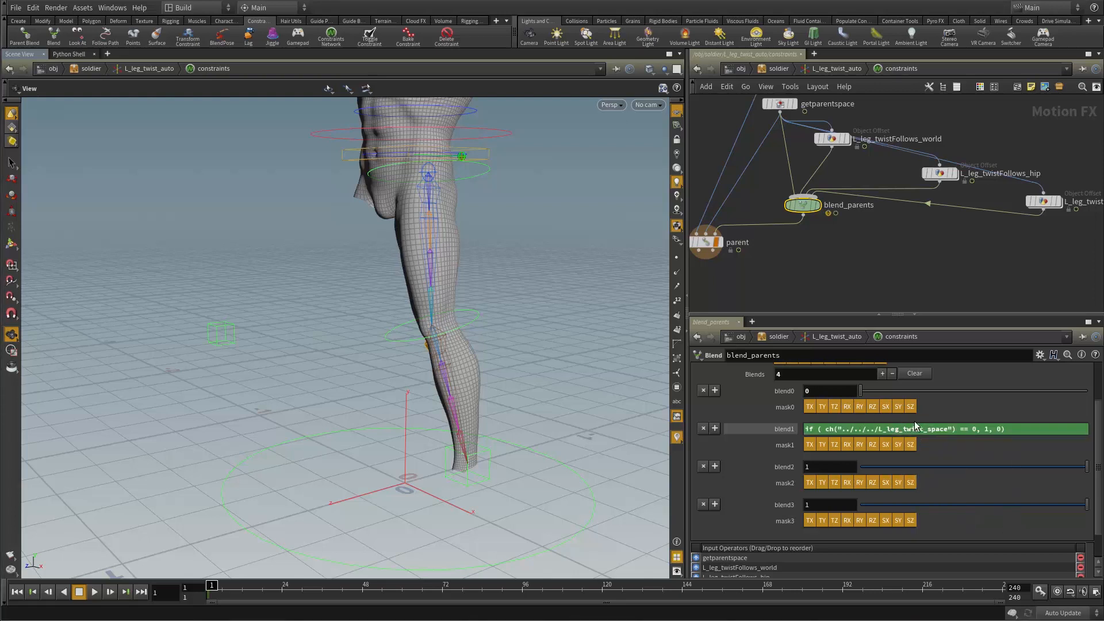
# Copy the blend1 expression into blend2 and change its comparison value to 1
pyautogui.tripleClick(909, 429)
pyautogui.hotkey('ctrl', 'c')
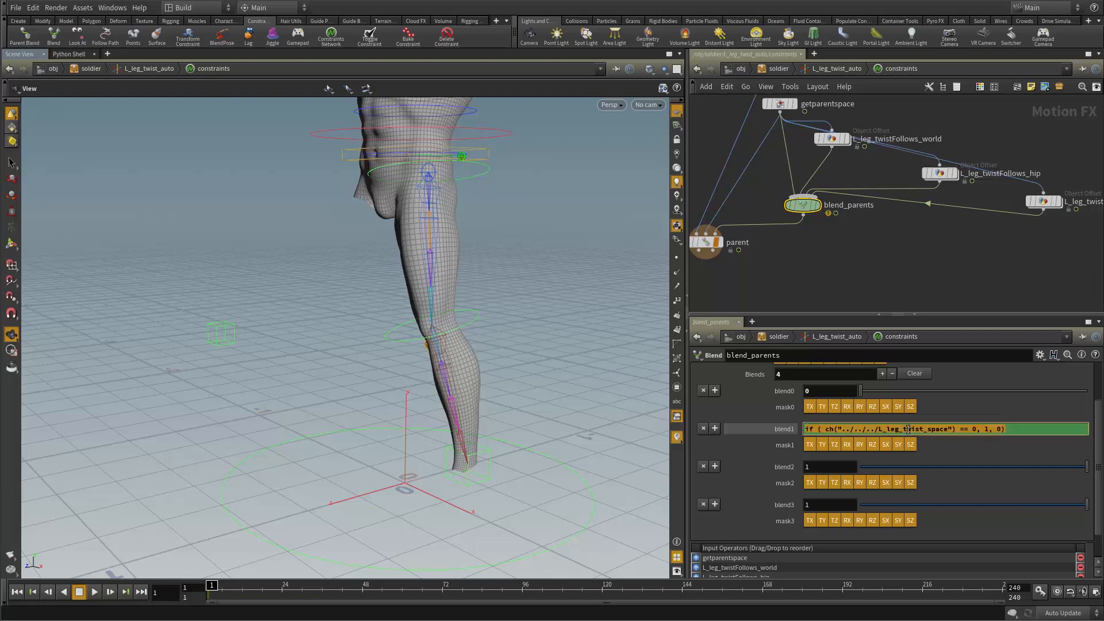
pyautogui.click(898, 256)
pyautogui.moveTo(896, 261); pyautogui.dragTo(893, 268, button='middle')
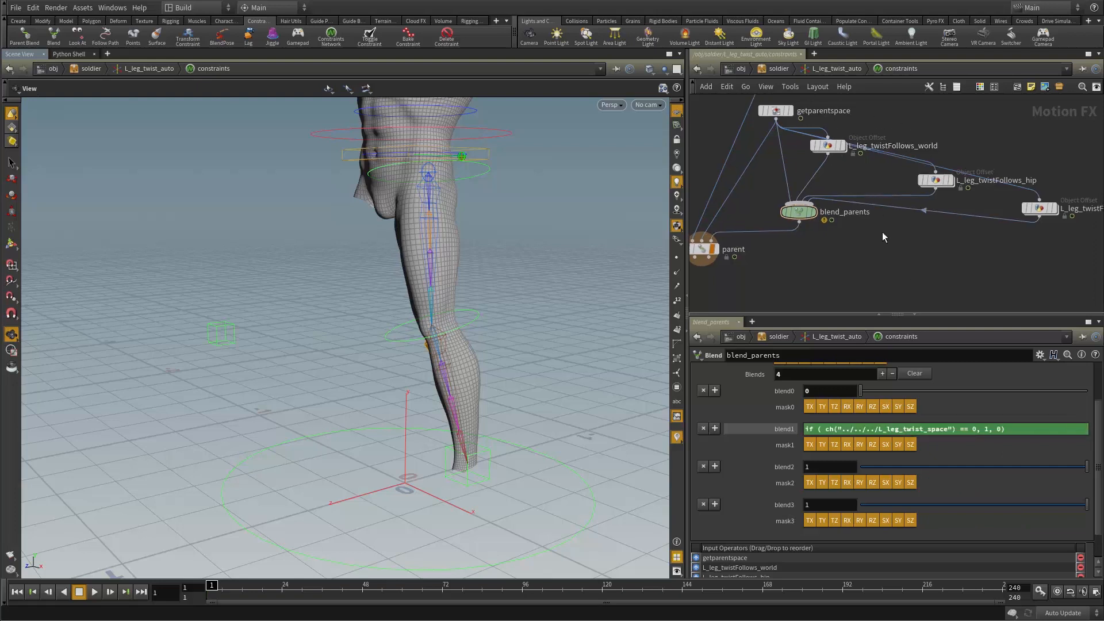
pyautogui.click(824, 467)
pyautogui.hotkey('ctrl', 'v')
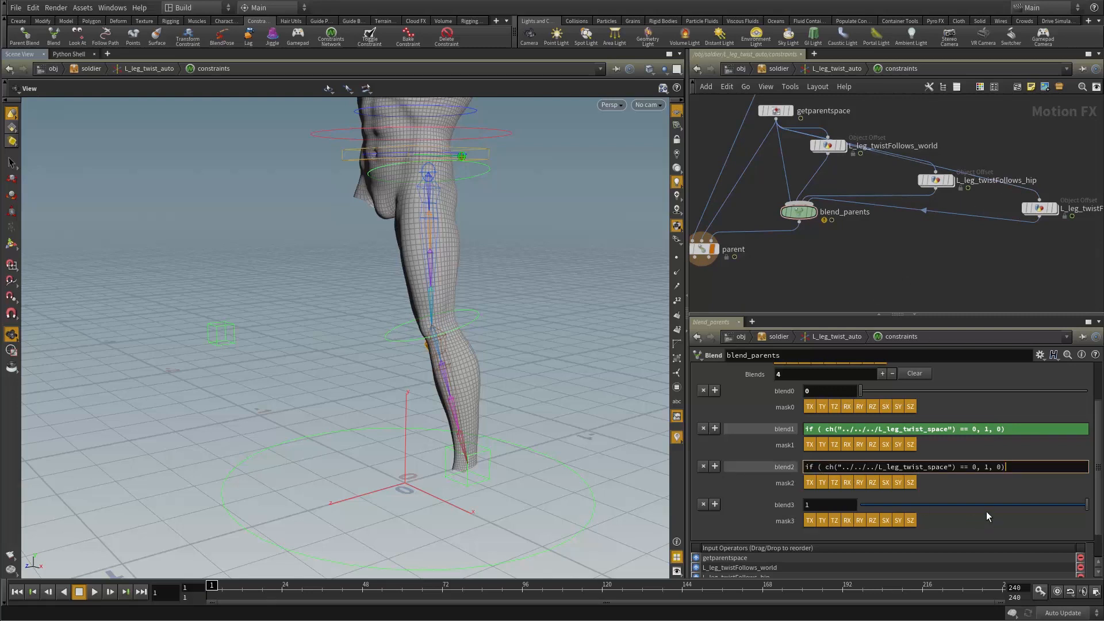
pyautogui.click(973, 467)
pyautogui.press('Delete')
pyautogui.write('1')
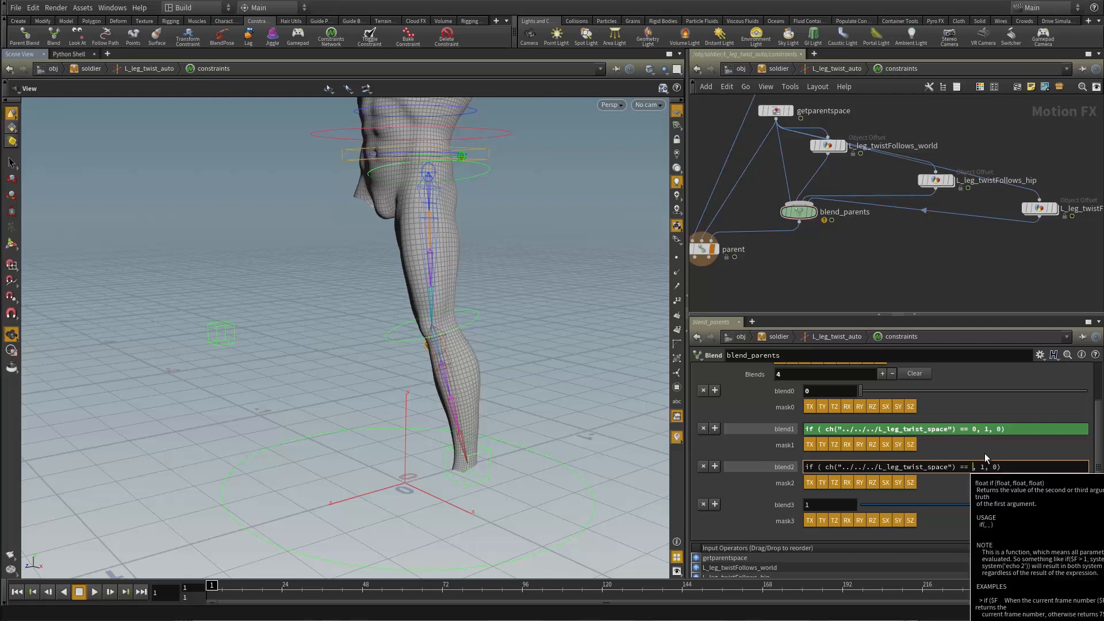
pyautogui.press('Return')
# Paste the same L_leg_twist_space expression into blend3 and change its comparison value to 2
pyautogui.click(829, 504)
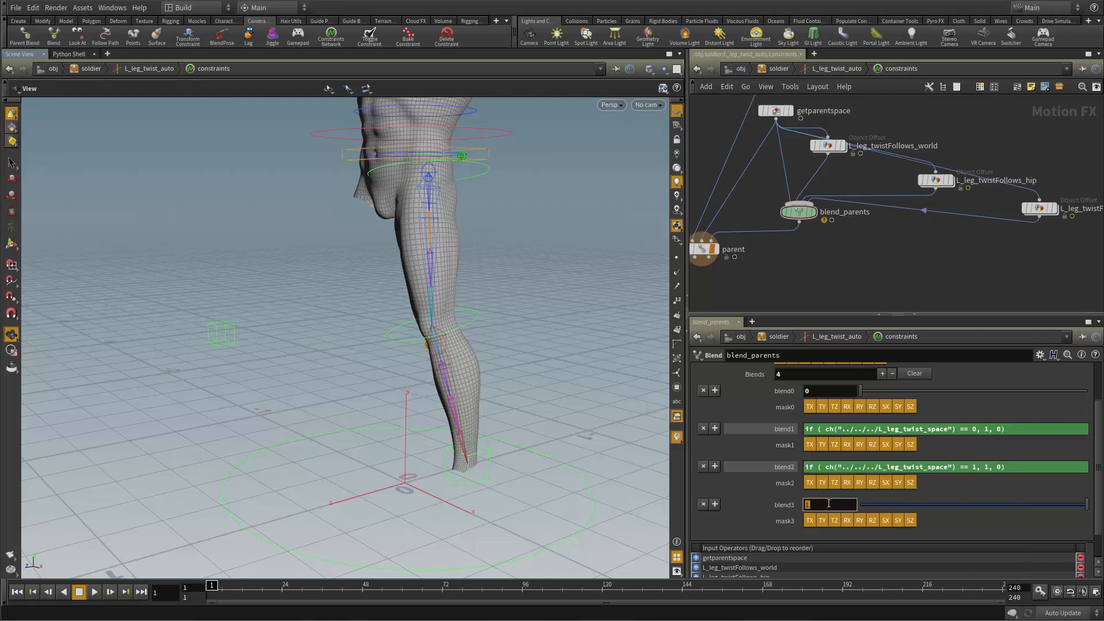
pyautogui.hotkey('ctrl', 'v')
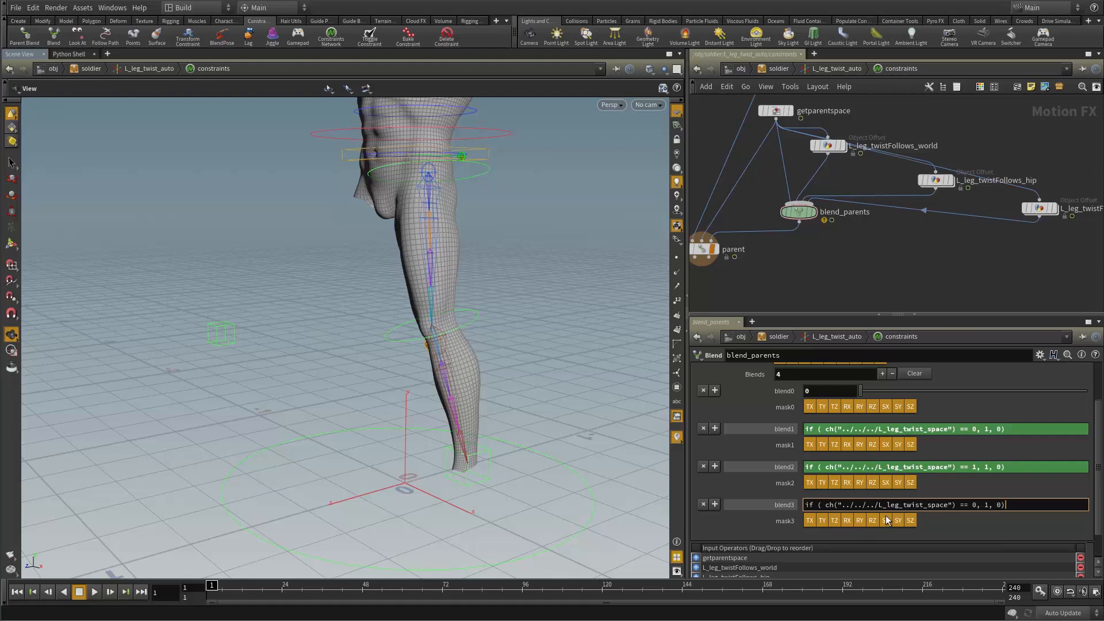
pyautogui.doubleClick(975, 505)
pyautogui.write('2')
pyautogui.press('Return')
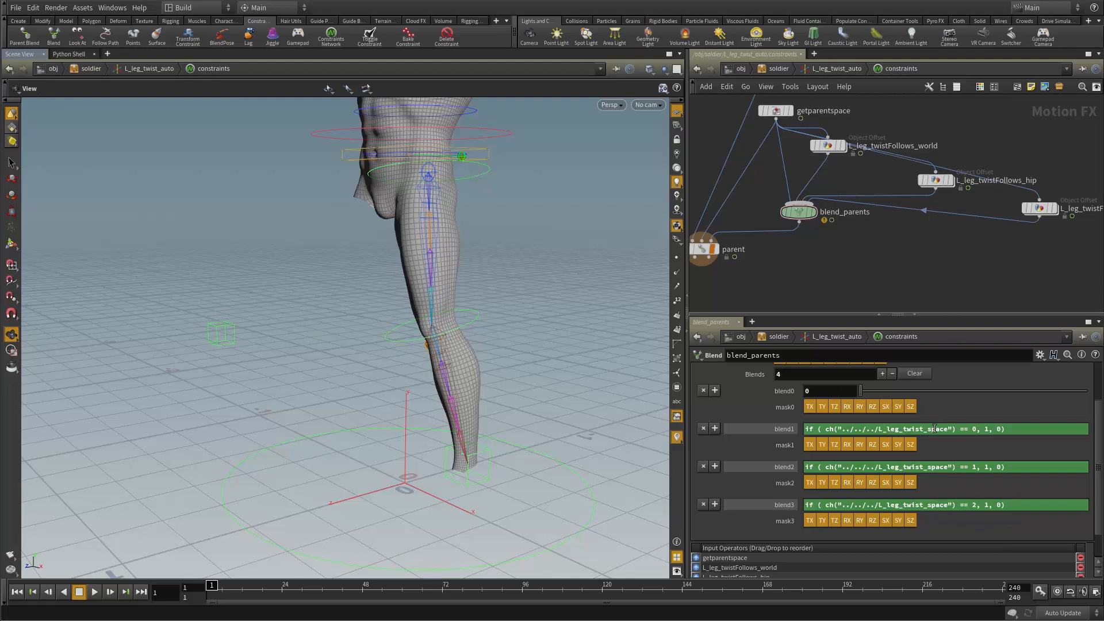
# Inspect the blend_parents node's information to check its warning
pyautogui.moveTo(934, 252); pyautogui.dragTo(882, 257, button='middle')
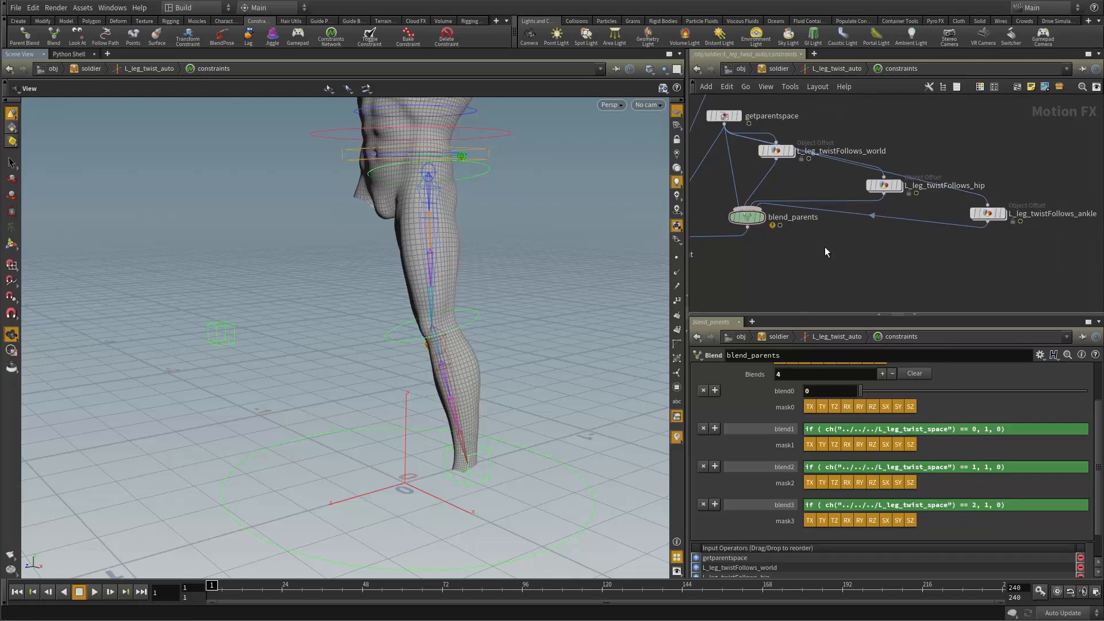
pyautogui.moveTo(825, 247); pyautogui.dragTo(851, 259, button='middle')
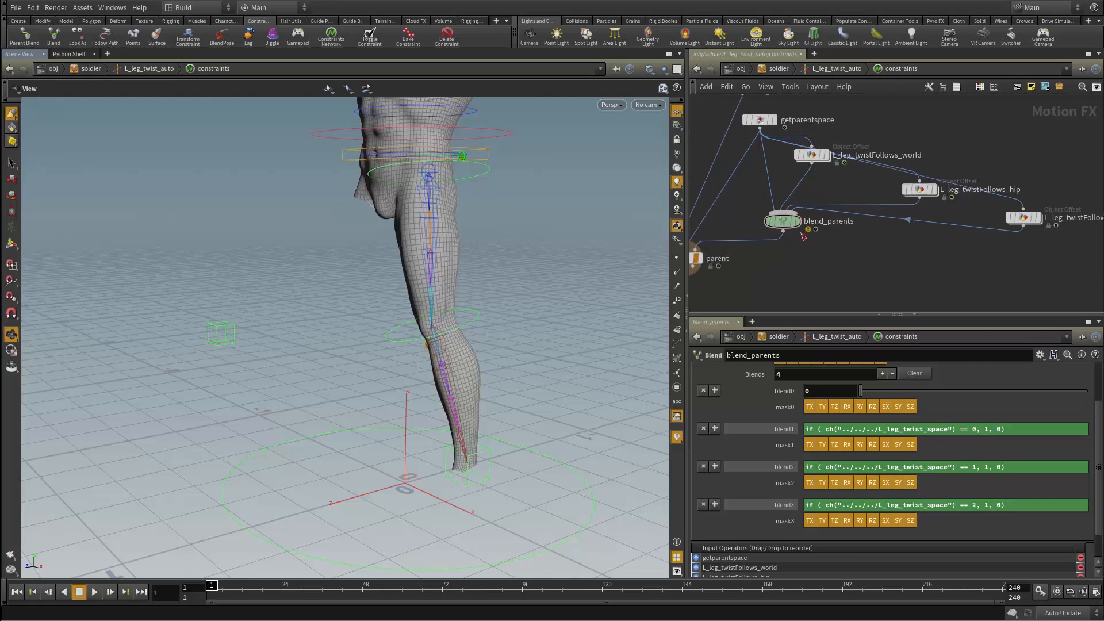
pyautogui.scroll(3, 804, 236)
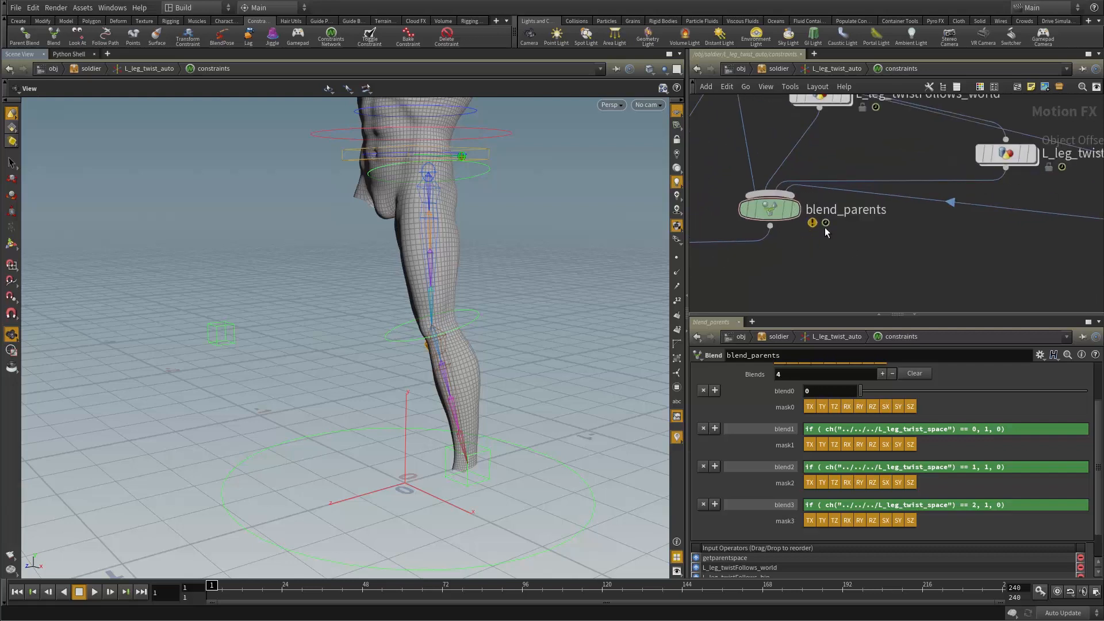
pyautogui.middleClick(773, 216)
pyautogui.scroll(-4, 834, 253)
pyautogui.moveTo(888, 271); pyautogui.dragTo(966, 284, button='middle')
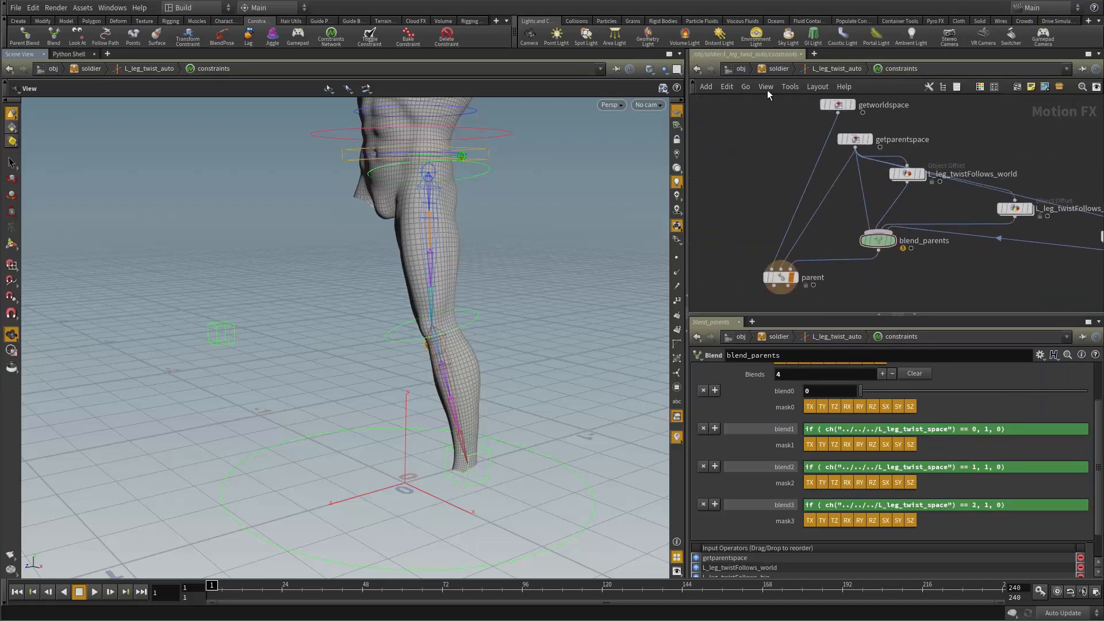
# In the soldier asset's type properties, copy the L_arm_twist_space parameter into the Left Leg folder of L Leg
pyautogui.rightClick(766, 71)
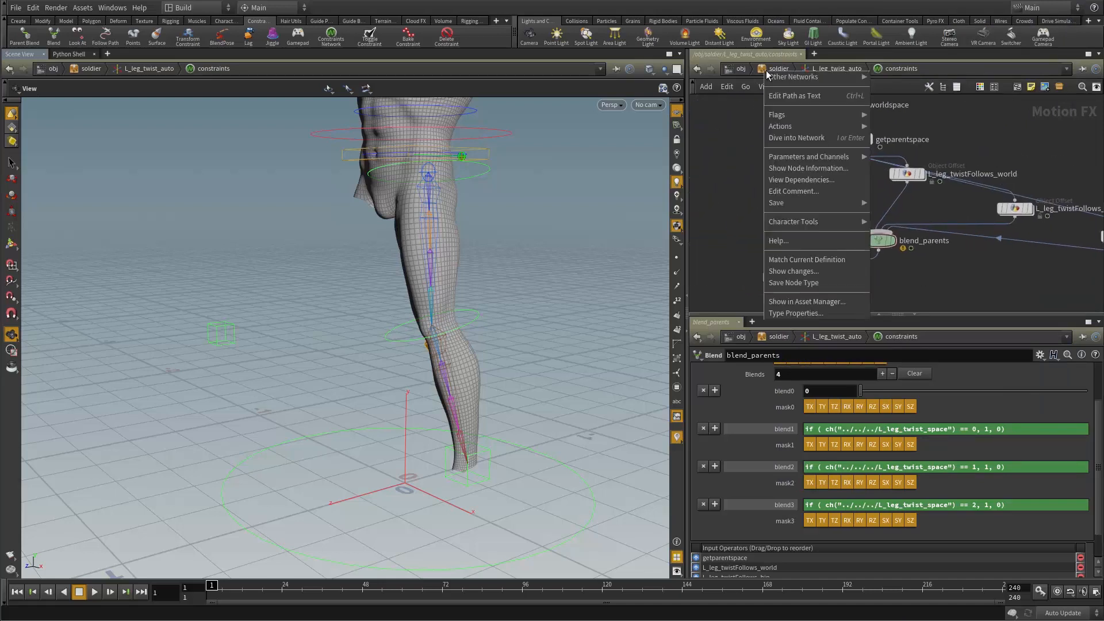
pyautogui.click(801, 314)
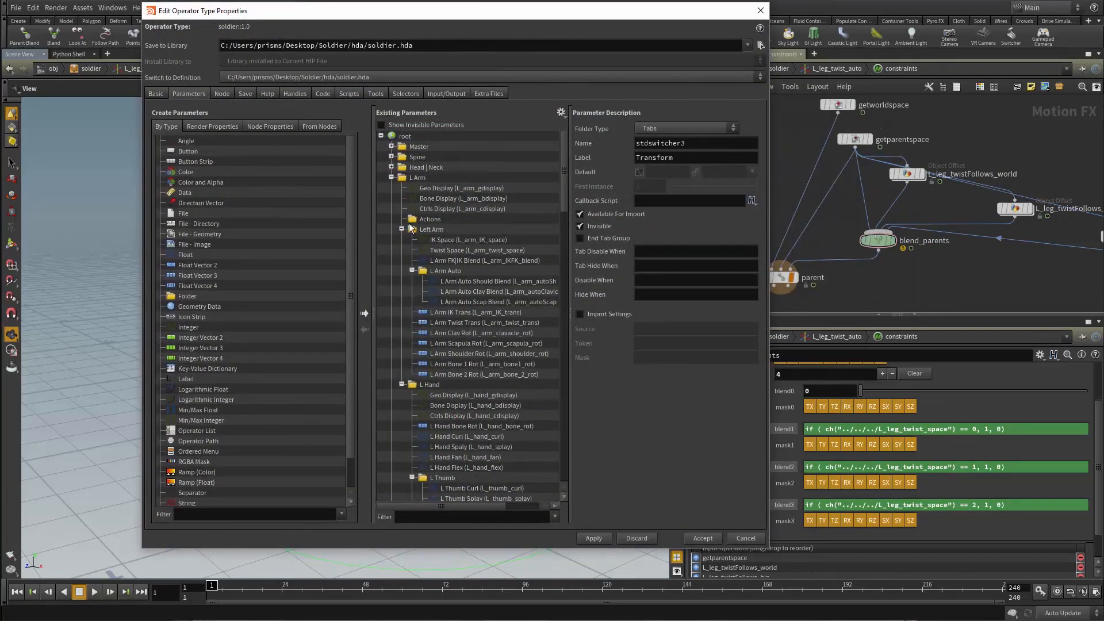
pyautogui.click(423, 250)
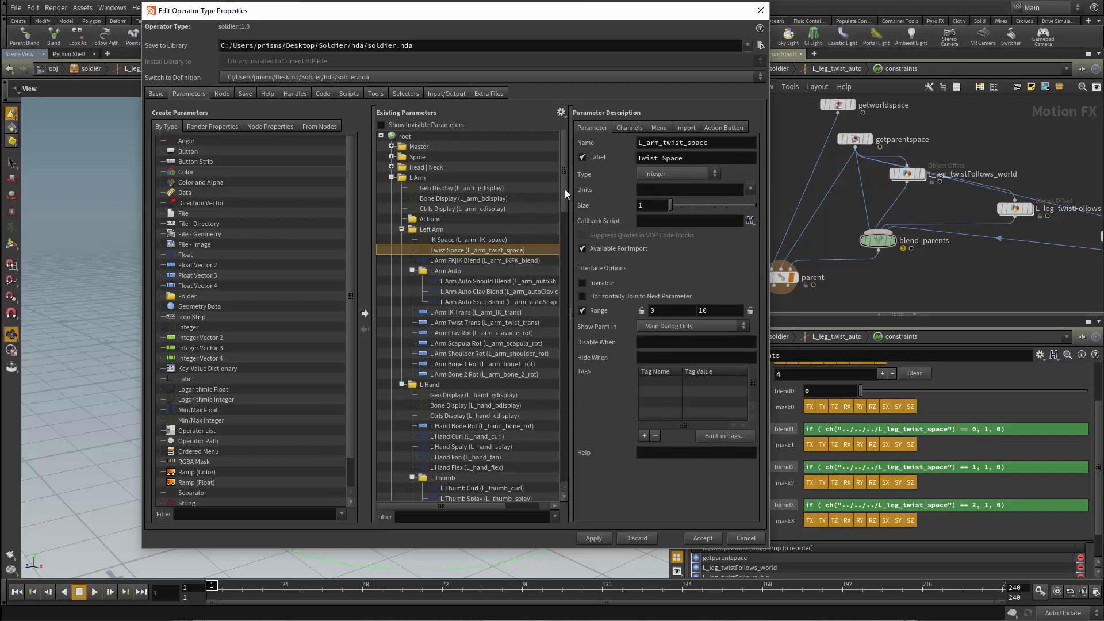
pyautogui.moveTo(565, 188); pyautogui.dragTo(564, 478)
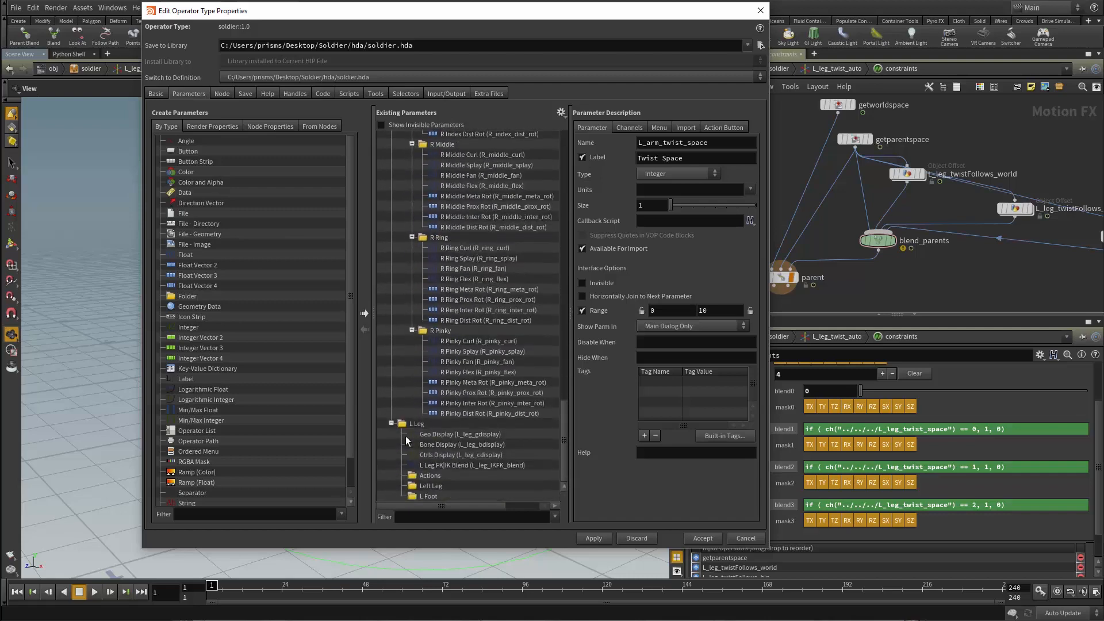
pyautogui.click(455, 488)
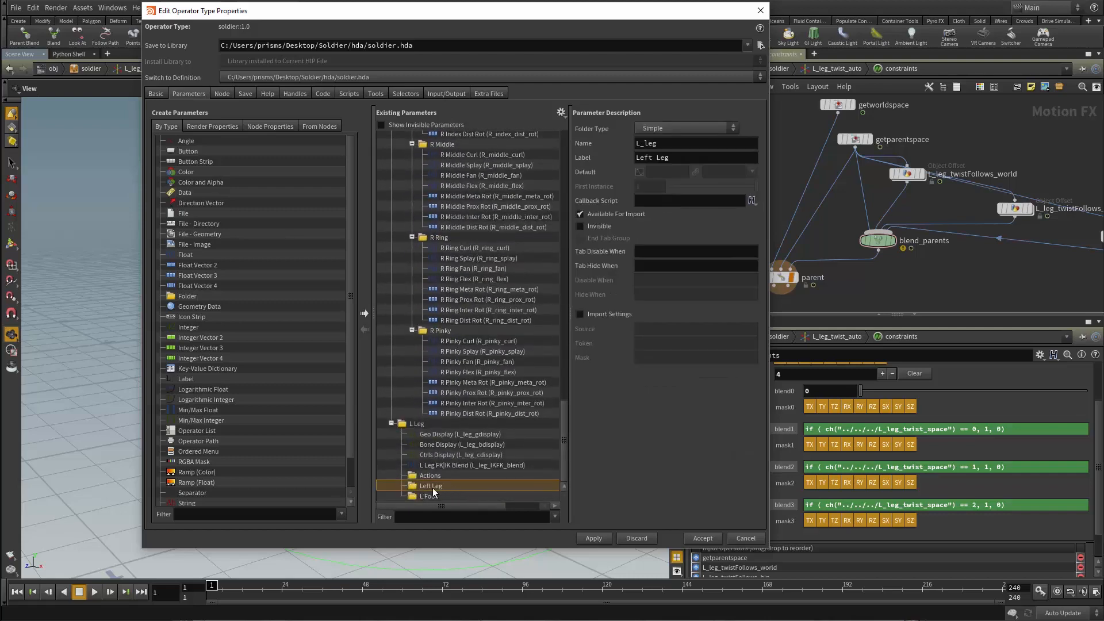
pyautogui.hotkey('ctrl', 'v')
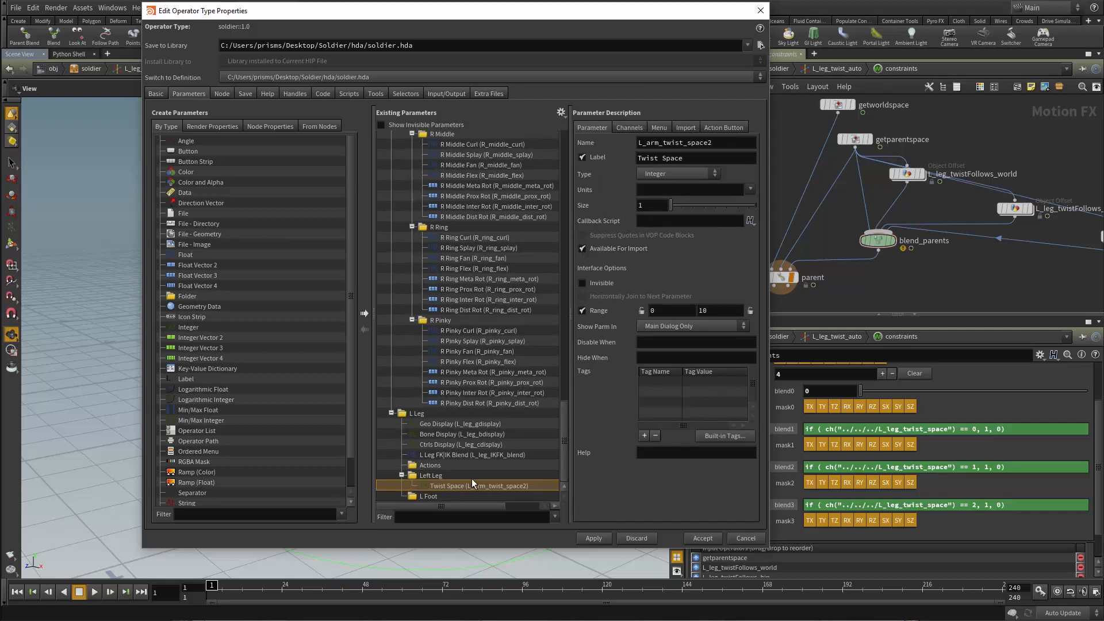
# Rename the copied Twist Space parameter as L_leg_twist_space
pyautogui.moveTo(654, 144); pyautogui.dragTo(660, 143)
pyautogui.write('leg')
pyautogui.press('End')
pyautogui.press('BackSpace')
pyautogui.press('Return')
# Relabel menu items 1 and 2 of L_leg_twist_space as Hip and Ankle, and apply the asset changes
pyautogui.click(657, 127)
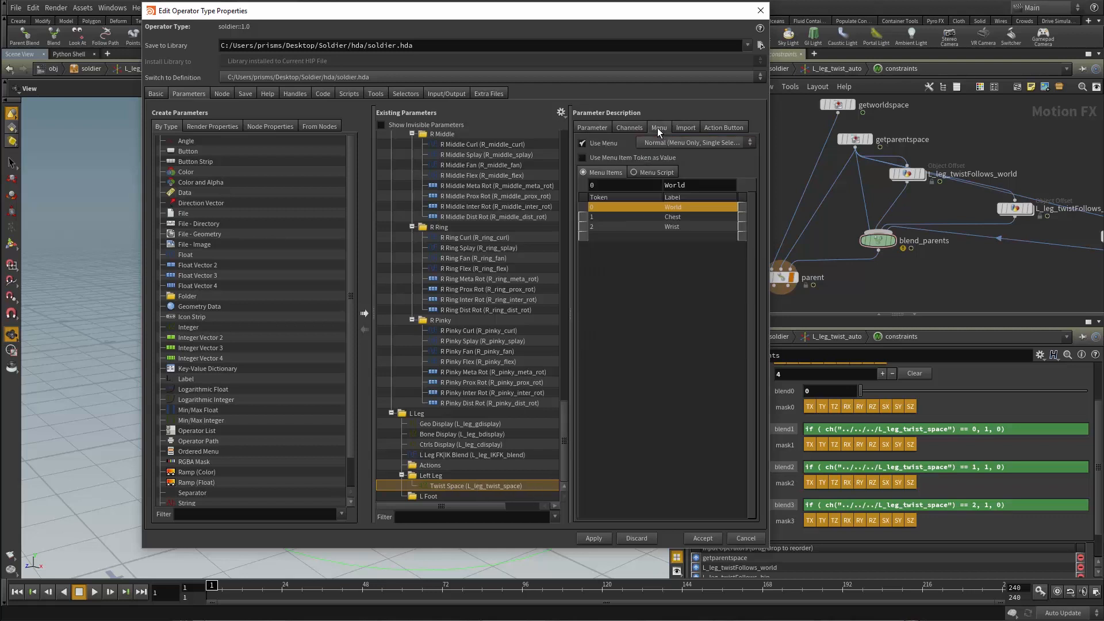
pyautogui.click(673, 217)
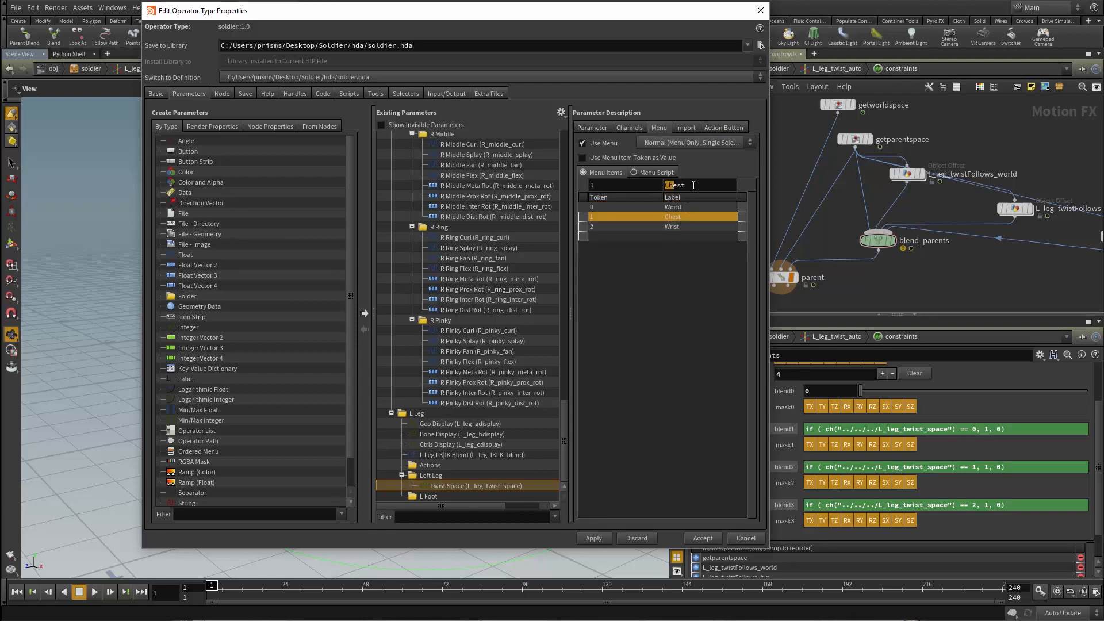
pyautogui.write('Hip')
pyautogui.press('Return')
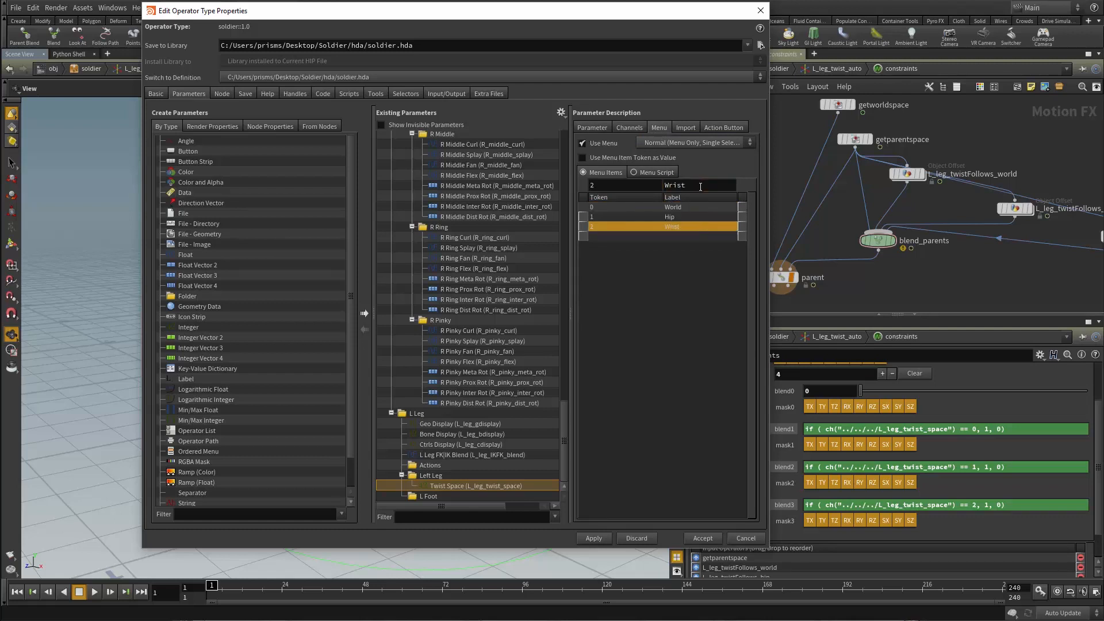
pyautogui.moveTo(695, 187); pyautogui.dragTo(617, 183)
pyautogui.write('Ankle')
pyautogui.press('Return')
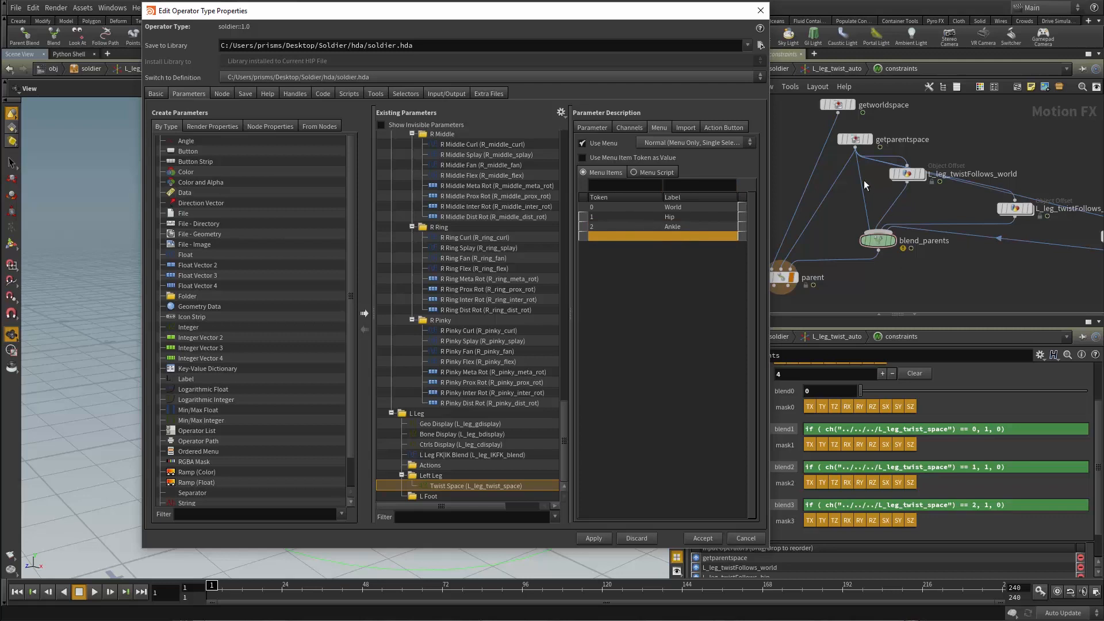
pyautogui.moveTo(999, 274); pyautogui.dragTo(913, 272, button='middle')
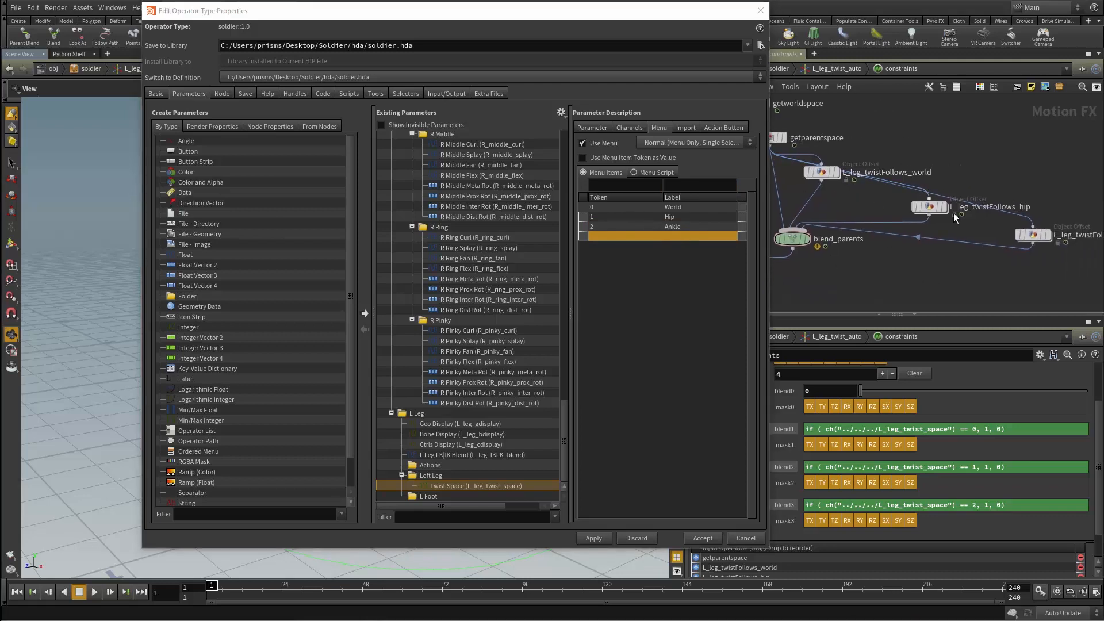
pyautogui.moveTo(1059, 246)
pyautogui.mouseDown(button='middle')
pyautogui.moveTo(969, 236)
pyautogui.moveTo(948, 264)
pyautogui.moveTo(1056, 264)
pyautogui.mouseUp(button='middle')
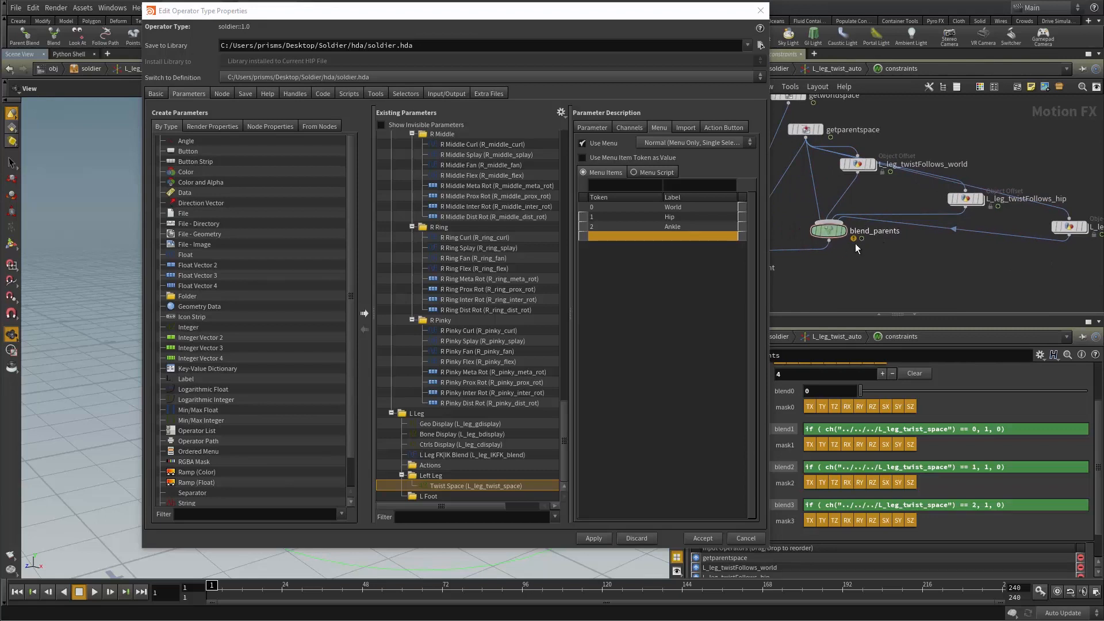
pyautogui.click(594, 539)
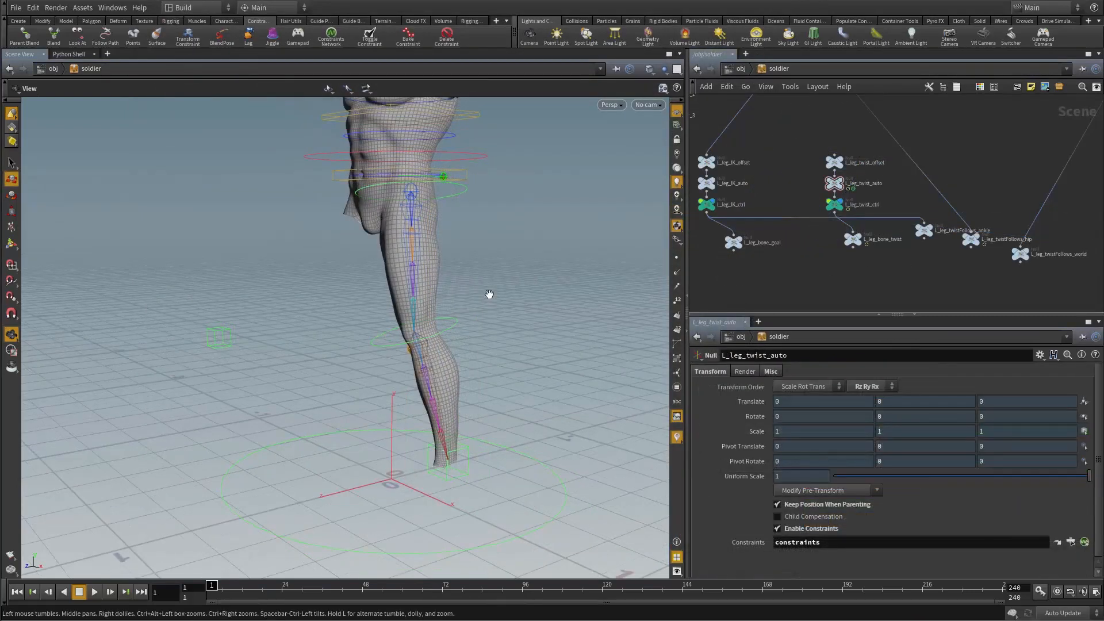
# Open the soldier asset's parameters in a floating window and show the L Leg settings
pyautogui.press('t')
pyautogui.rightClick(764, 72)
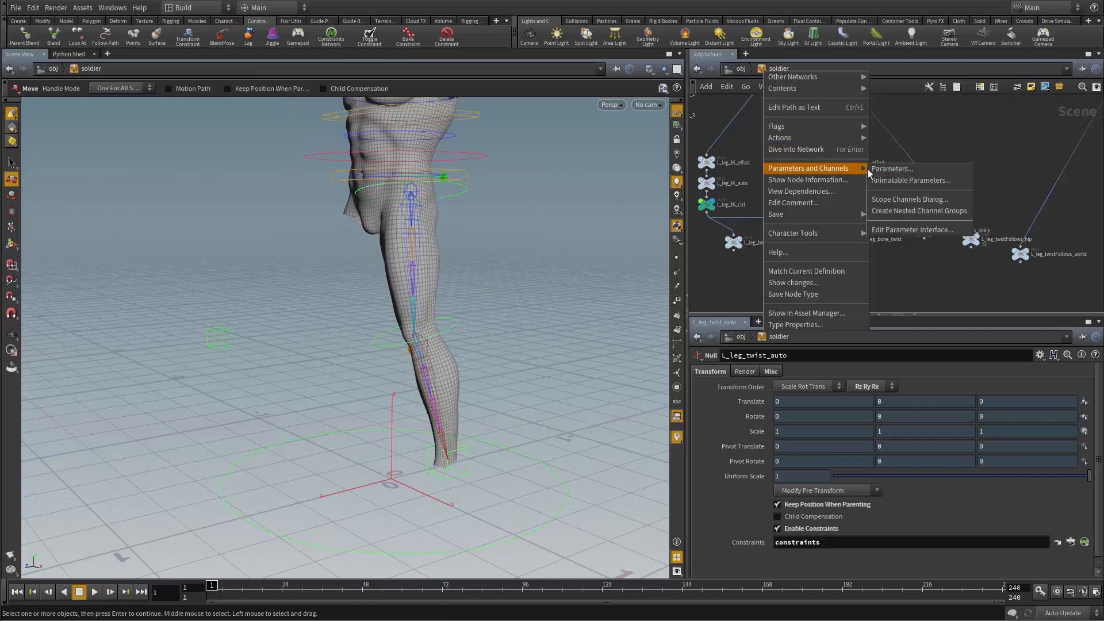
pyautogui.click(892, 168)
pyautogui.click(189, 60)
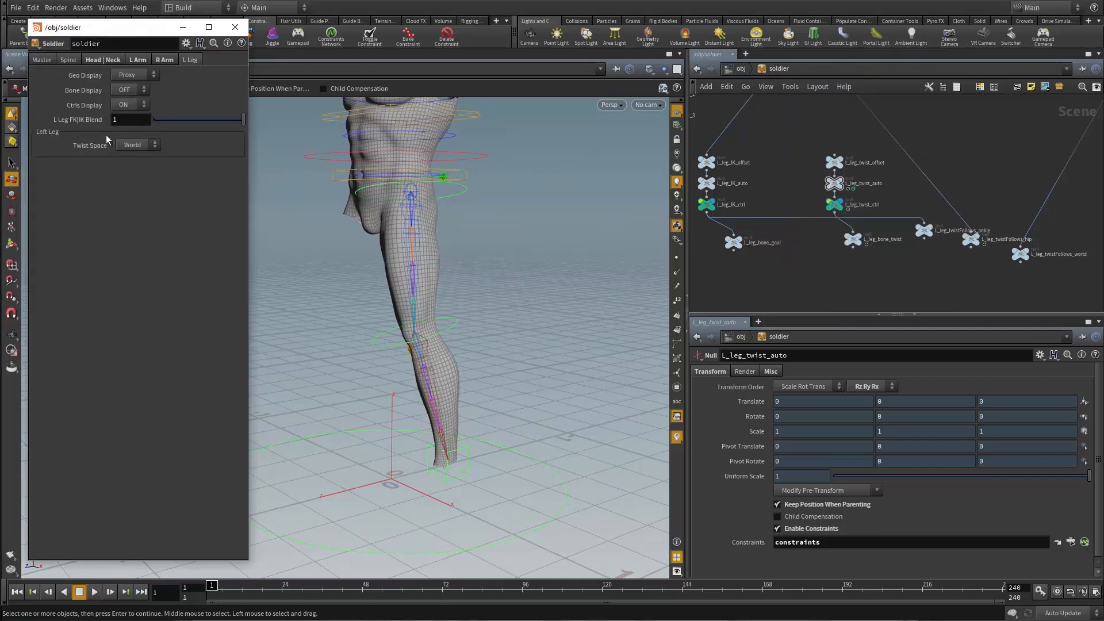
# Test-move the left ankle IK control with Twist Space at World, and undo the move
pyautogui.keyDown('alt'); pyautogui.moveTo(344, 266); pyautogui.dragTo(418, 269, button='middle'); pyautogui.keyUp('alt')
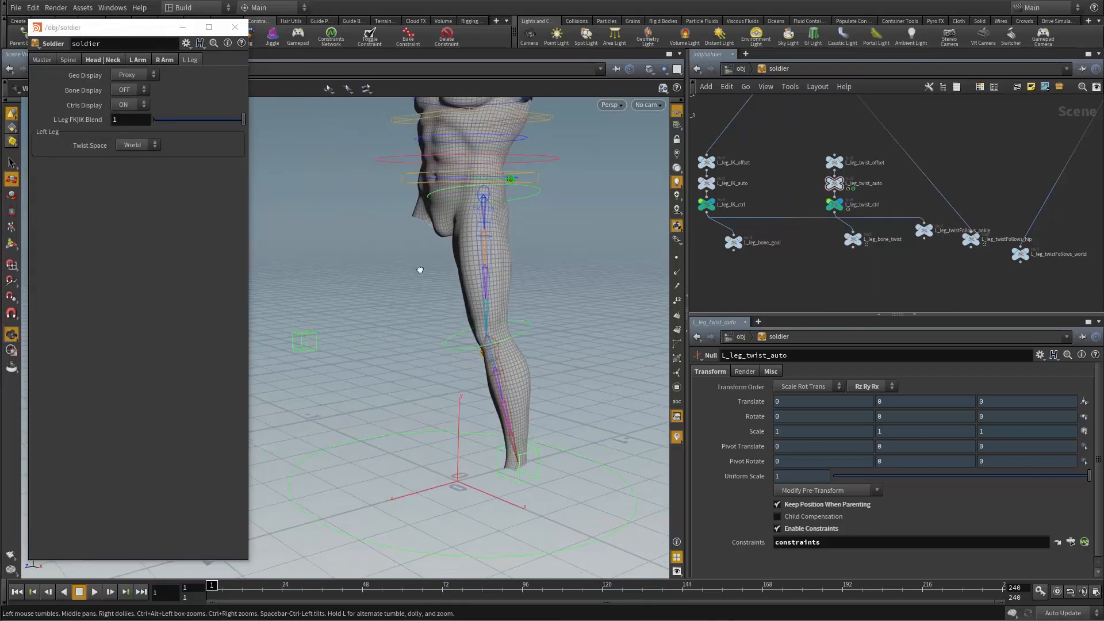
pyautogui.keyDown('alt'); pyautogui.moveTo(418, 269); pyautogui.dragTo(406, 264); pyautogui.keyUp('alt')
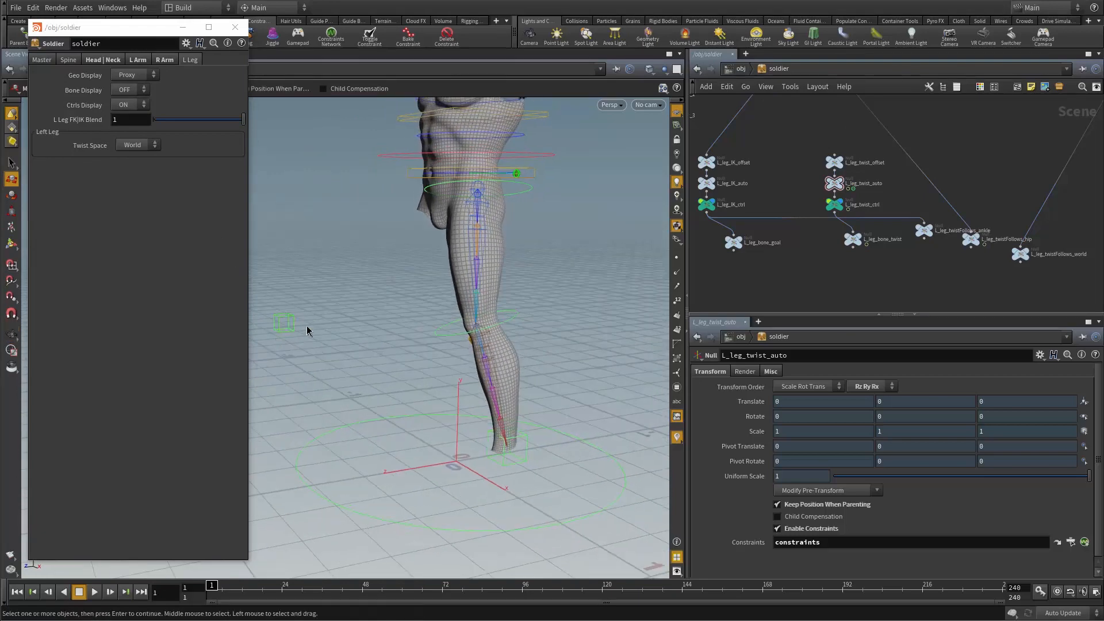
pyautogui.click(503, 471)
pyautogui.moveTo(509, 454); pyautogui.dragTo(508, 420)
pyautogui.hotkey('ctrl', 'z')
pyautogui.hotkey('ctrl', 'z')
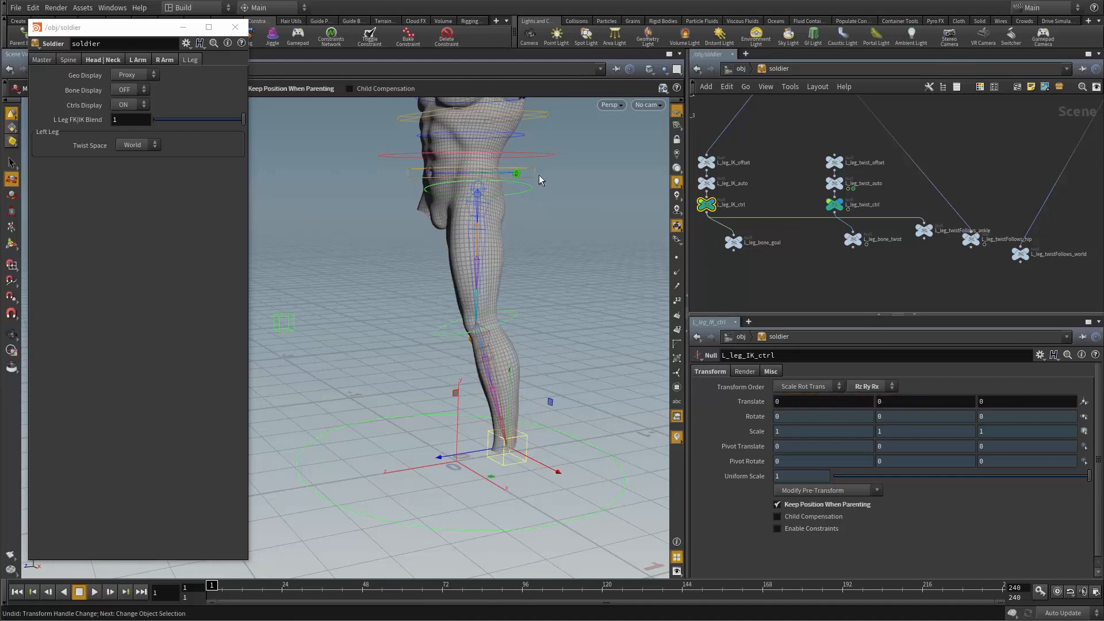
# Test-move the hip IK control and the master control, undoing each move
pyautogui.click(521, 174)
pyautogui.moveTo(470, 174); pyautogui.dragTo(465, 209)
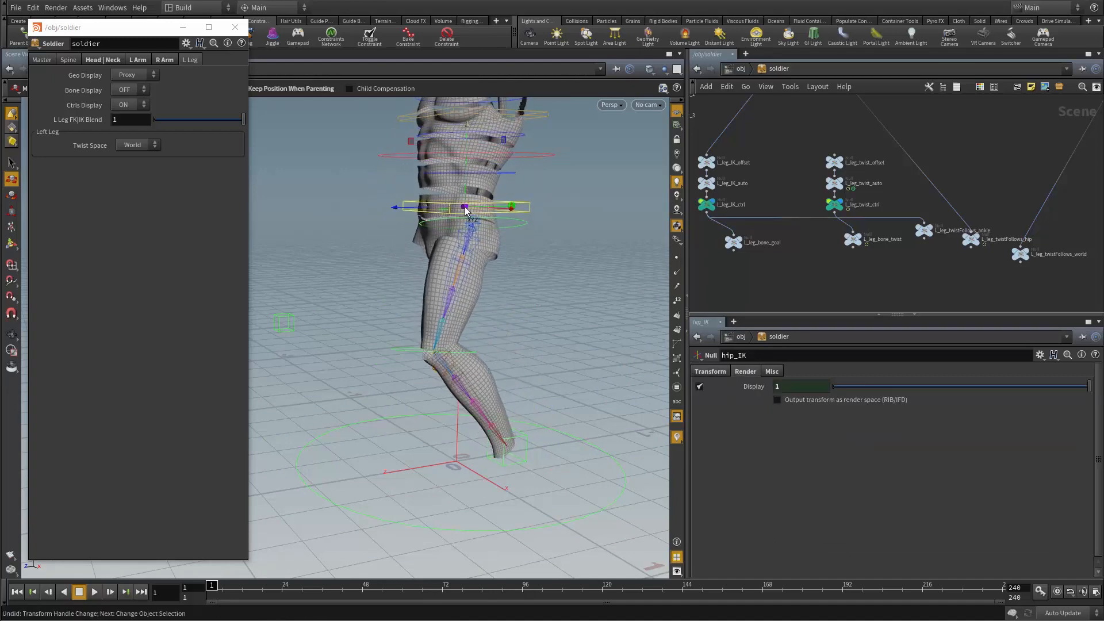
pyautogui.hotkey('ctrl', 'z')
pyautogui.click(602, 442)
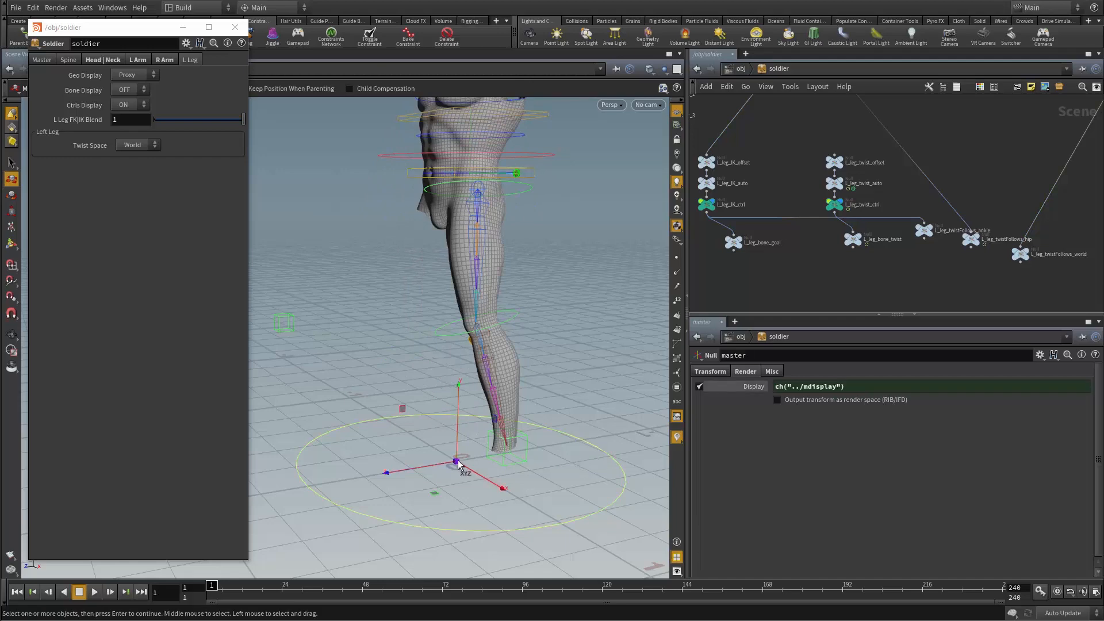
pyautogui.moveTo(456, 466); pyautogui.dragTo(473, 427)
pyautogui.hotkey('ctrl', 'z')
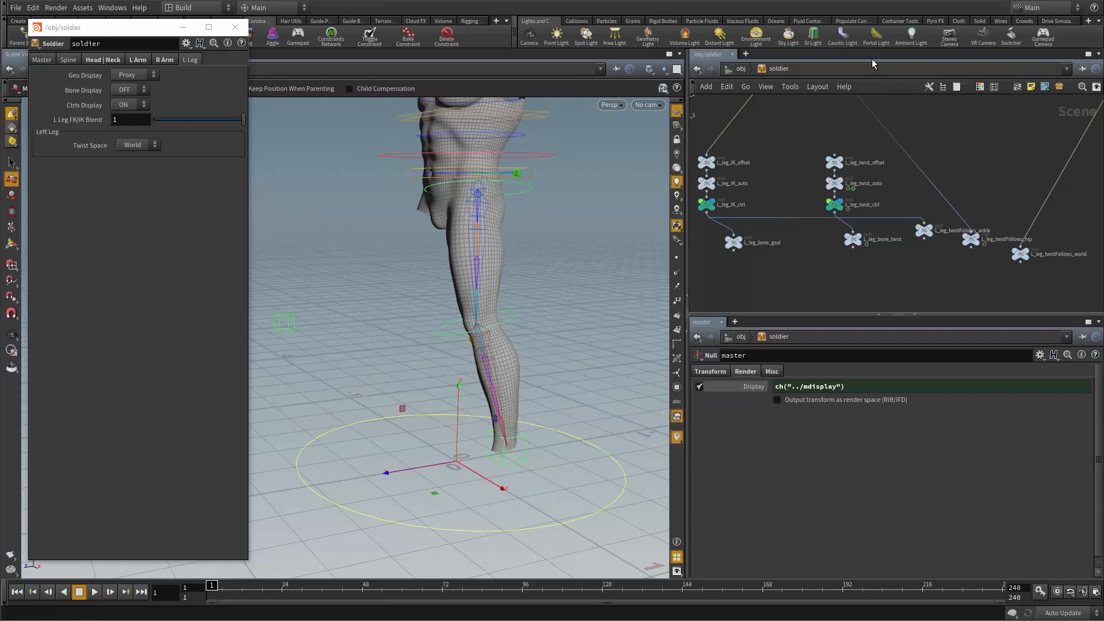
# In the soldier asset's type properties, move L Leg FK|IK Blend into the Left Leg folder above Twist Space and accept the changes
pyautogui.rightClick(777, 75)
pyautogui.click(820, 324)
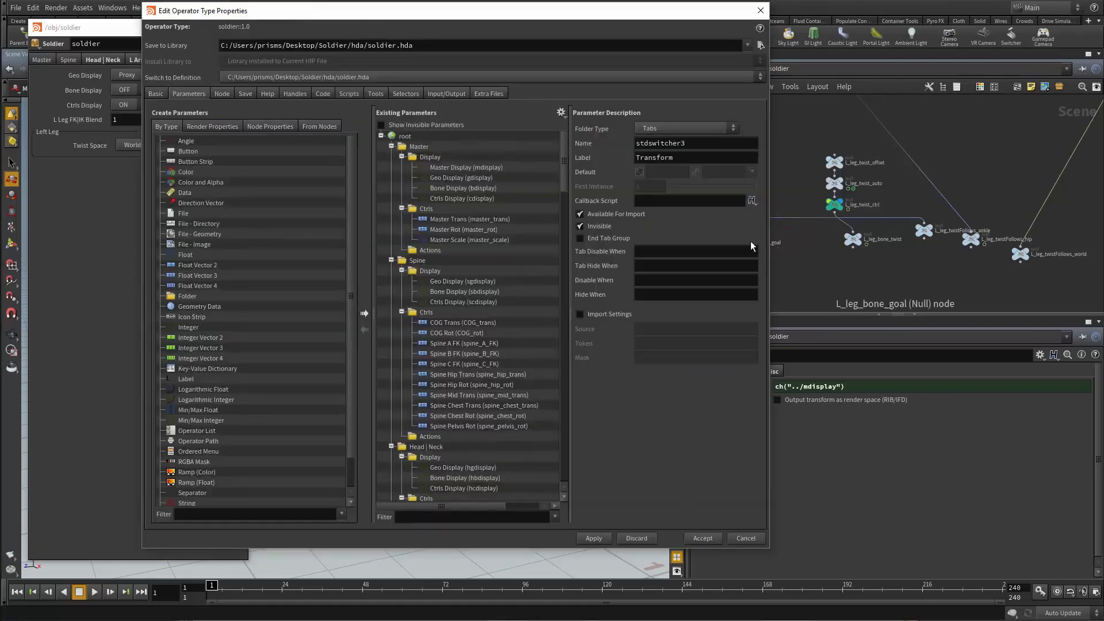
pyautogui.moveTo(392, 148); pyautogui.dragTo(393, 188)
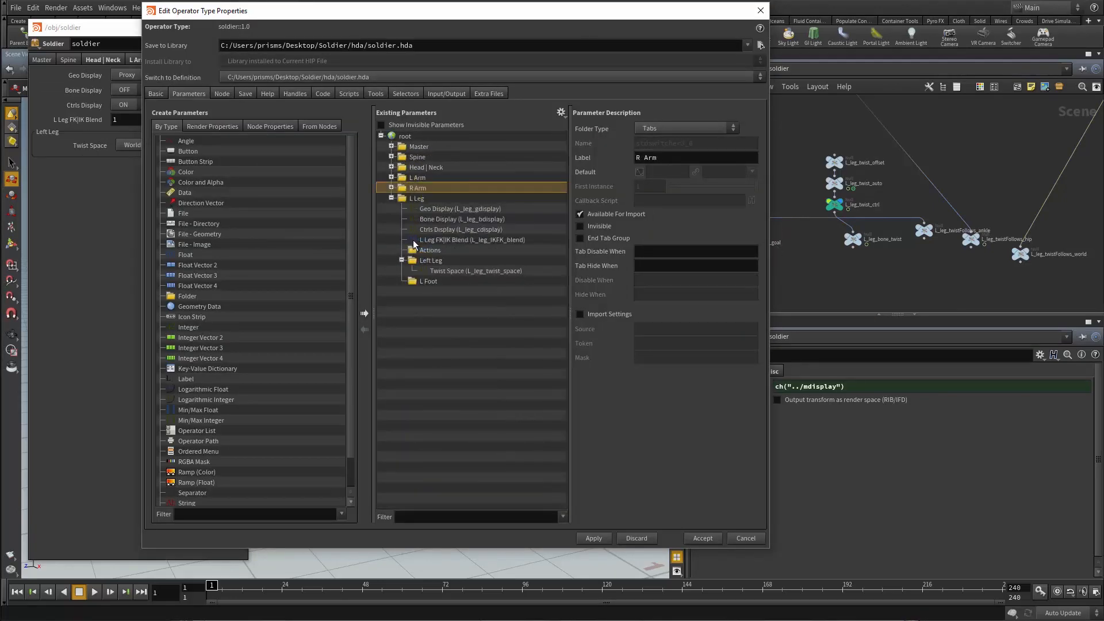
pyautogui.click(412, 242)
pyautogui.moveTo(412, 244); pyautogui.dragTo(428, 261)
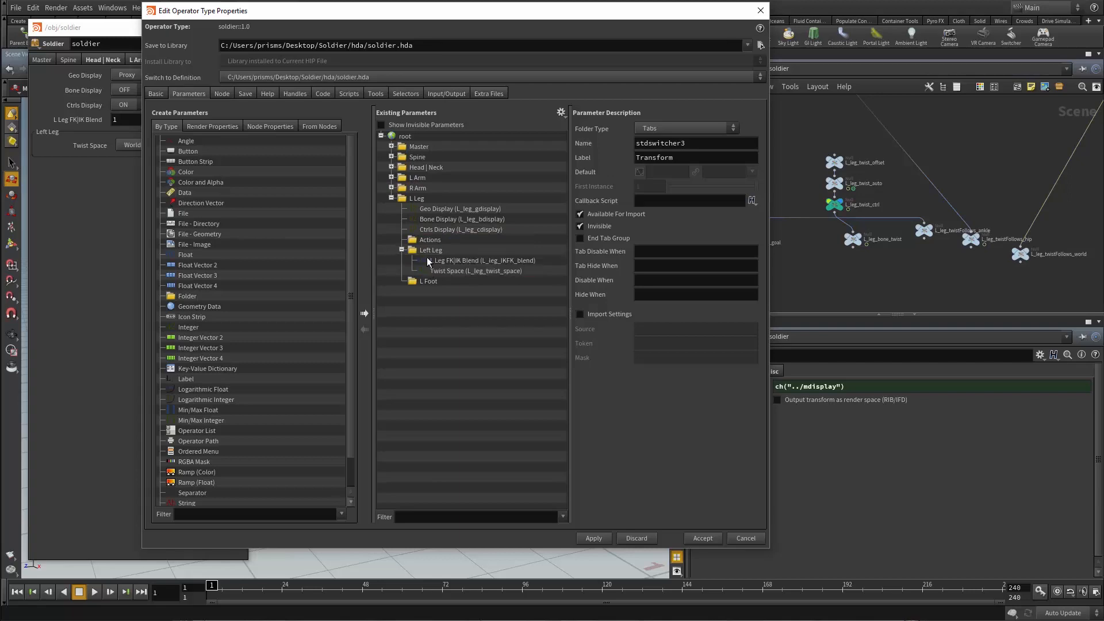
pyautogui.click(702, 539)
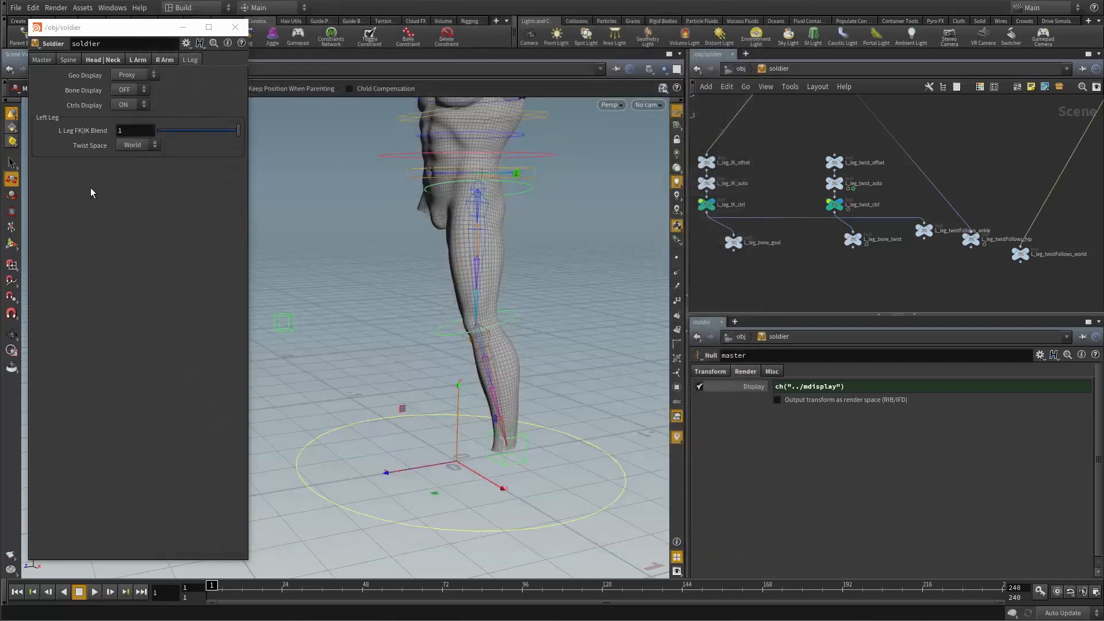
# Set the left leg's Twist Space to Hip, test-move the ankle IK control, and undo the move
pyautogui.click(143, 145)
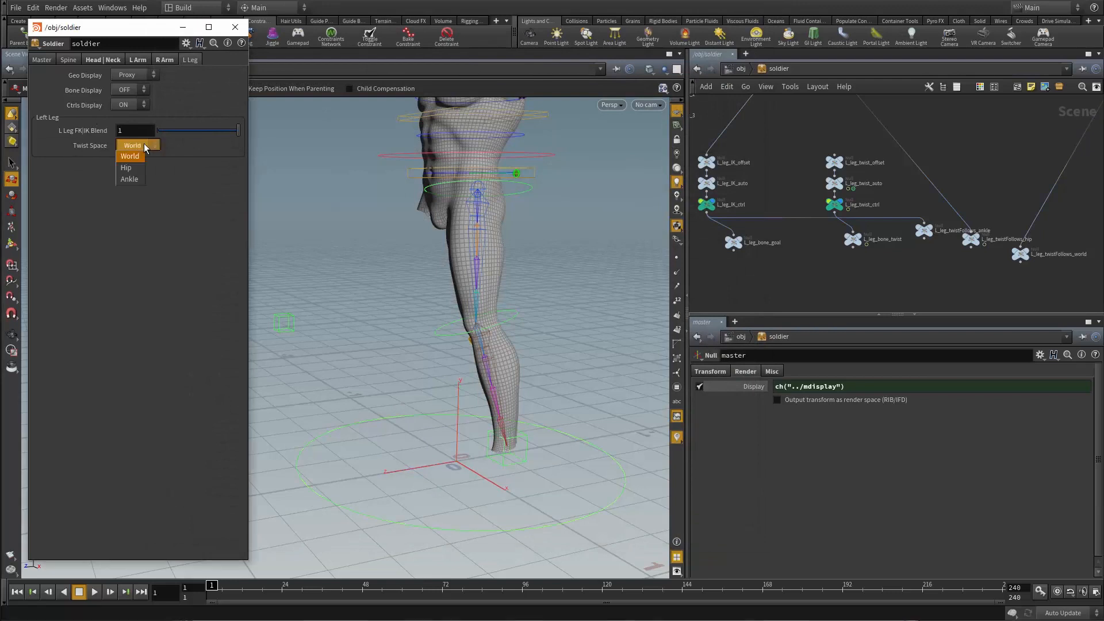
pyautogui.click(128, 169)
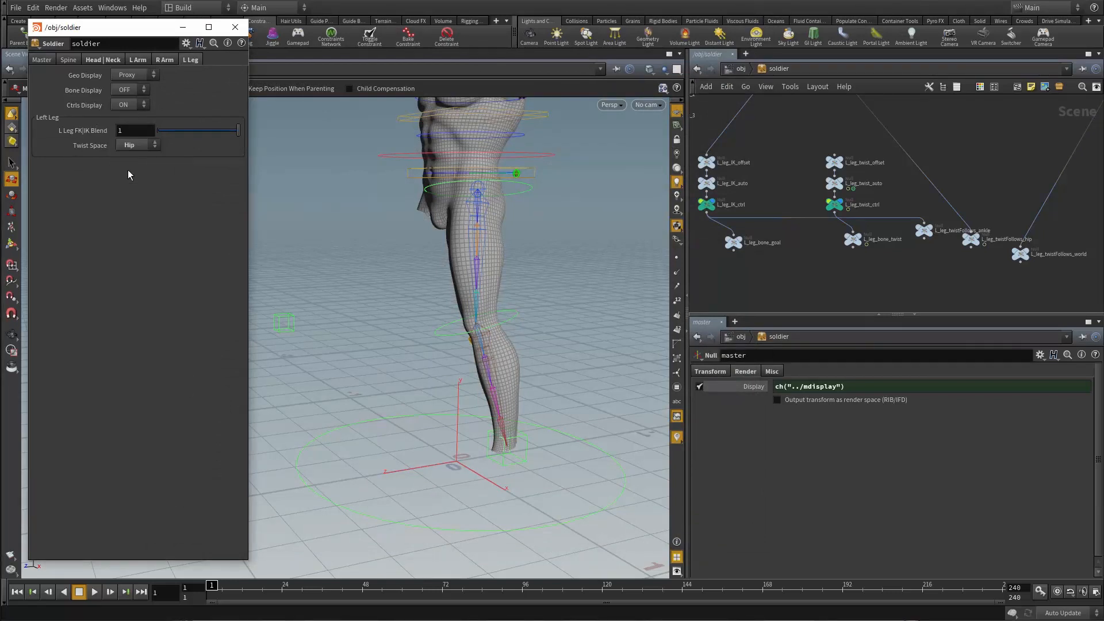
pyautogui.click(521, 458)
pyautogui.moveTo(505, 451); pyautogui.dragTo(493, 399)
pyautogui.hotkey('ctrl', 'z')
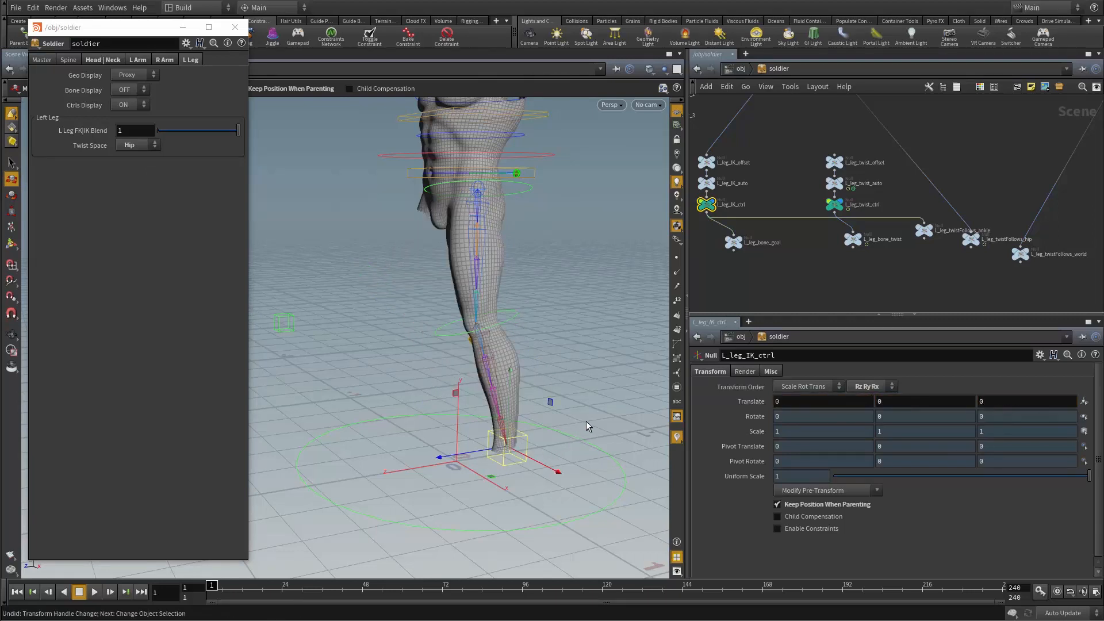
# Test-move the master control and the hip IK control in Hip twist space, undoing each move
pyautogui.click(563, 452)
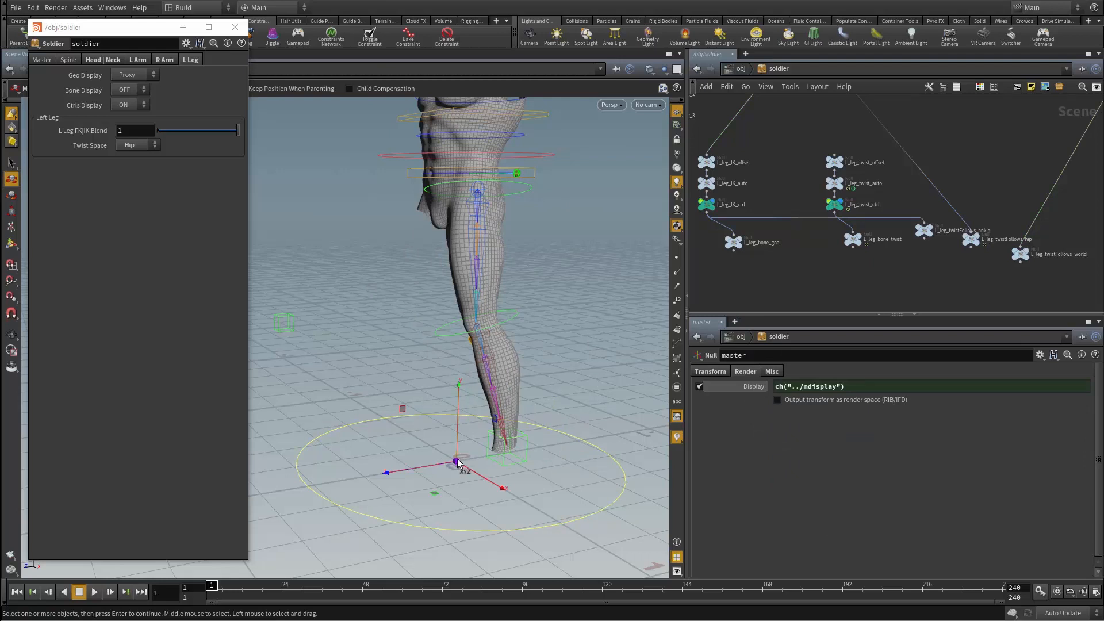
pyautogui.moveTo(458, 462)
pyautogui.mouseDown()
pyautogui.moveTo(460, 406)
pyautogui.moveTo(463, 444)
pyautogui.mouseUp()
pyautogui.hotkey('ctrl', 'z')
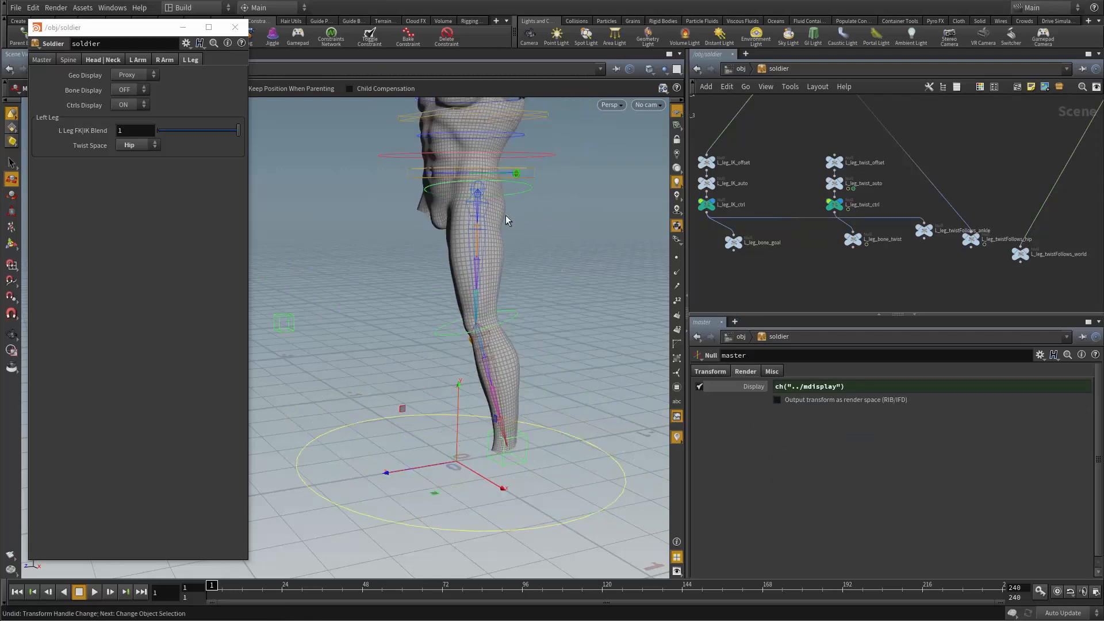
pyautogui.click(535, 174)
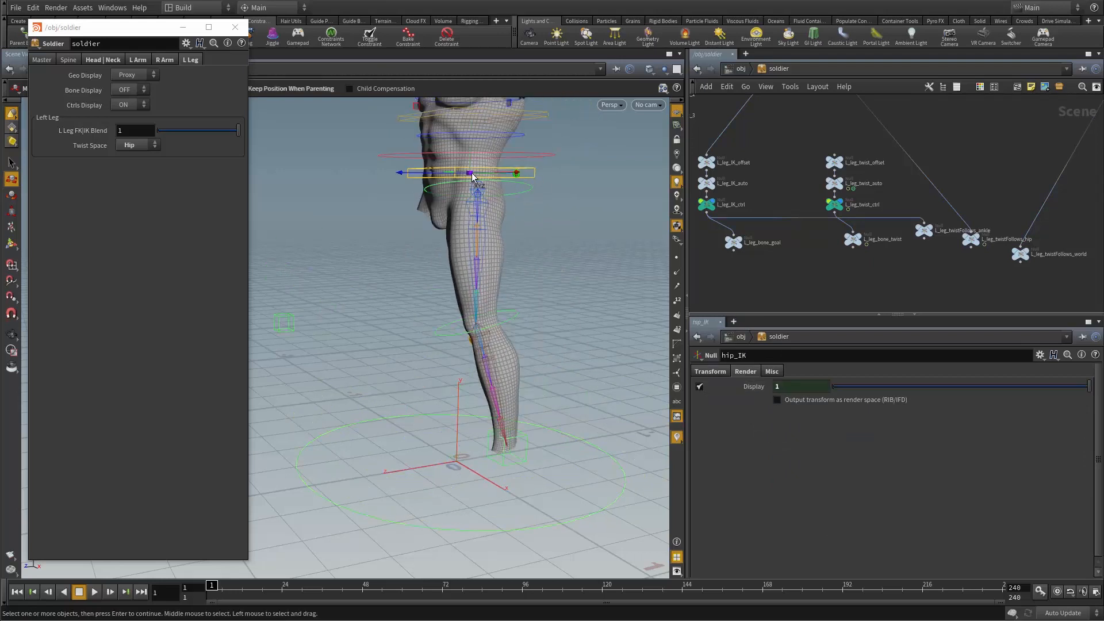
pyautogui.moveTo(471, 174); pyautogui.dragTo(532, 204)
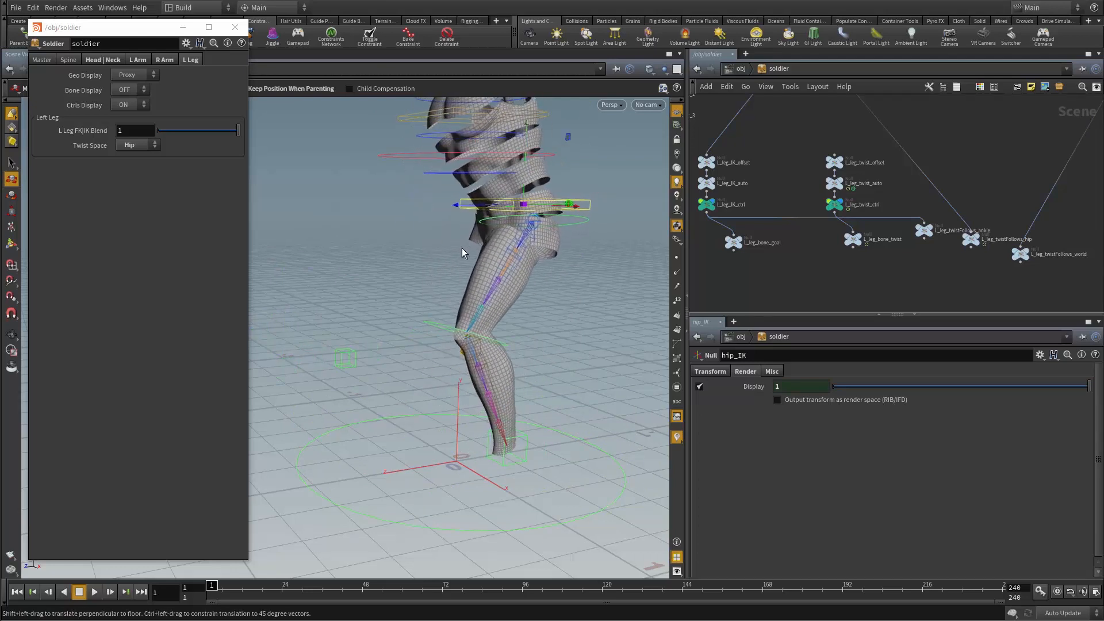
pyautogui.hotkey('ctrl', 'z')
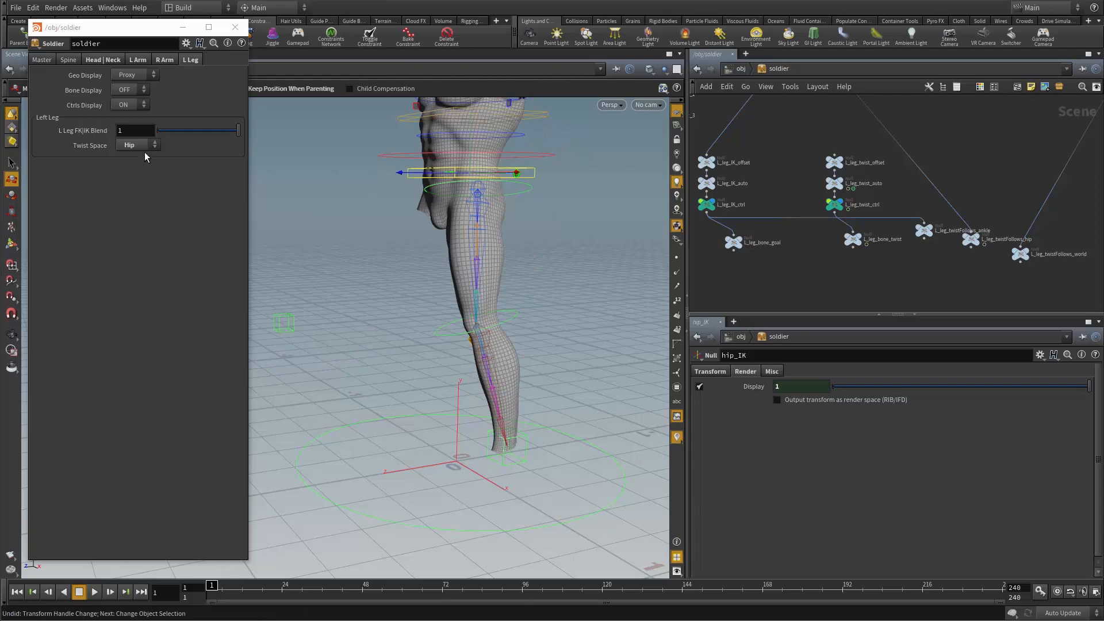
# Set the left leg's Twist Space to Ankle, test-move the ankle IK control, and undo the move
pyautogui.click(138, 145)
pyautogui.click(142, 180)
pyautogui.click(525, 458)
pyautogui.moveTo(439, 382); pyautogui.dragTo(544, 408)
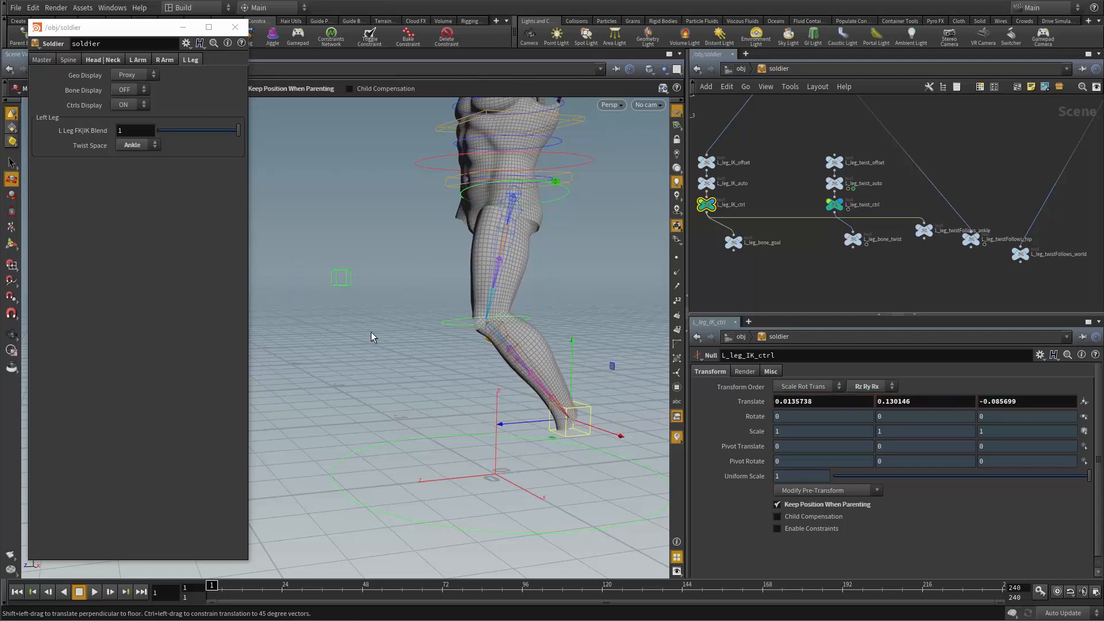
pyautogui.hotkey('ctrl', 'z')
pyautogui.press('Escape')
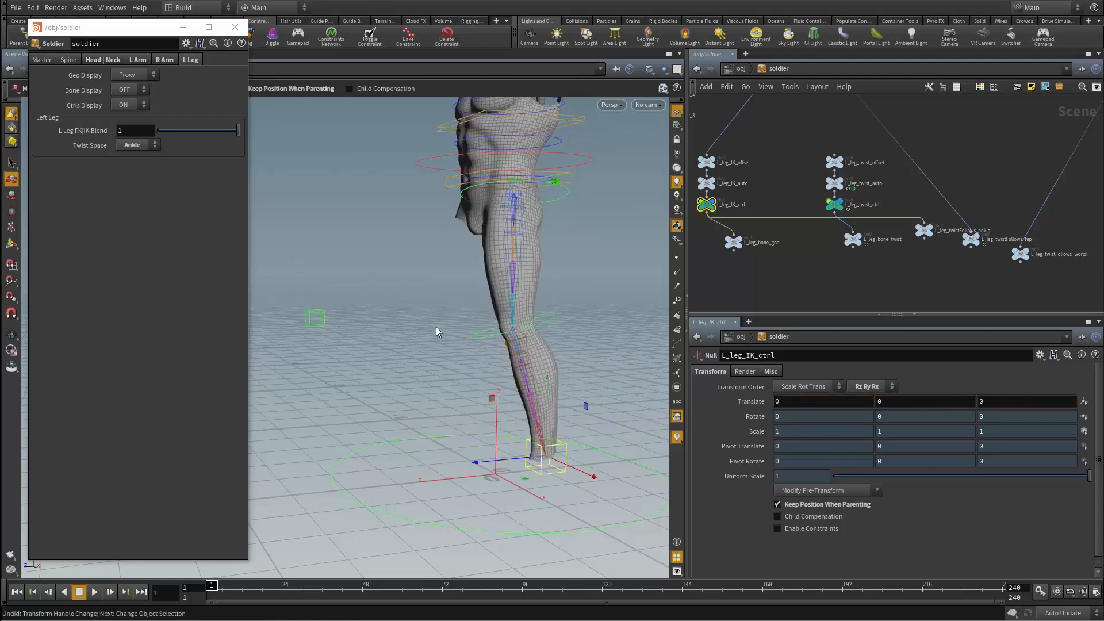
pyautogui.moveTo(439, 331); pyautogui.dragTo(469, 339)
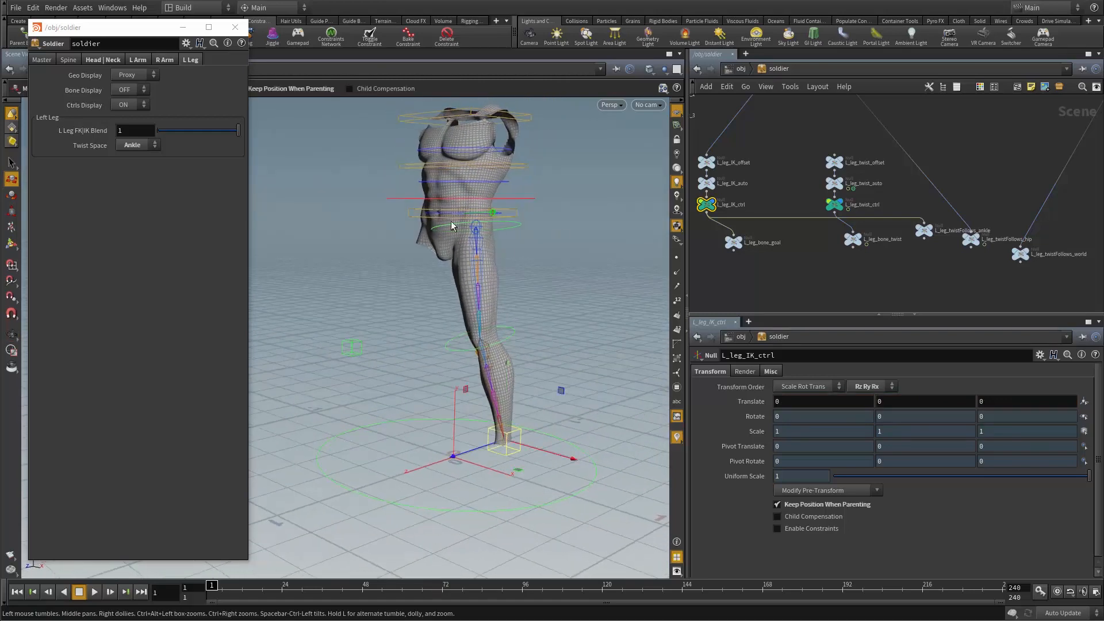
# Test-move the left leg twist control in Ankle twist space, and undo the move
pyautogui.click(136, 145)
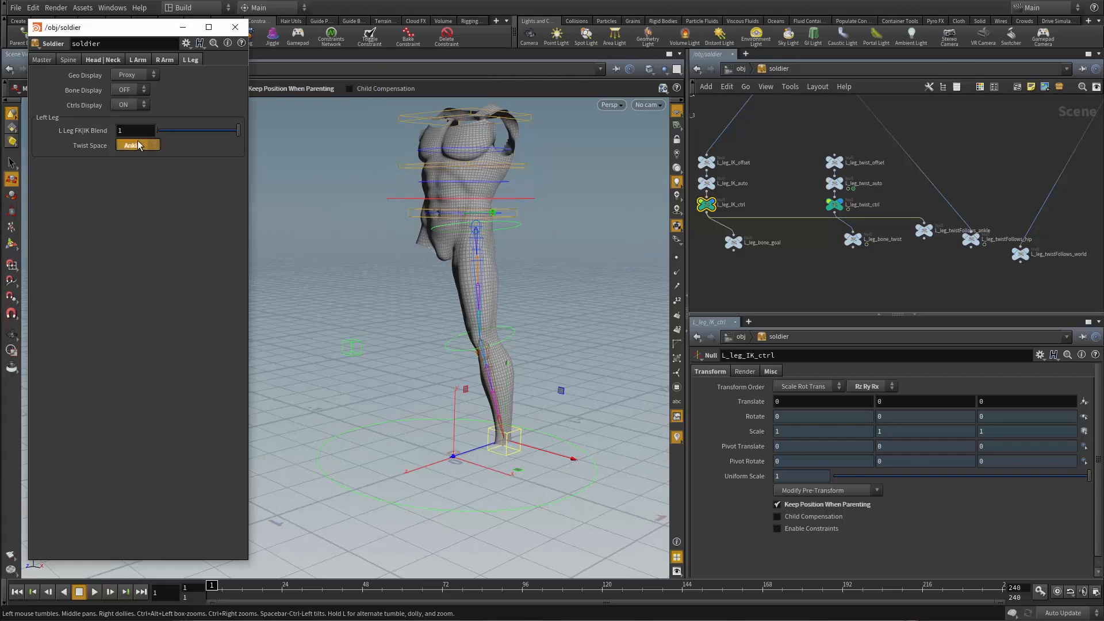
pyautogui.click(345, 288)
pyautogui.moveTo(265, 284); pyautogui.dragTo(495, 418)
pyautogui.hotkey('ctrl', 'z')
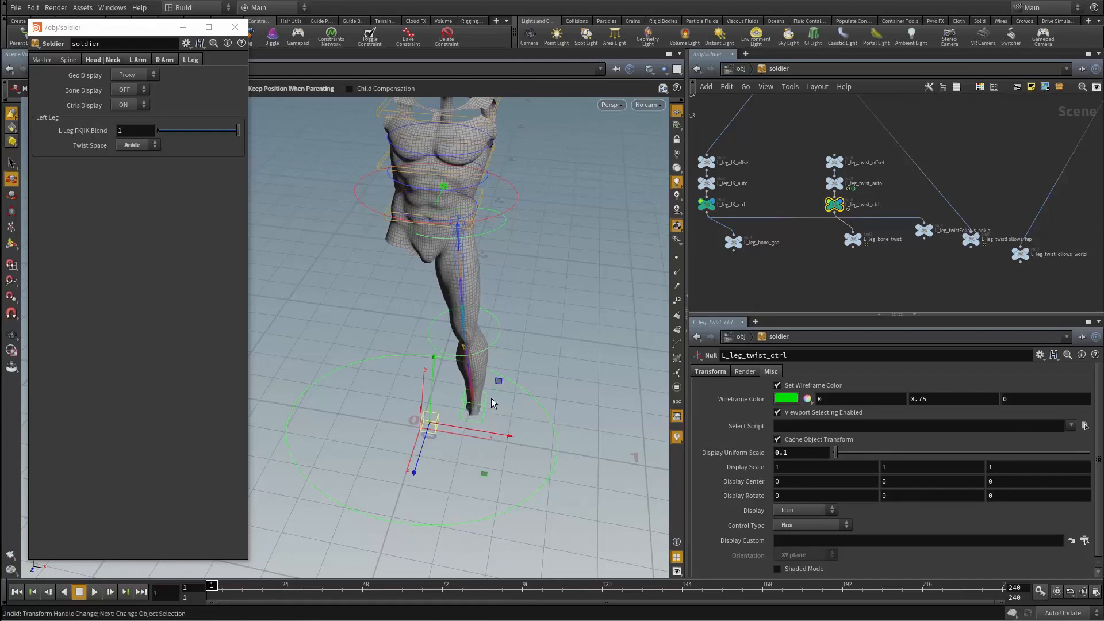
pyautogui.keyDown('alt'); pyautogui.moveTo(528, 352); pyautogui.dragTo(442, 318); pyautogui.keyUp('alt')
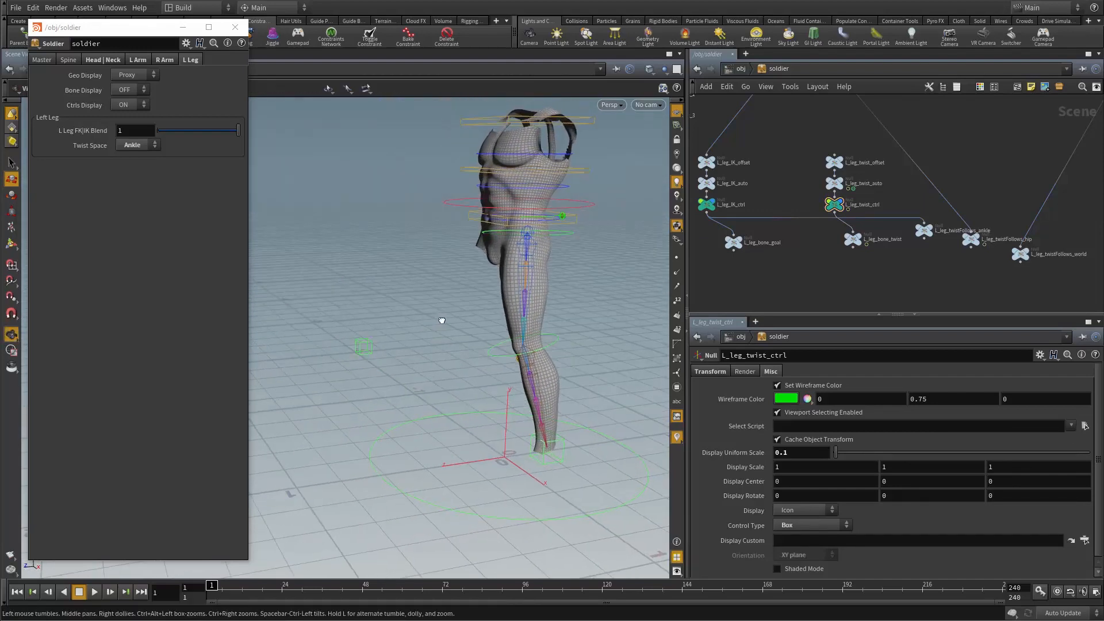
# Set the left leg's Twist Space to World and close the floating parameter window
pyautogui.click(136, 145)
pyautogui.click(141, 159)
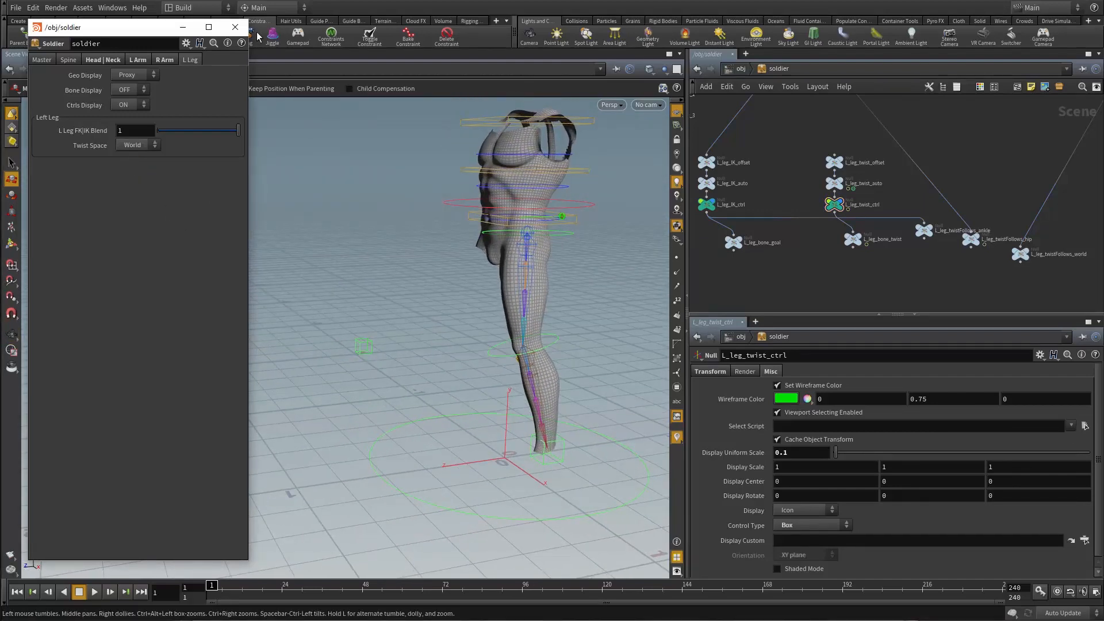
pyautogui.click(235, 27)
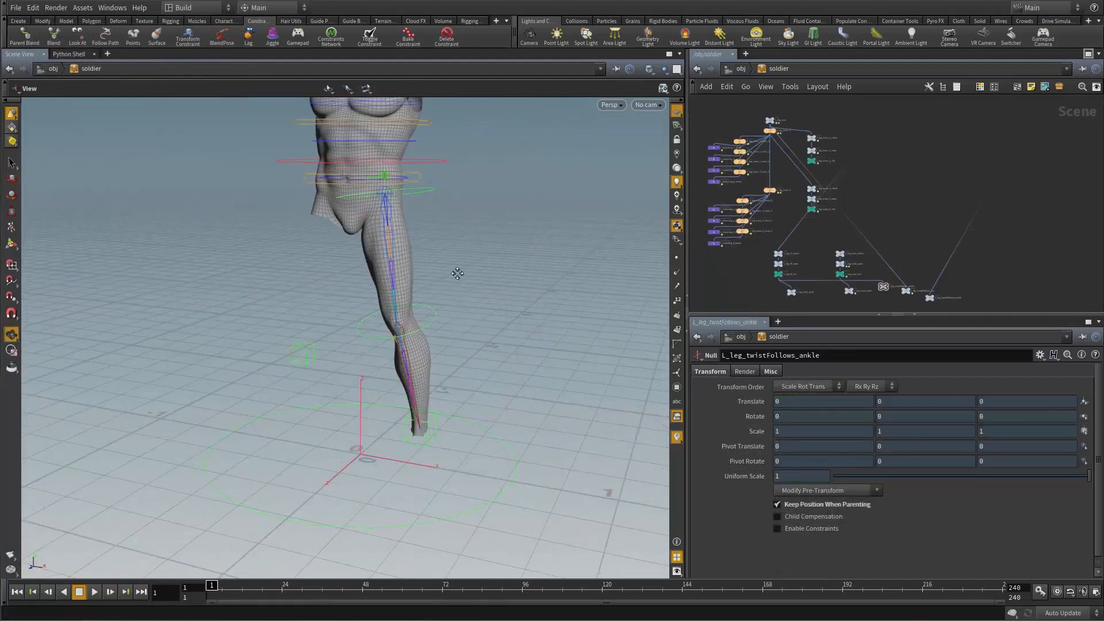
# Open the soldier asset's parameters in a floating window
pyautogui.moveTo(457, 273); pyautogui.dragTo(471, 313, button='middle')
pyautogui.moveTo(472, 313); pyautogui.dragTo(526, 299, button='right')
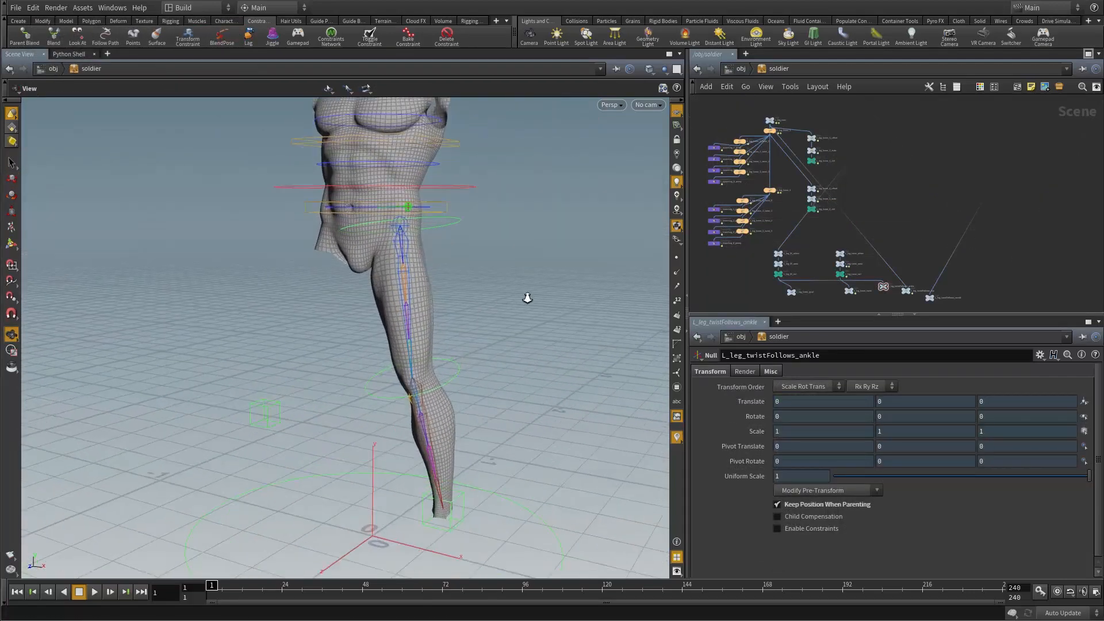
pyautogui.moveTo(525, 298); pyautogui.dragTo(500, 291)
pyautogui.moveTo(500, 291); pyautogui.dragTo(502, 280, button='middle')
pyautogui.moveTo(503, 280); pyautogui.dragTo(508, 281)
pyautogui.moveTo(497, 270); pyautogui.dragTo(498, 286, button='middle')
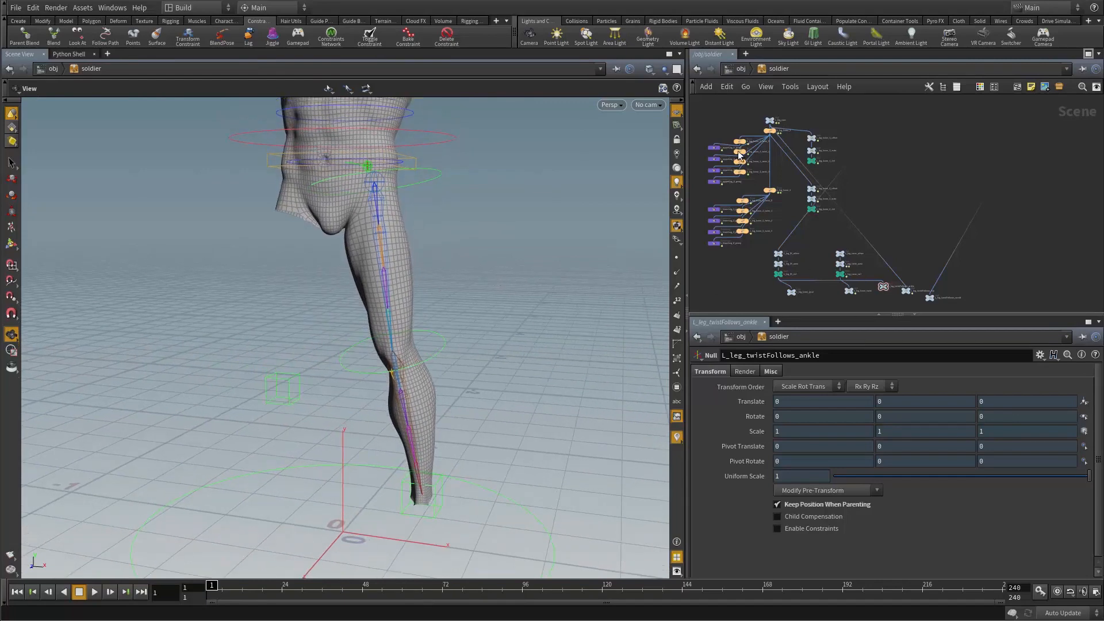
pyautogui.rightClick(776, 71)
pyautogui.moveTo(828, 163)
pyautogui.click(888, 168)
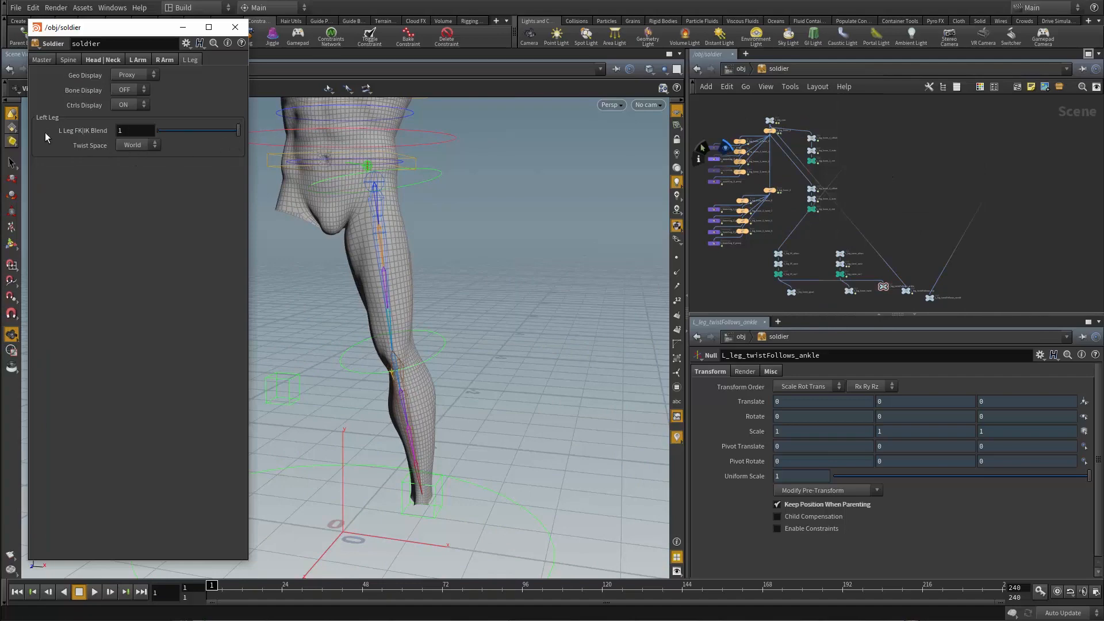
# Test L Leg FK|IK Blend by setting it to 0 and back to 1
pyautogui.moveTo(402, 373); pyautogui.dragTo(438, 340, button='middle')
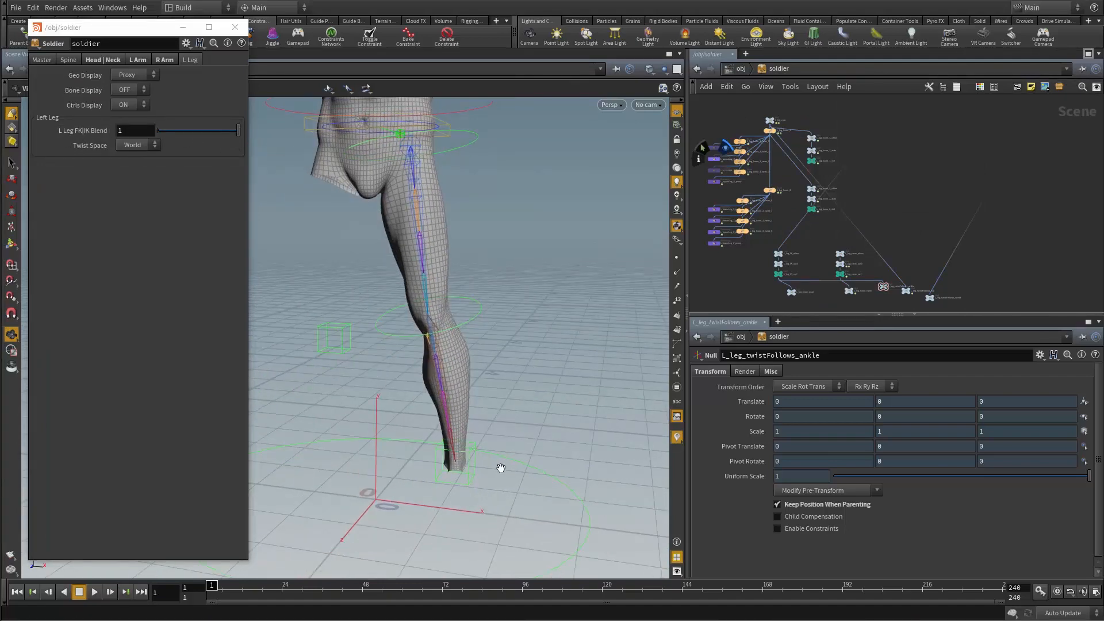
pyautogui.scroll(2, 445, 304)
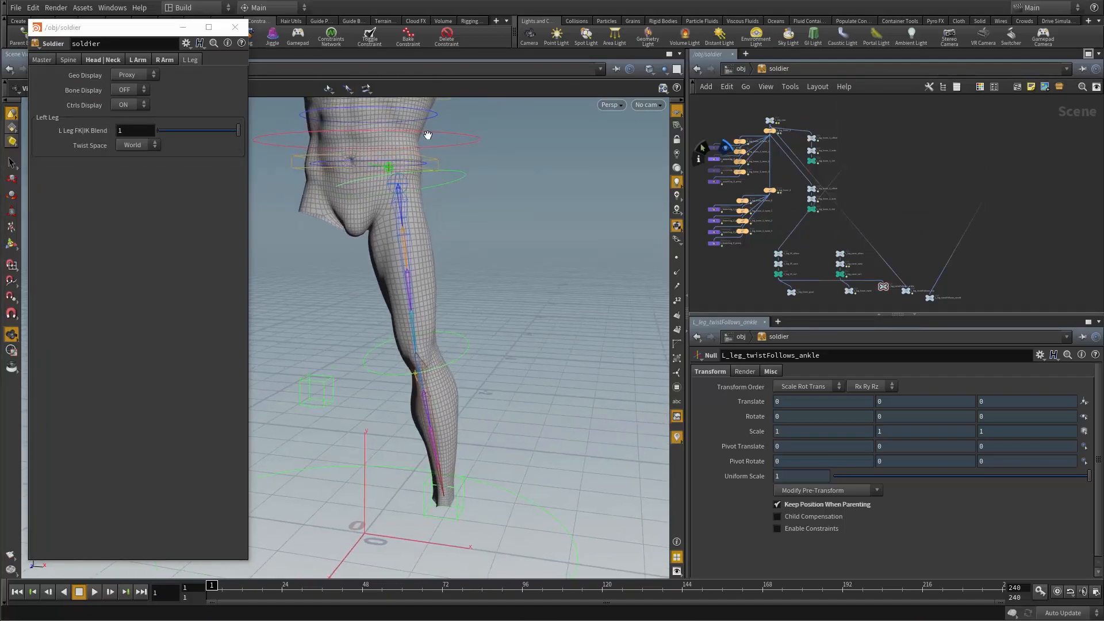
pyautogui.moveTo(238, 131); pyautogui.dragTo(122, 132)
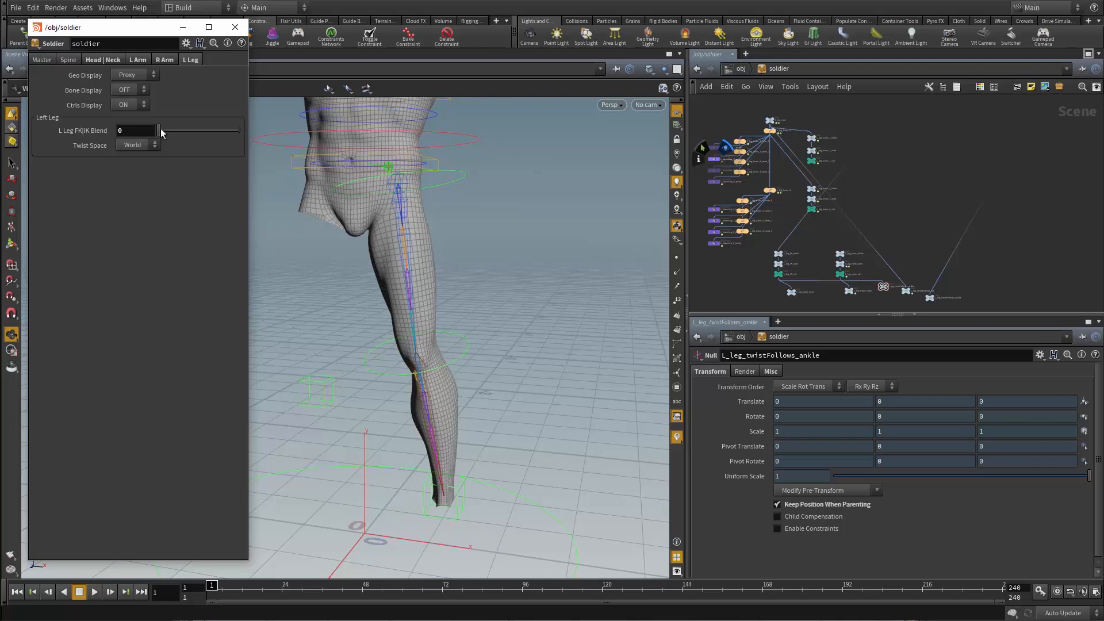
pyautogui.moveTo(160, 130); pyautogui.dragTo(242, 132)
# Find the L_arm_bone_2_ctrl node in the left arm network and examine its Display expression
pyautogui.scroll(-3, 937, 185)
pyautogui.moveTo(937, 185); pyautogui.dragTo(823, 311, button='middle')
pyautogui.moveTo(831, 189); pyautogui.dragTo(799, 268, button='middle')
pyautogui.moveTo(857, 173); pyautogui.dragTo(760, 247, button='middle')
pyautogui.scroll(3, 797, 206)
pyautogui.scroll(3, 712, 198)
pyautogui.moveTo(712, 199); pyautogui.dragTo(616, 187, button='middle')
pyautogui.moveTo(869, 230); pyautogui.dragTo(702, 190, button='middle')
pyautogui.scroll(3, 952, 233)
pyautogui.moveTo(952, 233); pyautogui.dragTo(894, 222, button='middle')
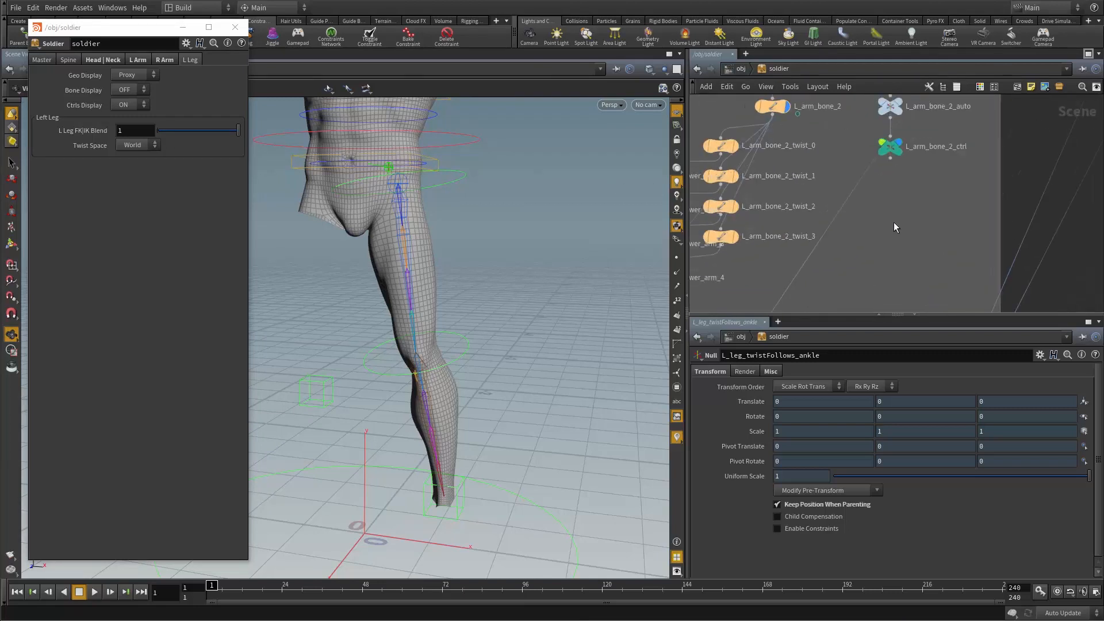
pyautogui.click(891, 138)
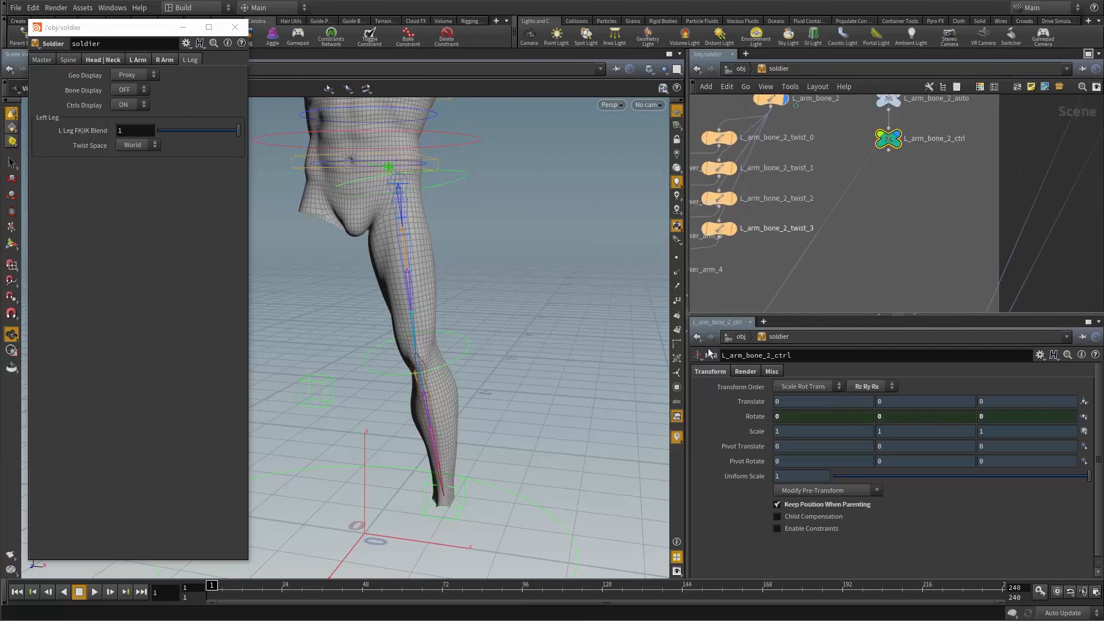
pyautogui.click(749, 371)
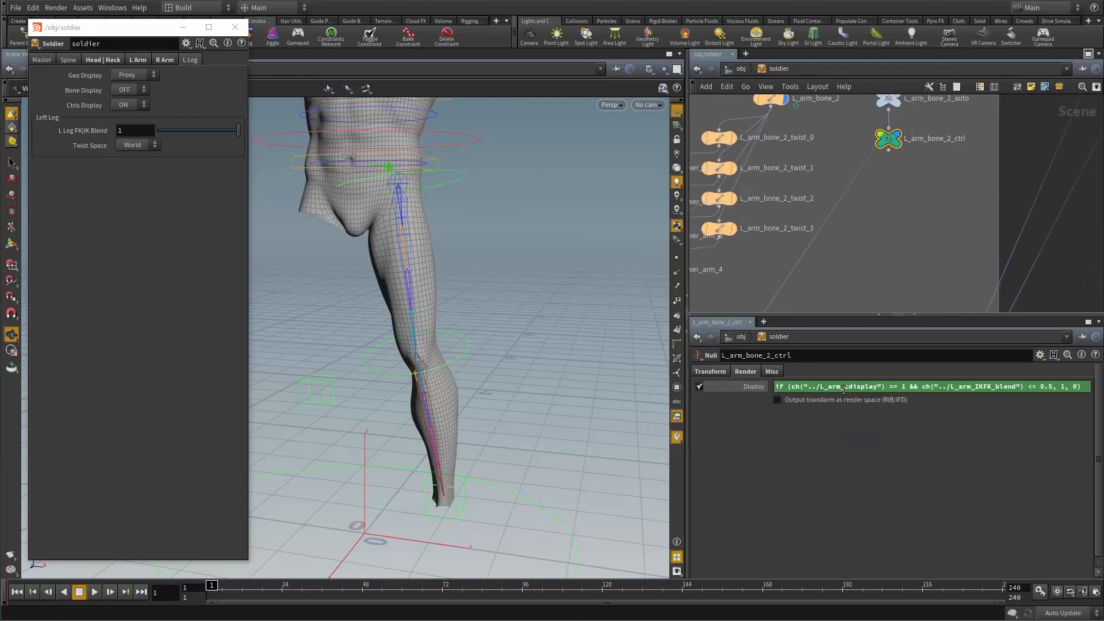
# Copy the Display expression of L_arm_bone_2_ctrl and go to the left leg's control nodes in the network
pyautogui.click(811, 390)
pyautogui.hotkey('ctrl', 'c')
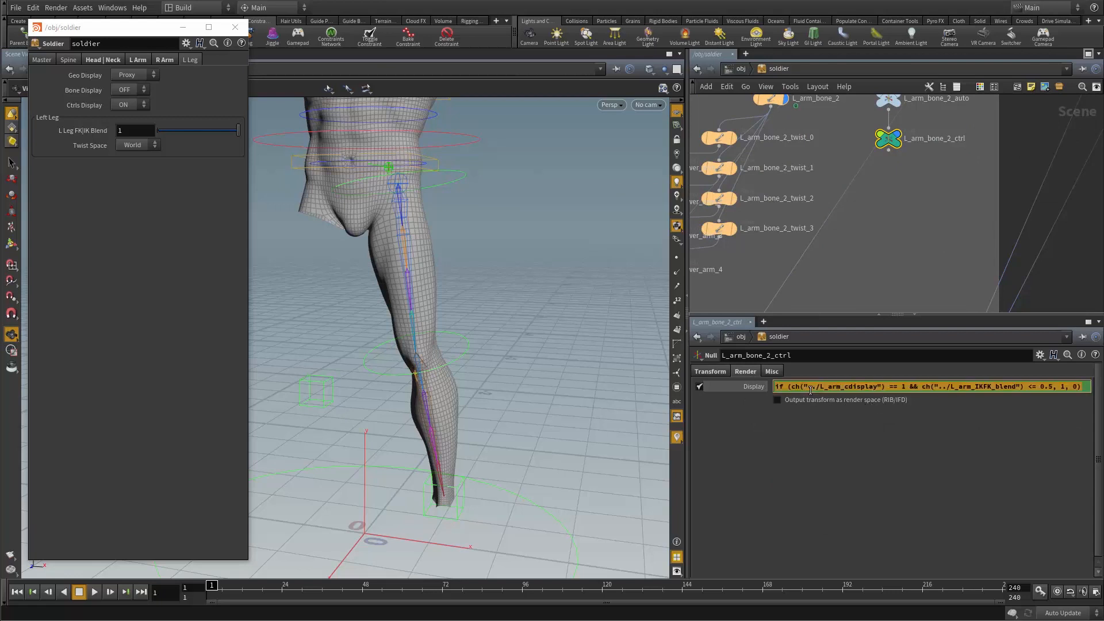
pyautogui.click(934, 264)
pyautogui.scroll(-5, 934, 264)
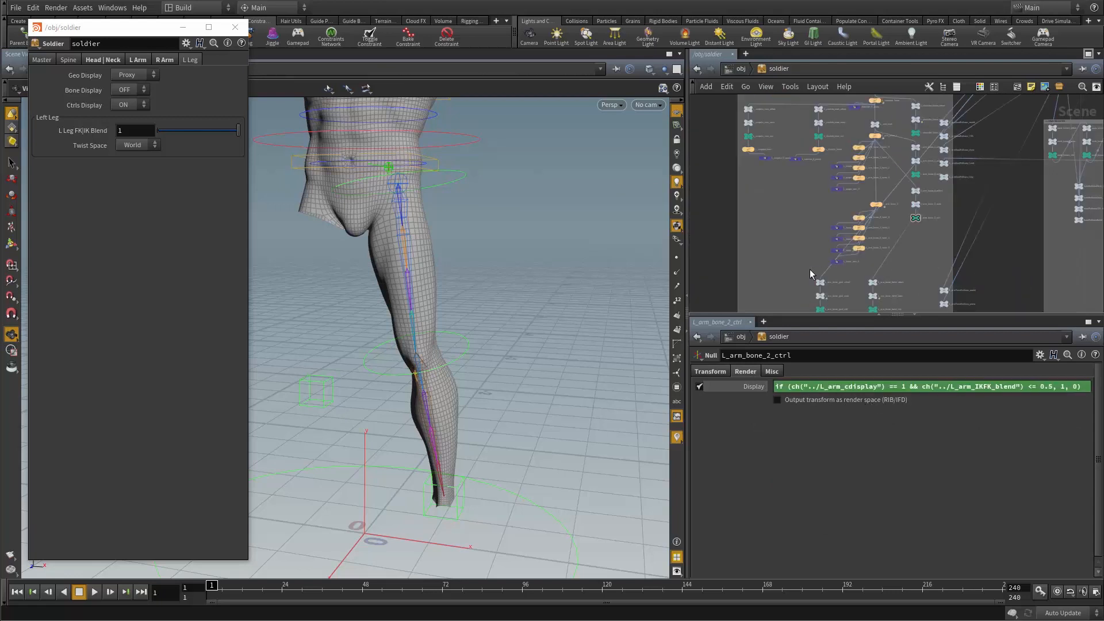
pyautogui.moveTo(810, 269); pyautogui.dragTo(884, 141, button='middle')
pyautogui.moveTo(720, 276); pyautogui.dragTo(870, 148, button='middle')
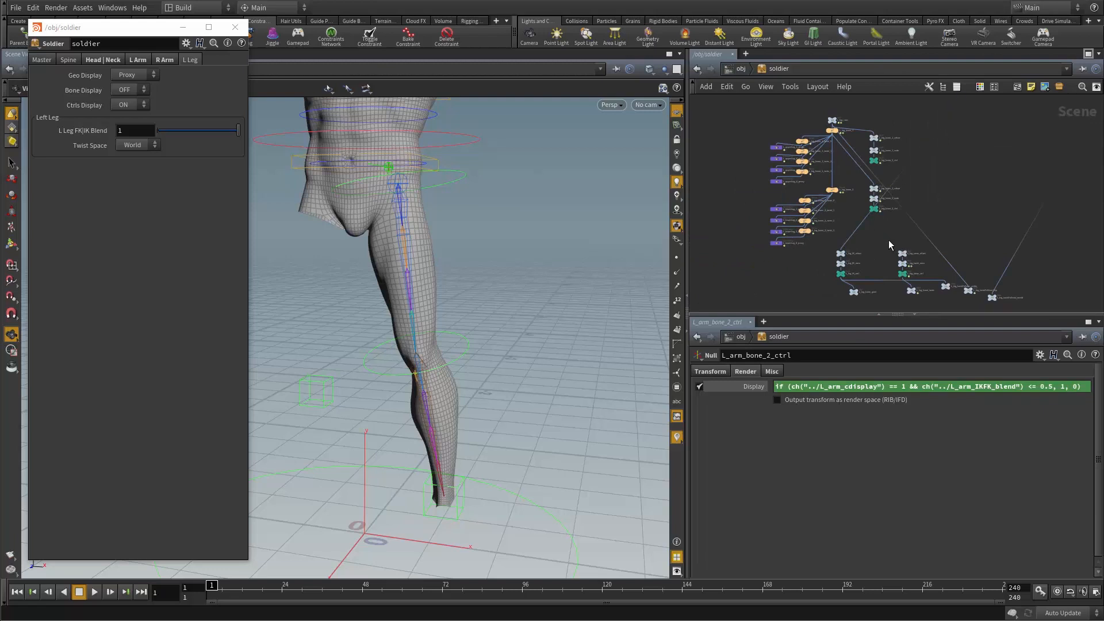
pyautogui.scroll(3, 898, 213)
pyautogui.scroll(4, 910, 185)
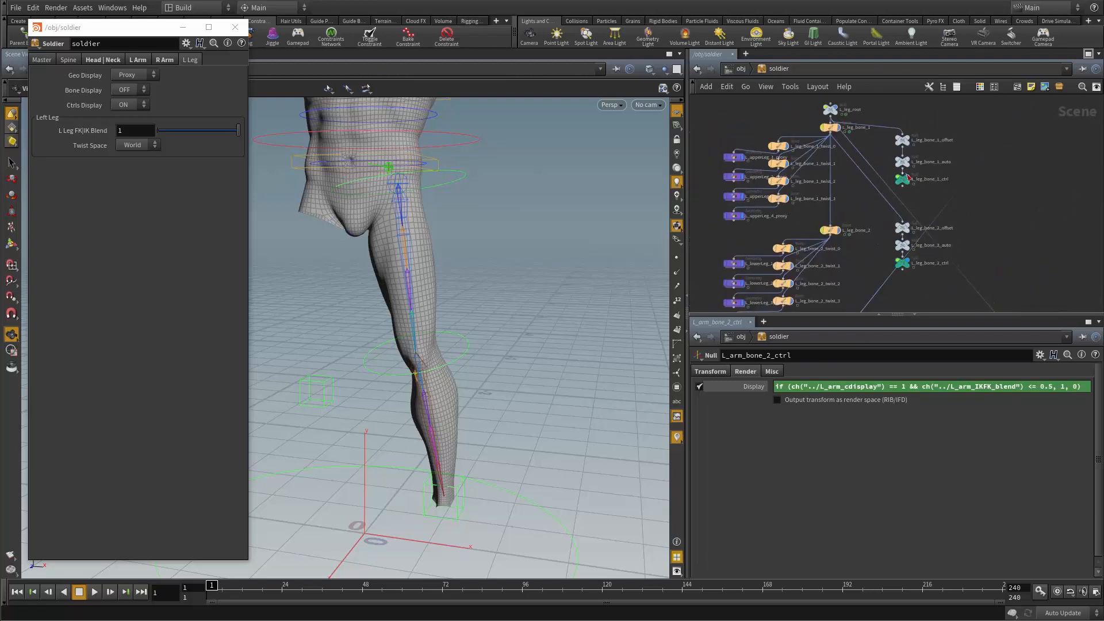
# Enable Display on L_leg_bone_1_ctrl and L_leg_bone_2_ctrl together and paste in the copied arm expression
pyautogui.click(905, 181)
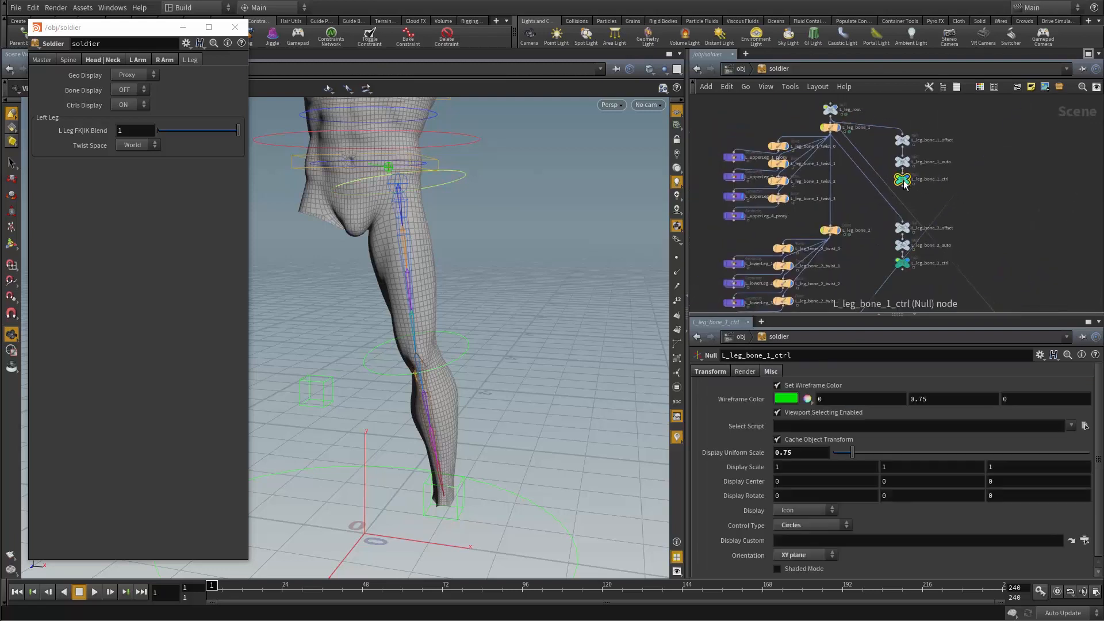
pyautogui.keyDown('shift'); pyautogui.click(903, 264); pyautogui.keyUp('shift')
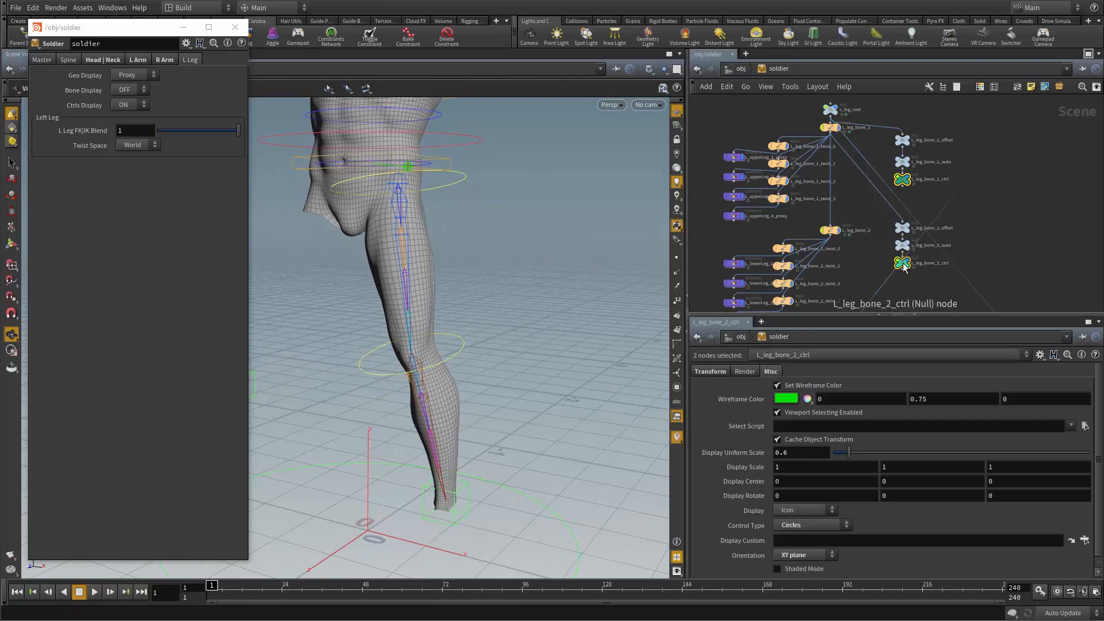
pyautogui.click(743, 371)
pyautogui.click(699, 387)
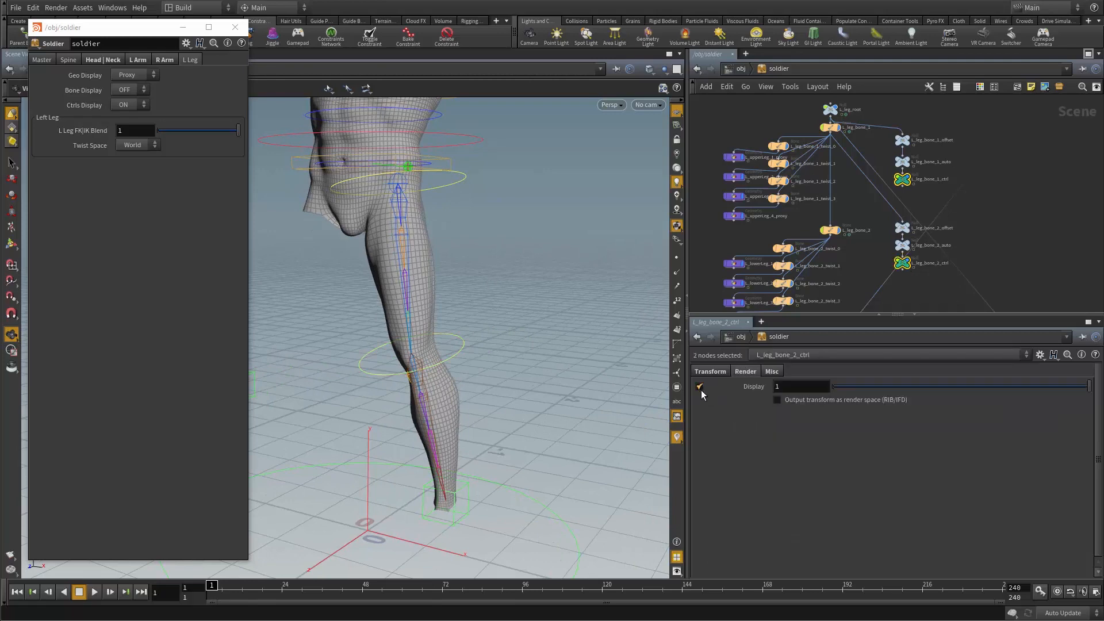
pyautogui.click(807, 386)
pyautogui.hotkey('ctrl', 'v')
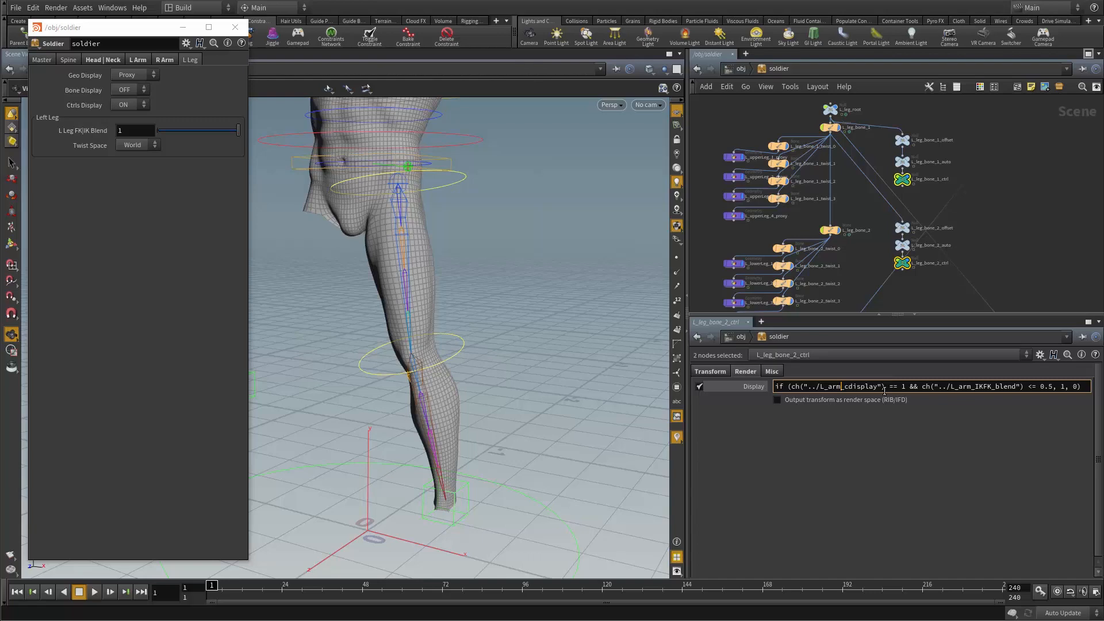
# Open the multi-channel expression editor for both leg bone controls' Display, paste the arm expression there and enlarge the editor to show it fully
pyautogui.hotkey('alt', 'e')
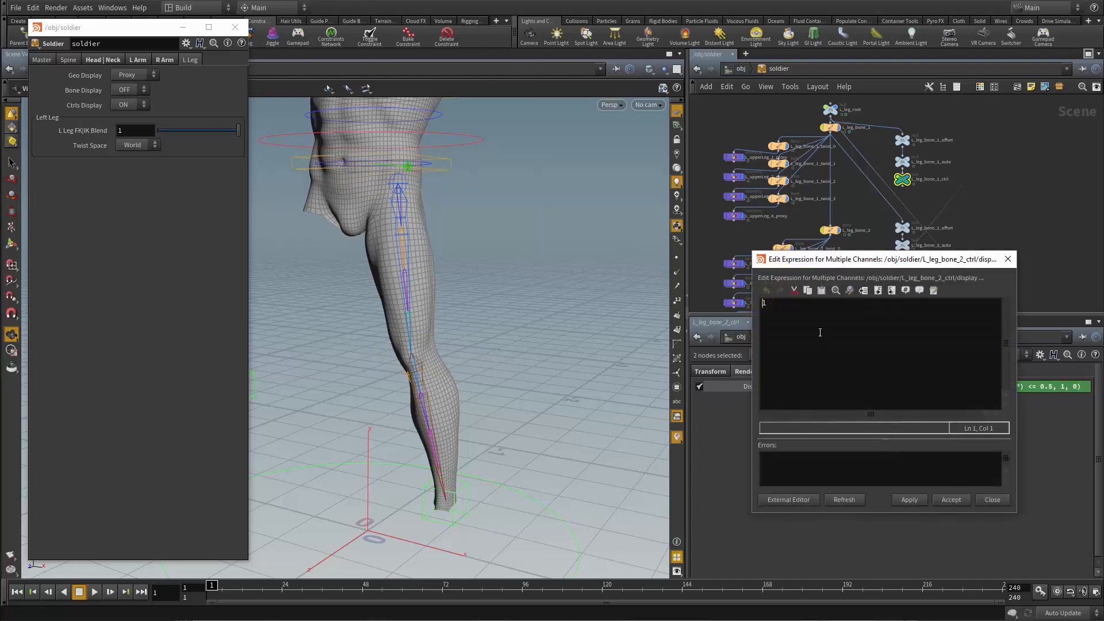
pyautogui.moveTo(866, 260); pyautogui.dragTo(384, 257)
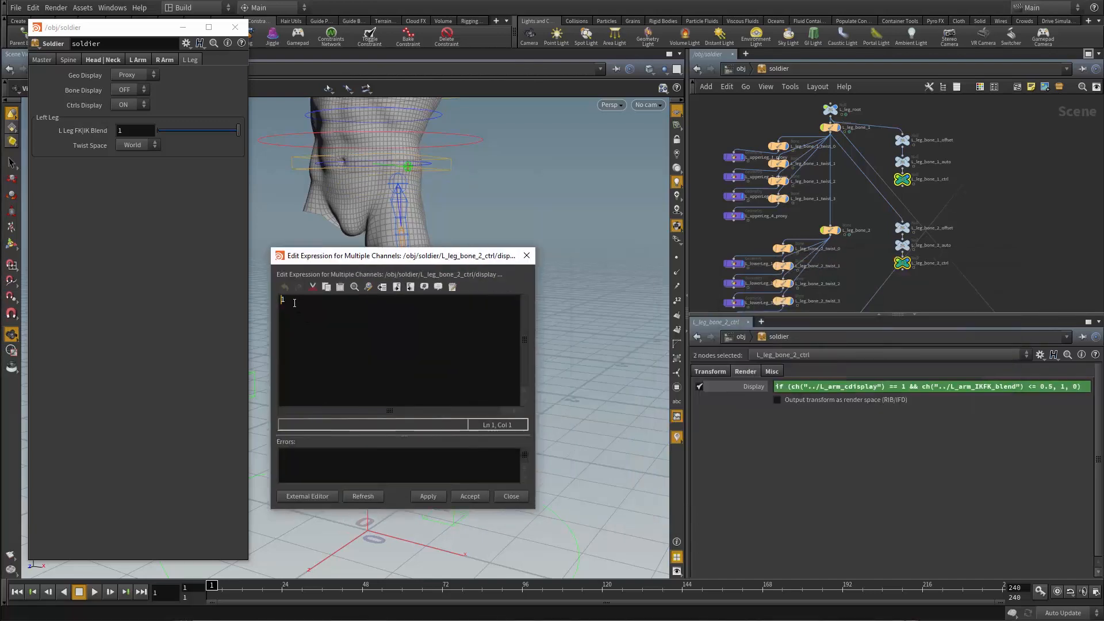
pyautogui.hotkey('ctrl', 'v')
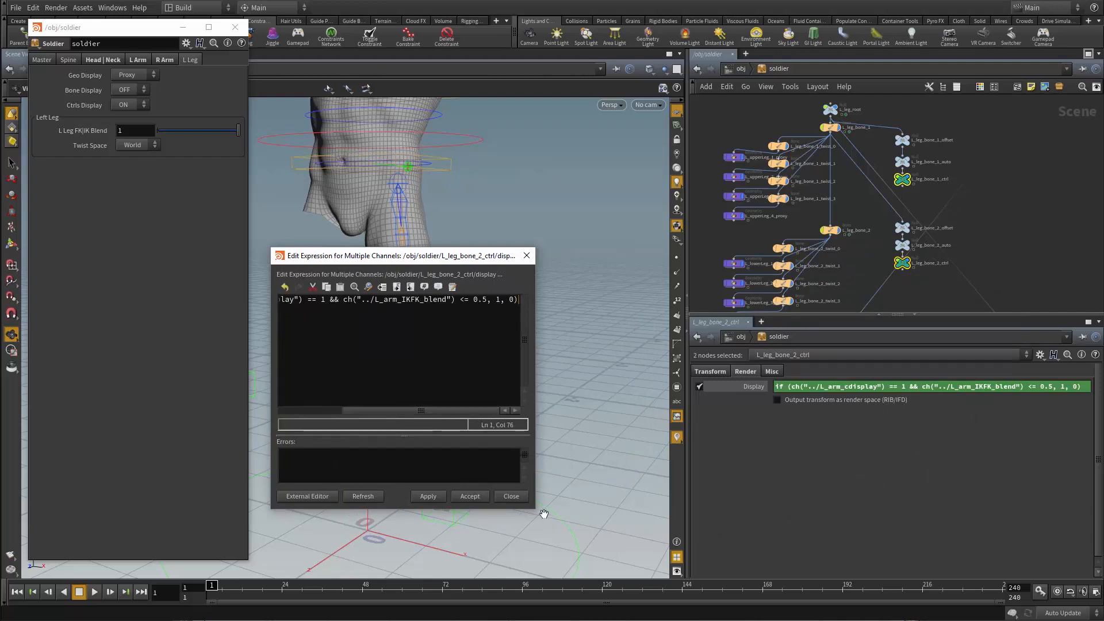
pyautogui.moveTo(537, 511); pyautogui.dragTo(710, 455)
pyautogui.moveTo(498, 260); pyautogui.dragTo(692, 37)
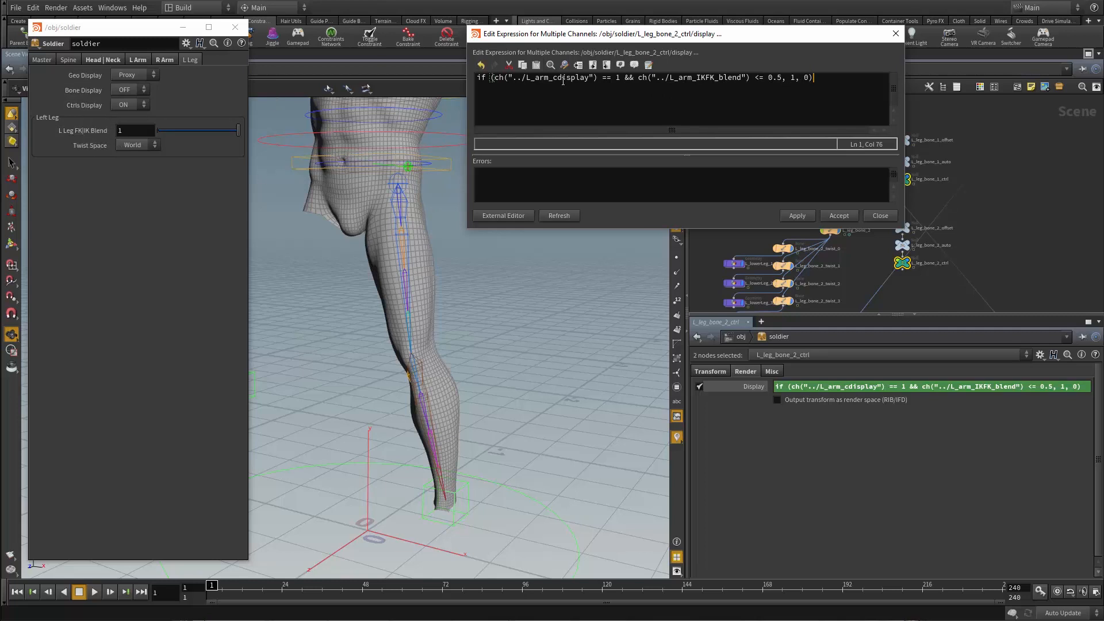
# Change the two channel references in the expression to L_leg_cdisplay and L_leg_IKFK_blend
pyautogui.moveTo(535, 77); pyautogui.dragTo(545, 81)
pyautogui.write('leg')
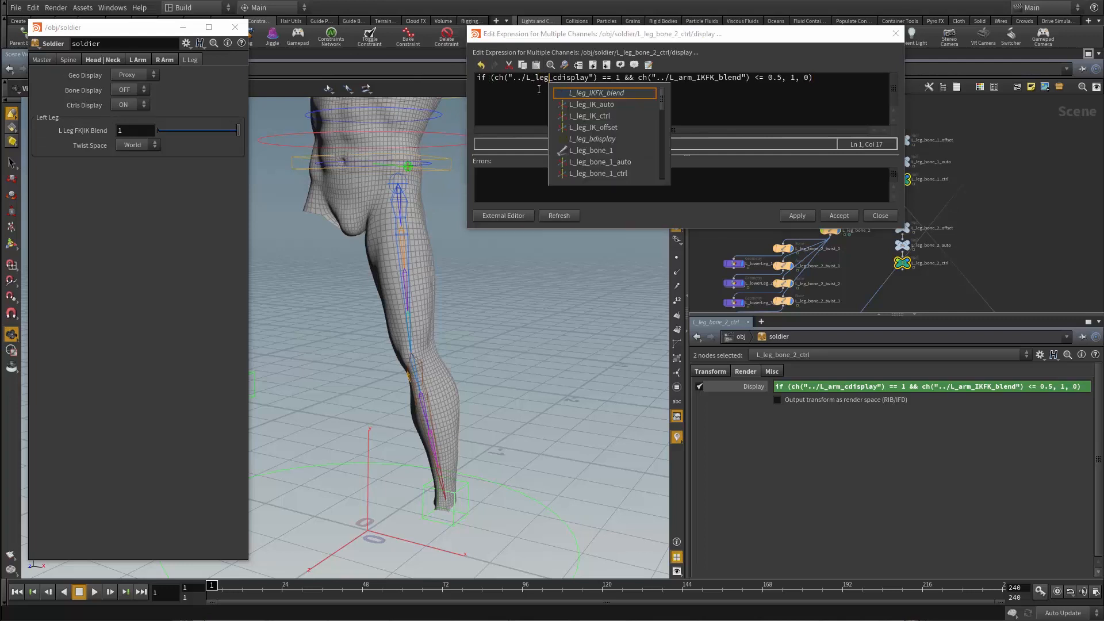
pyautogui.click(553, 77)
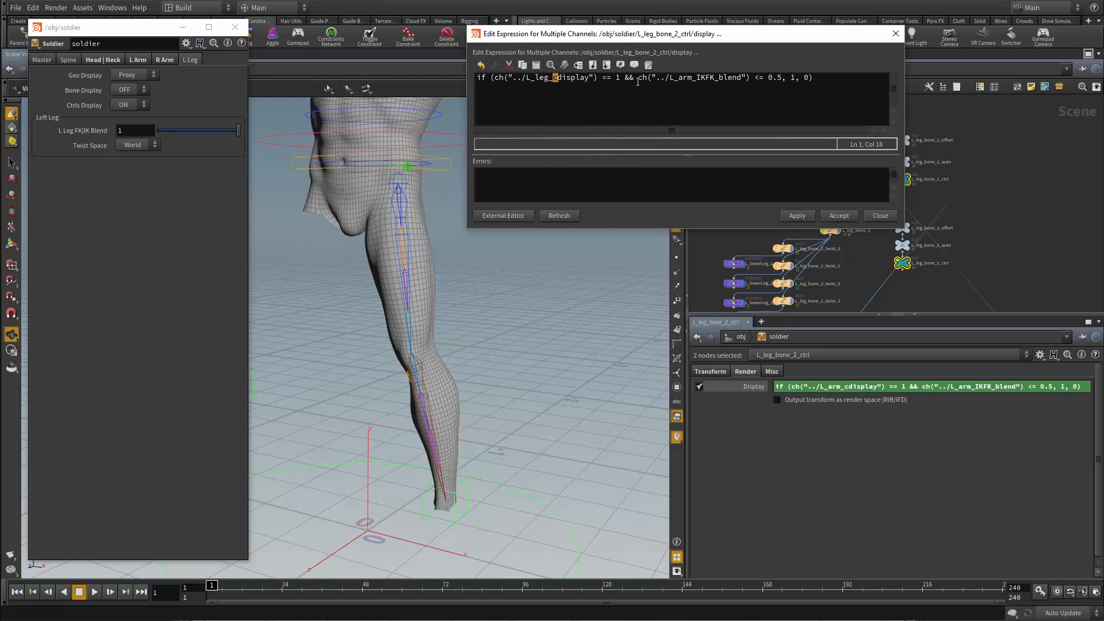
pyautogui.moveTo(678, 79); pyautogui.dragTo(688, 80)
pyautogui.write('leg')
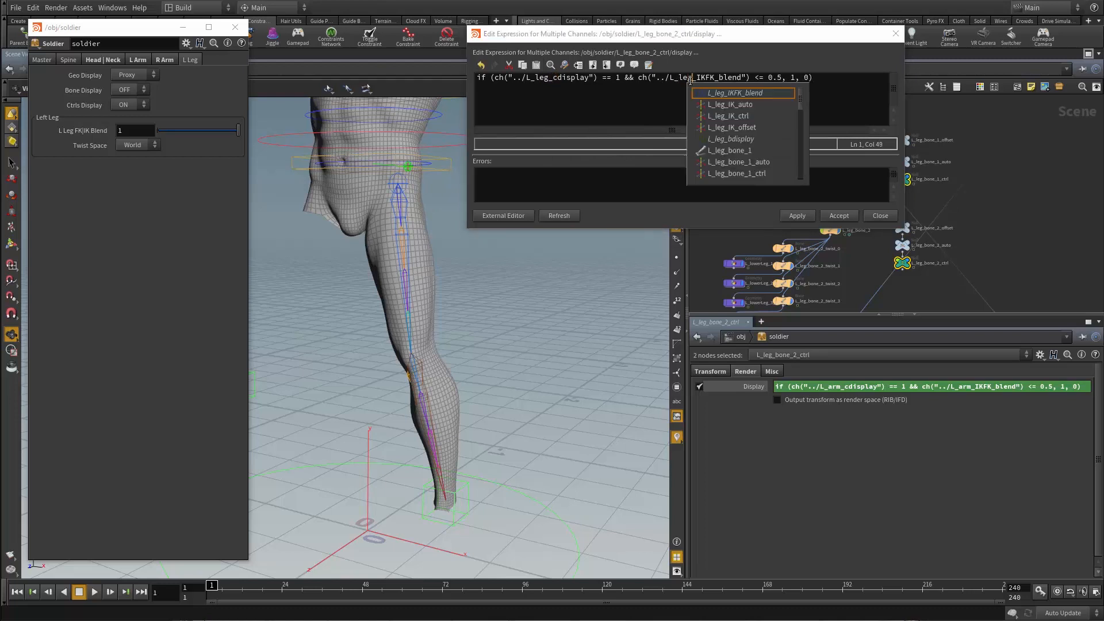
pyautogui.click(729, 76)
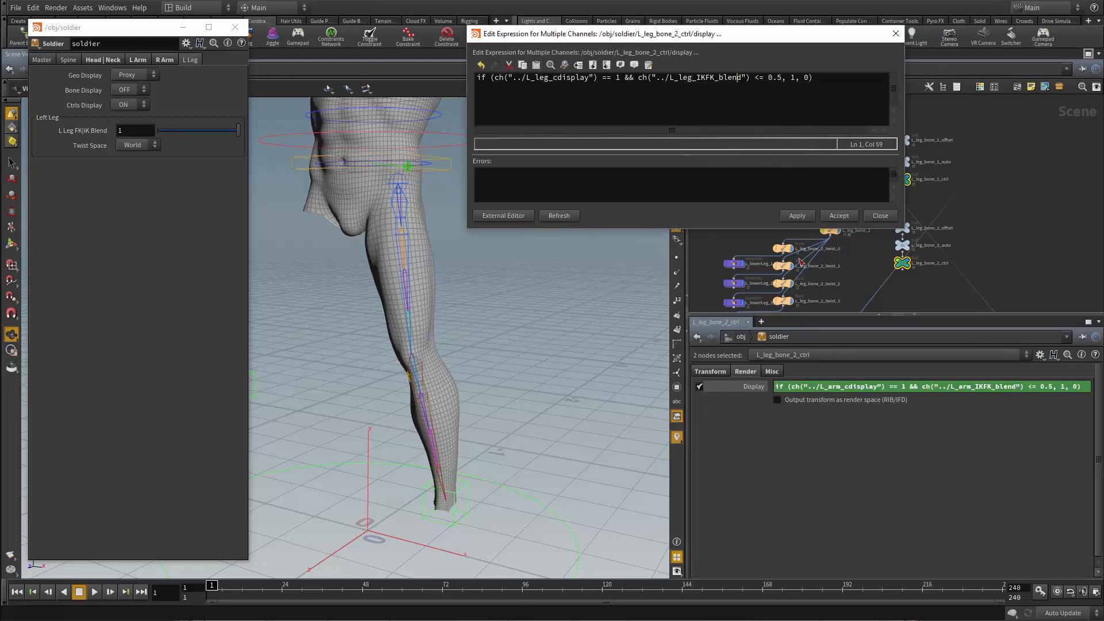
# Copy the edited leg expression and apply it to the Display of both leg bone controls
pyautogui.moveTo(815, 79); pyautogui.dragTo(363, 83)
pyautogui.hotkey('ctrl', 'c')
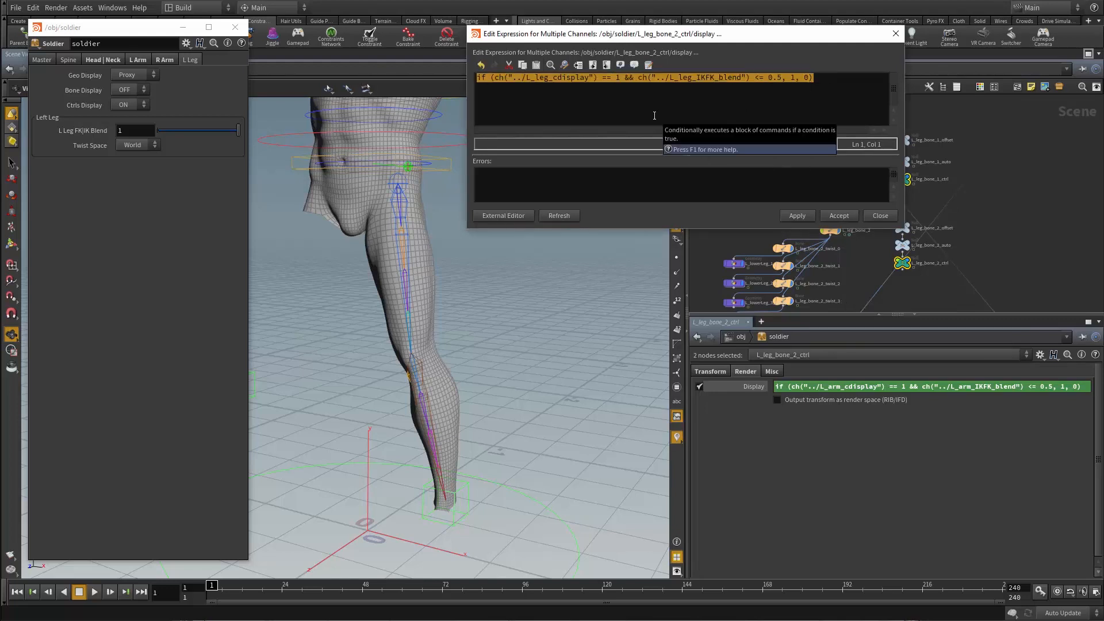
pyautogui.click(798, 216)
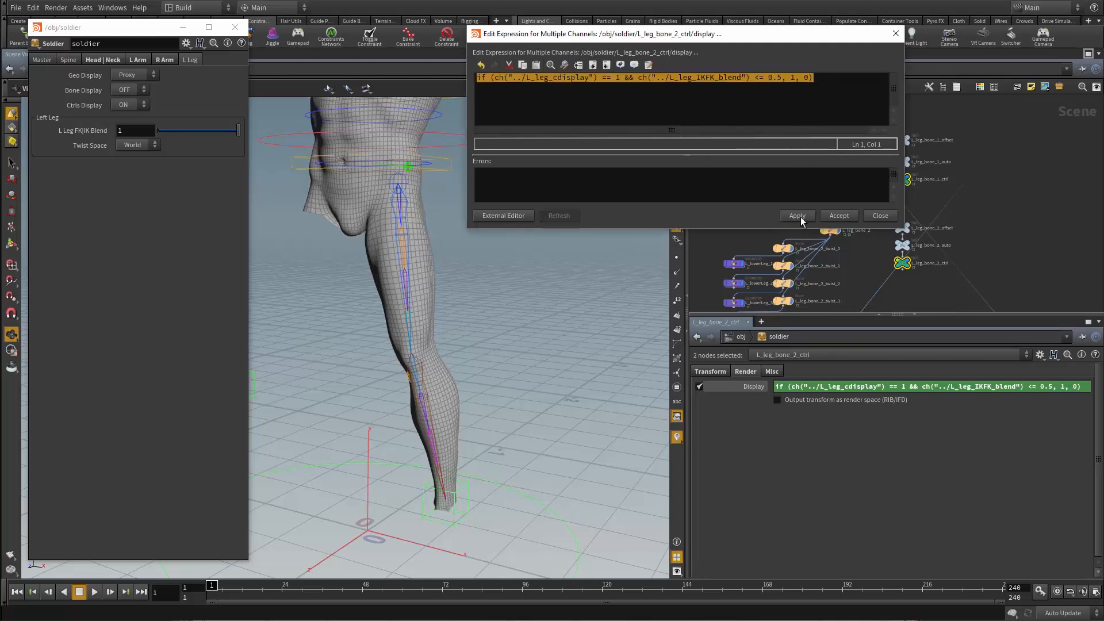
pyautogui.click(845, 215)
# Test L Leg FK|IK Blend to check the FK leg controls' visibility, leaving it at 1
pyautogui.keyDown('alt'); pyautogui.moveTo(488, 303); pyautogui.dragTo(488, 224); pyautogui.keyUp('alt')
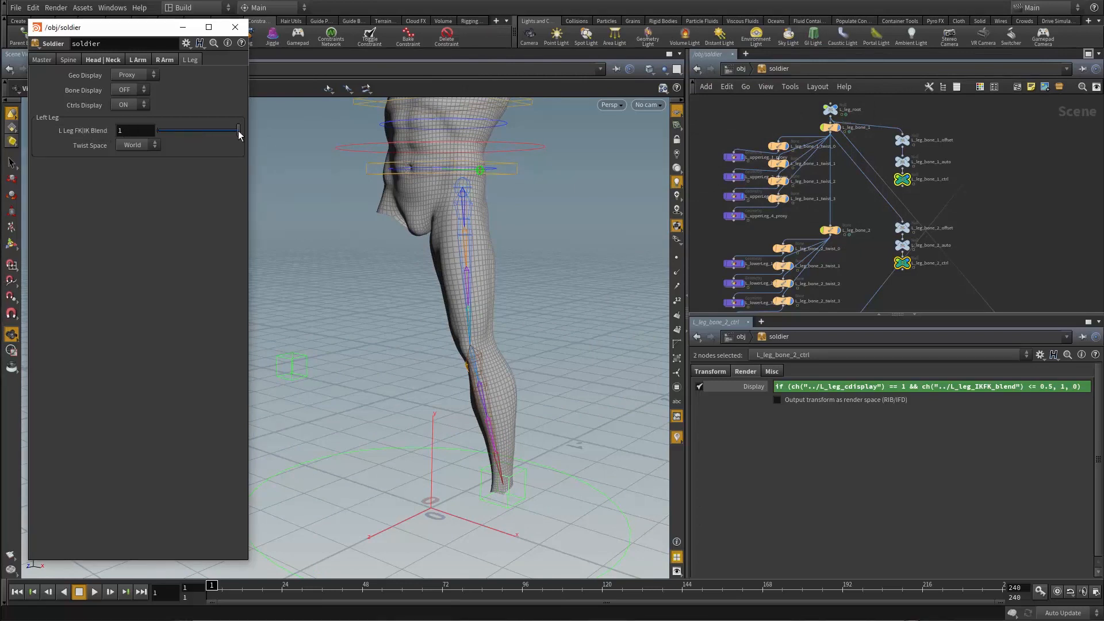
pyautogui.moveTo(239, 132)
pyautogui.mouseDown()
pyautogui.moveTo(168, 141)
pyautogui.moveTo(259, 134)
pyautogui.mouseUp()
# Select L_leg_twist_ctrl and L_leg_IK_ctrl together and enable their Display parameter
pyautogui.press('t')
pyautogui.click(293, 367)
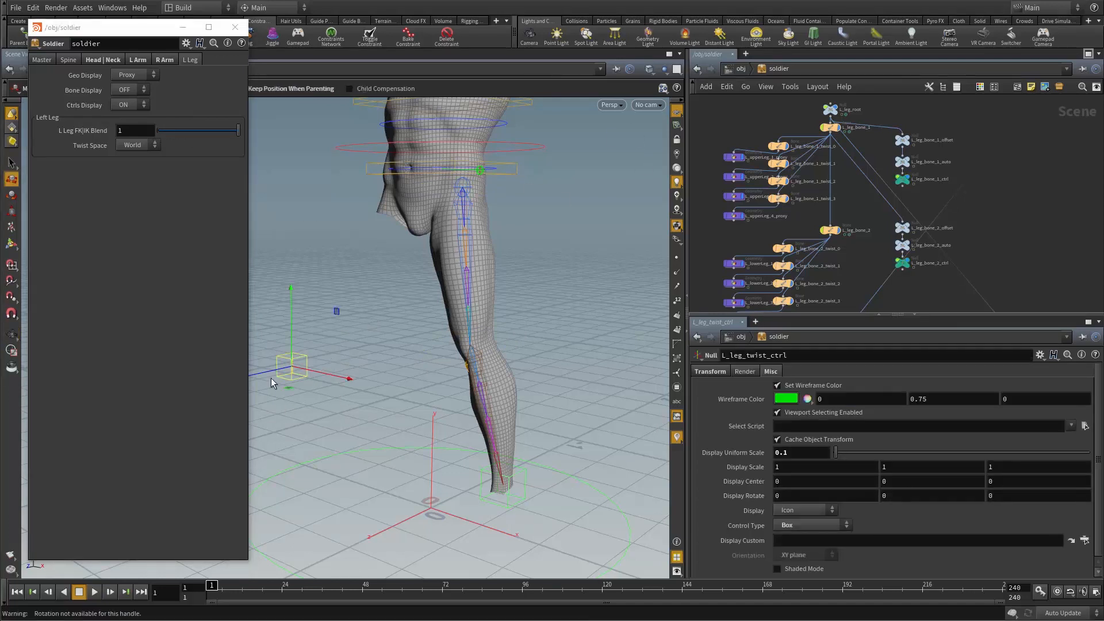
pyautogui.keyDown('shift'); pyautogui.click(508, 511); pyautogui.keyUp('shift')
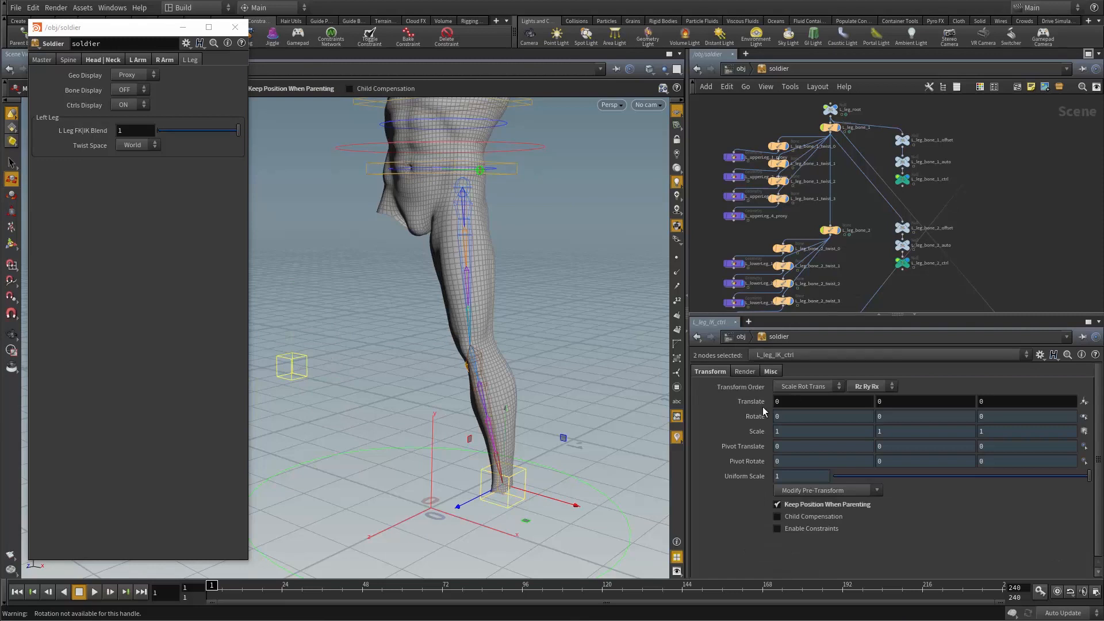
pyautogui.click(745, 372)
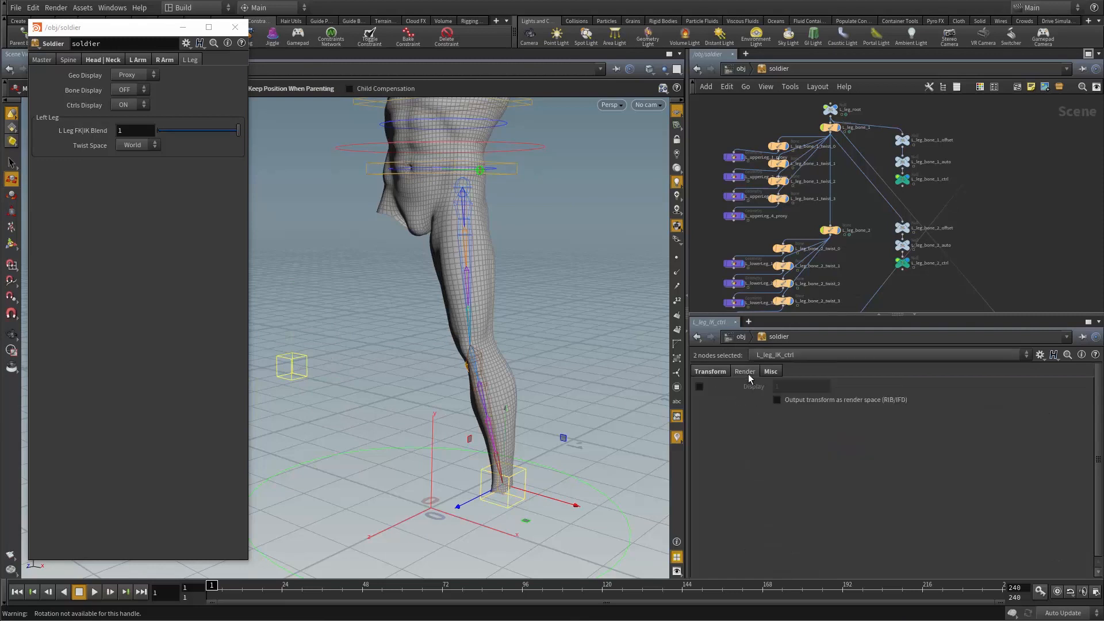
pyautogui.click(700, 387)
pyautogui.click(808, 388)
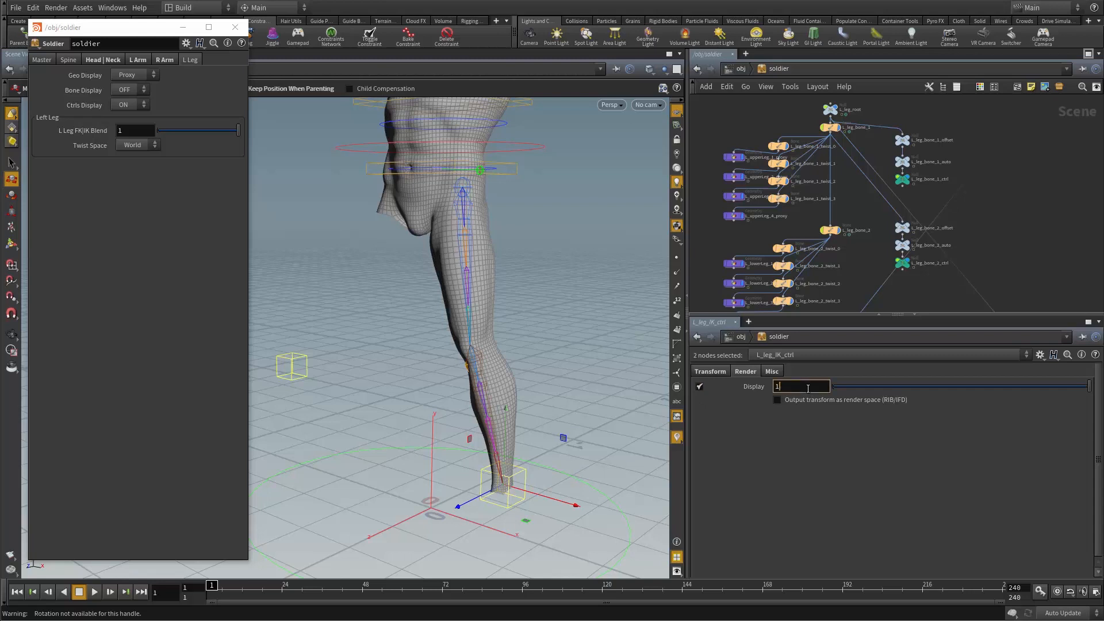
# Give both controls the copied leg Display expression with the blend comparison changed to >= 0.5
pyautogui.hotkey('alt', 'e')
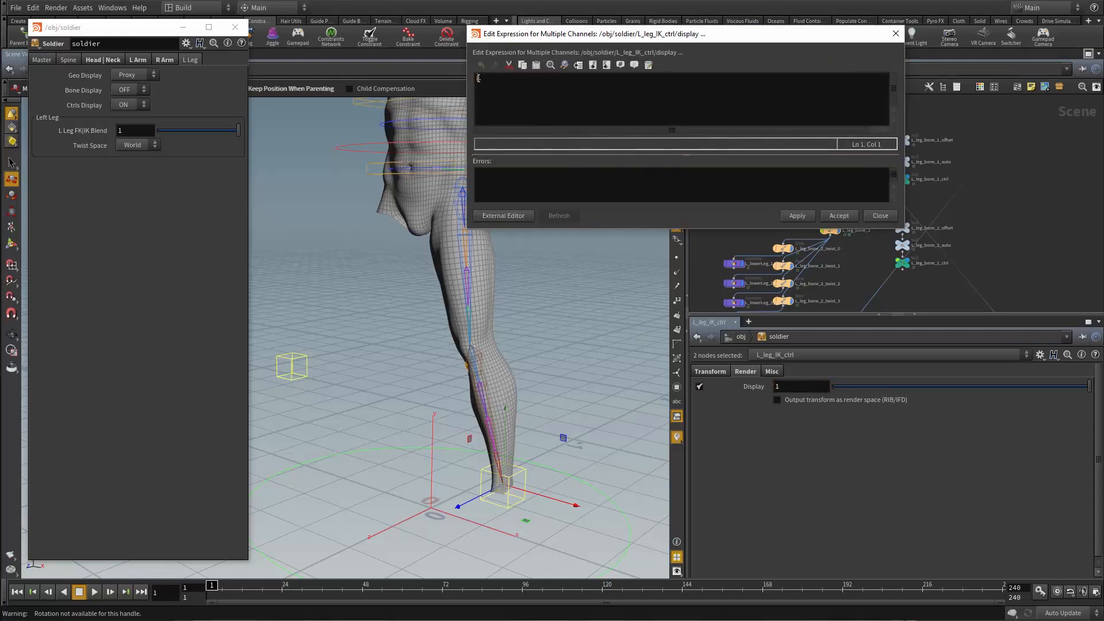
pyautogui.hotkey('ctrl', 'v')
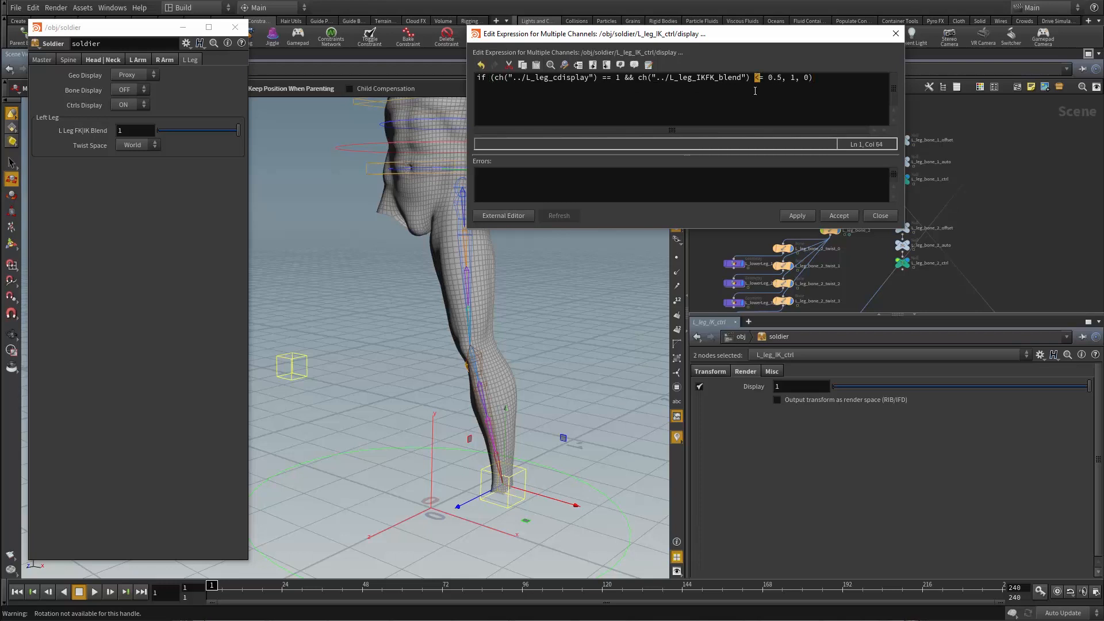
pyautogui.write('>')
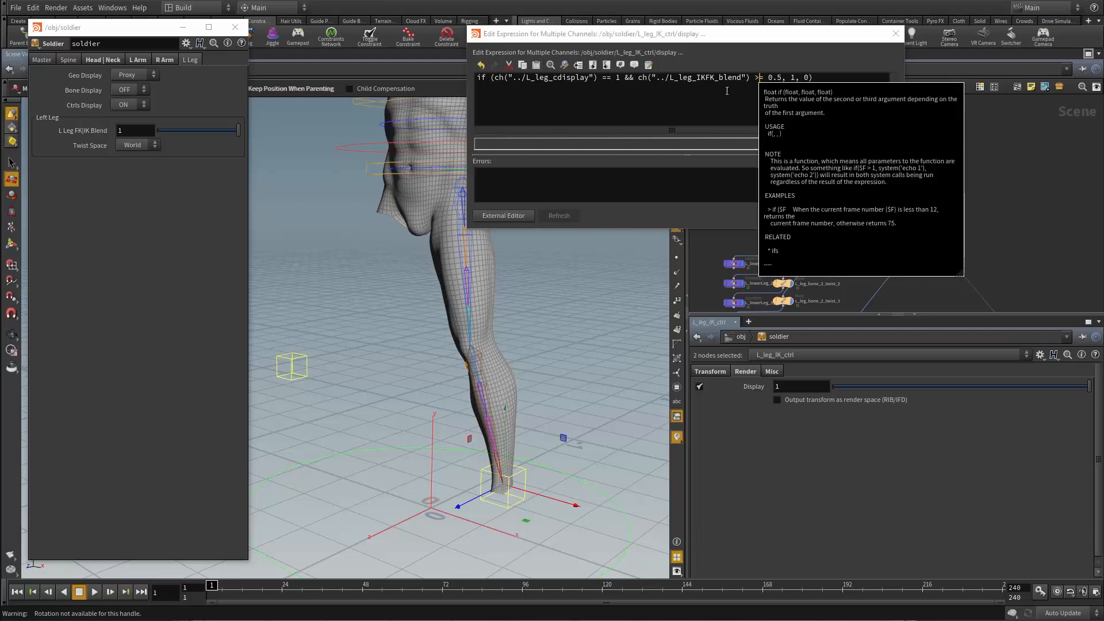
pyautogui.click(800, 217)
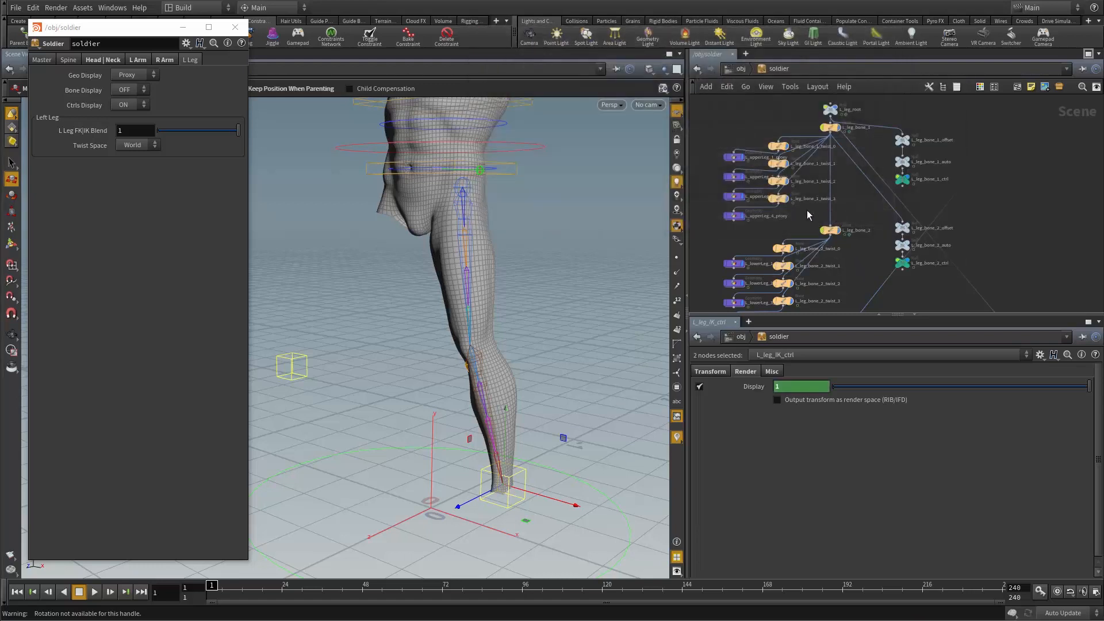
# Test L Leg FK|IK Blend again, ending at 1, and examine the comparison in L_leg_IK_ctrl's Display expression
pyautogui.click(542, 226)
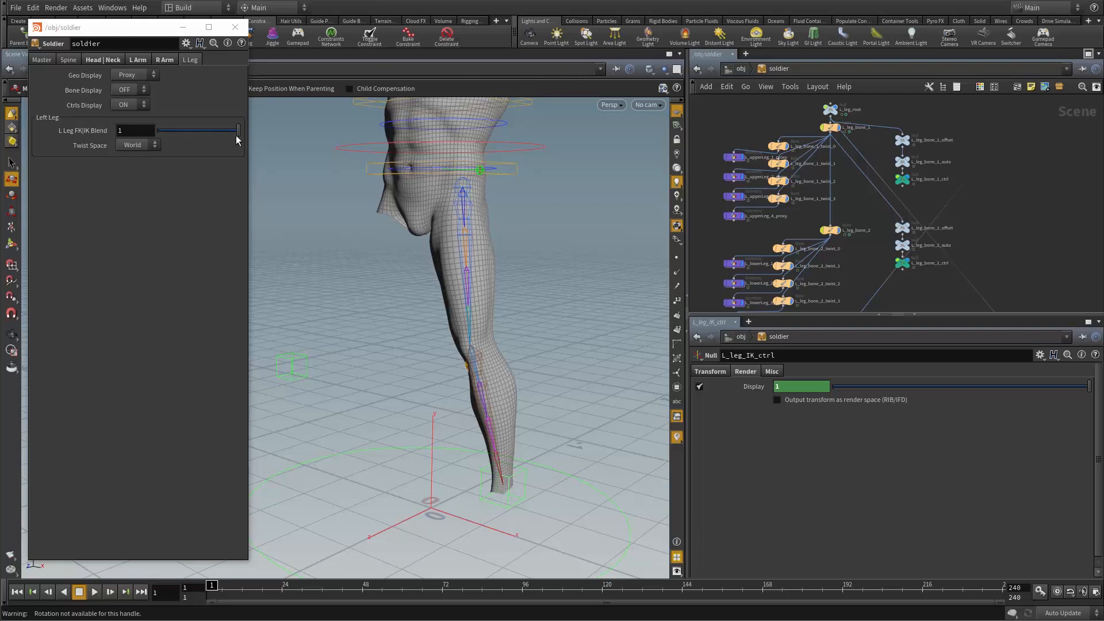
pyautogui.moveTo(238, 134)
pyautogui.mouseDown()
pyautogui.moveTo(174, 145)
pyautogui.moveTo(253, 139)
pyautogui.mouseUp()
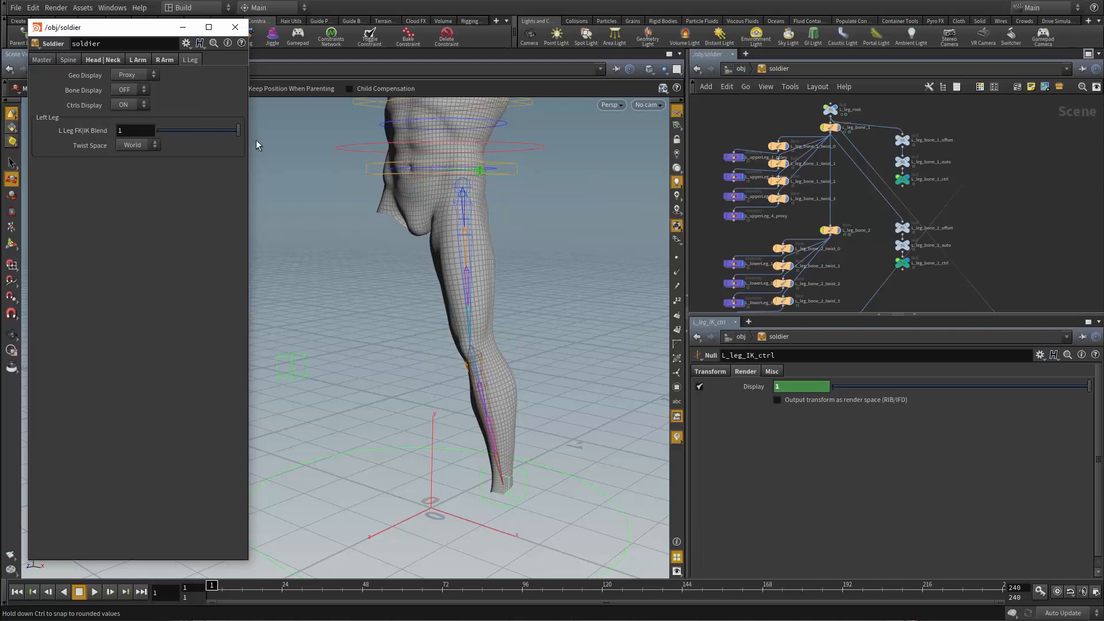
pyautogui.click(758, 389)
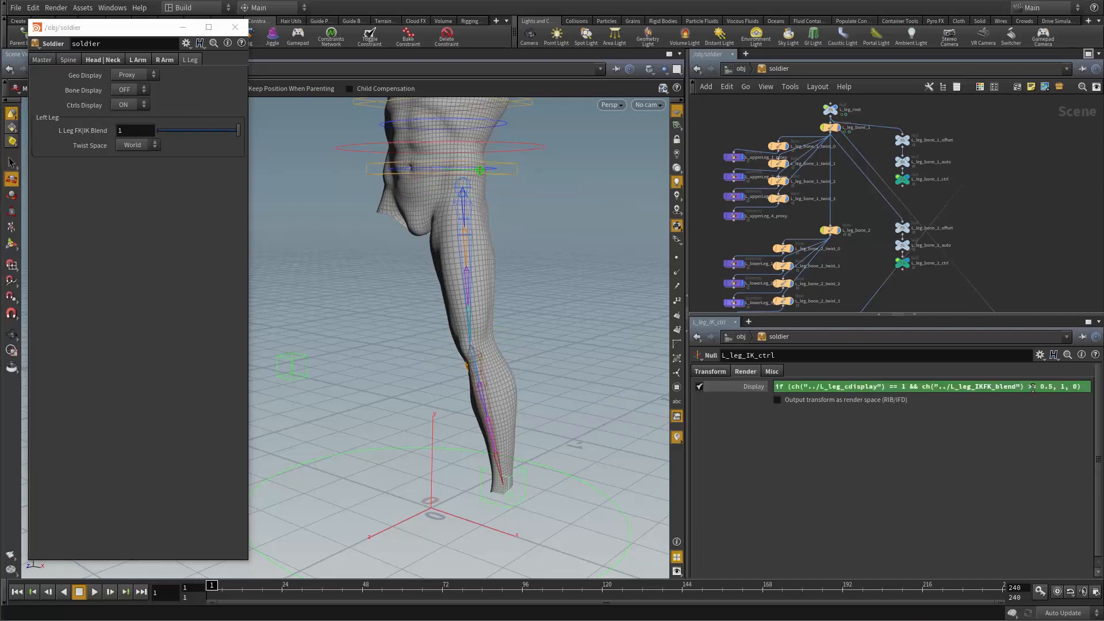
pyautogui.moveTo(1027, 387); pyautogui.dragTo(1050, 401)
# Examine the left leg rig in the viewport and the L_leg_root and L_leg_bone_1 nodes in the network
pyautogui.keyDown('alt'); pyautogui.moveTo(482, 356); pyautogui.dragTo(420, 345); pyautogui.keyUp('alt')
pyautogui.keyDown('alt'); pyautogui.moveTo(419, 345); pyautogui.dragTo(483, 336, button='middle'); pyautogui.keyUp('alt')
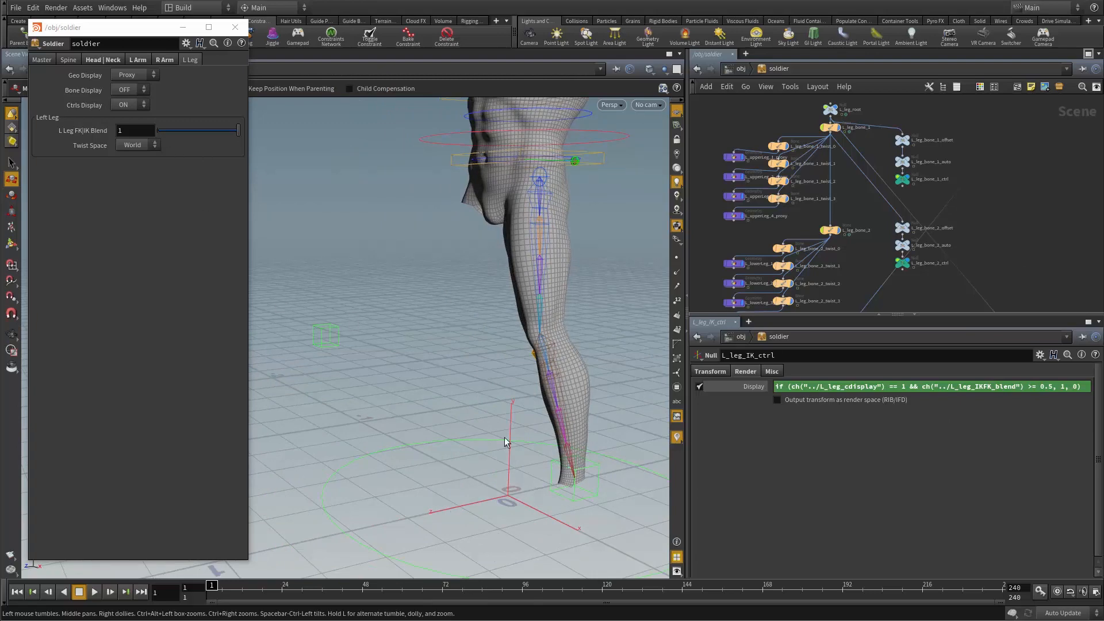
pyautogui.keyDown('alt'); pyautogui.moveTo(497, 331); pyautogui.dragTo(535, 335); pyautogui.keyUp('alt')
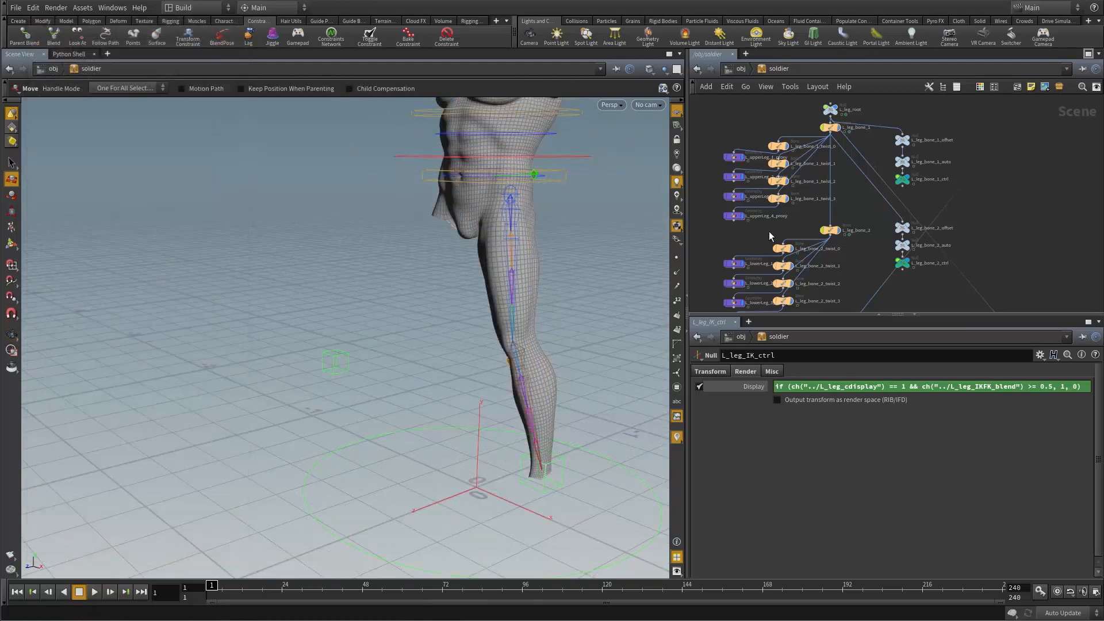
pyautogui.scroll(2, 770, 233)
pyautogui.moveTo(814, 240); pyautogui.dragTo(786, 346, button='middle')
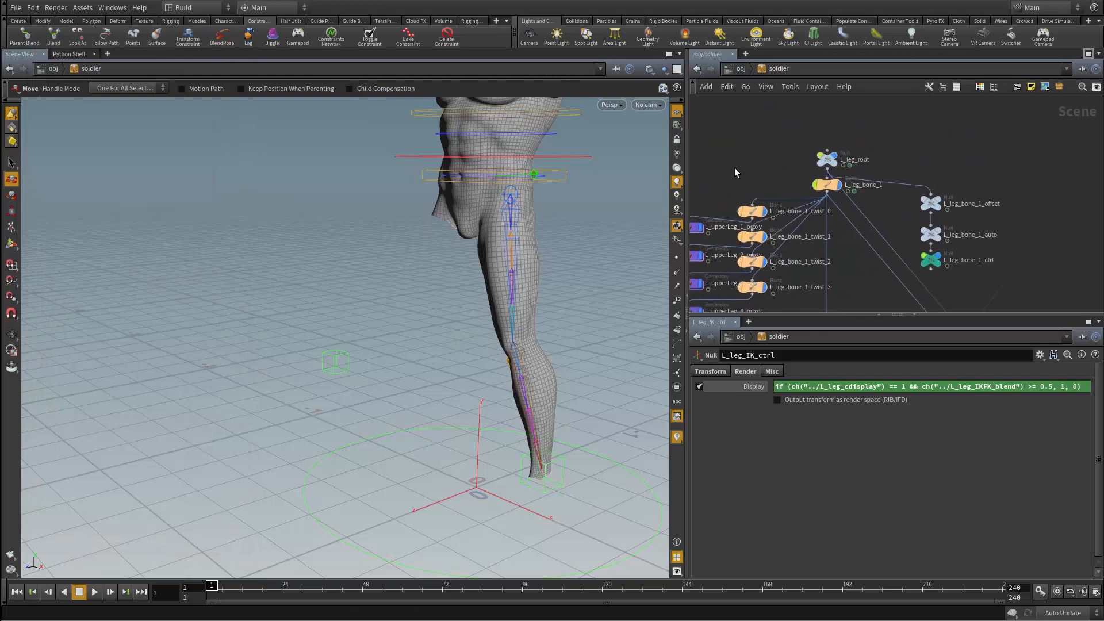
pyautogui.scroll(4, 799, 167)
pyautogui.moveTo(777, 191); pyautogui.dragTo(764, 199, button='middle')
pyautogui.moveTo(437, 288); pyautogui.dragTo(384, 213)
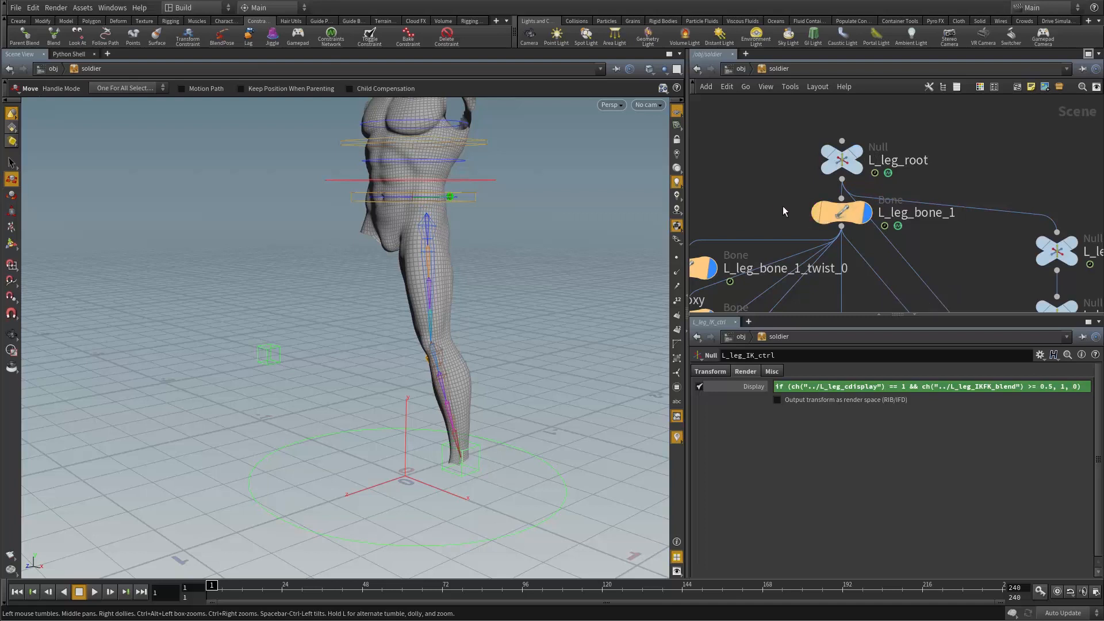
pyautogui.scroll(-5, 776, 203)
pyautogui.moveTo(836, 294); pyautogui.dragTo(907, 257, button='middle')
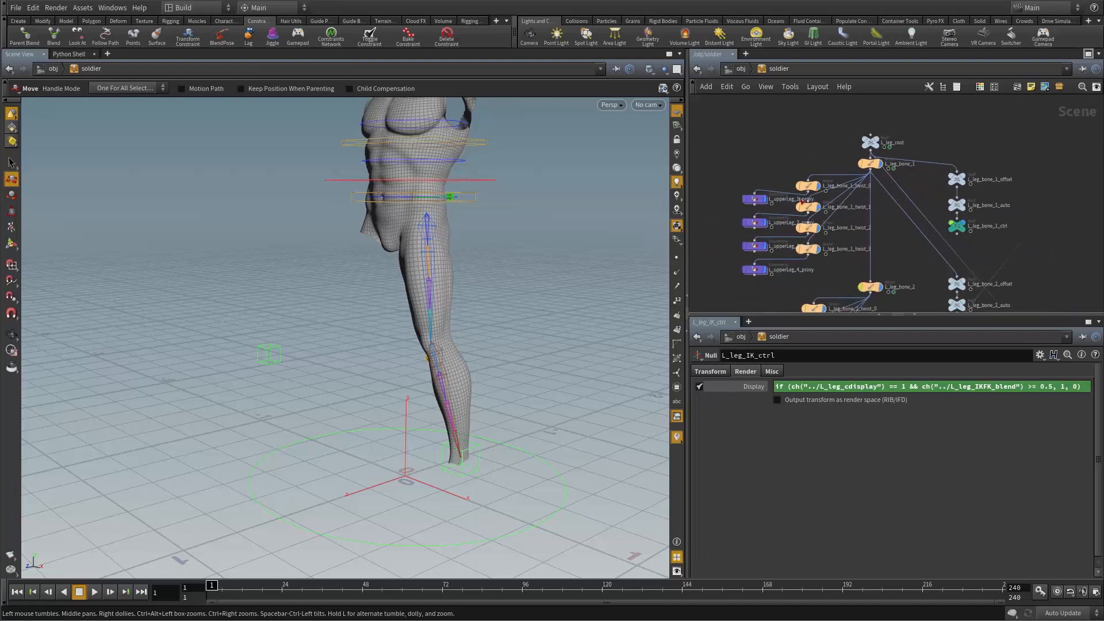
# Turn off the display flags of the four L_leg_bone_1 twist bones
pyautogui.scroll(2, 779, 179)
pyautogui.moveTo(789, 147); pyautogui.dragTo(851, 297)
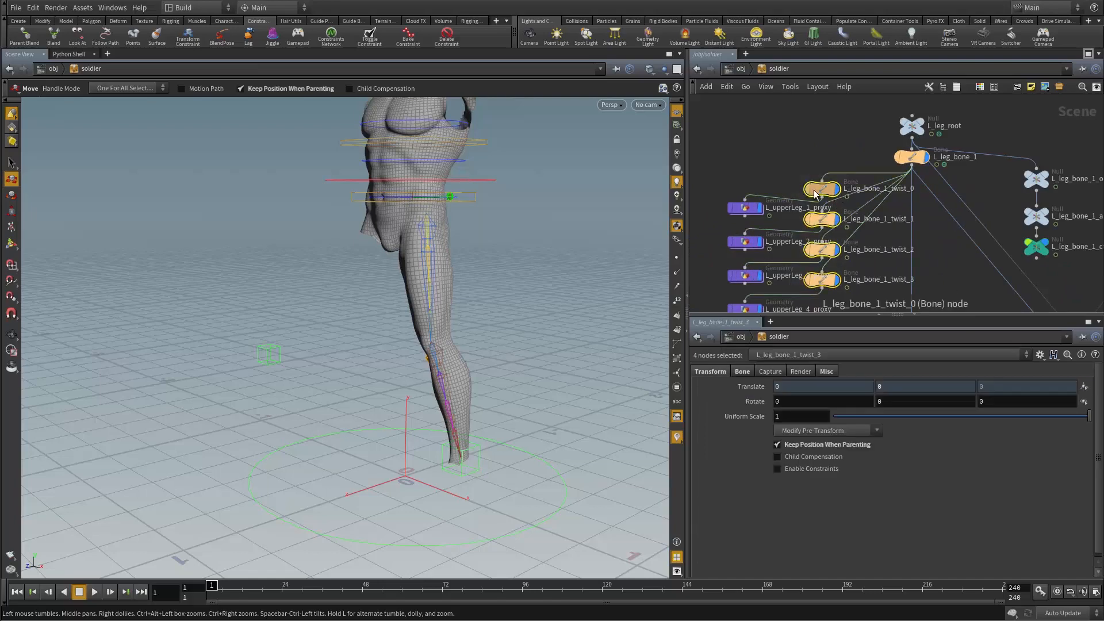
pyautogui.click(837, 191)
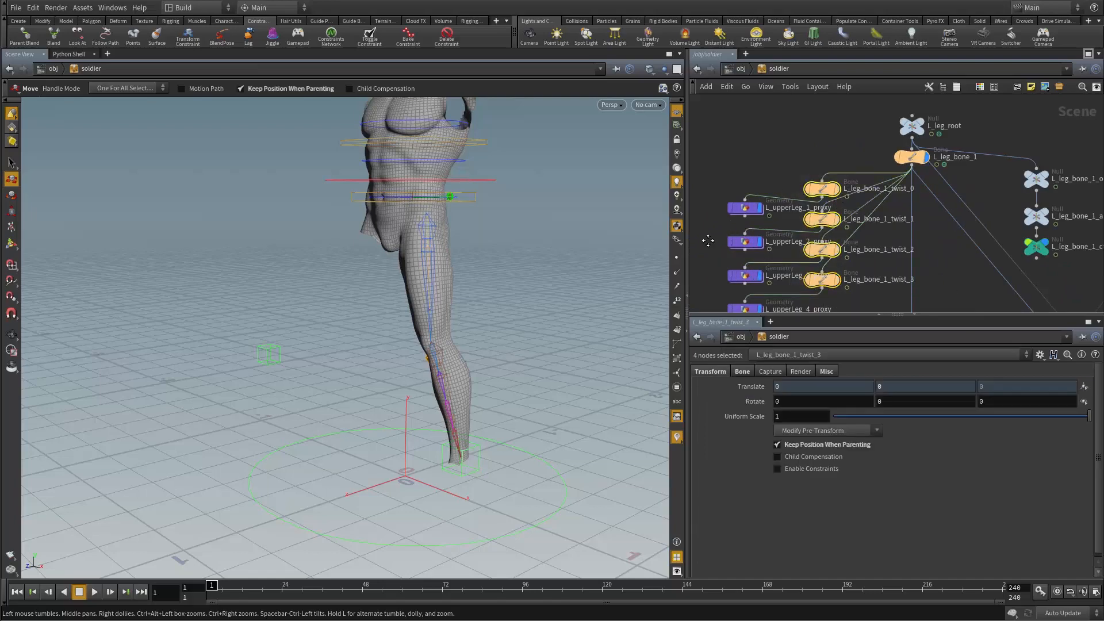
# Turn off the display flags of the four L_leg_bone_2 twist bones and clear the selection
pyautogui.moveTo(708, 241); pyautogui.dragTo(697, 109, button='middle')
pyautogui.moveTo(785, 230); pyautogui.dragTo(775, 158, button='middle')
pyautogui.moveTo(775, 158); pyautogui.dragTo(861, 270)
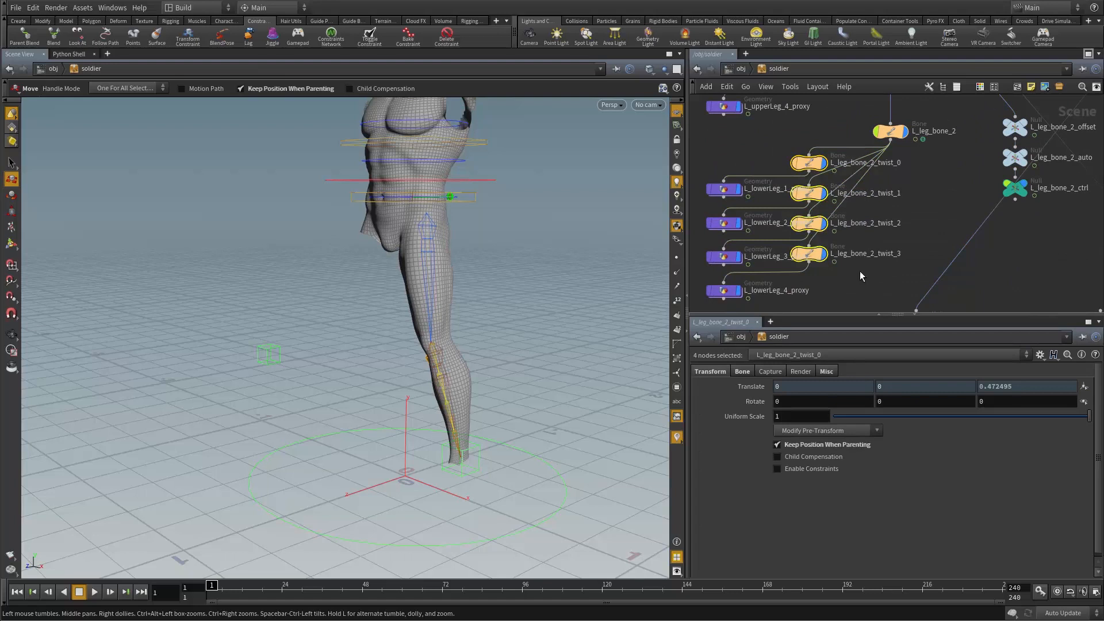
pyautogui.click(824, 254)
pyautogui.click(918, 221)
# Turn off the yellow flag on L_leg_bone_2 and show that bone's render parameters
pyautogui.moveTo(939, 226); pyautogui.dragTo(918, 304, button='middle')
pyautogui.click(857, 211)
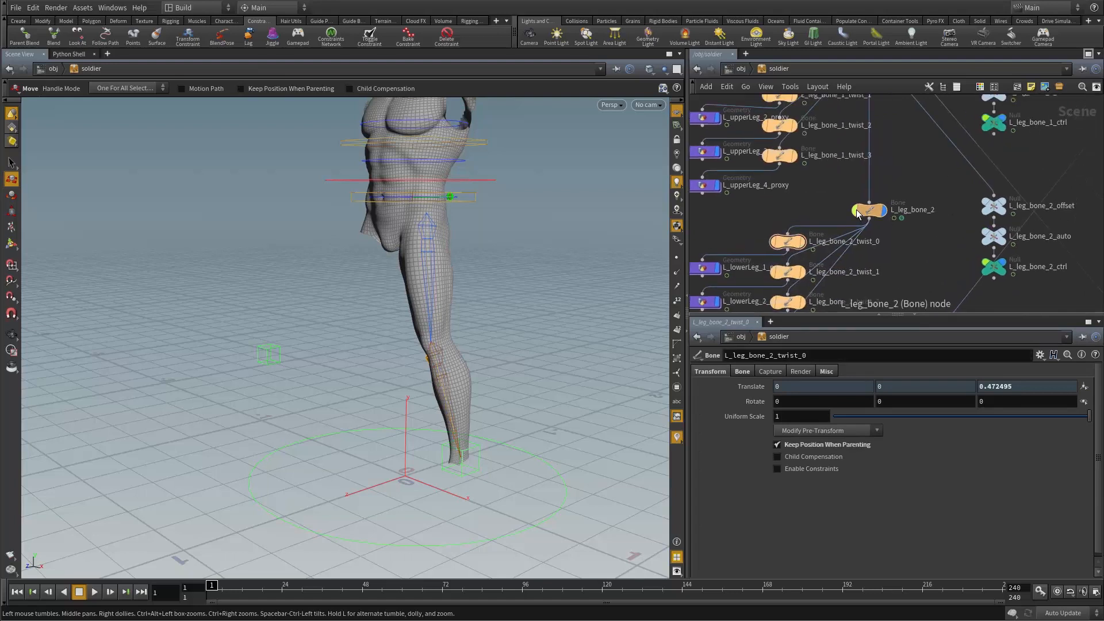
pyautogui.click(870, 211)
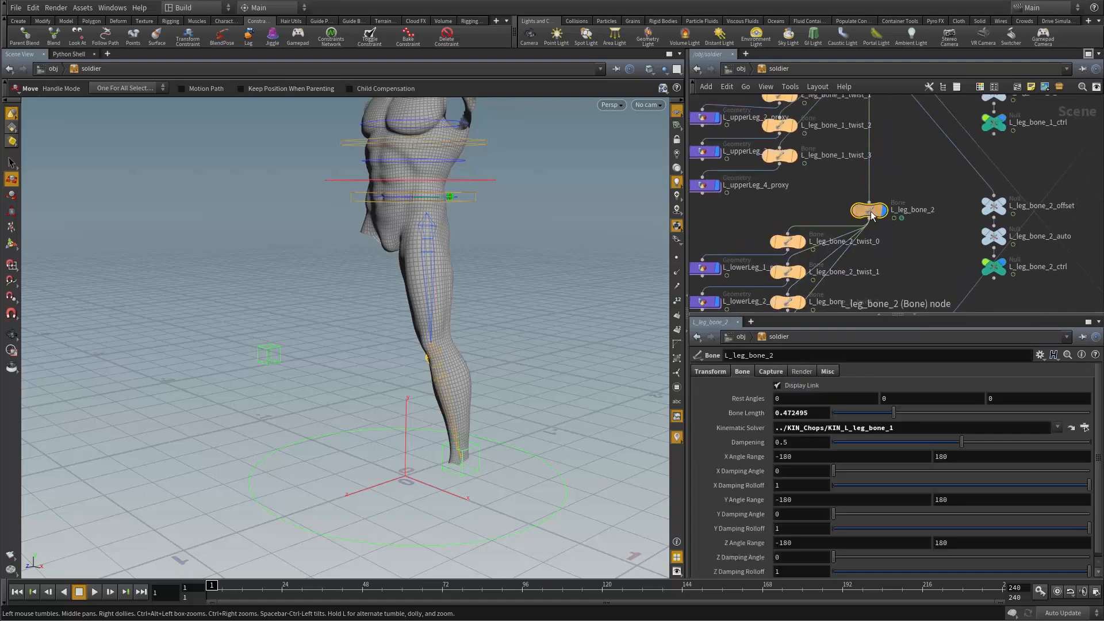
pyautogui.click(805, 372)
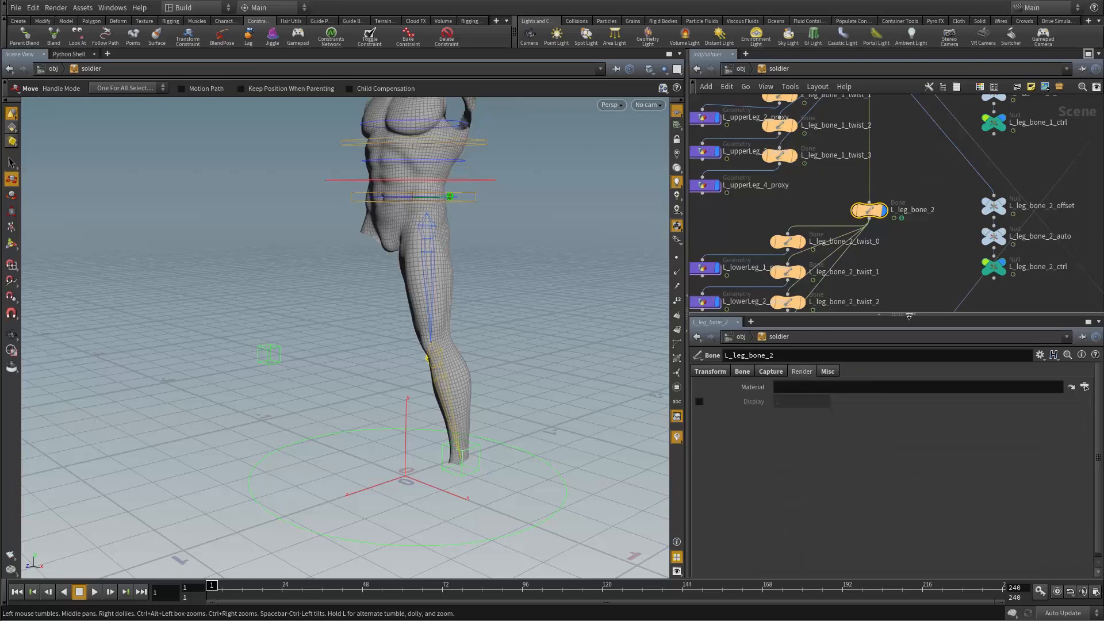
# Open the soldier asset's parameters in a floating window beside the leg network
pyautogui.scroll(-3, 860, 271)
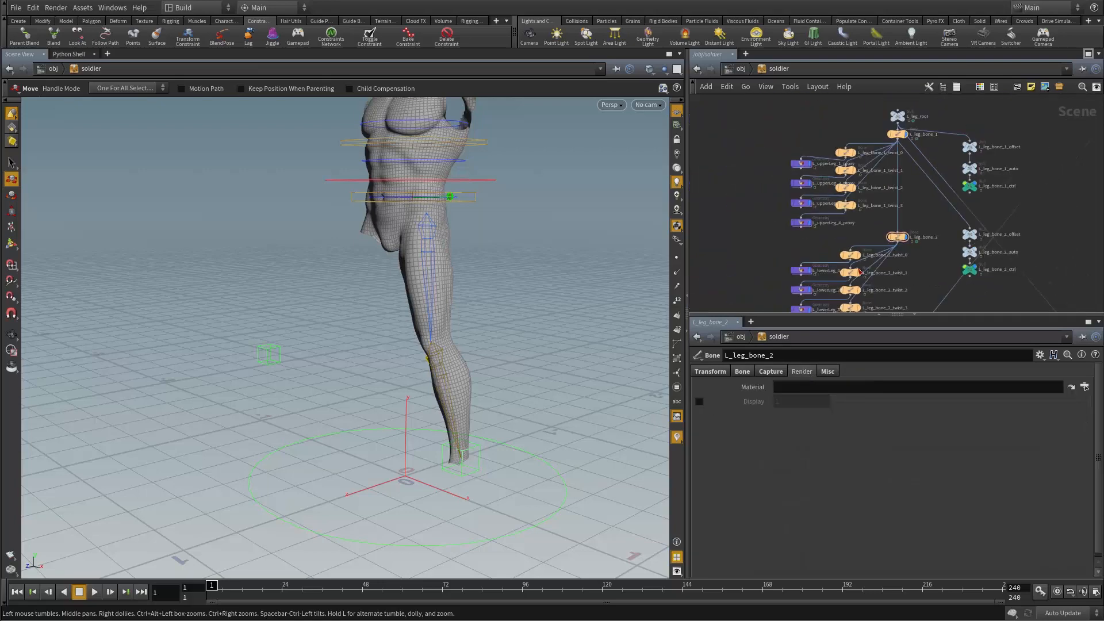
pyautogui.rightClick(777, 69)
pyautogui.moveTo(837, 170)
pyautogui.click(912, 167)
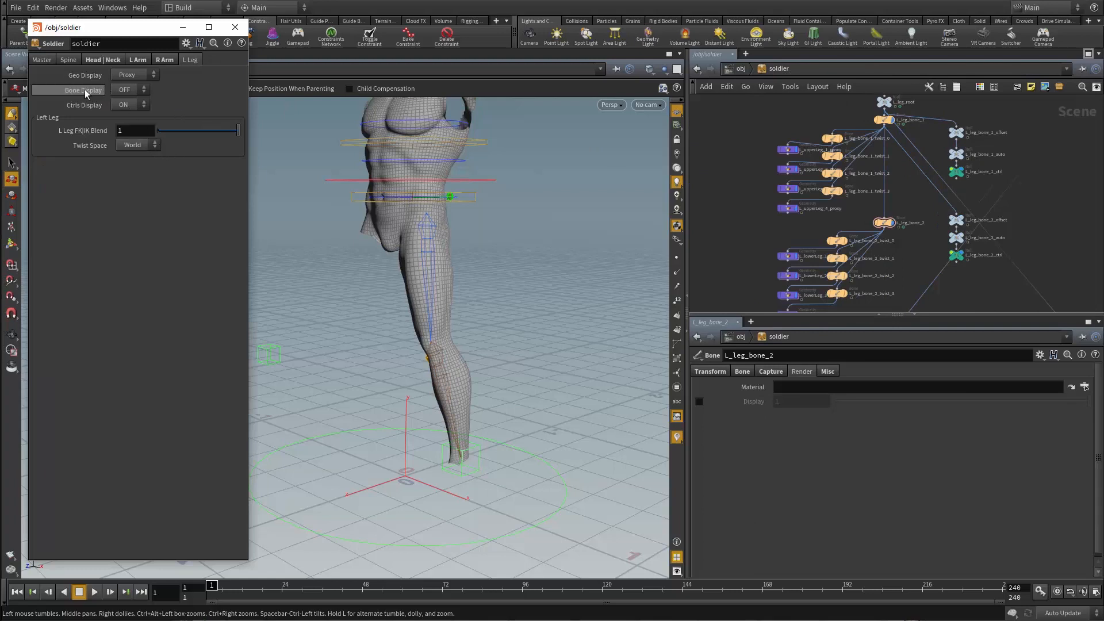
# Enable Display on L_leg_bone_1 and L_leg_bone_2 together and link it to the left leg's Bone Display with a relative channel reference
pyautogui.moveTo(851, 216); pyautogui.dragTo(808, 241, button='middle')
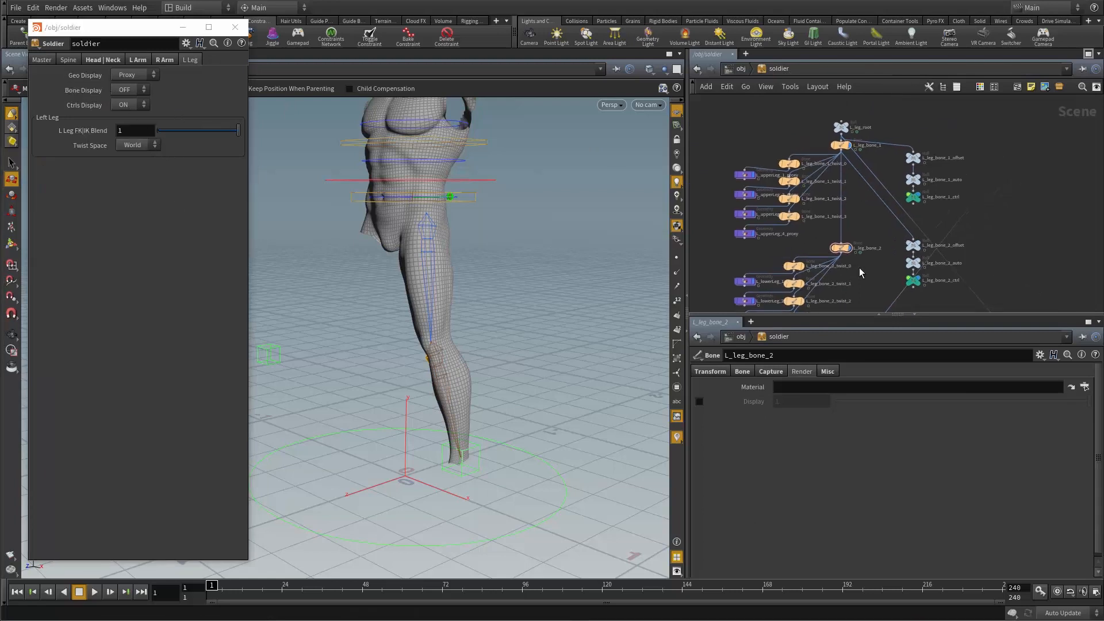
pyautogui.moveTo(870, 266); pyautogui.dragTo(834, 144)
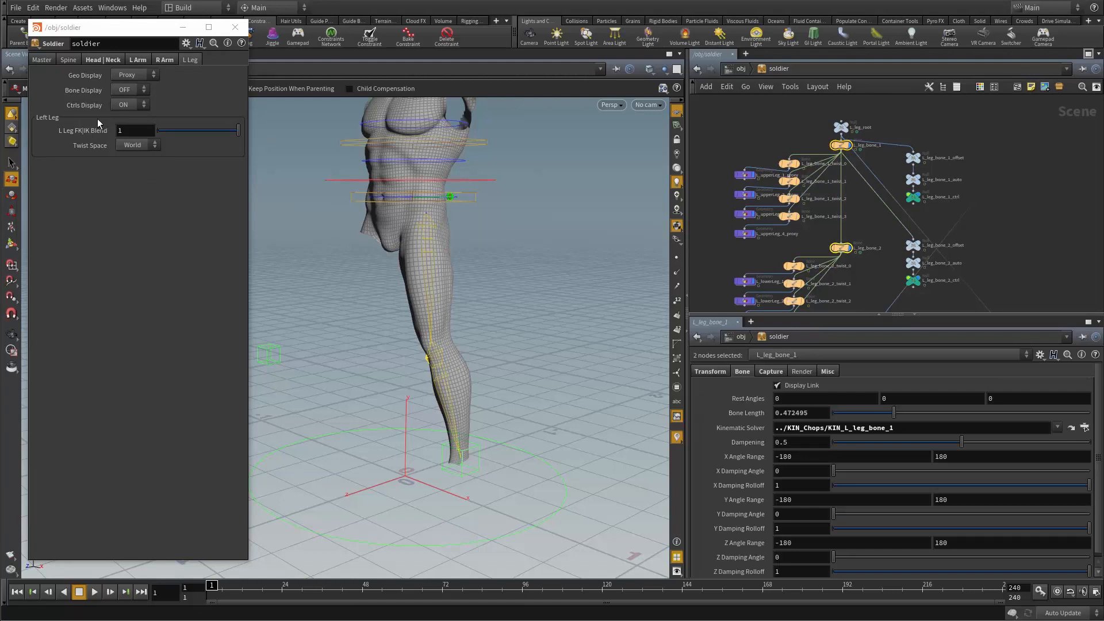
pyautogui.click(802, 372)
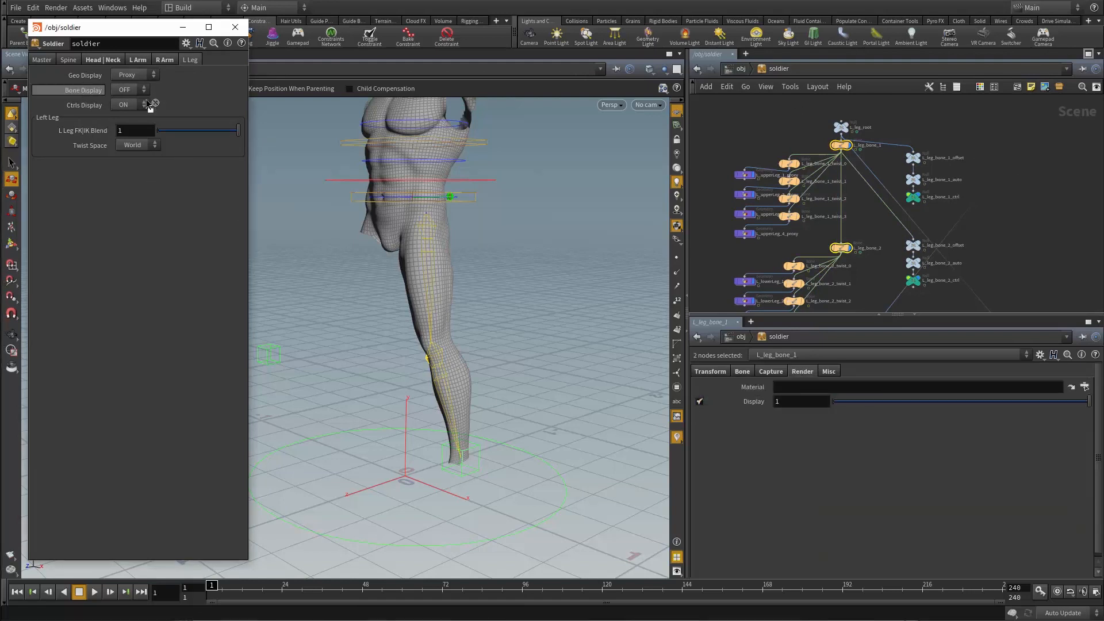
pyautogui.rightClick(810, 401)
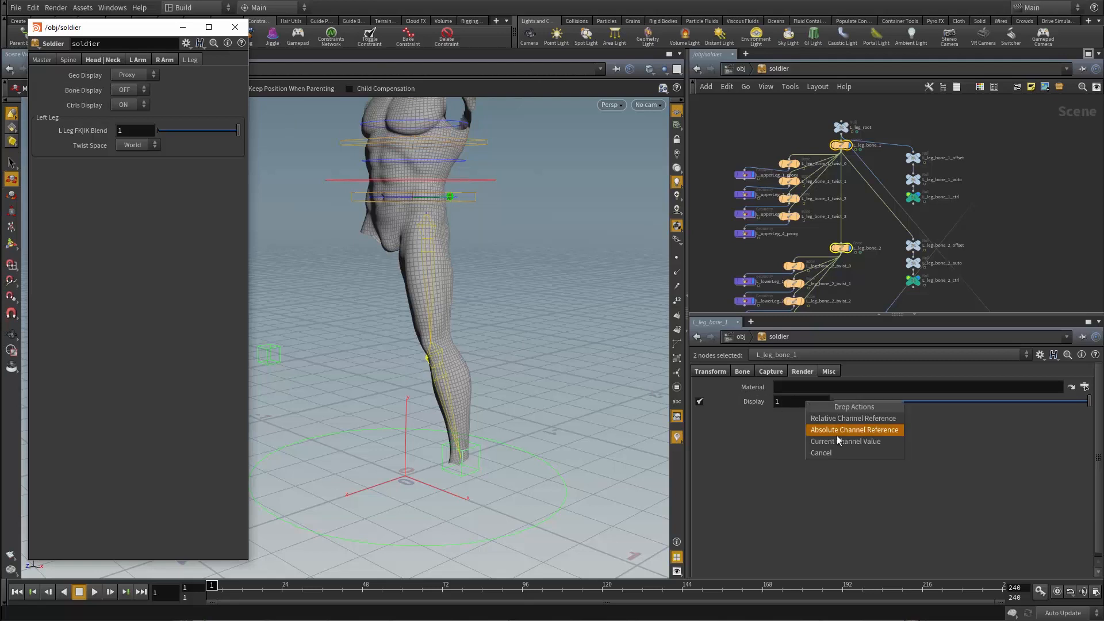
pyautogui.click(848, 422)
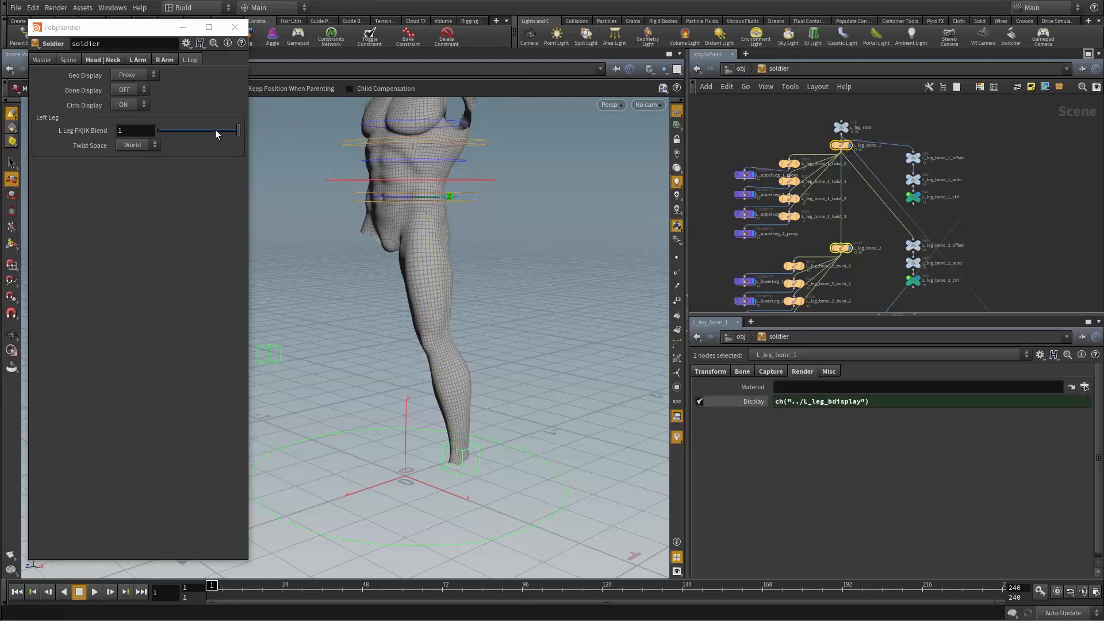
# Test the left leg's Bone Display by switching it ON and back to OFF
pyautogui.click(131, 90)
pyautogui.click(116, 111)
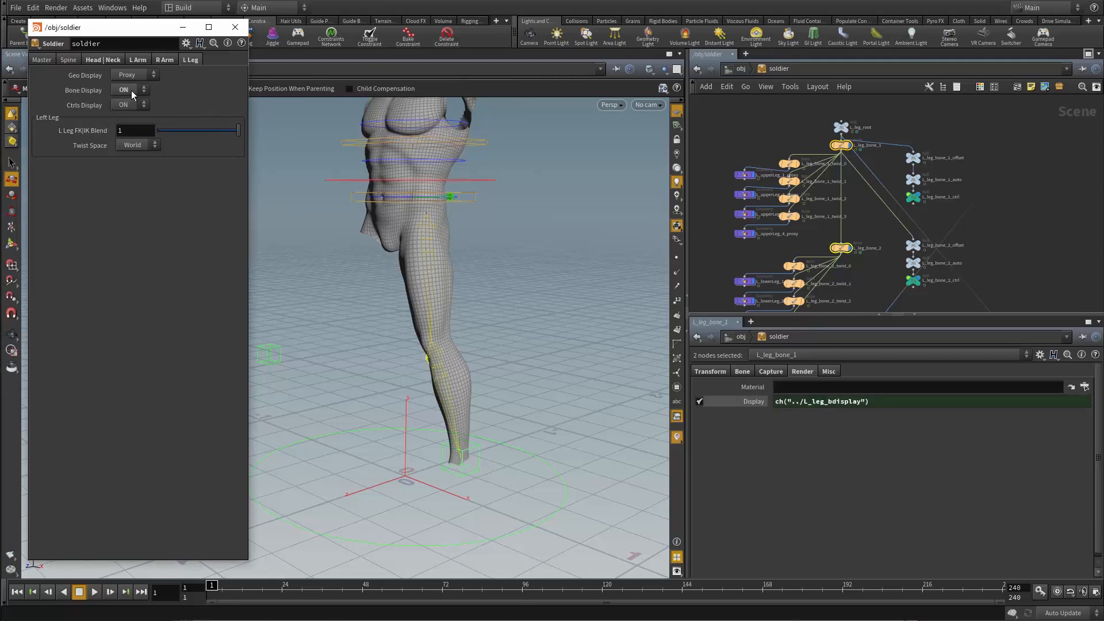
pyautogui.click(125, 101)
# Examine the Display expression of L_leg_bone_1_ctrl
pyautogui.click(913, 197)
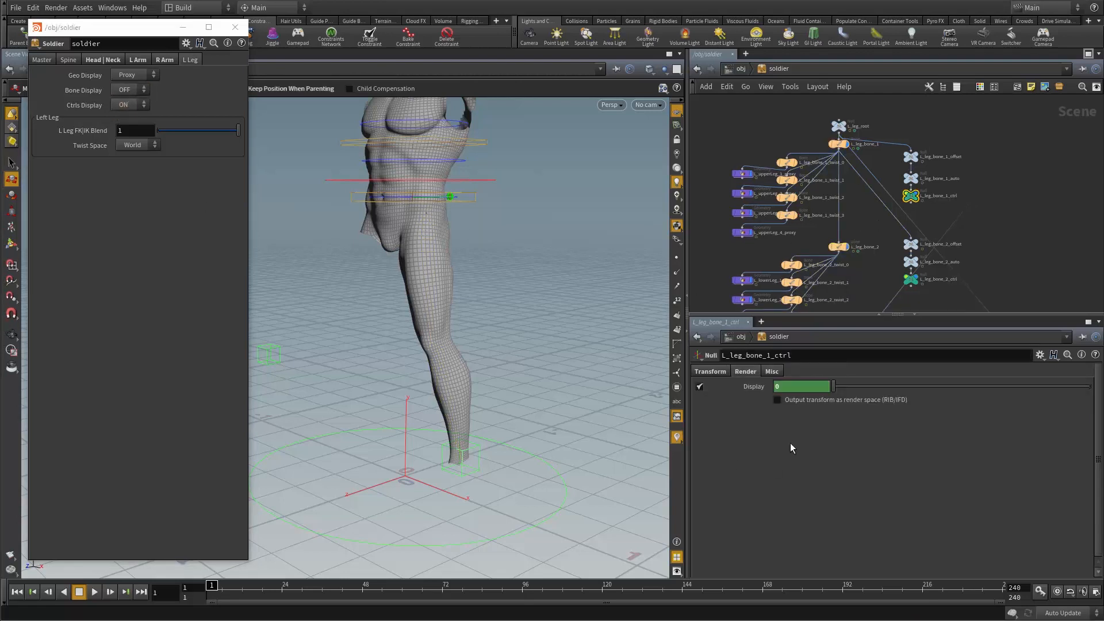
pyautogui.click(759, 391)
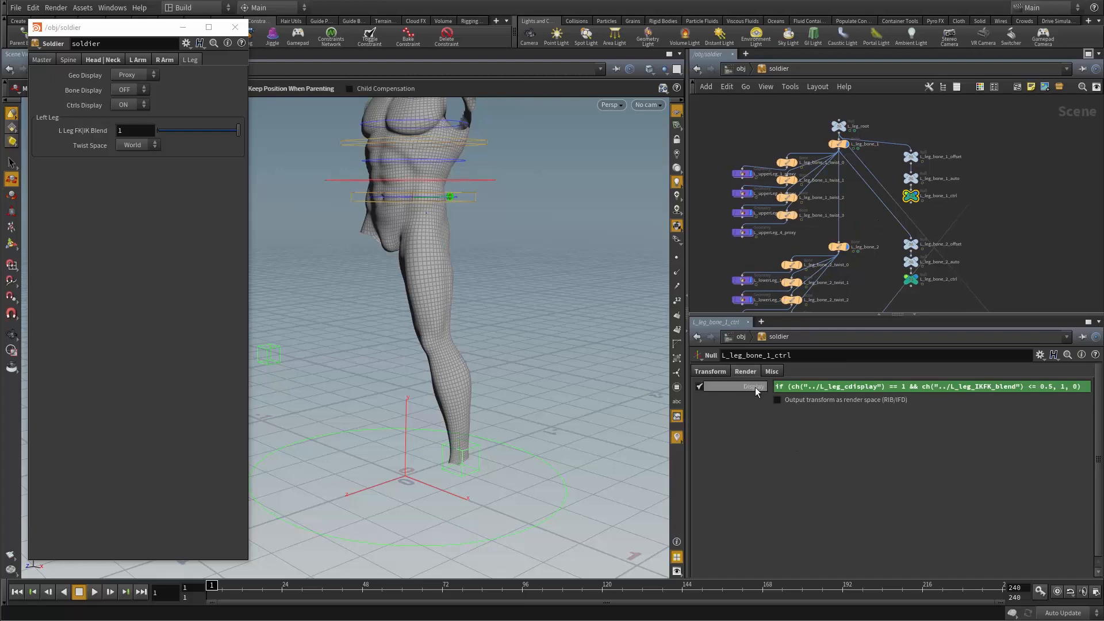
pyautogui.click(755, 388)
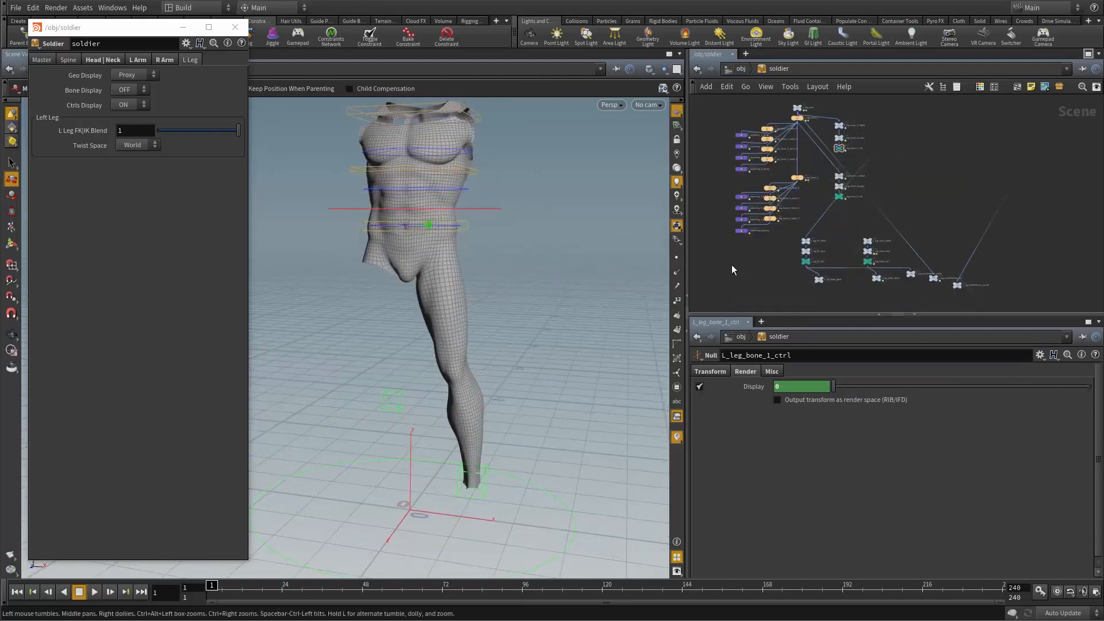
pyautogui.scroll(4, 732, 265)
pyautogui.moveTo(752, 243); pyautogui.dragTo(749, 232)
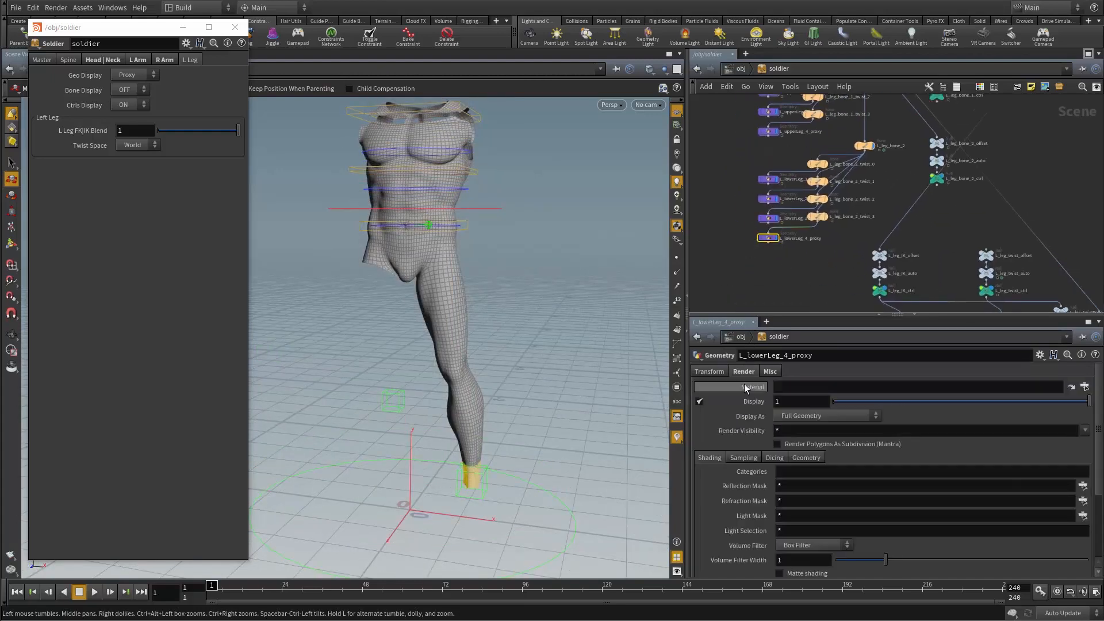
pyautogui.click(721, 152)
pyautogui.moveTo(721, 152); pyautogui.dragTo(716, 186, button='middle')
pyautogui.moveTo(736, 107); pyautogui.dragTo(778, 289)
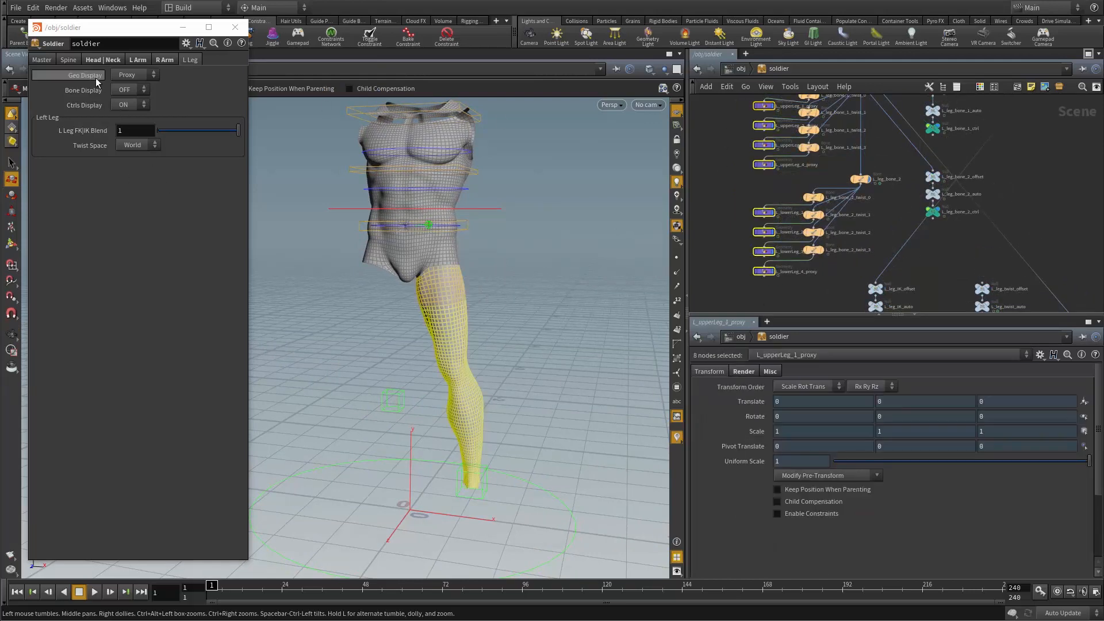
# Copy the Display expression from the L_upper_arm_1 geometry node in the left arm network
pyautogui.scroll(-6, 798, 229)
pyautogui.scroll(8, 797, 185)
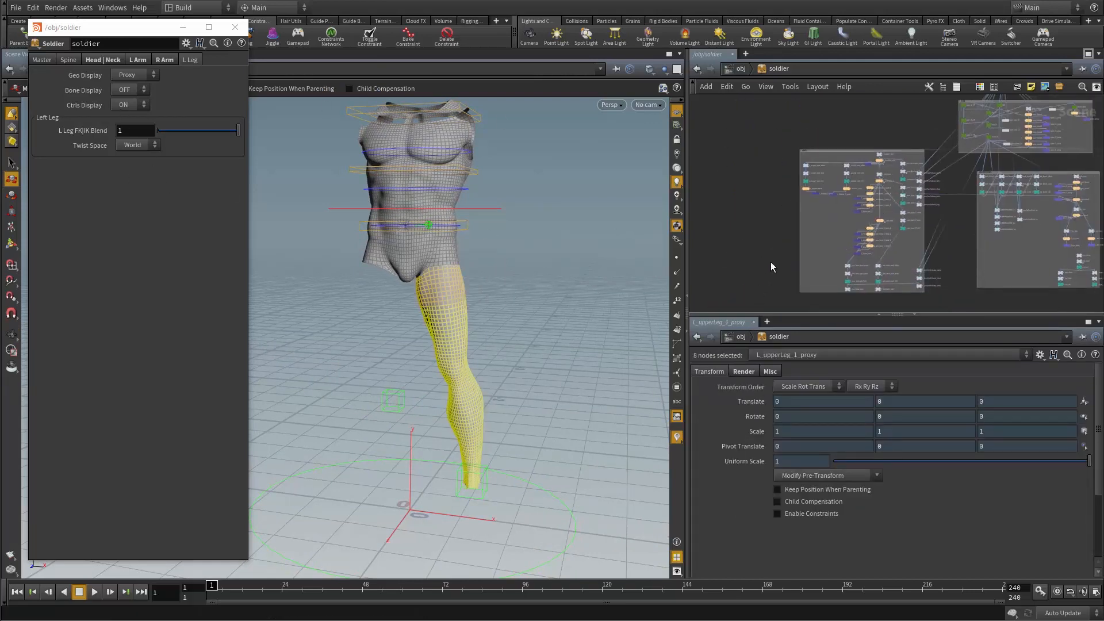
pyautogui.click(894, 221)
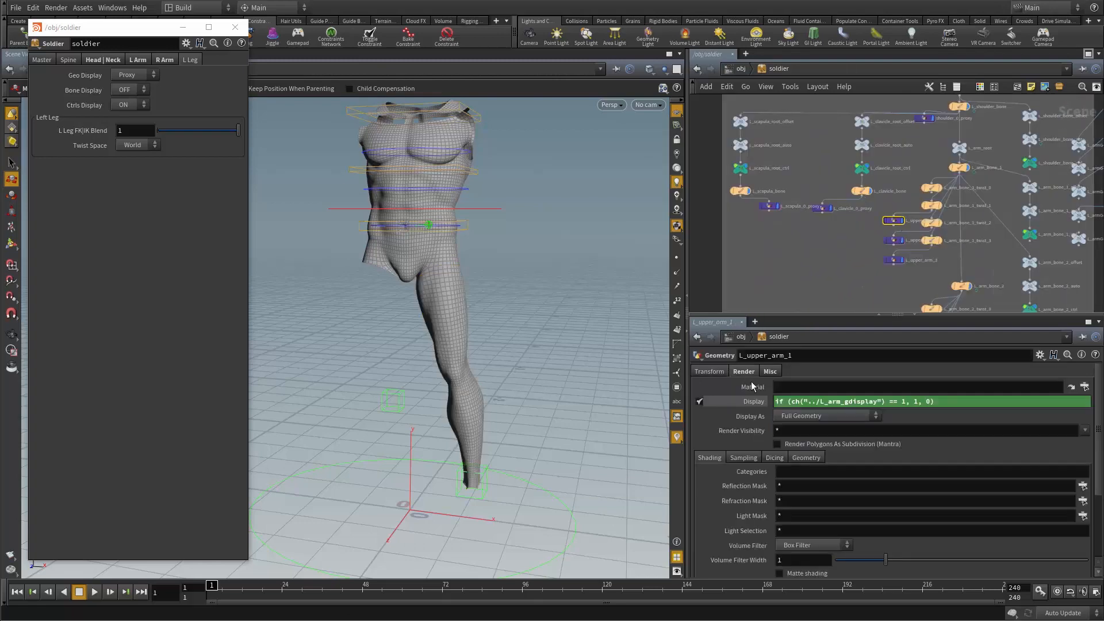
pyautogui.click(833, 404)
pyautogui.hotkey('ctrl', 'c')
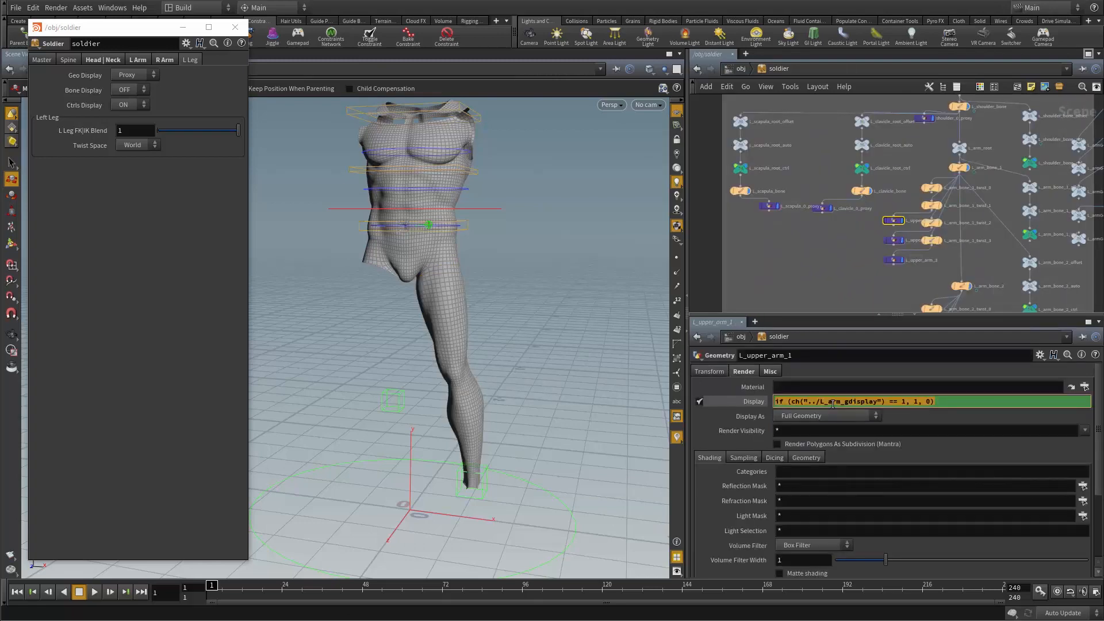
# Give the eight upper and lower left leg proxies the copied Display expression, changing L_arm_gdisplay to L_leg_gdisplay
pyautogui.scroll(-8, 780, 245)
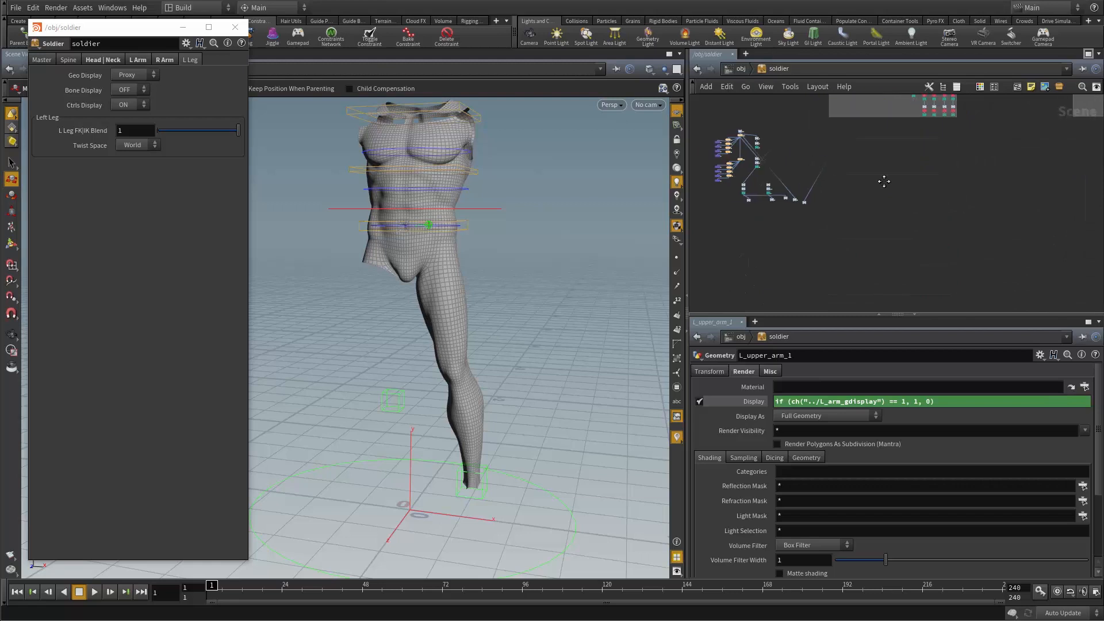
pyautogui.moveTo(761, 106); pyautogui.dragTo(811, 238)
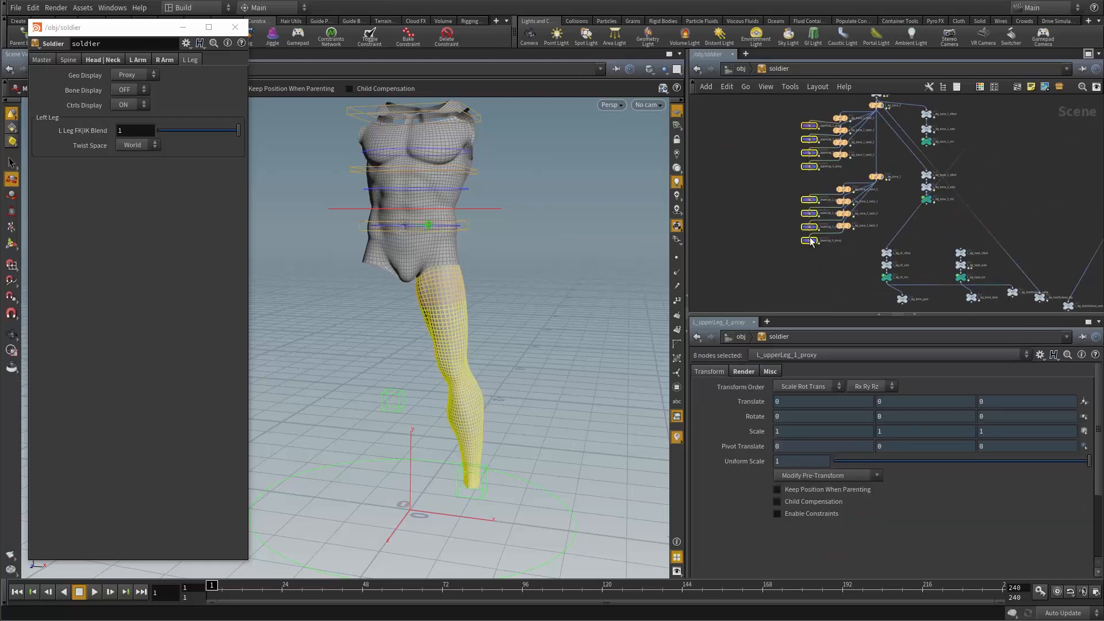
pyautogui.click(739, 374)
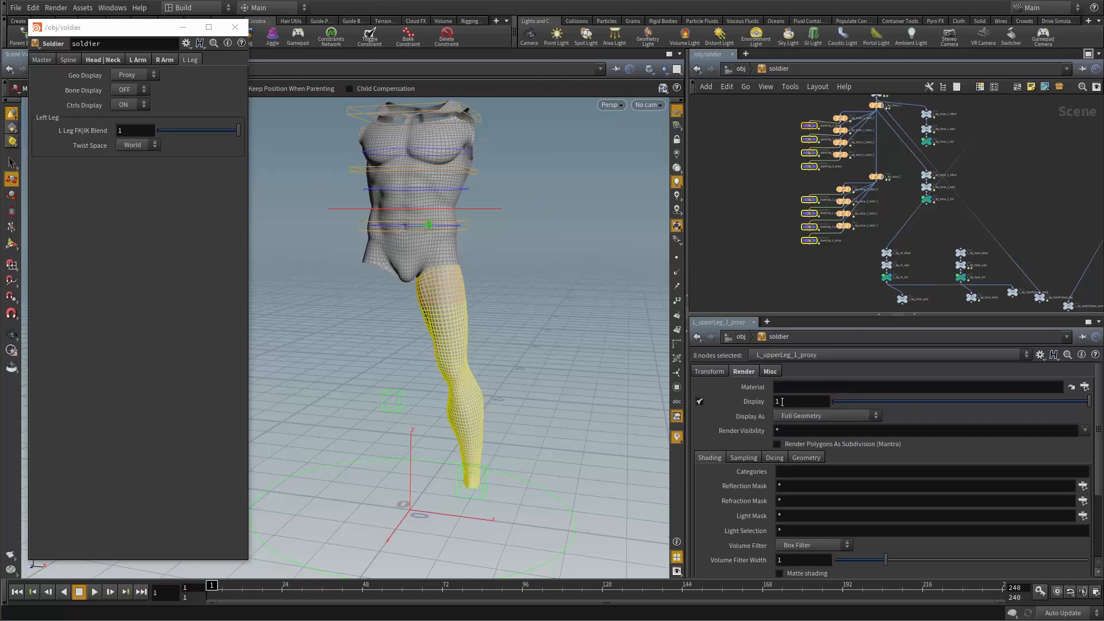
pyautogui.click(783, 402)
pyautogui.hotkey('ctrl', 'v')
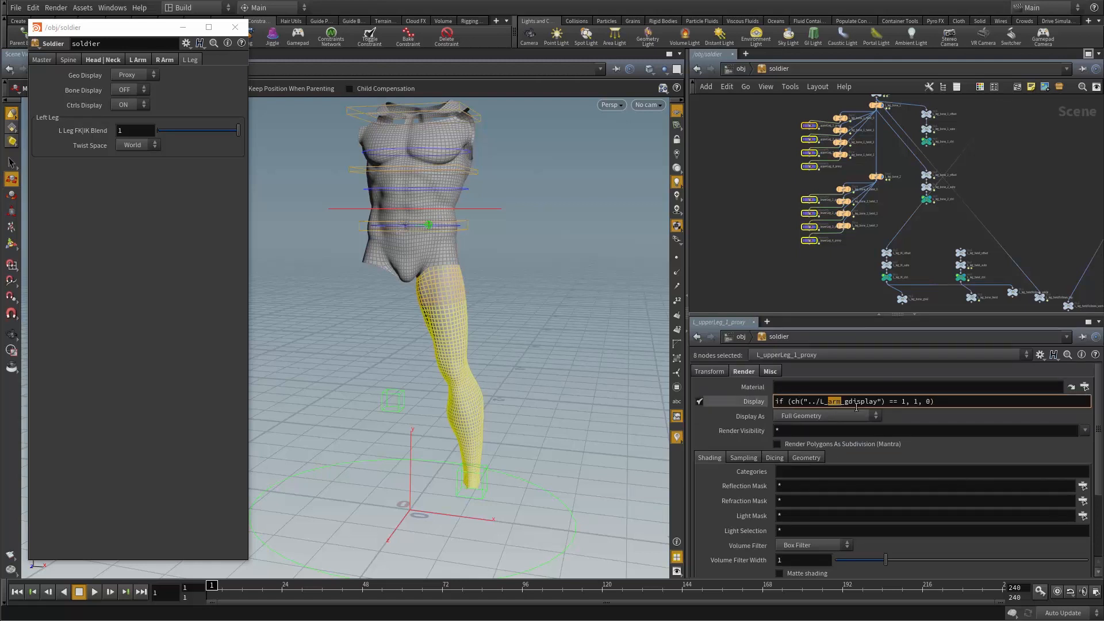
pyautogui.write('leg')
pyautogui.press('Return')
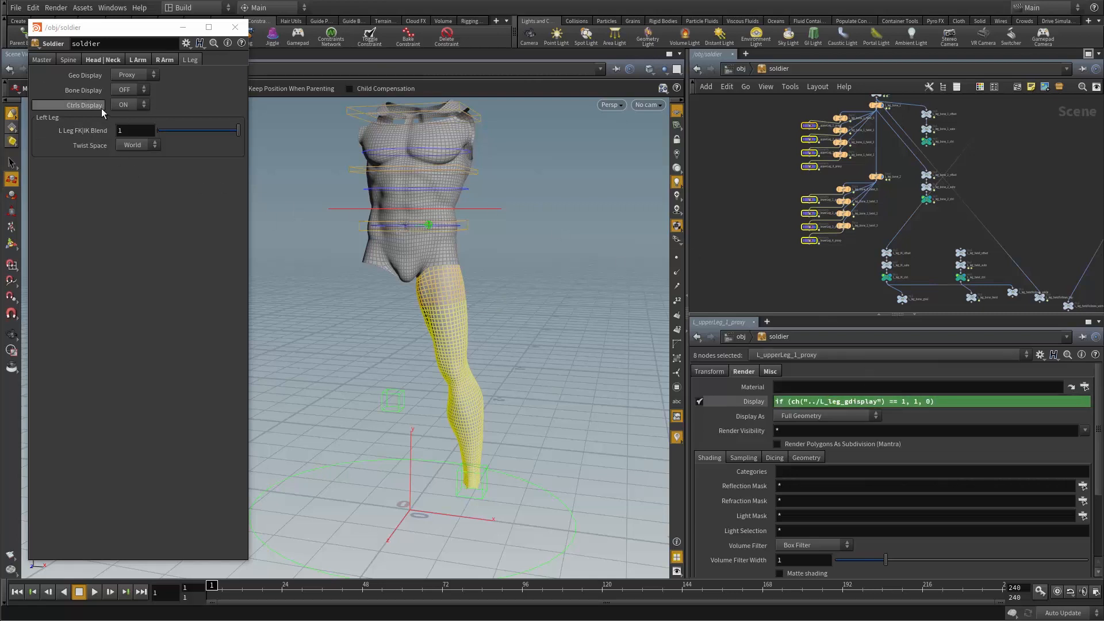
# Test the left leg's Geo Display with the OFF, Proxy and Deform options, ending on Proxy
pyautogui.click(143, 74)
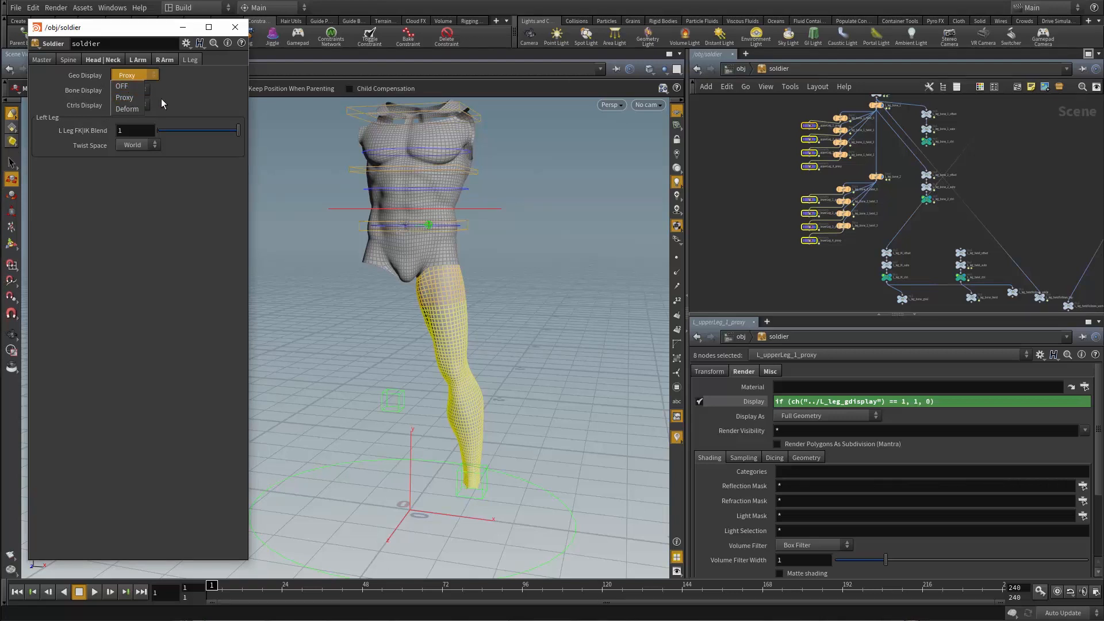
pyautogui.click(183, 98)
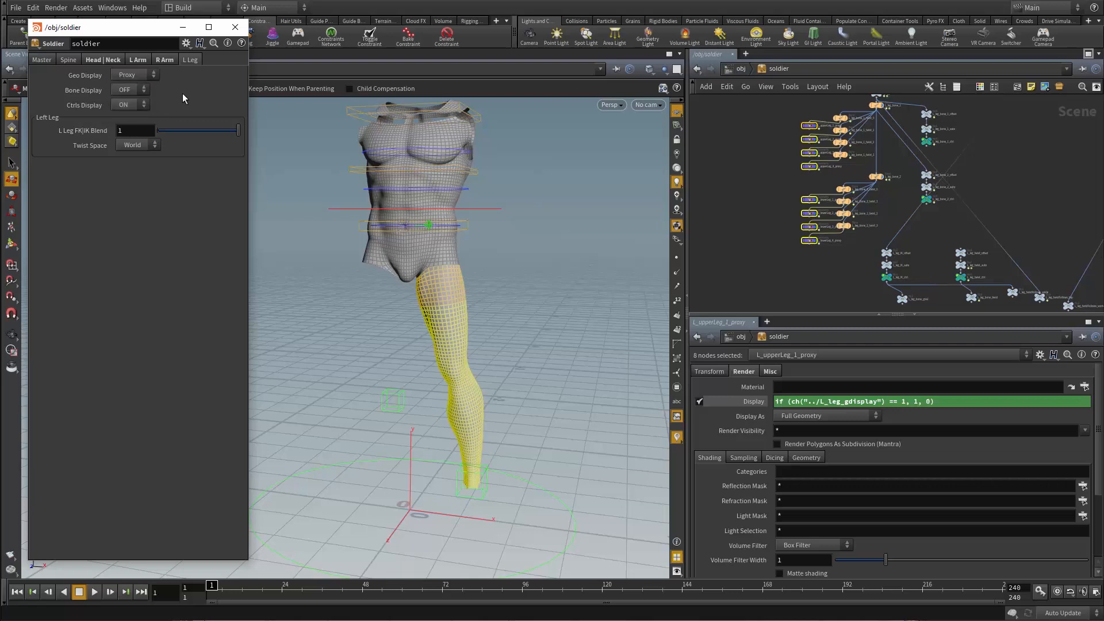
pyautogui.click(794, 279)
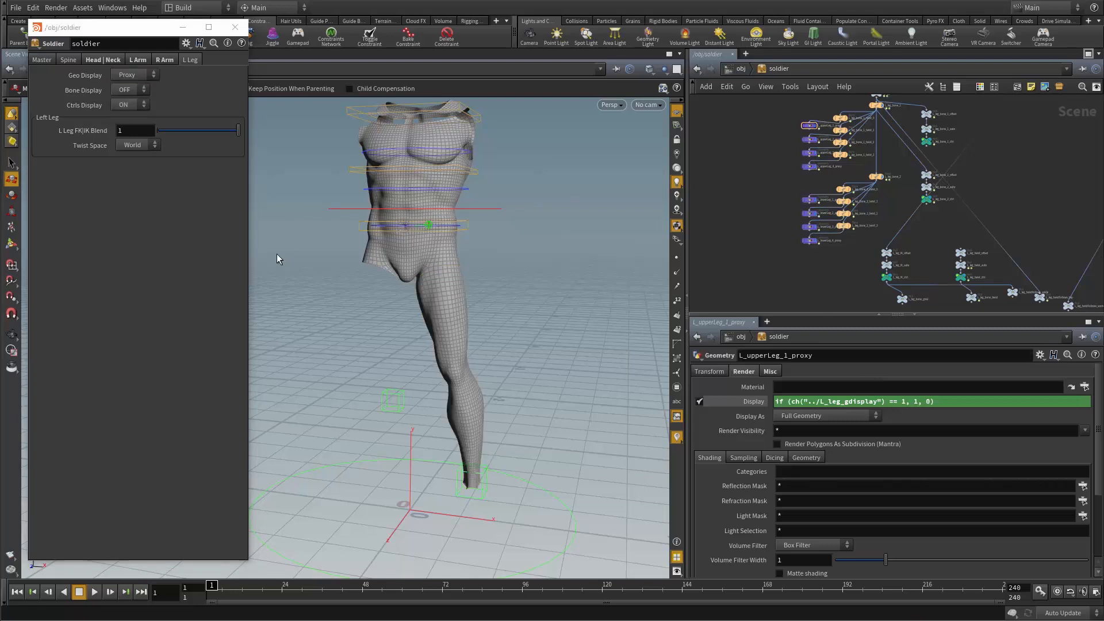
pyautogui.click(135, 75)
pyautogui.click(135, 65)
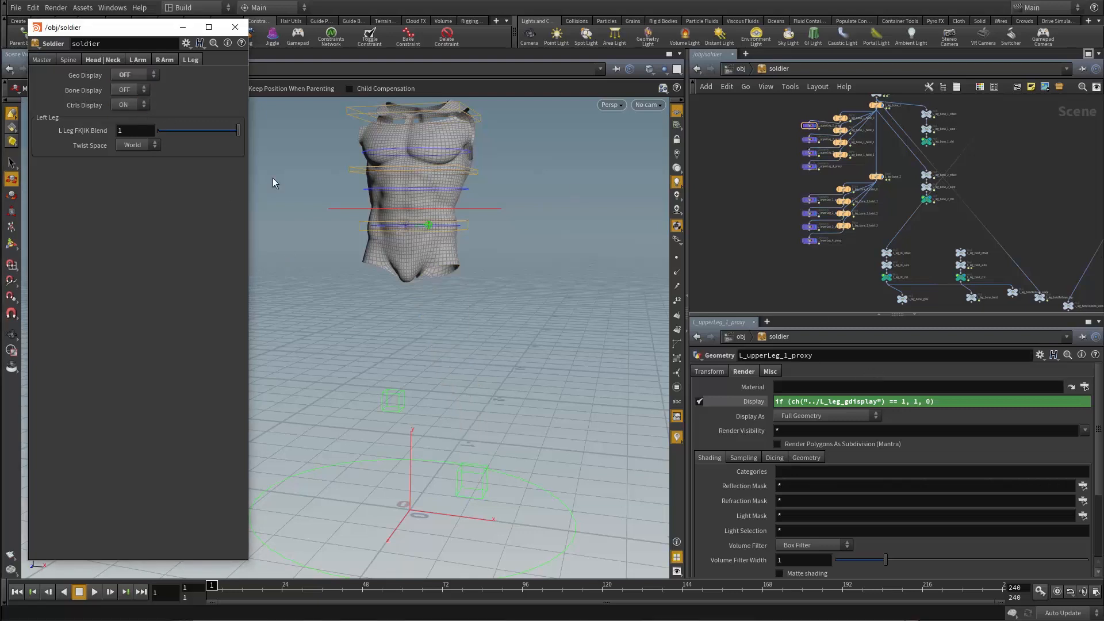
pyautogui.click(134, 75)
pyautogui.click(129, 97)
pyautogui.click(132, 76)
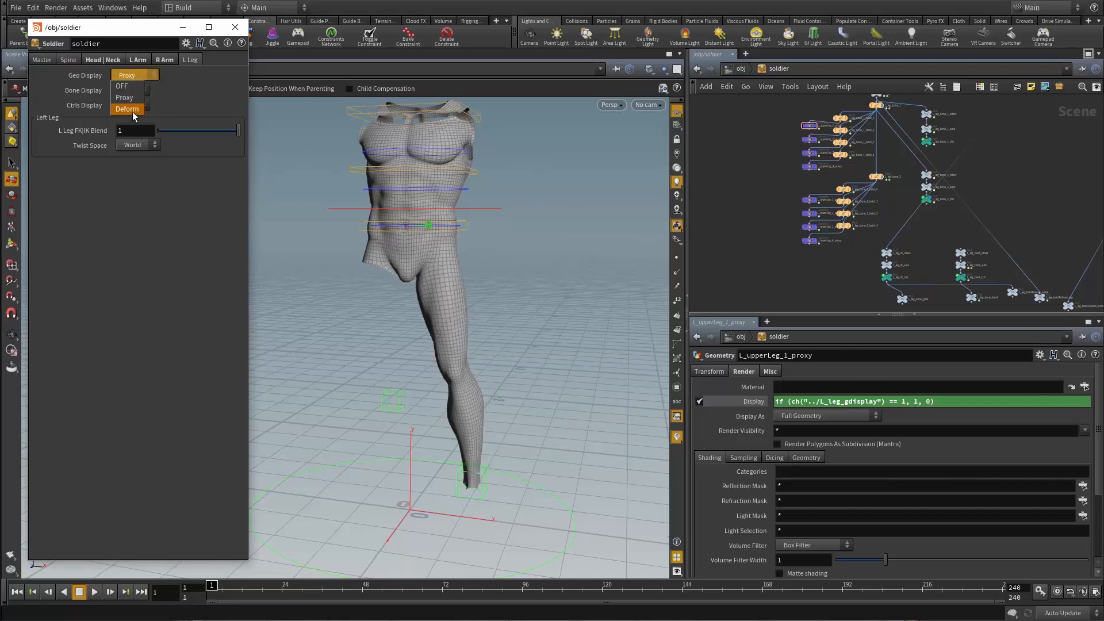
pyautogui.click(130, 109)
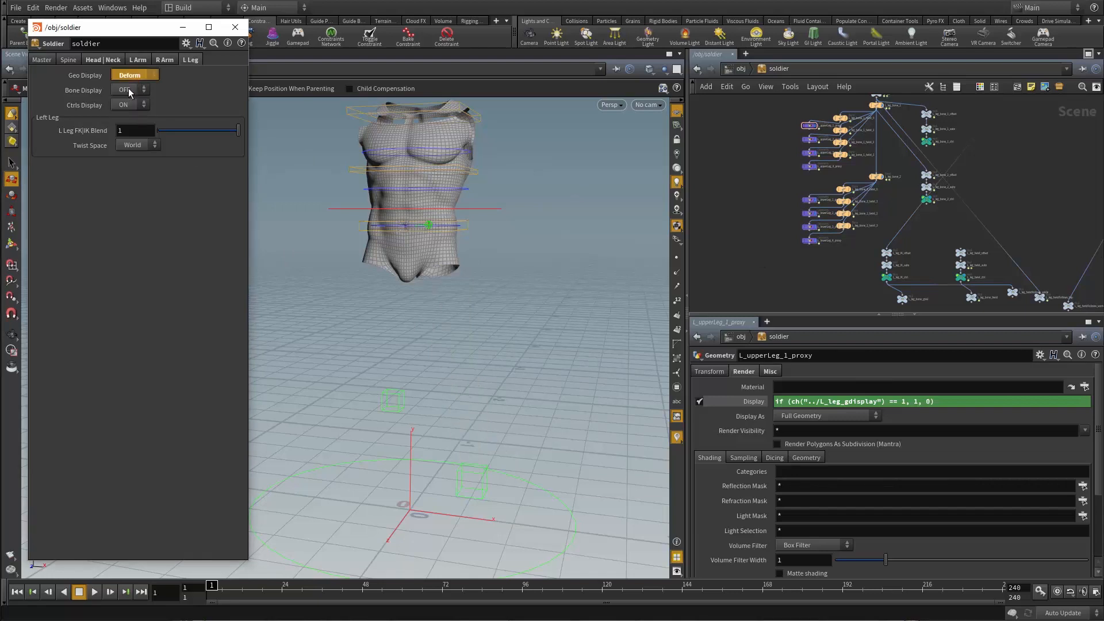
pyautogui.click(134, 98)
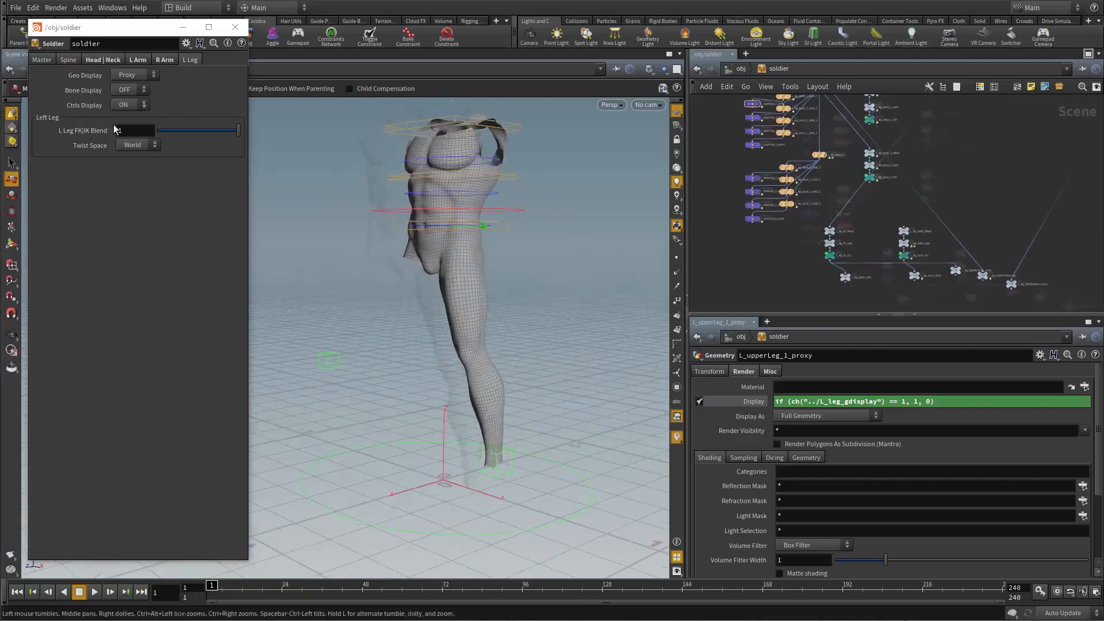
# Set L Leg FK|IK Blend to 0
pyautogui.moveTo(238, 131); pyautogui.dragTo(63, 130)
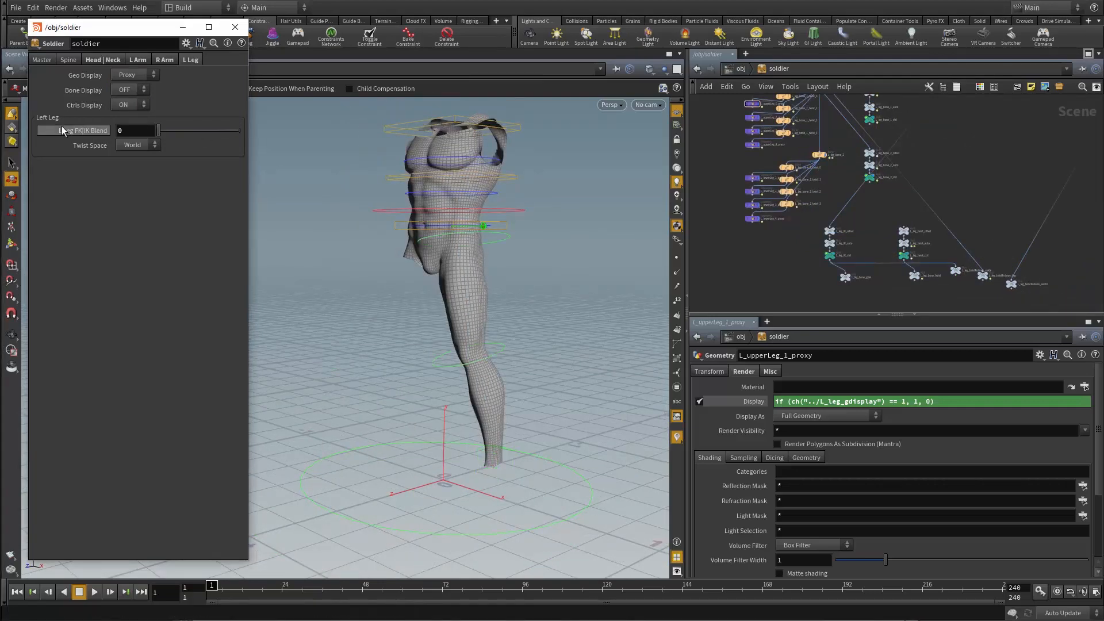
# Set L Leg FK|IK Blend to 1 and select the ankle's L_leg_IK_ctrl to inspect the leg in IK mode
pyautogui.moveTo(511, 375); pyautogui.dragTo(532, 333)
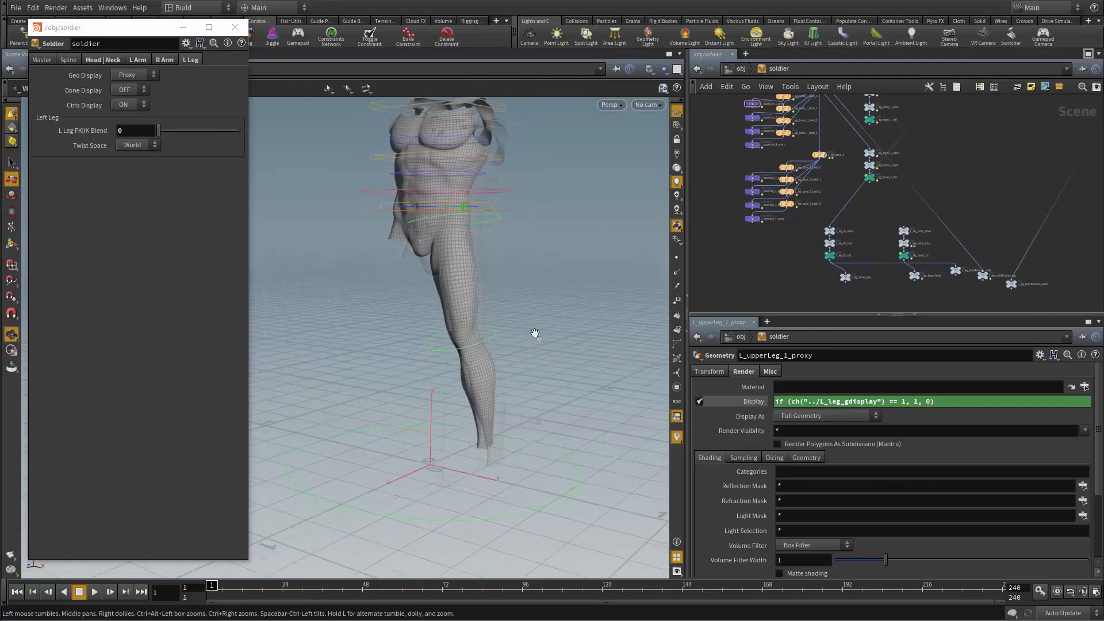
pyautogui.moveTo(485, 370); pyautogui.dragTo(469, 339)
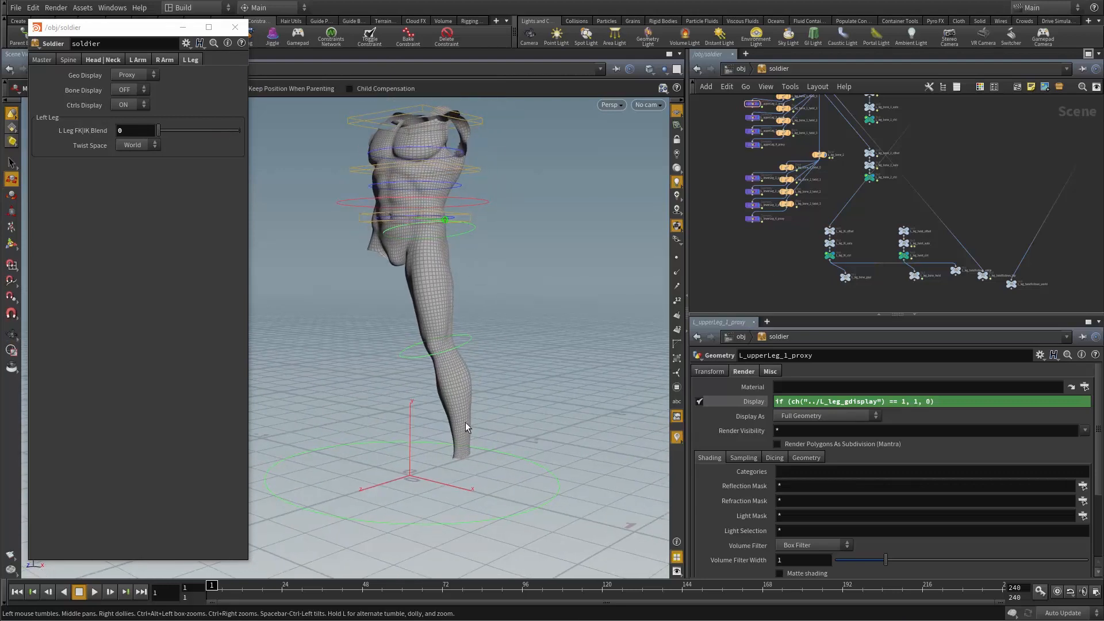
pyautogui.scroll(6, 448, 446)
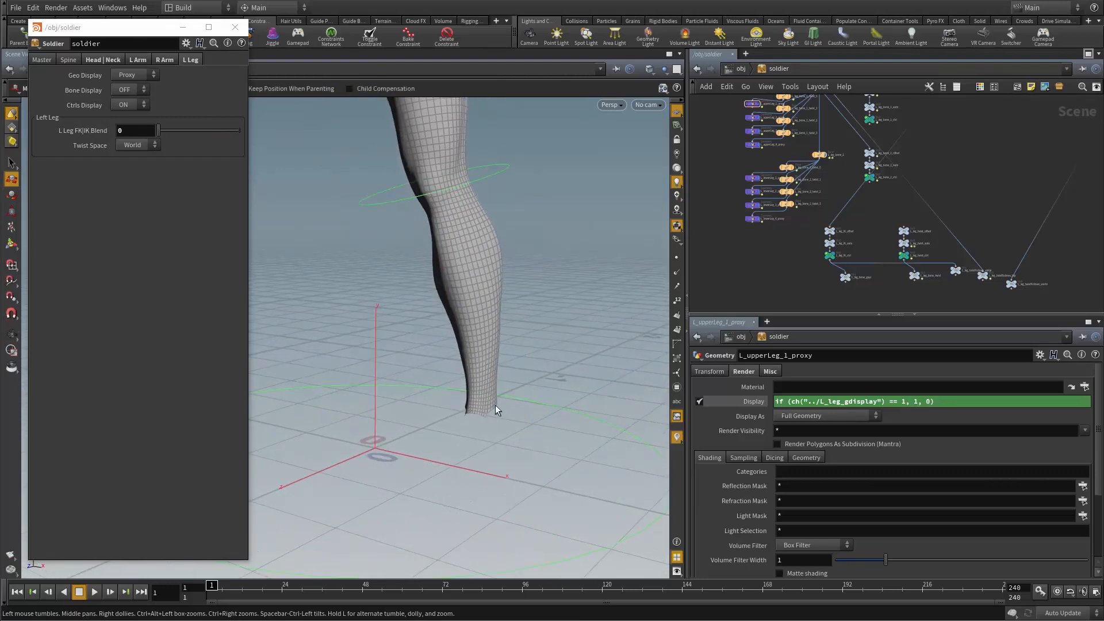
pyautogui.moveTo(489, 419); pyautogui.dragTo(464, 257)
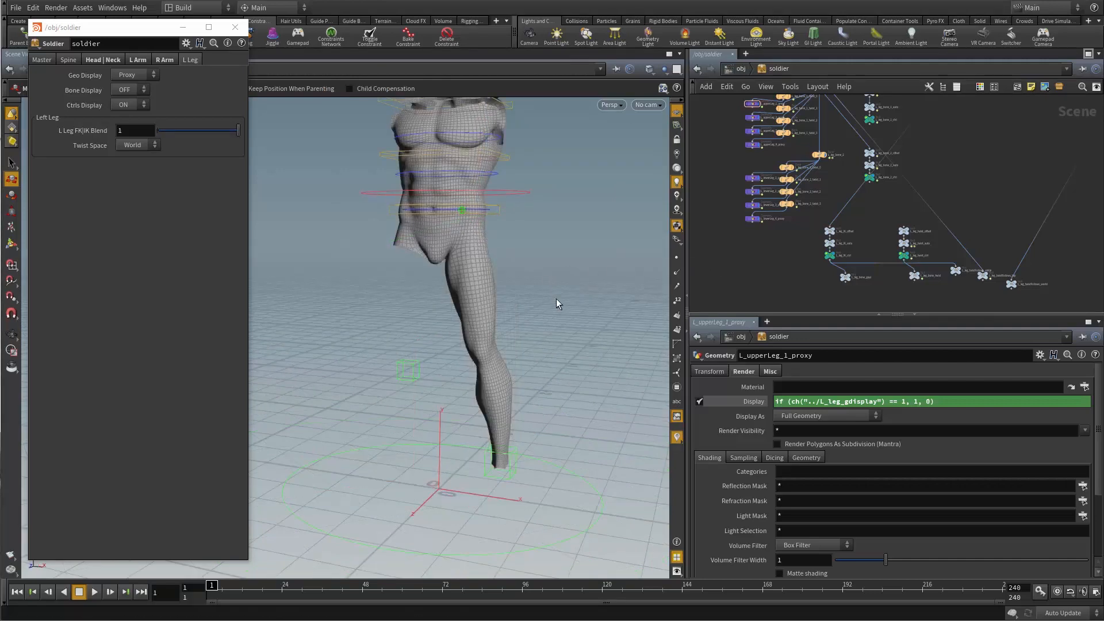
pyautogui.moveTo(520, 278); pyautogui.dragTo(554, 269)
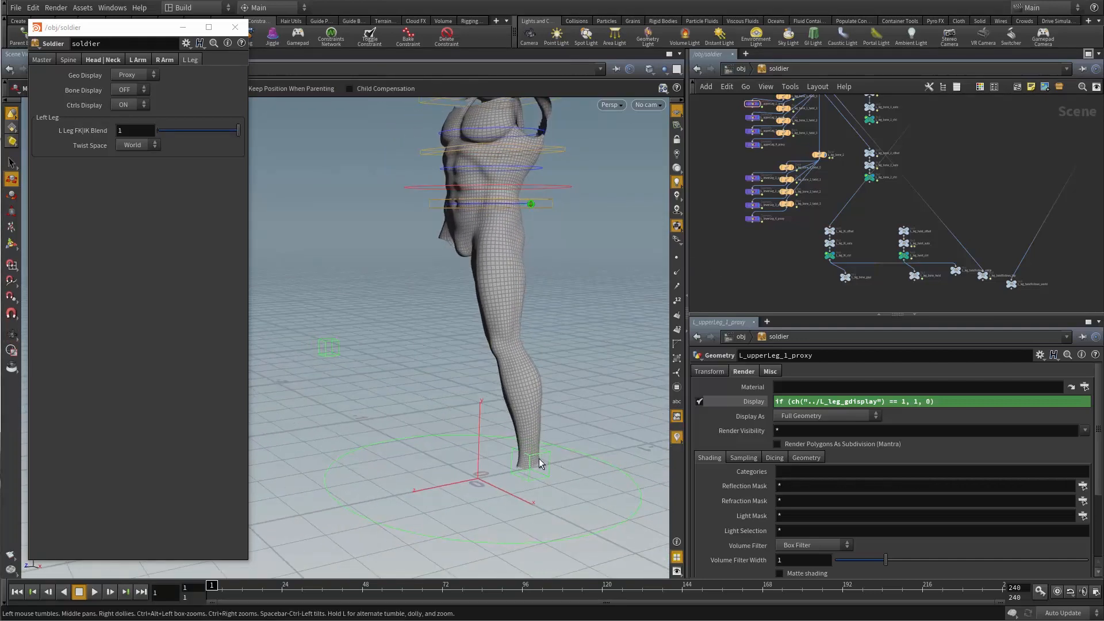
pyautogui.click(545, 476)
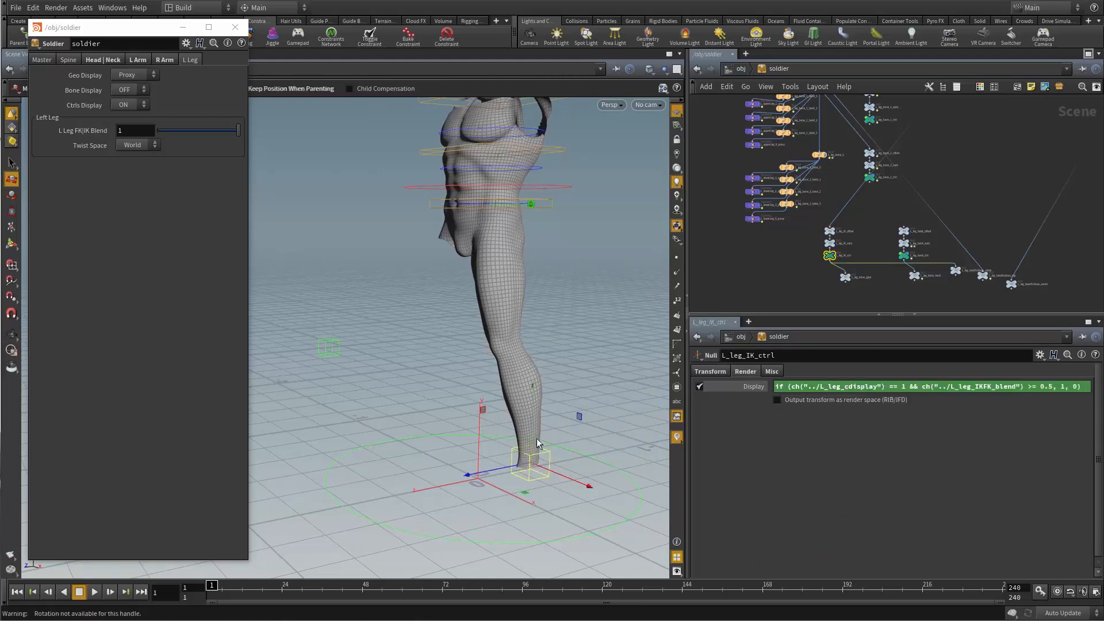
pyautogui.moveTo(540, 444); pyautogui.dragTo(577, 335)
# Switch L Leg FK|IK Blend to 0 and back to 1, and select the leg's twist control to check it
pyautogui.moveTo(238, 131); pyautogui.dragTo(158, 130)
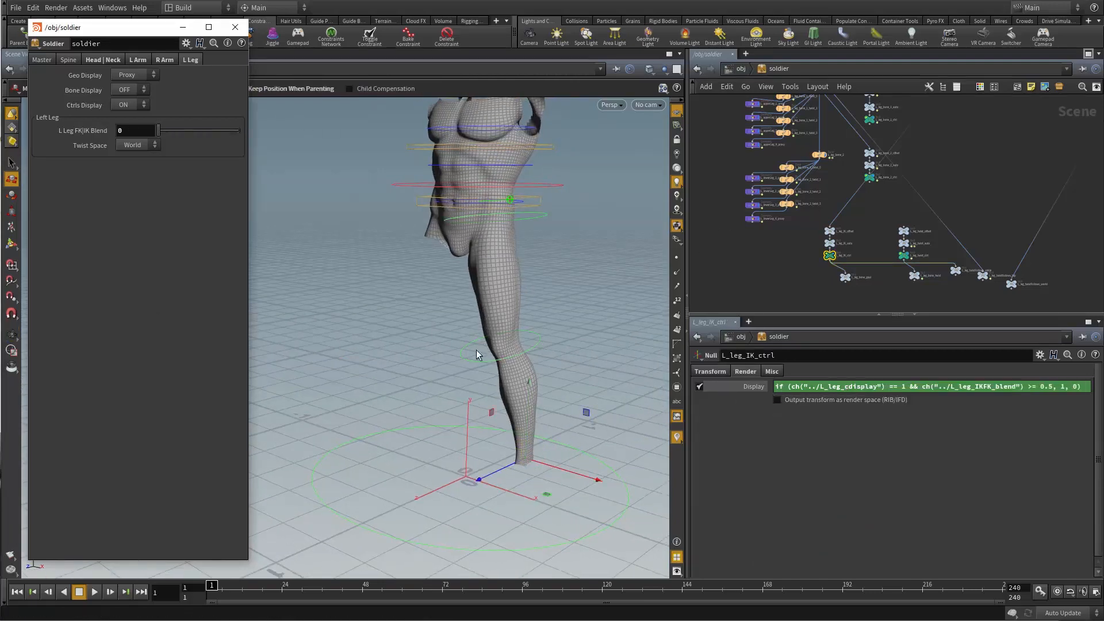
pyautogui.moveTo(409, 322); pyautogui.dragTo(452, 308, button='middle')
pyautogui.moveTo(198, 132); pyautogui.dragTo(241, 132)
pyautogui.click(424, 353)
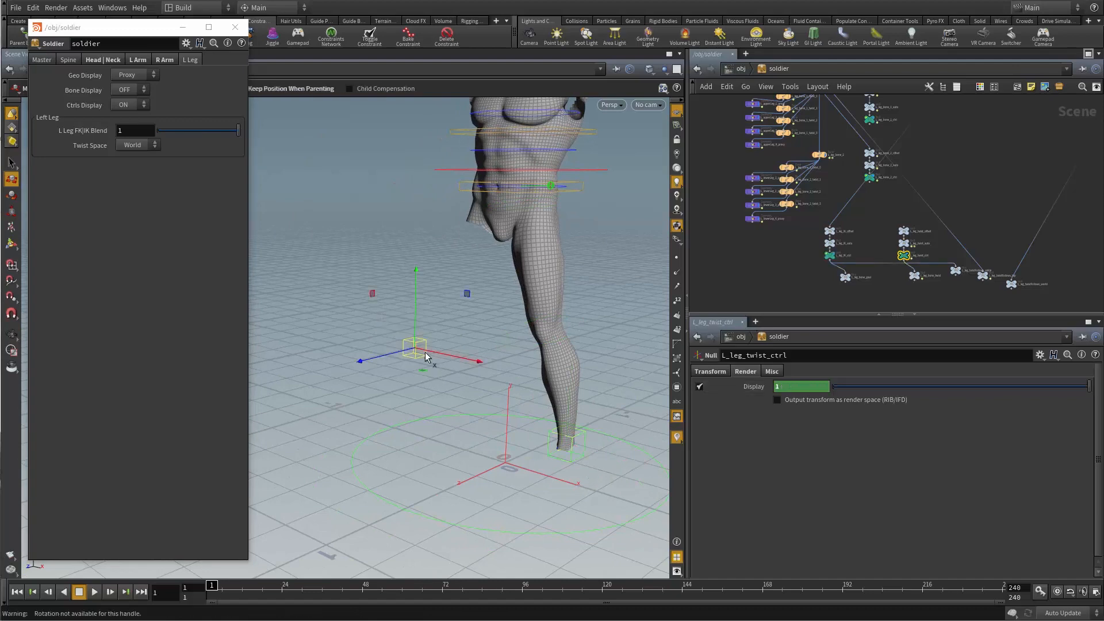
pyautogui.moveTo(431, 302); pyautogui.dragTo(424, 327, button='middle')
pyautogui.moveTo(424, 327); pyautogui.dragTo(403, 330)
# In the soldier asset's type properties, add L_leg_IK_ctrl's Translate to the Left Leg folder, named L_leg_trans and labelled L Leg Trans
pyautogui.rightClick(775, 69)
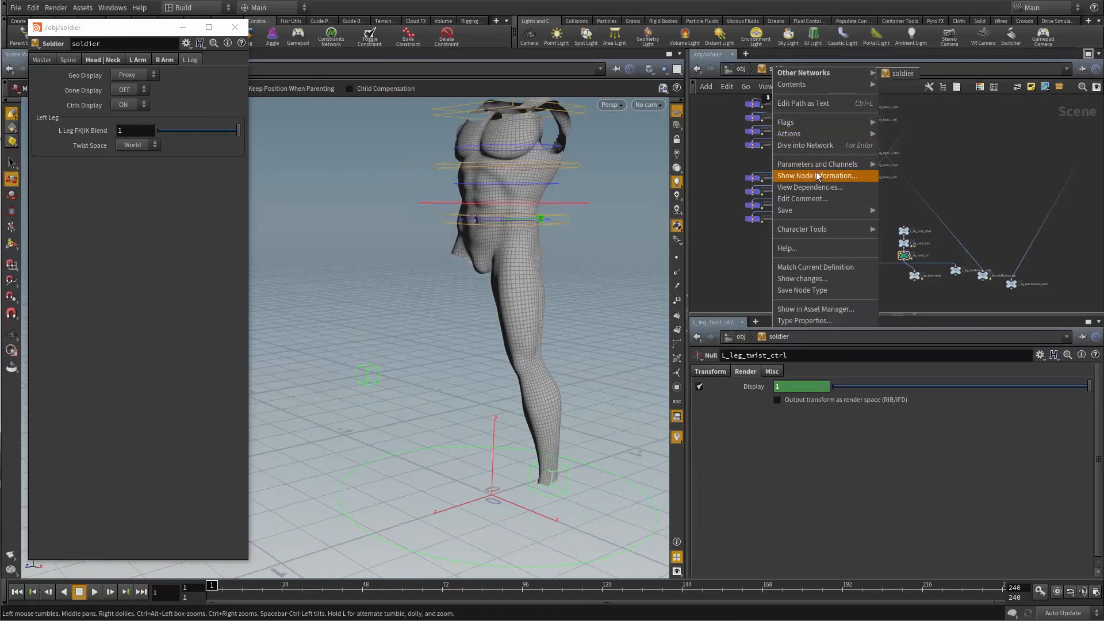
pyautogui.click(839, 321)
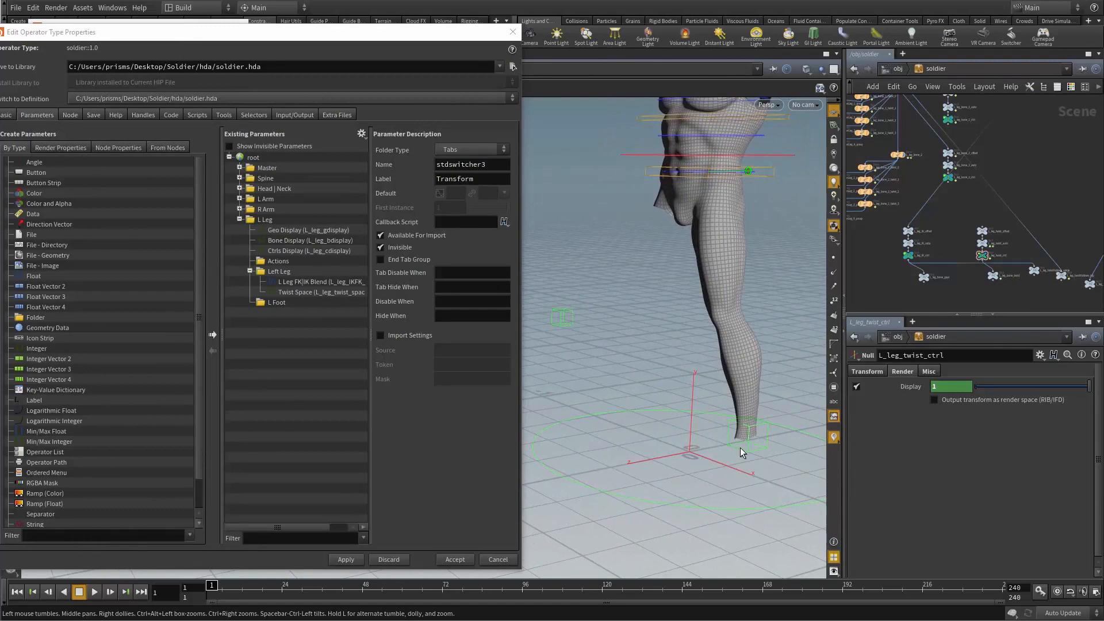
pyautogui.click(745, 450)
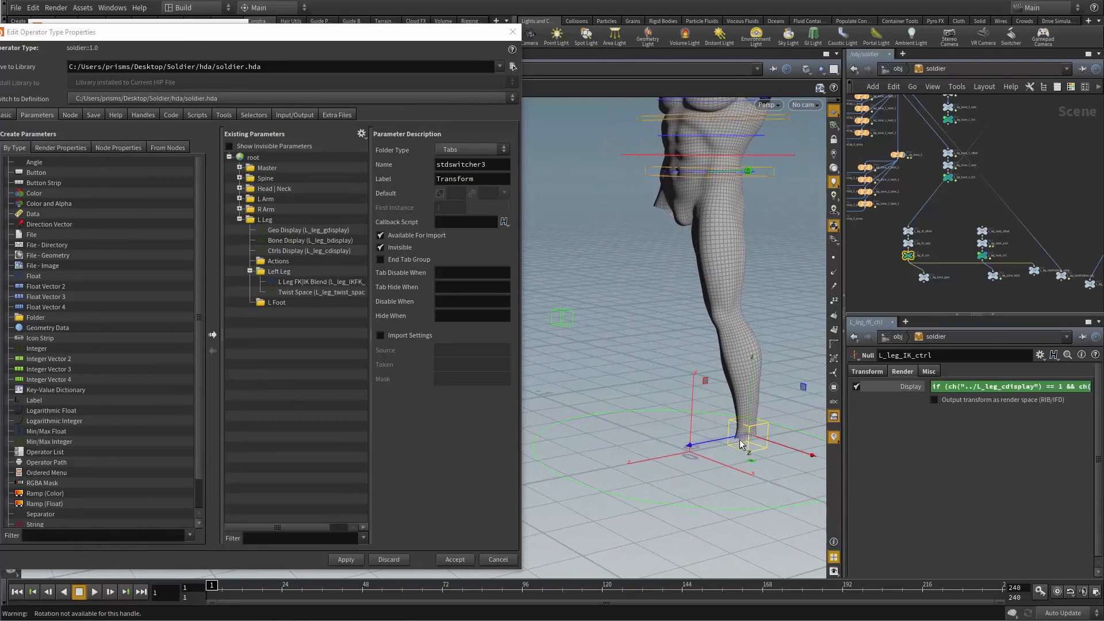
pyautogui.click(868, 372)
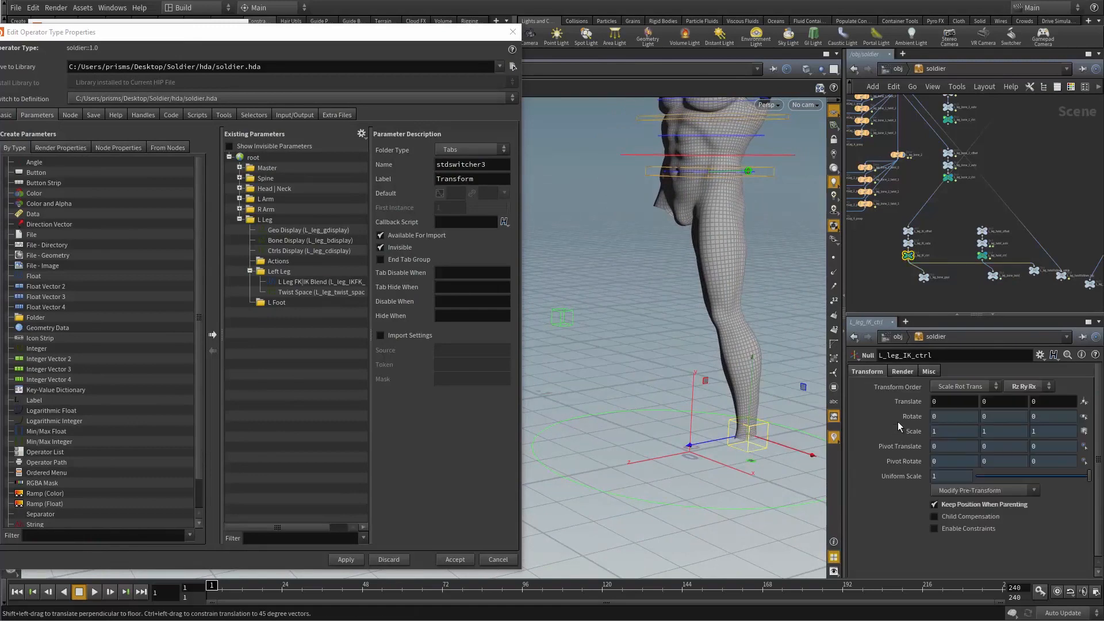
pyautogui.moveTo(909, 402); pyautogui.dragTo(282, 277)
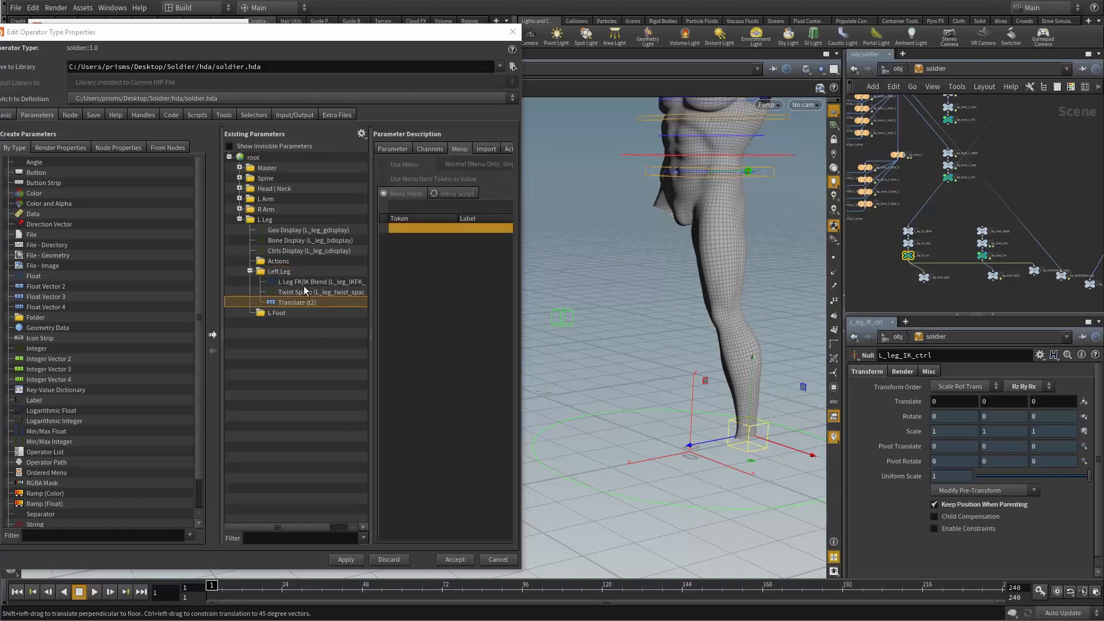
pyautogui.click(393, 149)
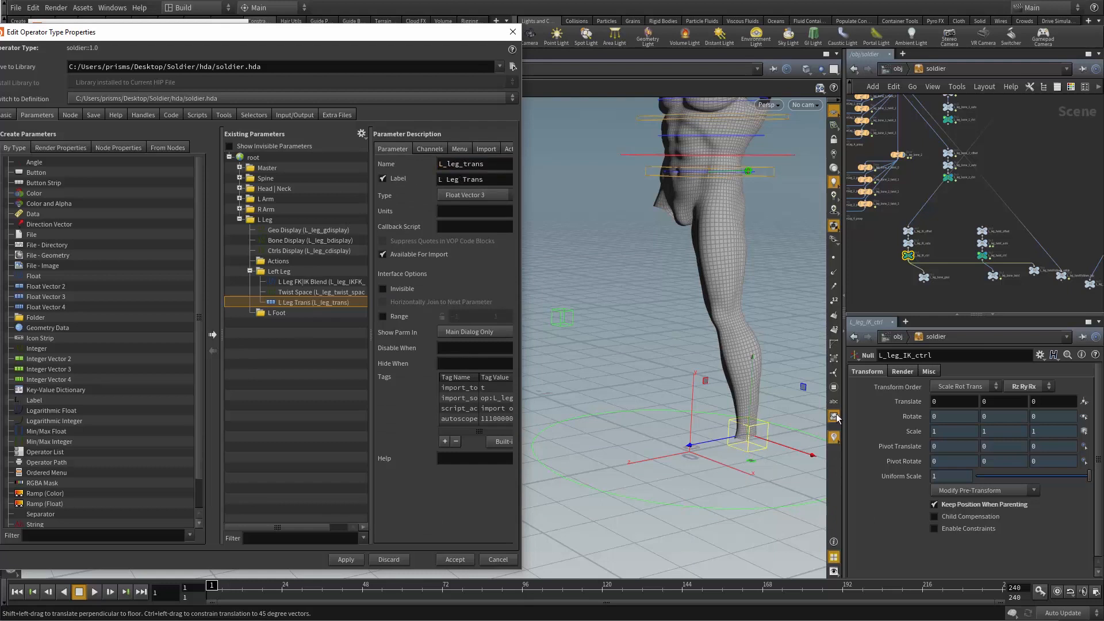
# Unlock L_leg_IK_ctrl's Rotate and add it to the Left Leg folder, named L_leg_rot and labelled L Leg Rot
pyautogui.rightClick(908, 416)
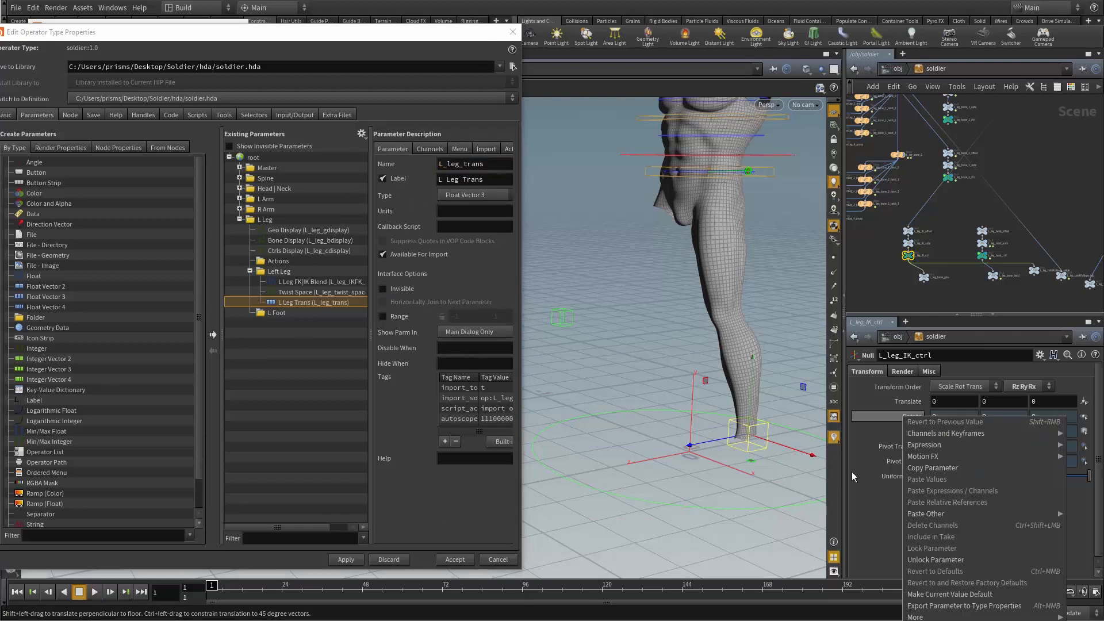
pyautogui.click(926, 560)
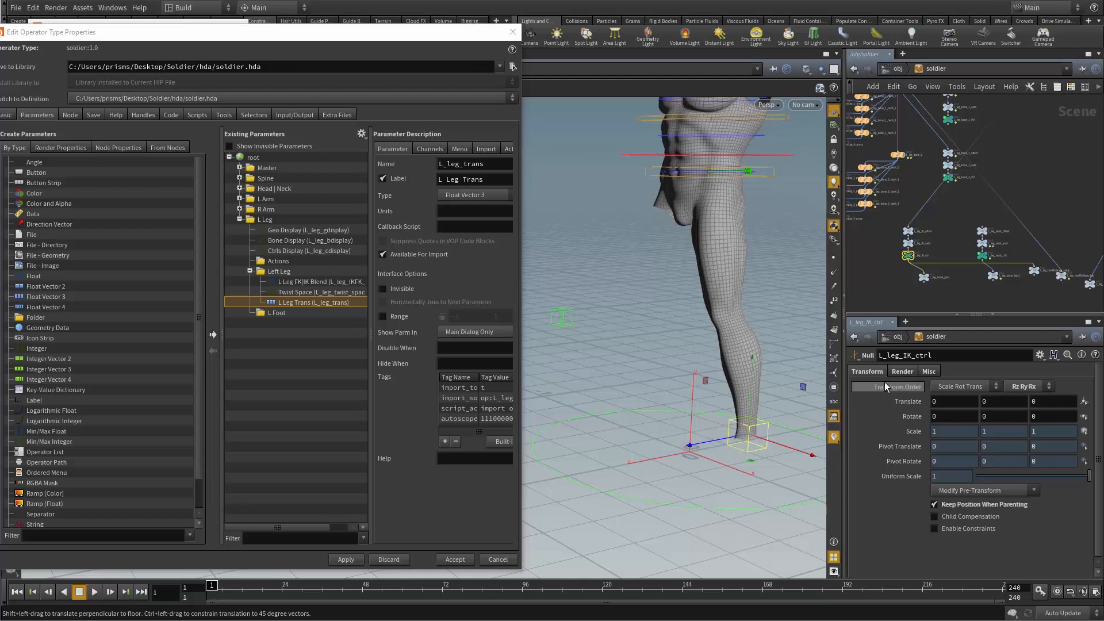
pyautogui.moveTo(912, 417); pyautogui.dragTo(284, 308)
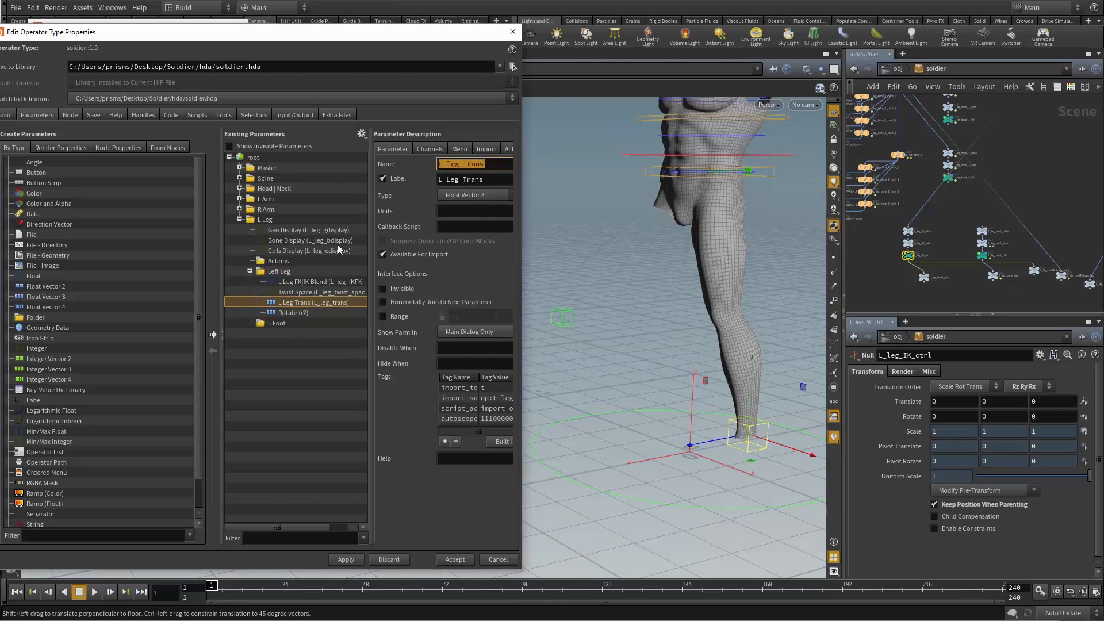
pyautogui.click(283, 313)
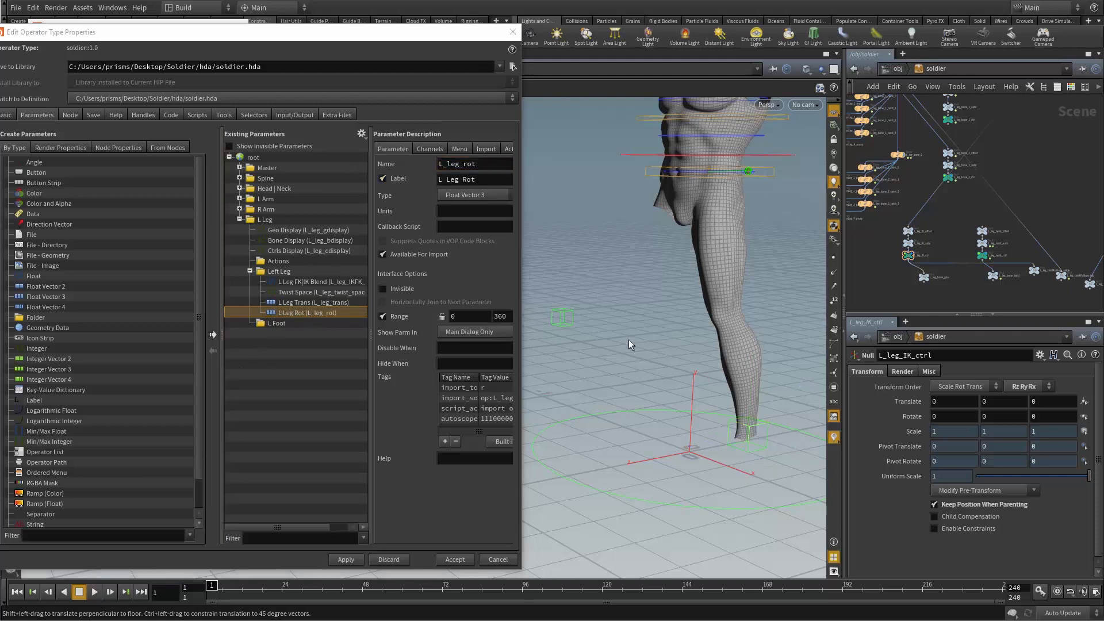
# Add L_leg_twist_ctrl's Translate to the Left Leg folder, named L_leg_twist_trans and labelled L Leg Twist Trans
pyautogui.keyDown('alt'); pyautogui.moveTo(631, 346); pyautogui.dragTo(649, 328); pyautogui.keyUp('alt')
pyautogui.moveTo(579, 285); pyautogui.dragTo(634, 348)
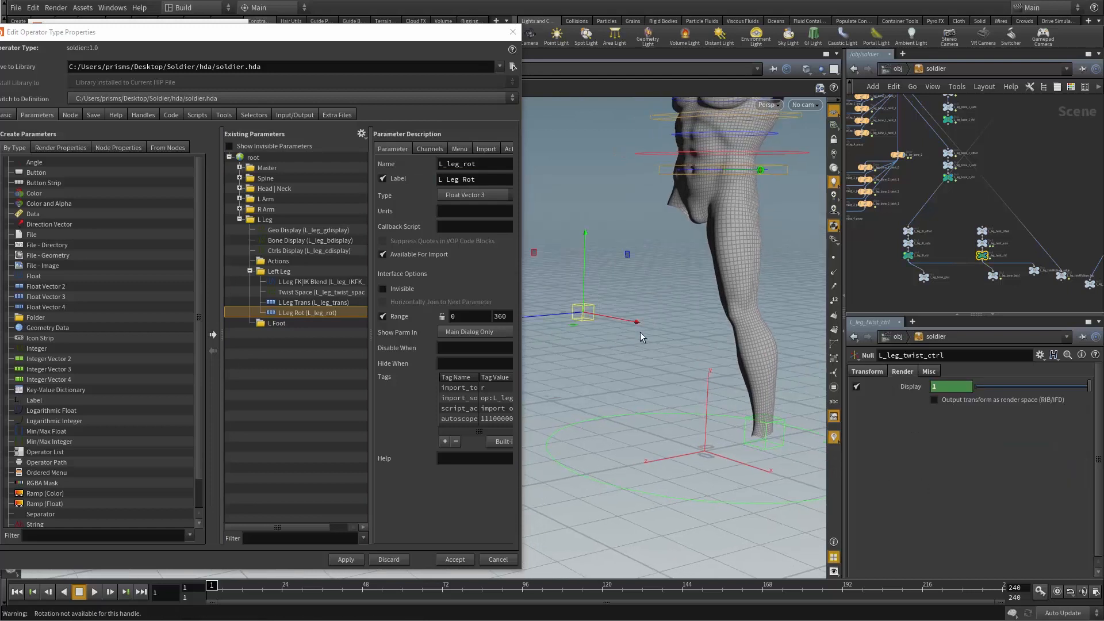
pyautogui.click(870, 372)
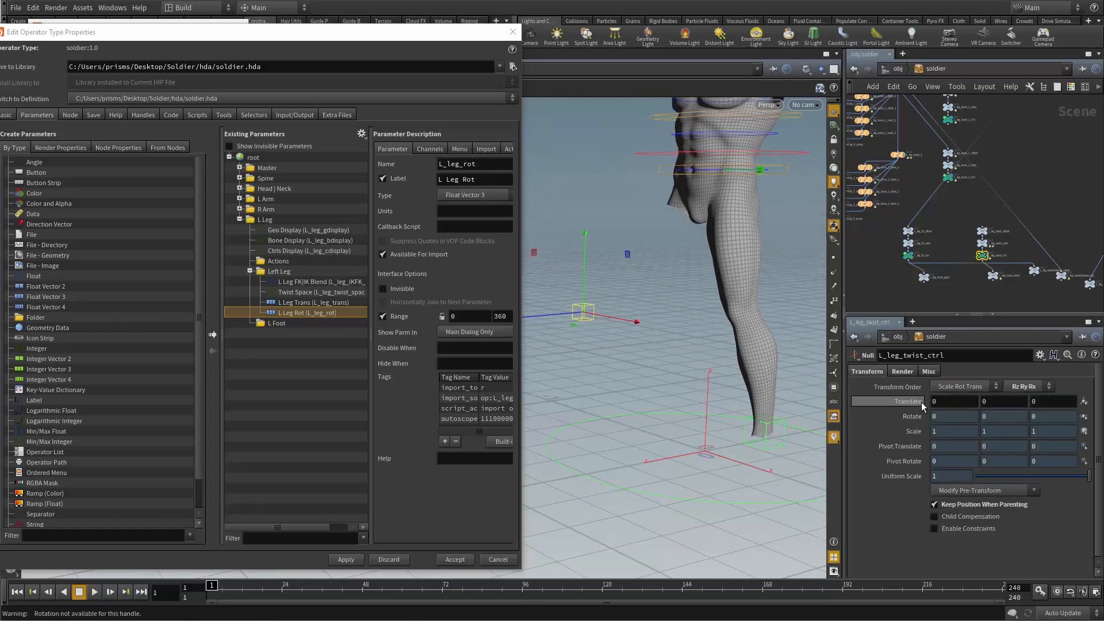
pyautogui.moveTo(281, 292); pyautogui.dragTo(280, 294)
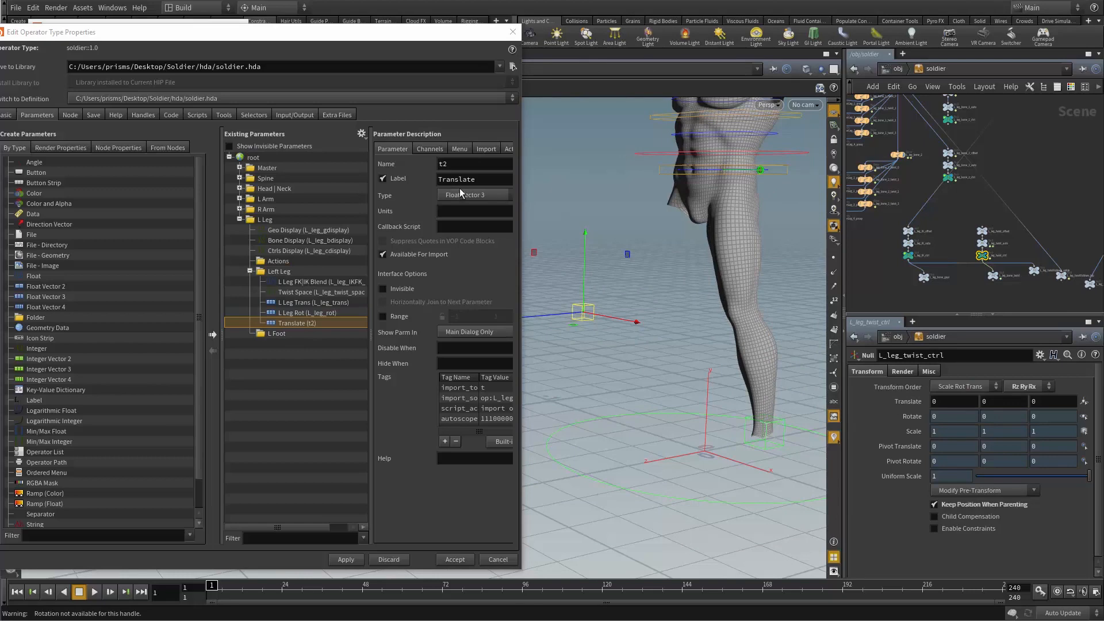
pyautogui.write('L_leg_twist_trans')
pyautogui.press('Tab')
pyautogui.write('L Leg Twist Trans')
pyautogui.press('Return')
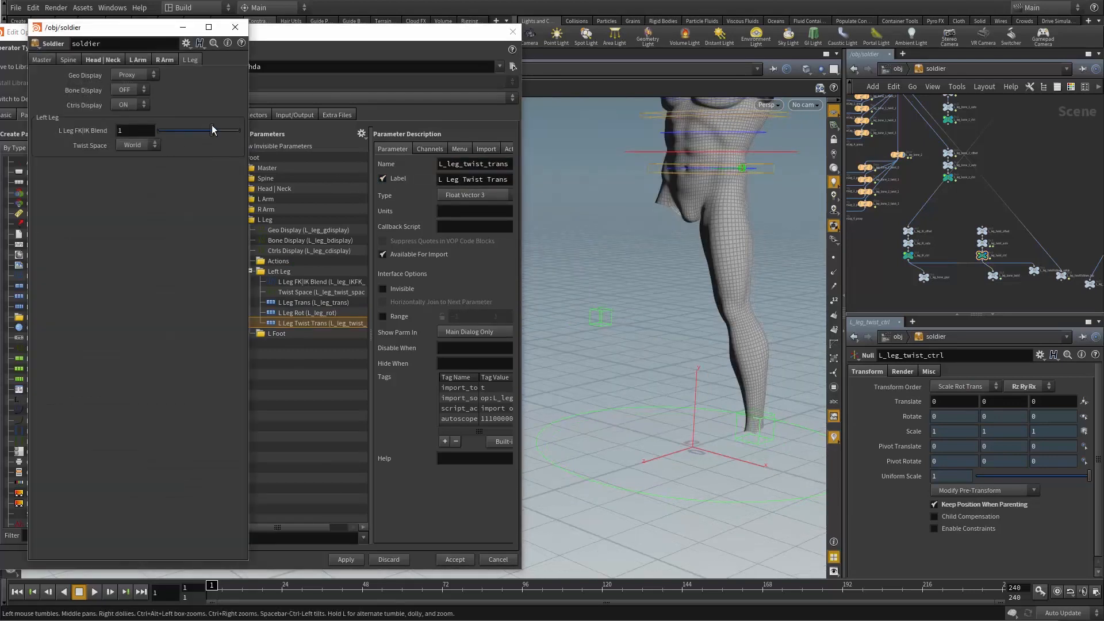
# With L Leg FK|IK Blend at 0, add L_leg_bone_1_ctrl's Rotate to the Left Leg folder as L_leg_bone_1_rot, labelled L Leg Bone 1 Rot
pyautogui.moveTo(212, 130); pyautogui.dragTo(89, 129)
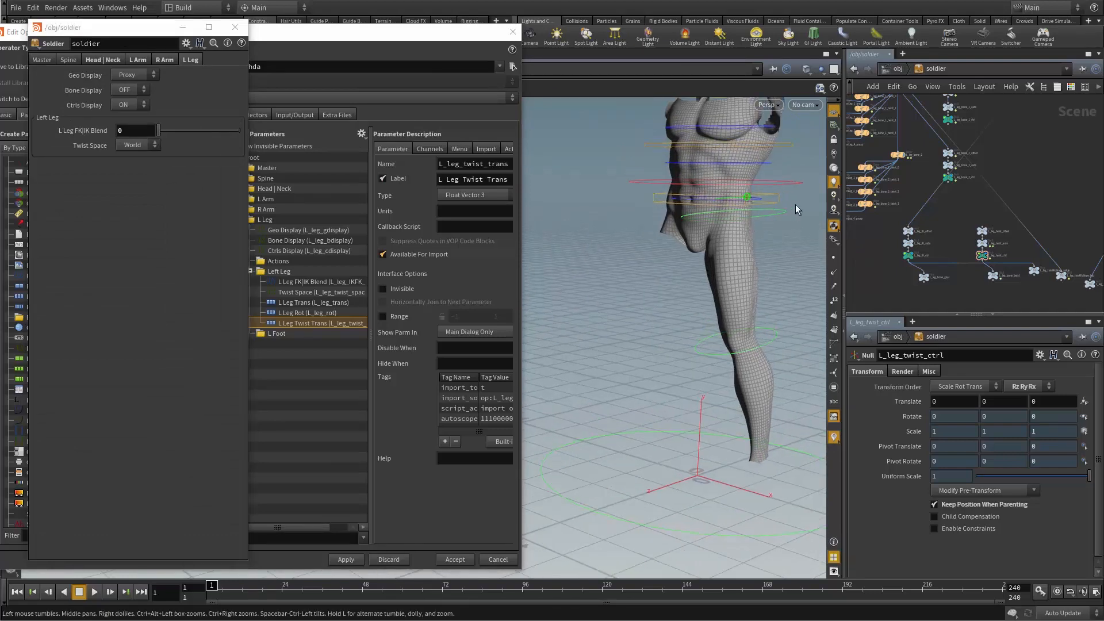
pyautogui.click(784, 224)
pyautogui.click(867, 373)
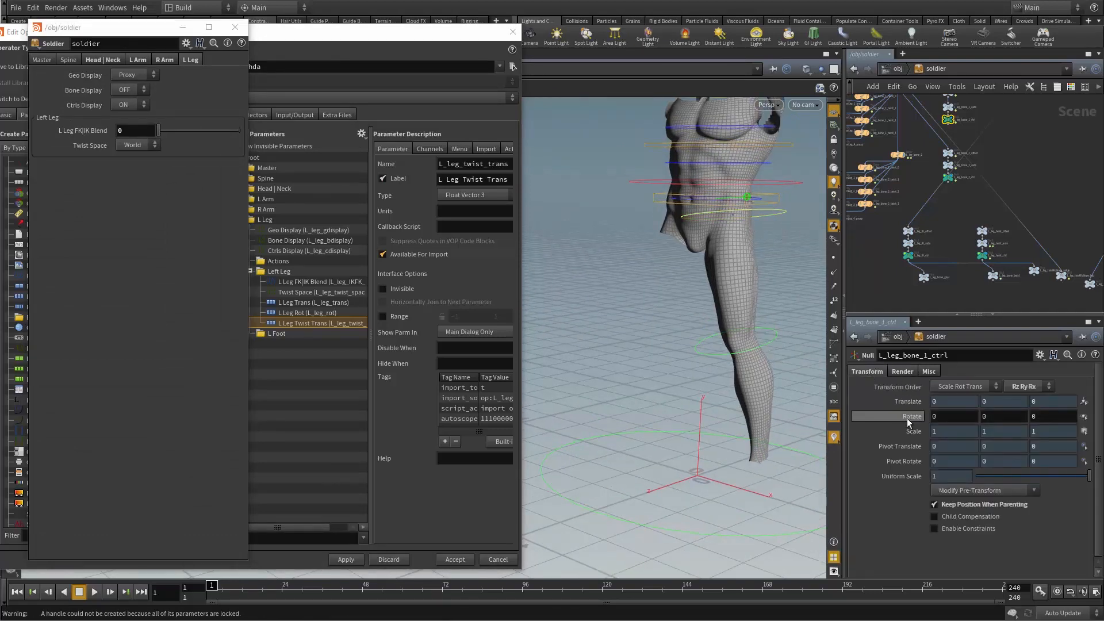
pyautogui.moveTo(906, 419); pyautogui.dragTo(278, 277)
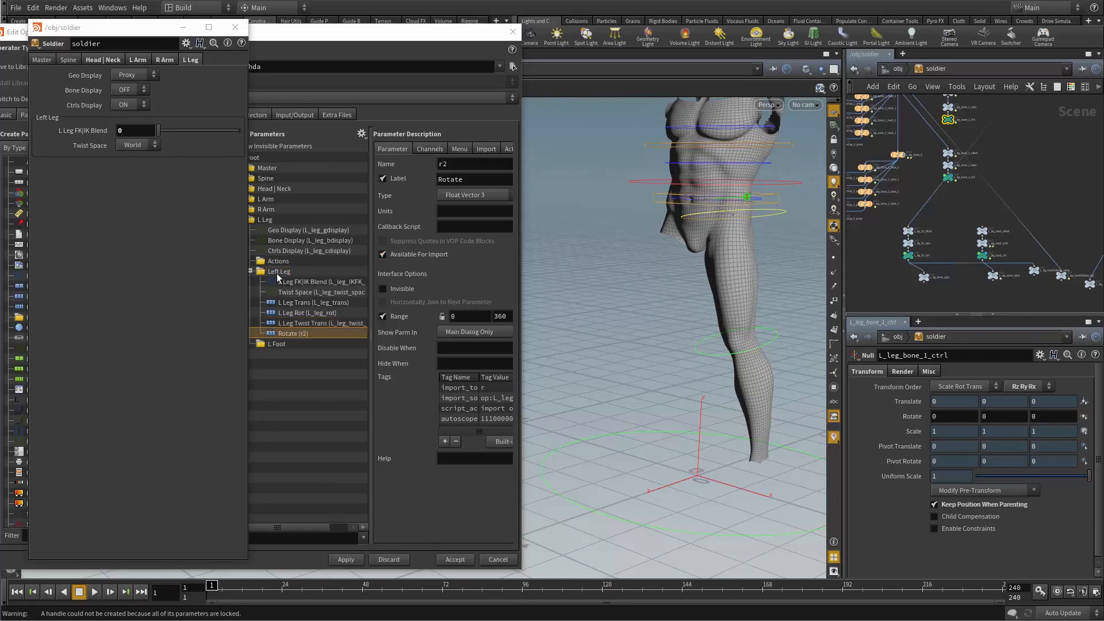
pyautogui.click(183, 27)
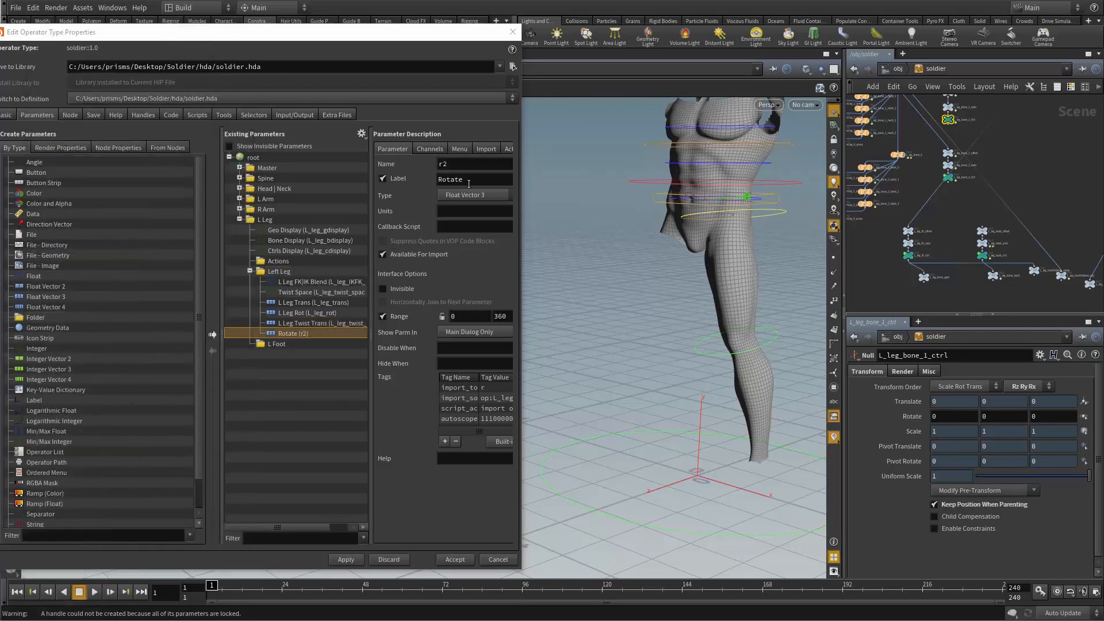
pyautogui.moveTo(467, 166); pyautogui.dragTo(387, 178)
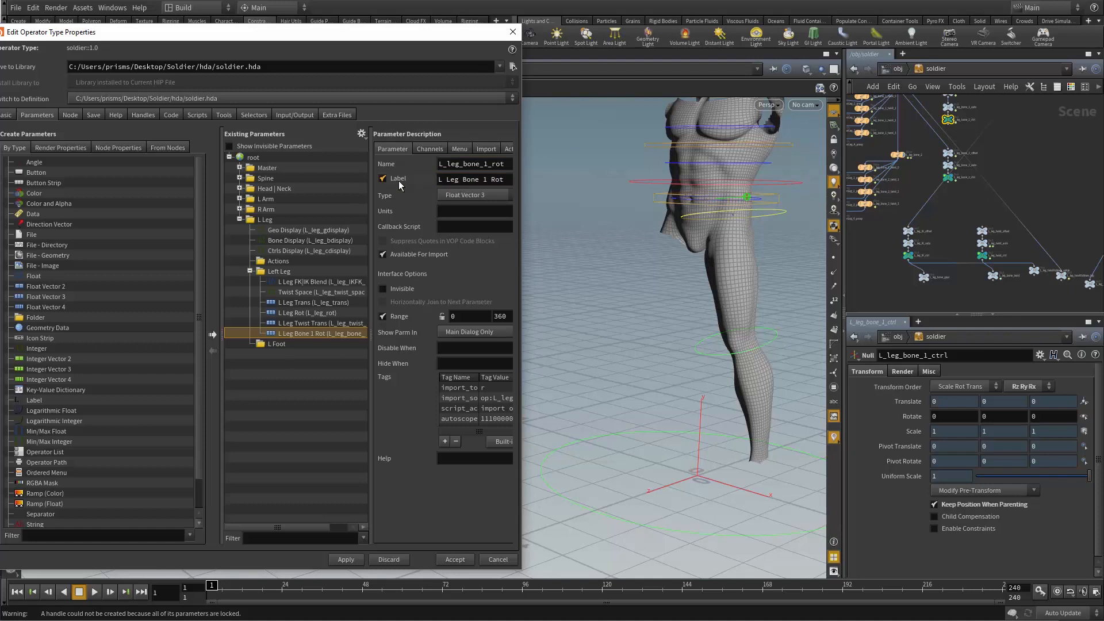
# Add L_leg_bone_2_ctrl's Rotate to the Left Leg folder as L_leg_bone_2_rot, labelled L Leg Bone 2 Rot, and accept the type properties
pyautogui.click(775, 344)
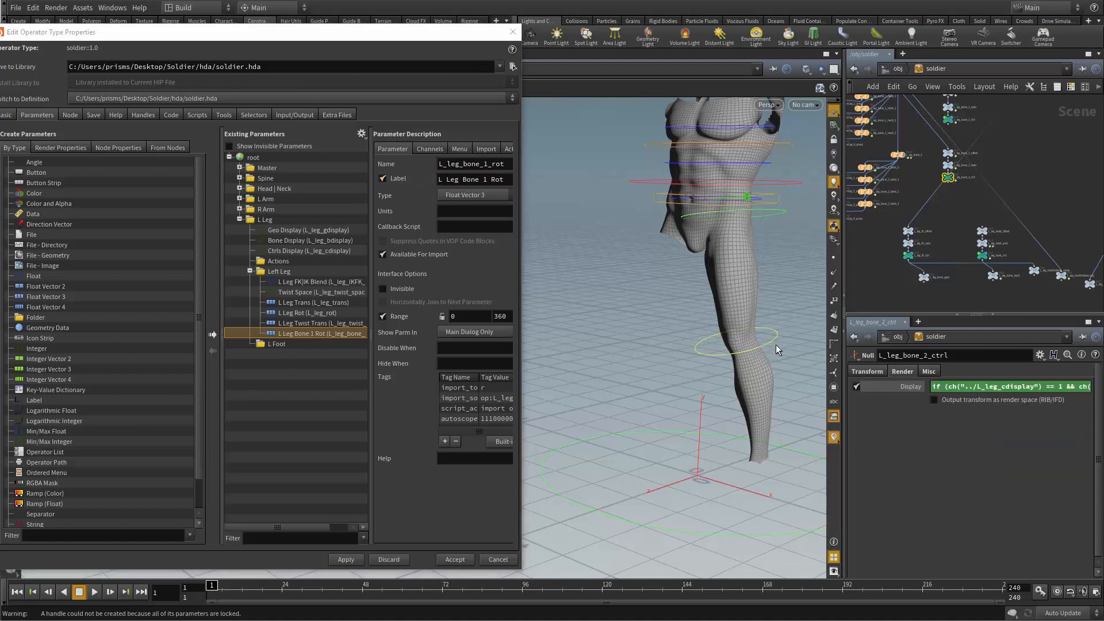
pyautogui.moveTo(903, 417); pyautogui.dragTo(282, 275)
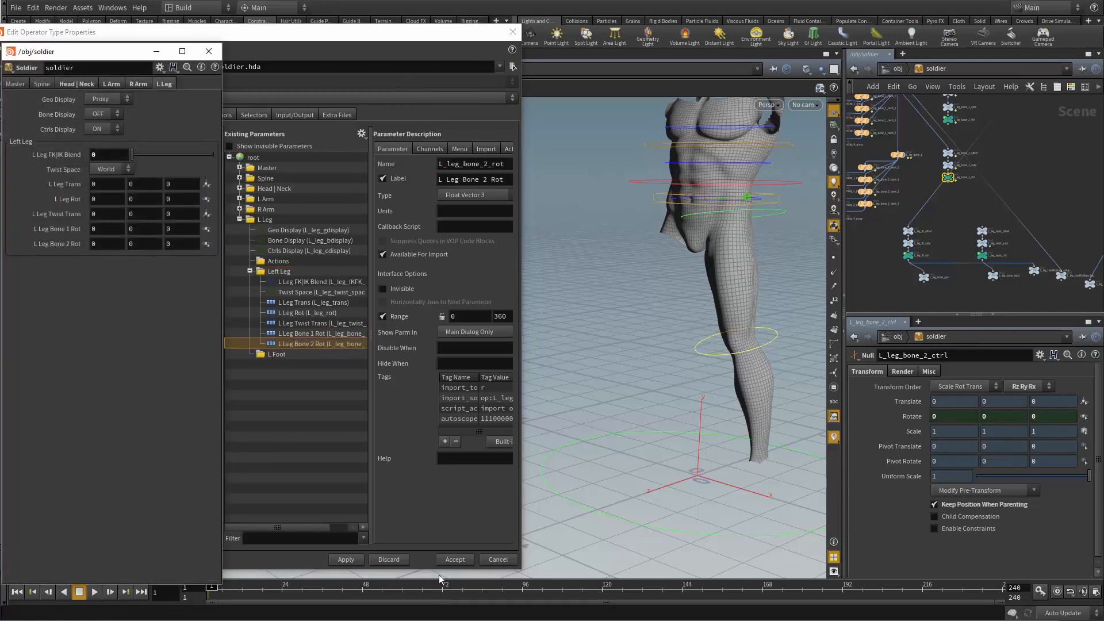
pyautogui.click(447, 561)
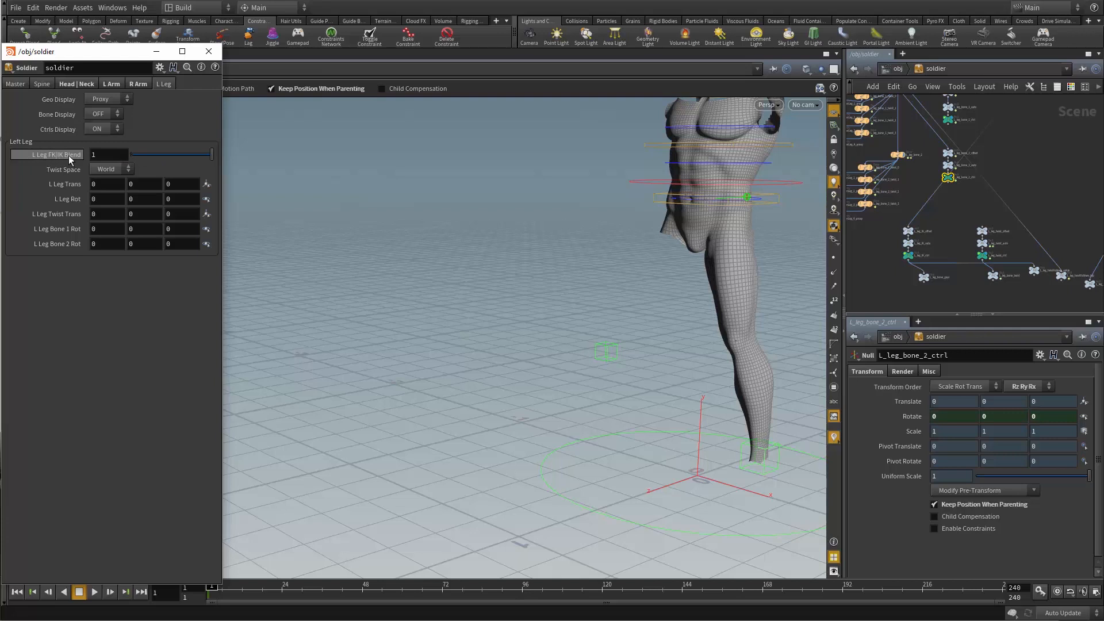
pyautogui.click(110, 170)
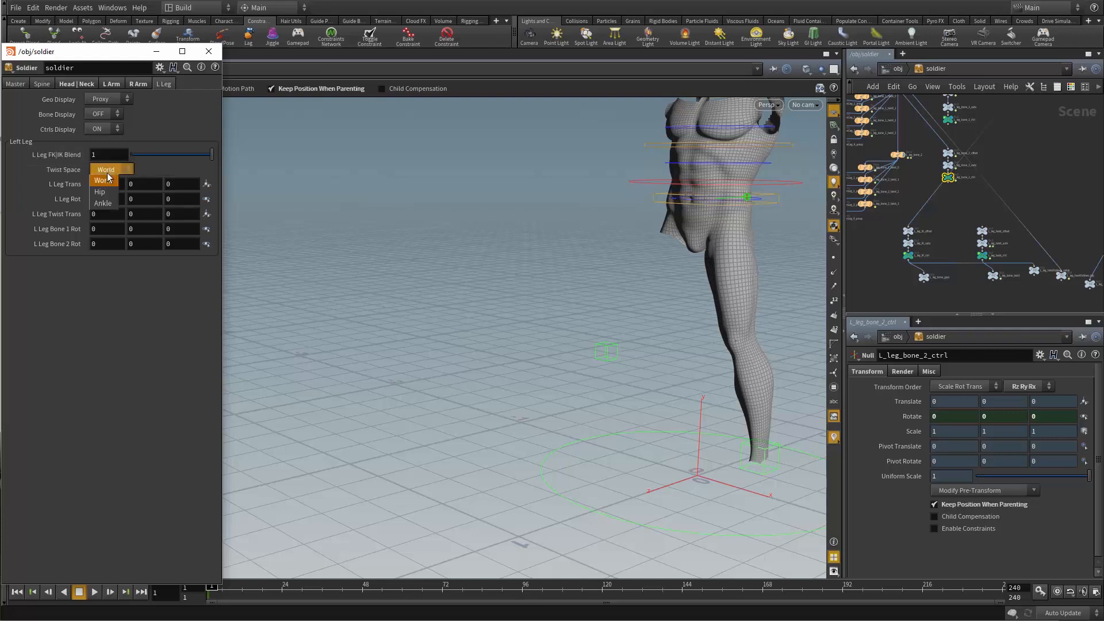
pyautogui.click(169, 174)
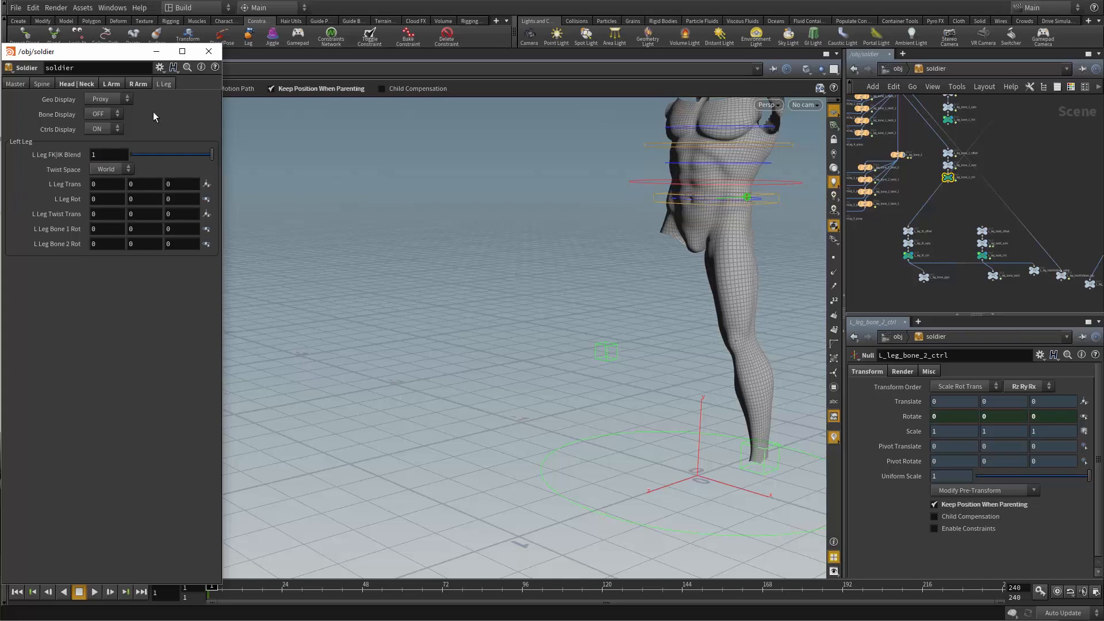
# Reopen the soldier's type properties and rename the L_leg_trans parameter to L_leg_IK_trans with the label L Leg IK Trans
pyautogui.rightClick(935, 69)
pyautogui.click(965, 321)
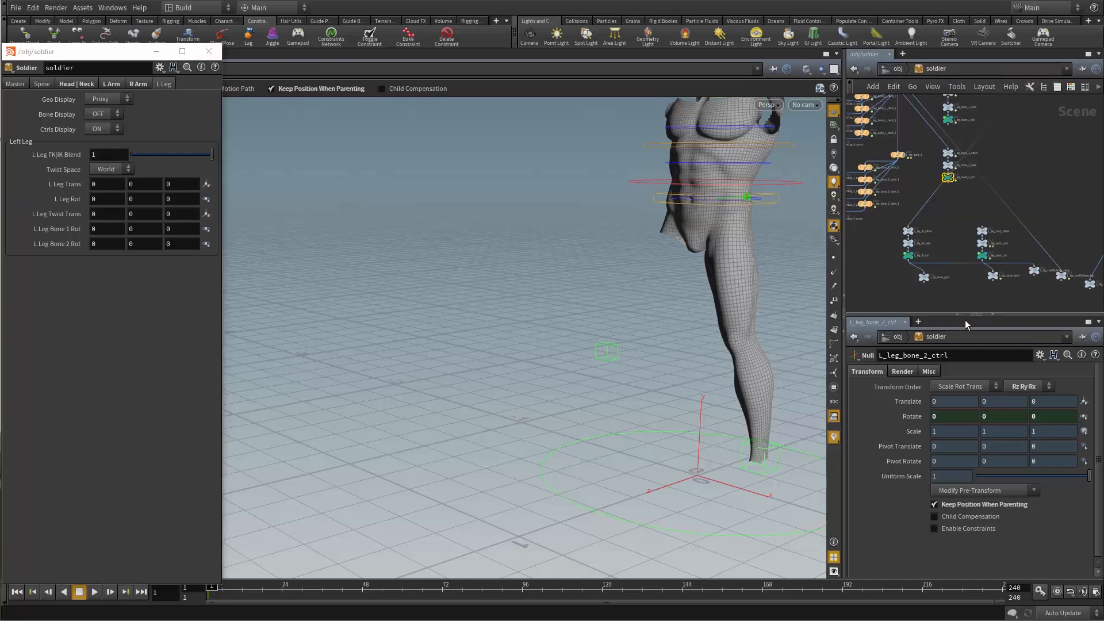
pyautogui.click(293, 303)
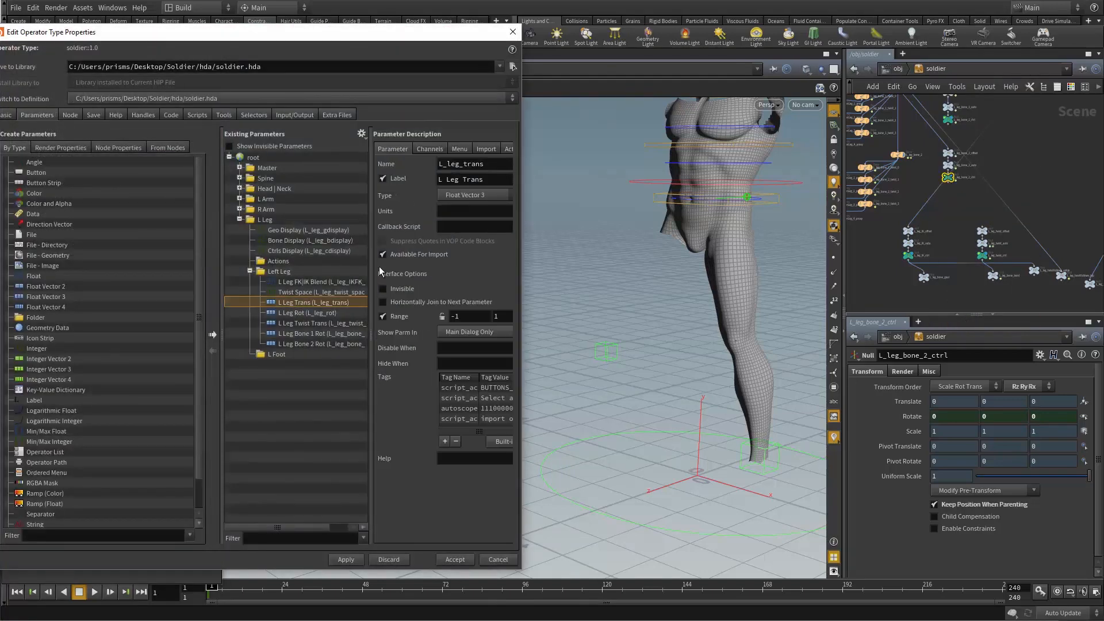
pyautogui.click(462, 165)
pyautogui.write('IK_')
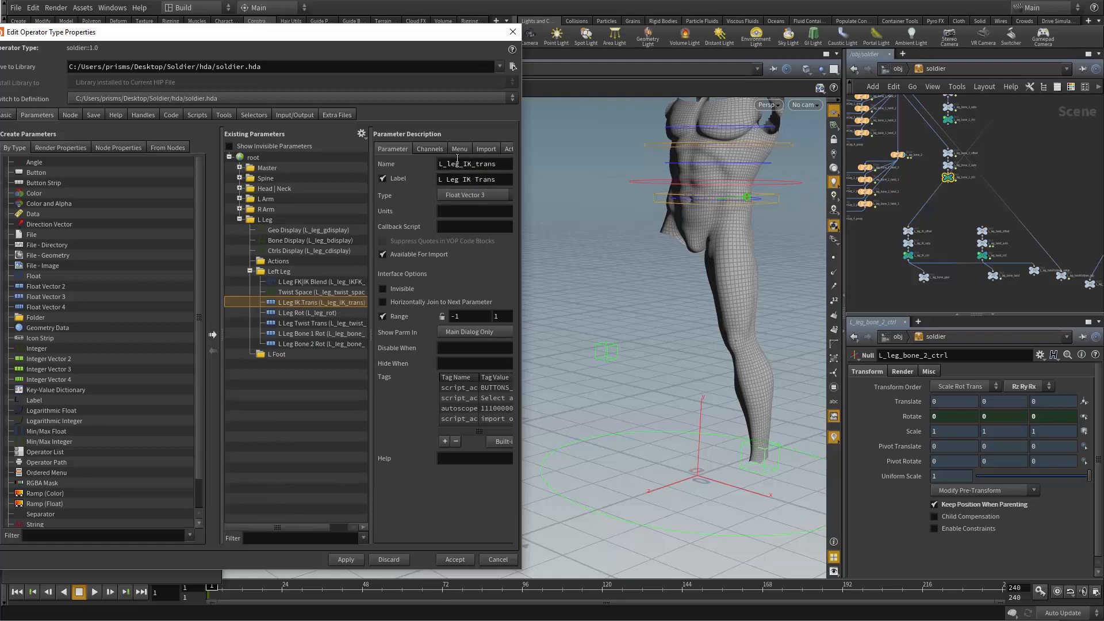
# Rename the L_leg_rot parameter to L_leg_IK_rot with the label L Leg IK Rot, and accept the type properties
pyautogui.click(322, 313)
pyautogui.click(462, 166)
pyautogui.write('IK_')
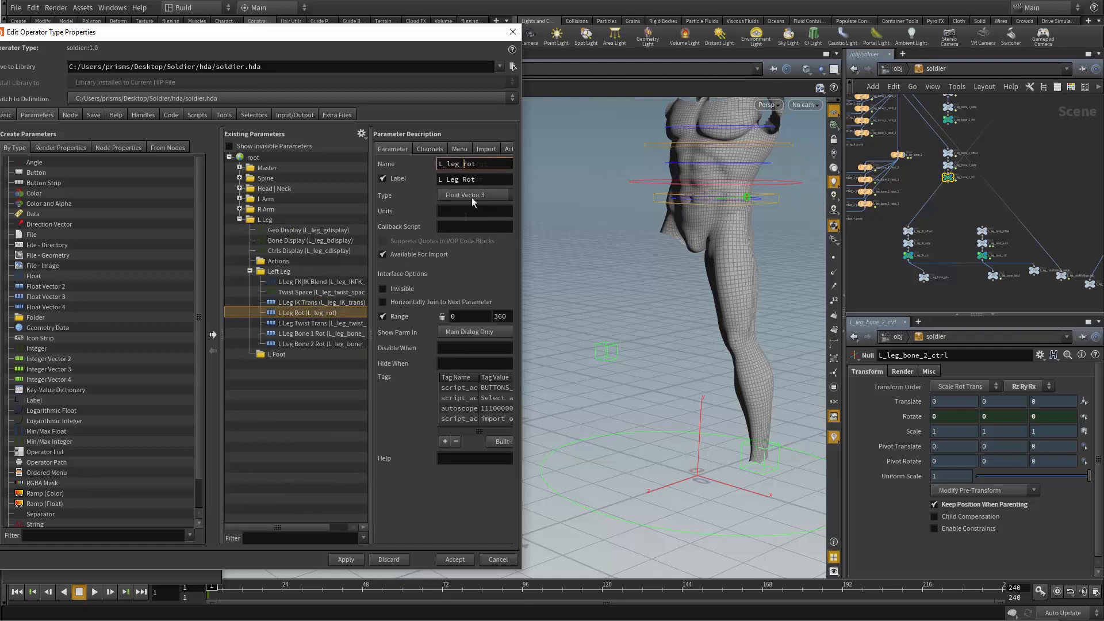
pyautogui.click(455, 559)
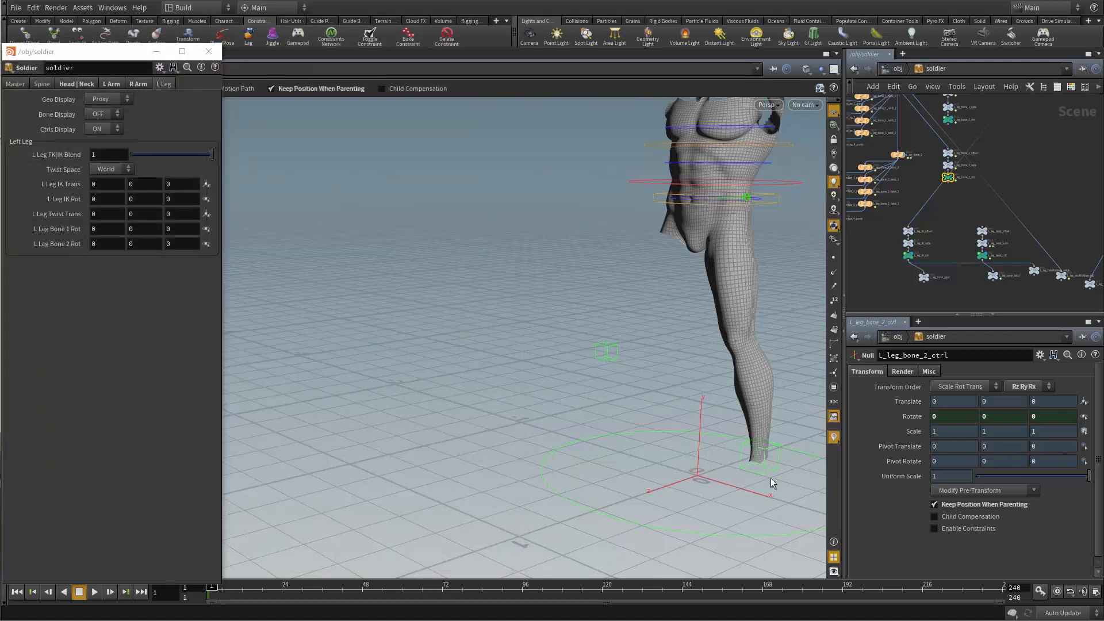
# Test L_leg_IK_ctrl and L_leg_twist_ctrl by translating each in the viewport, undoing each move
pyautogui.click(757, 458)
pyautogui.moveTo(757, 458); pyautogui.dragTo(587, 423)
pyautogui.press('t')
pyautogui.hotkey('ctrl', 'z')
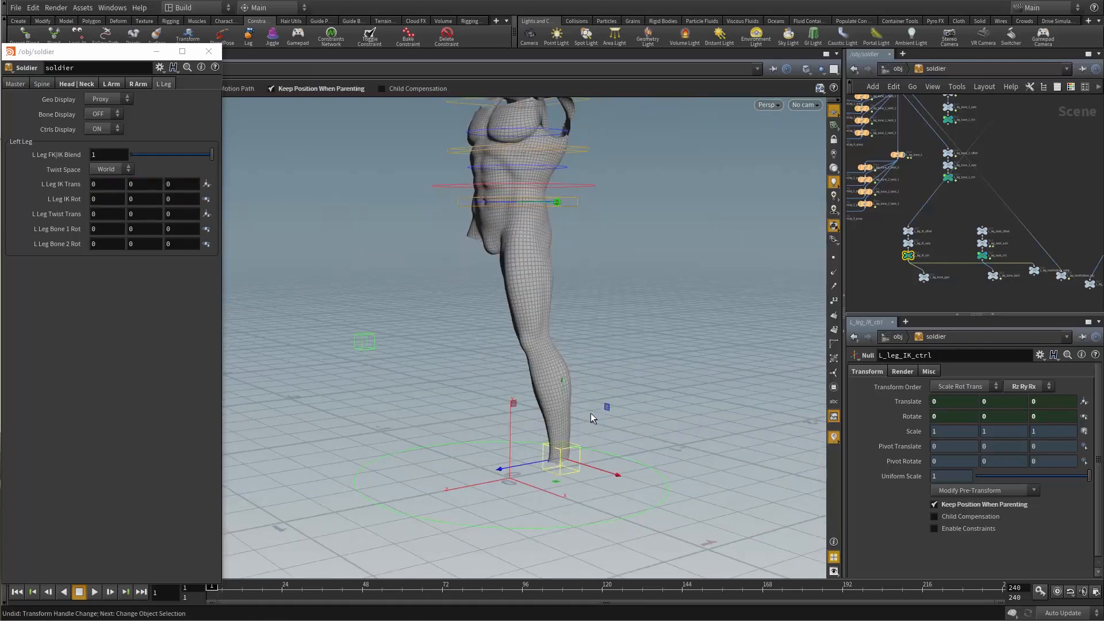
pyautogui.click(367, 344)
pyautogui.moveTo(368, 350); pyautogui.dragTo(353, 322)
pyautogui.hotkey('ctrl', 'z')
# With L Leg FK|IK Blend at 0, test-rotate the left leg's bone 1 and bone 2 controls, undoing each rotation
pyautogui.moveTo(183, 157); pyautogui.dragTo(128, 156)
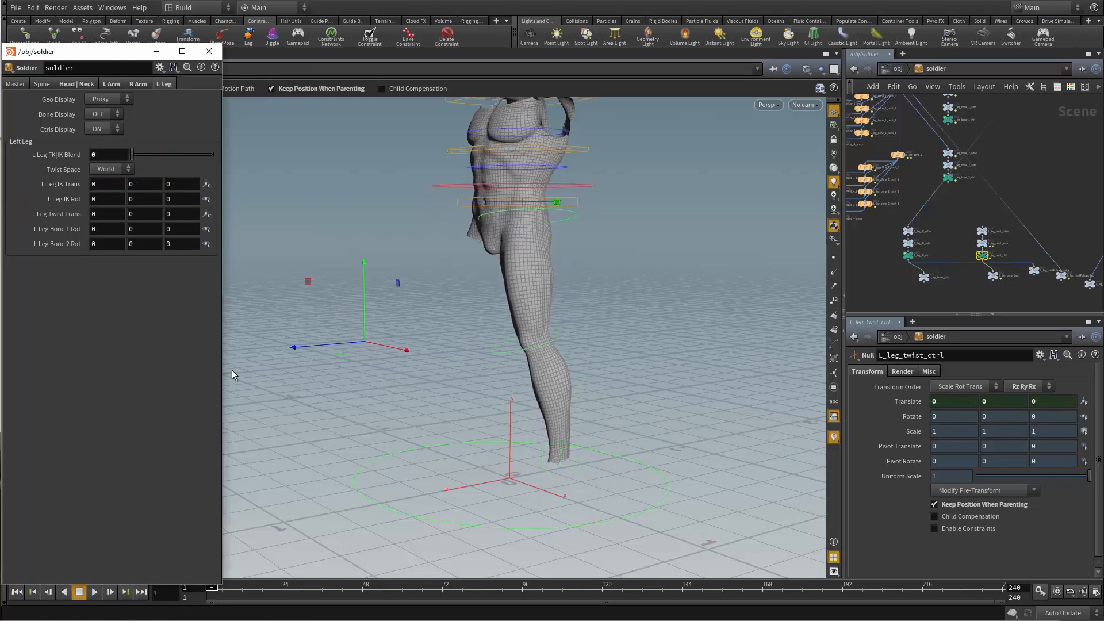
pyautogui.click(572, 226)
pyautogui.press('r')
pyautogui.moveTo(516, 236); pyautogui.dragTo(532, 243)
pyautogui.hotkey('ctrl', 'z')
pyautogui.click(501, 351)
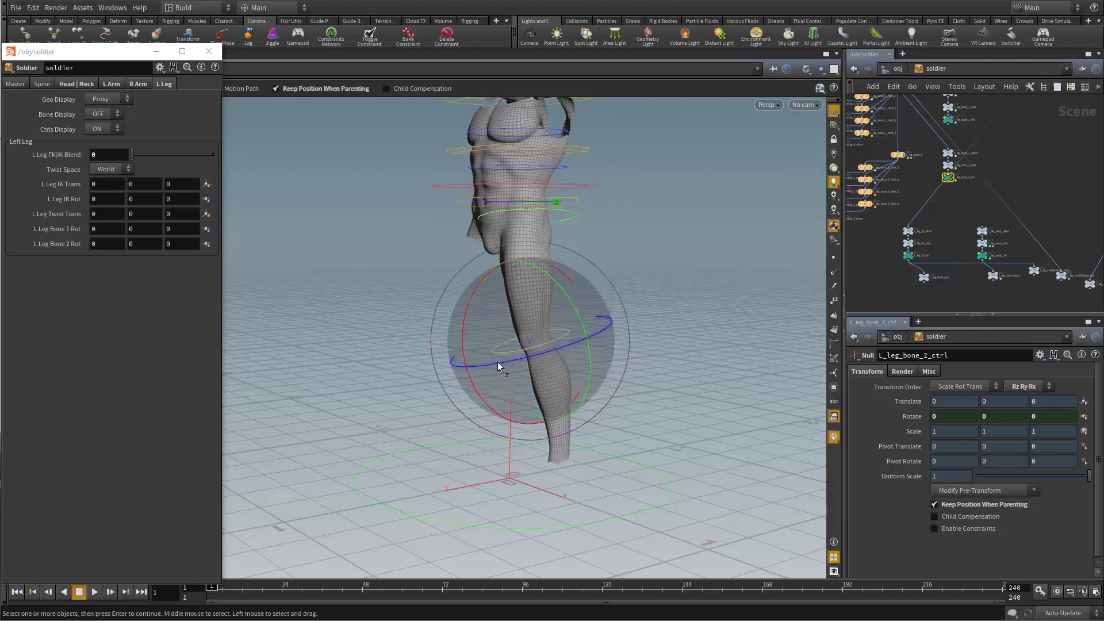
pyautogui.moveTo(499, 349); pyautogui.dragTo(511, 337)
pyautogui.hotkey('ctrl', 'z')
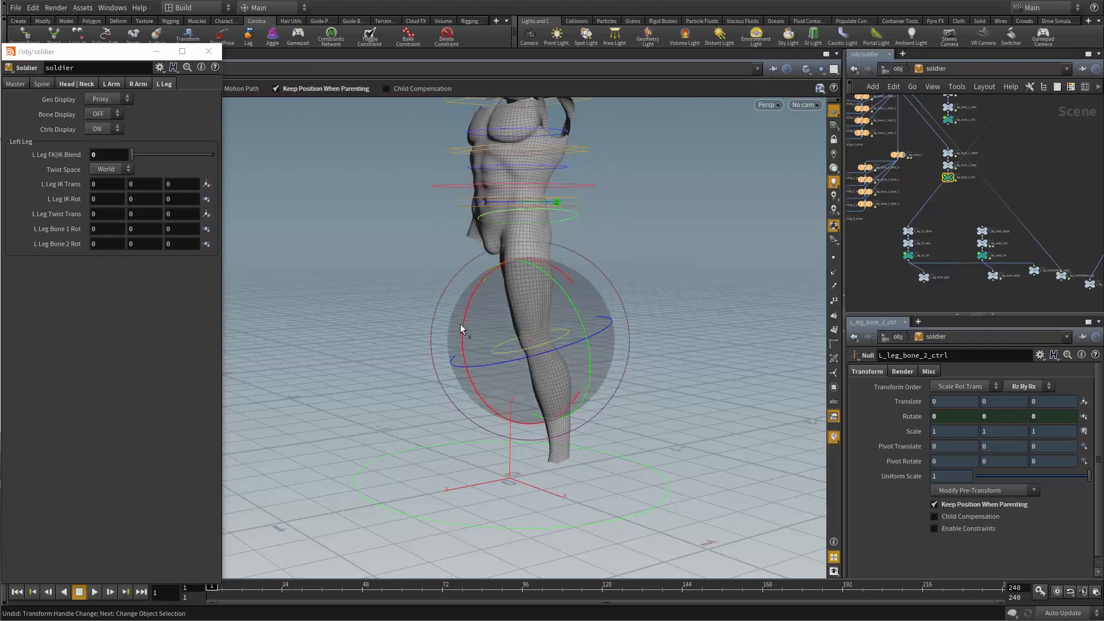
# Deselect the bone control and set L Leg FK|IK Blend back to 1
pyautogui.press('Escape')
pyautogui.moveTo(639, 285); pyautogui.dragTo(617, 306)
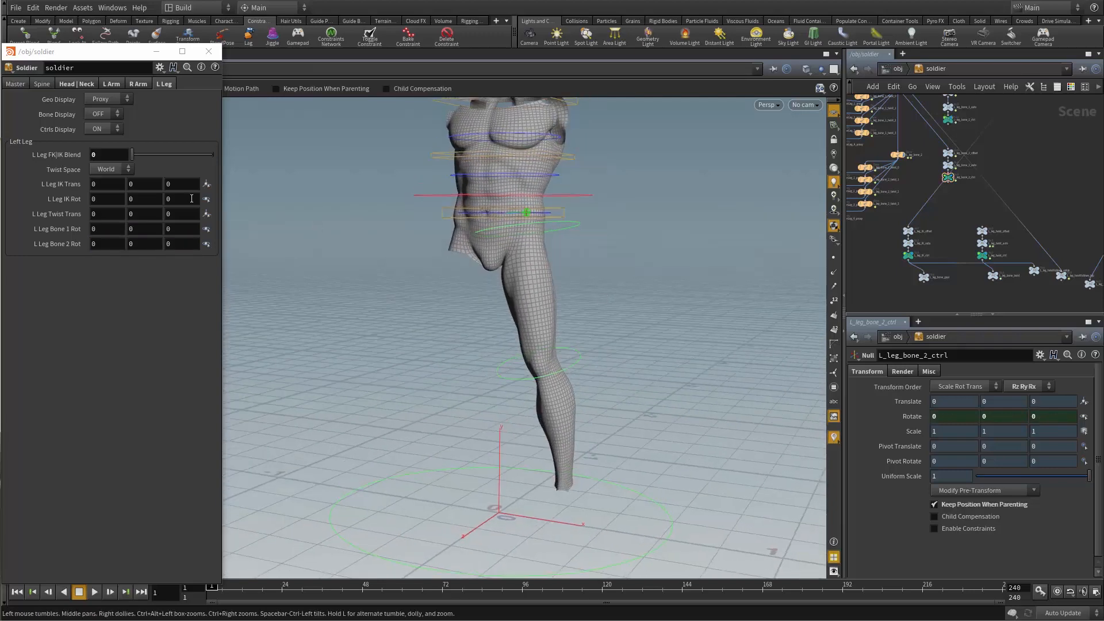
pyautogui.moveTo(163, 156); pyautogui.dragTo(248, 169)
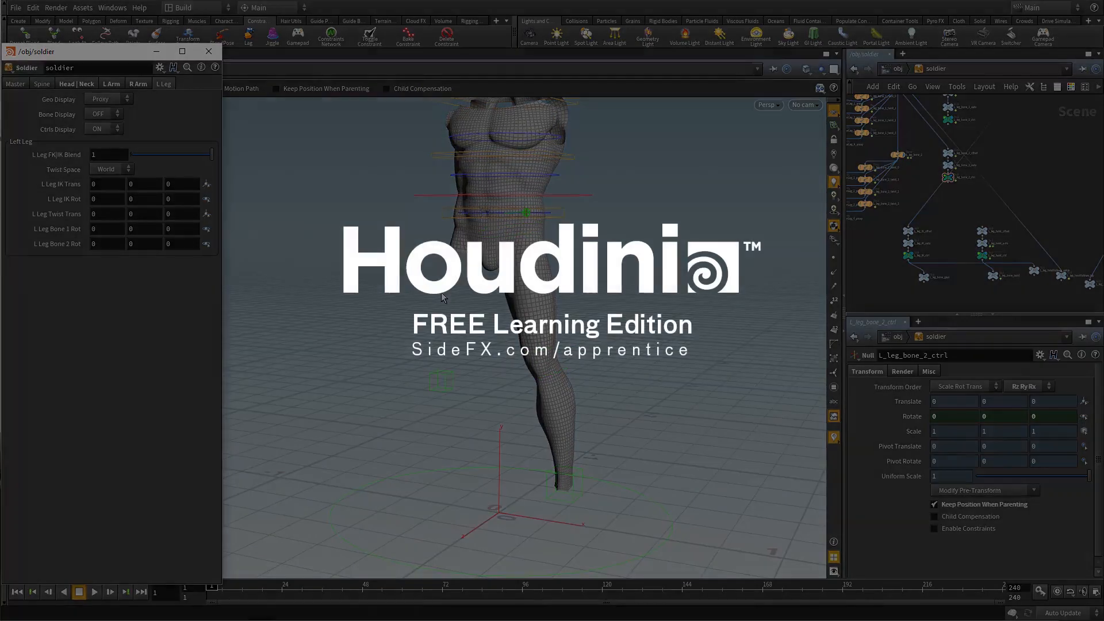